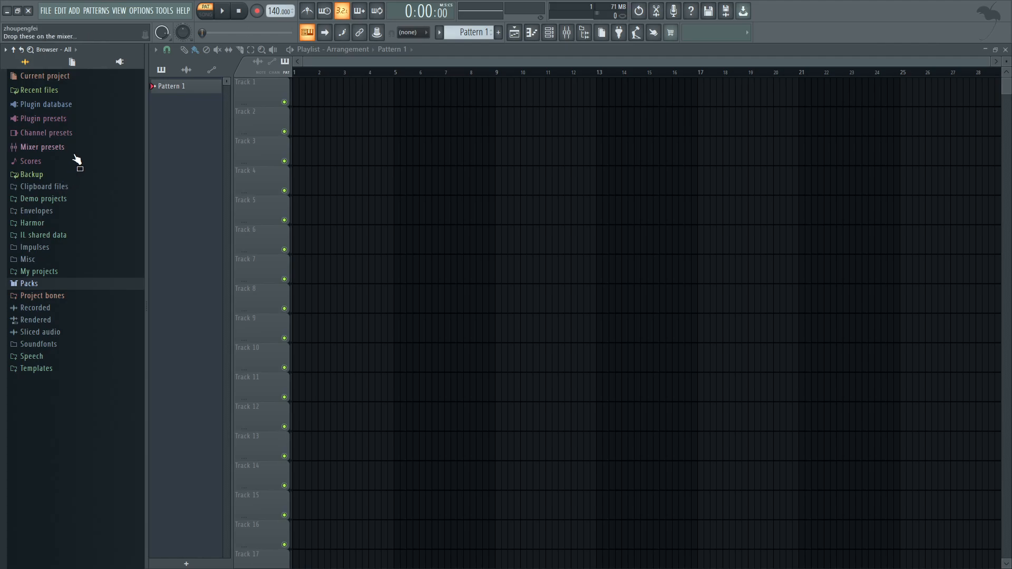
Add a Sytrus instrument to the channel rack and delete the Sampler channel
left_click(549, 33)
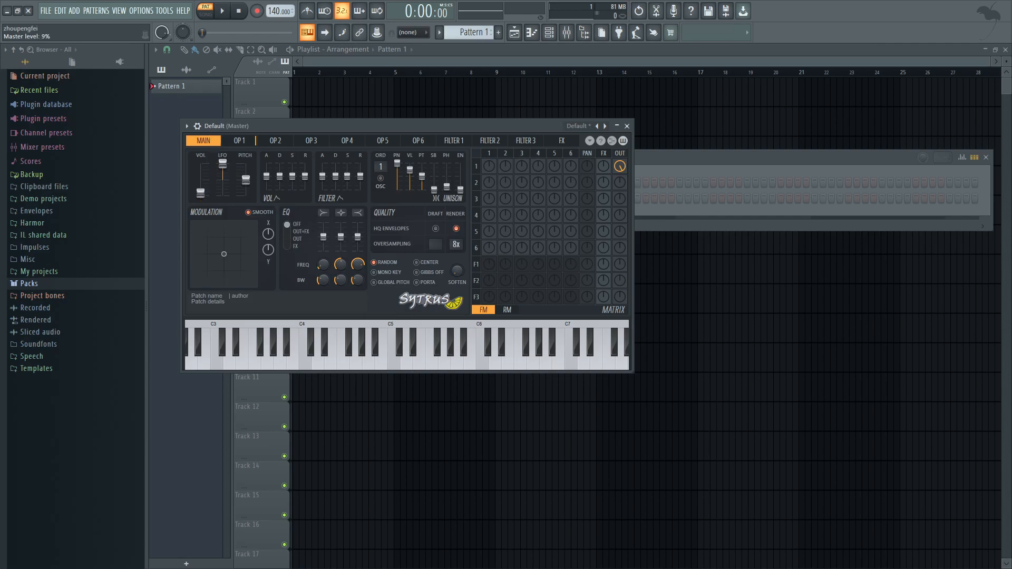
left_click(696, 163)
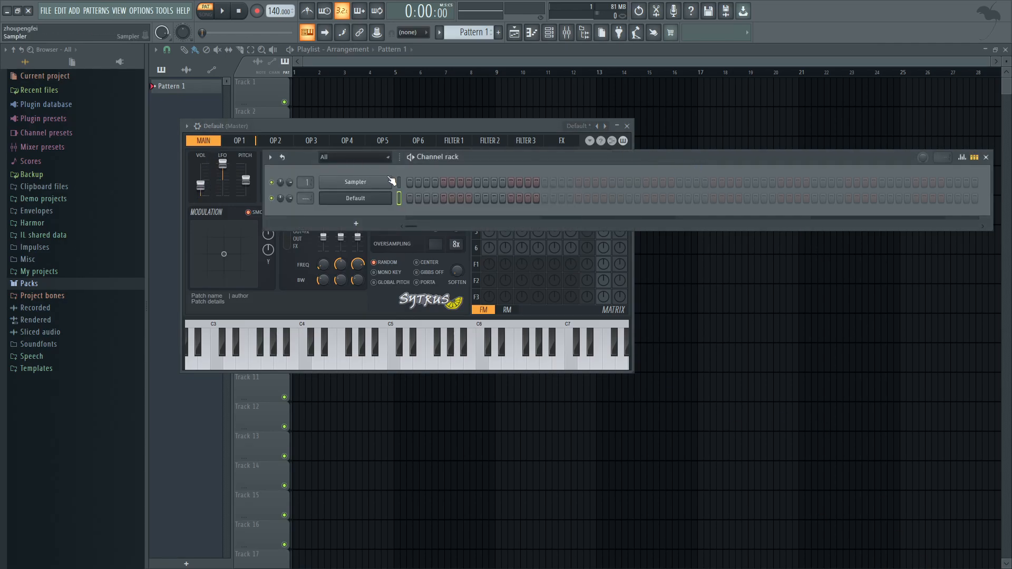
left_click(356, 183)
left_click(437, 297)
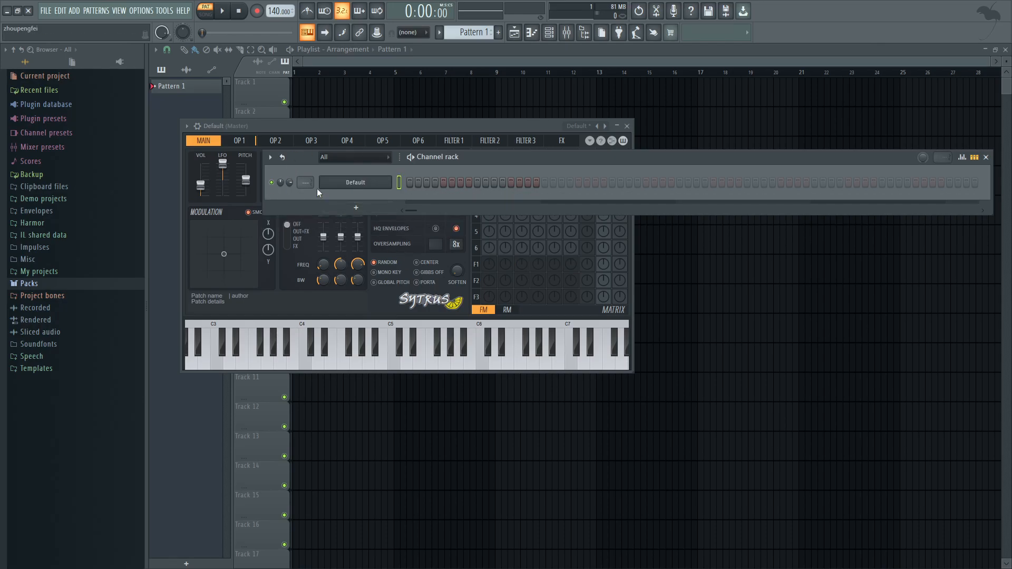
Add two more Sytrus channels and route the three channels to mixer tracks 1, 2 and 3
scroll(312, 185, "up", 1)
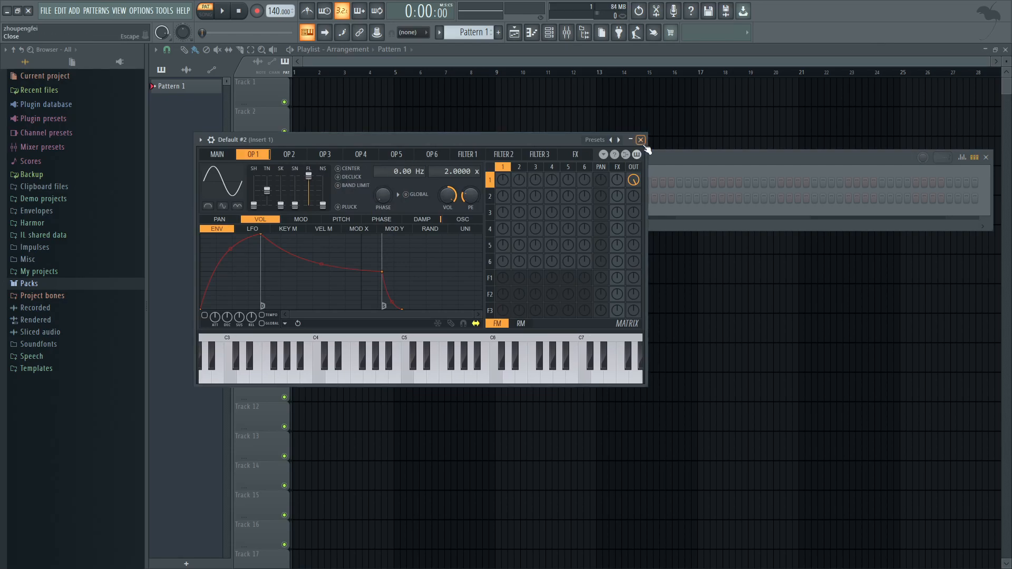
left_click(642, 140)
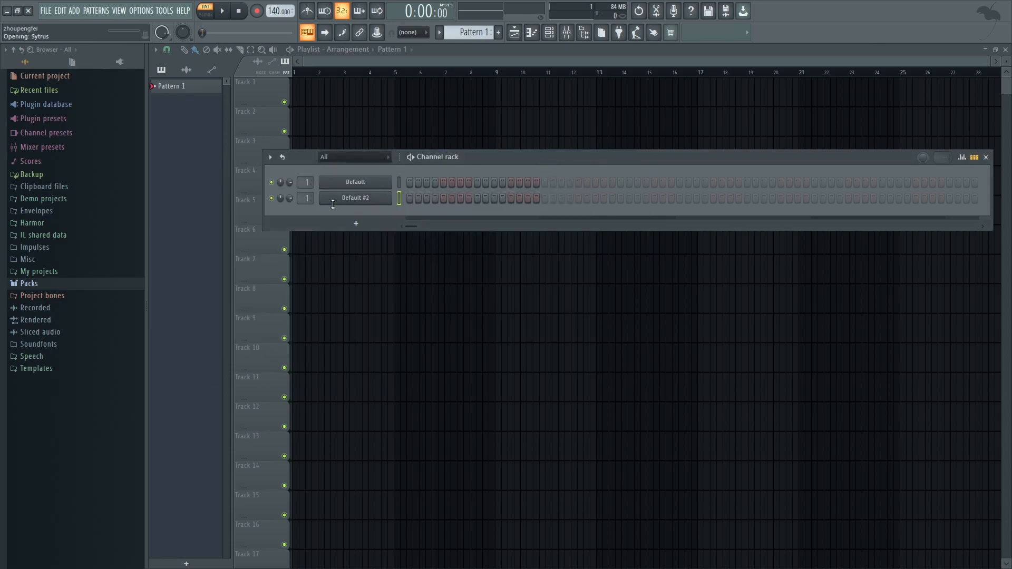
key("alt+c")
left_click(654, 154)
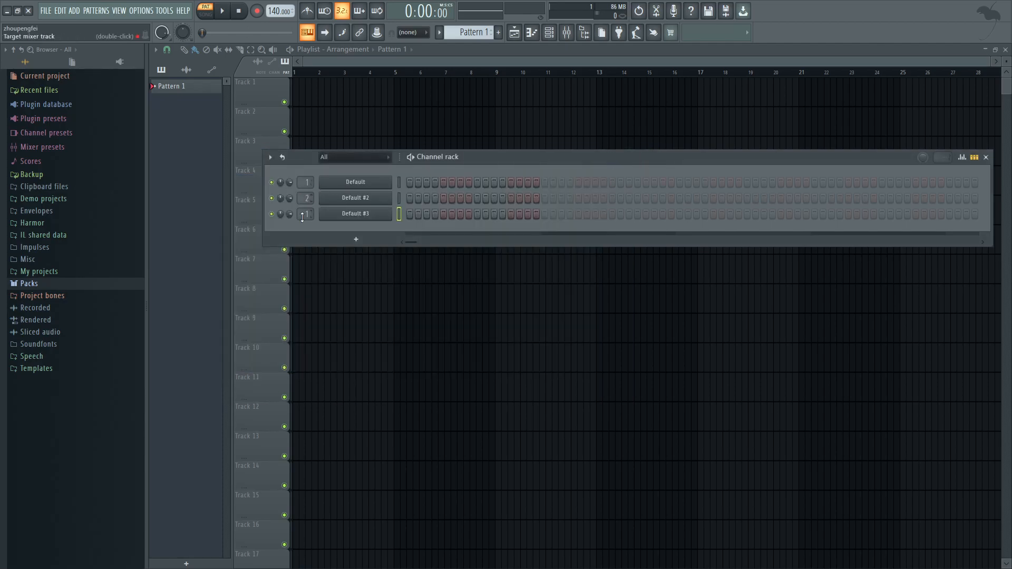
In the first Sytrus, shape operator 1 into a sawtooth, set its frequency ratio to 1.0000, and play a test note
left_click(367, 182)
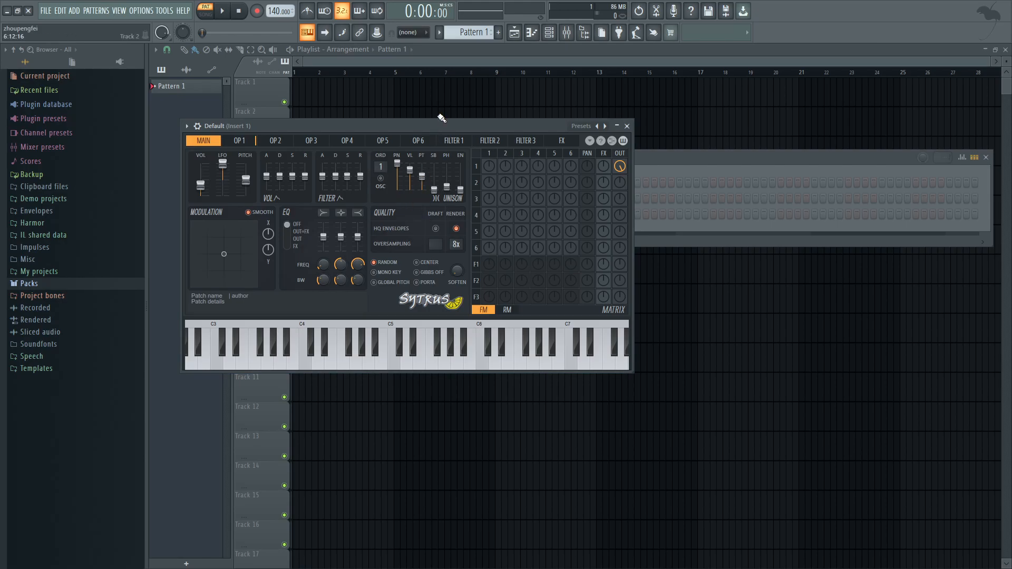
left_click(238, 140)
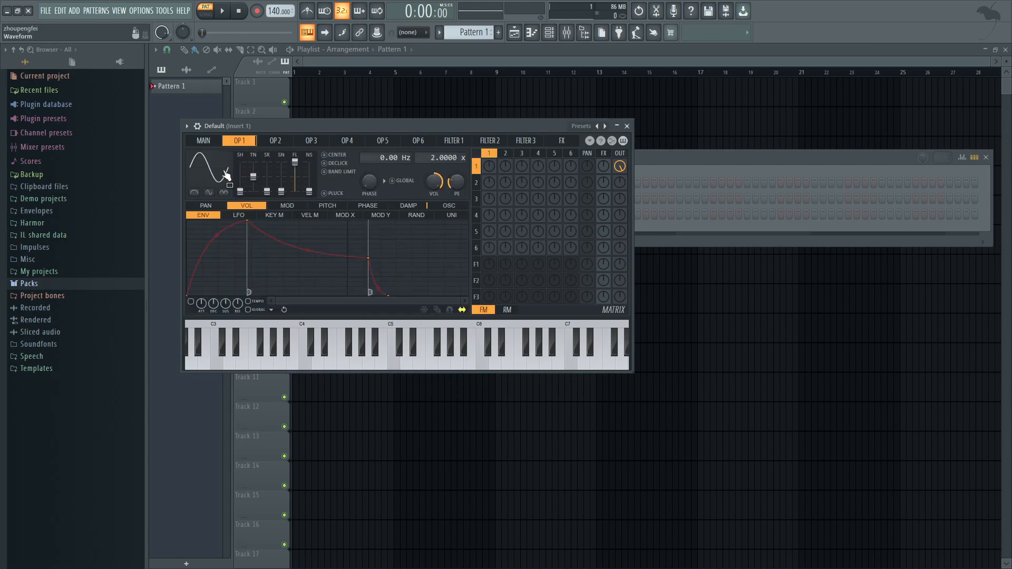
left_click_drag(240, 191, 240, 177)
key("q")
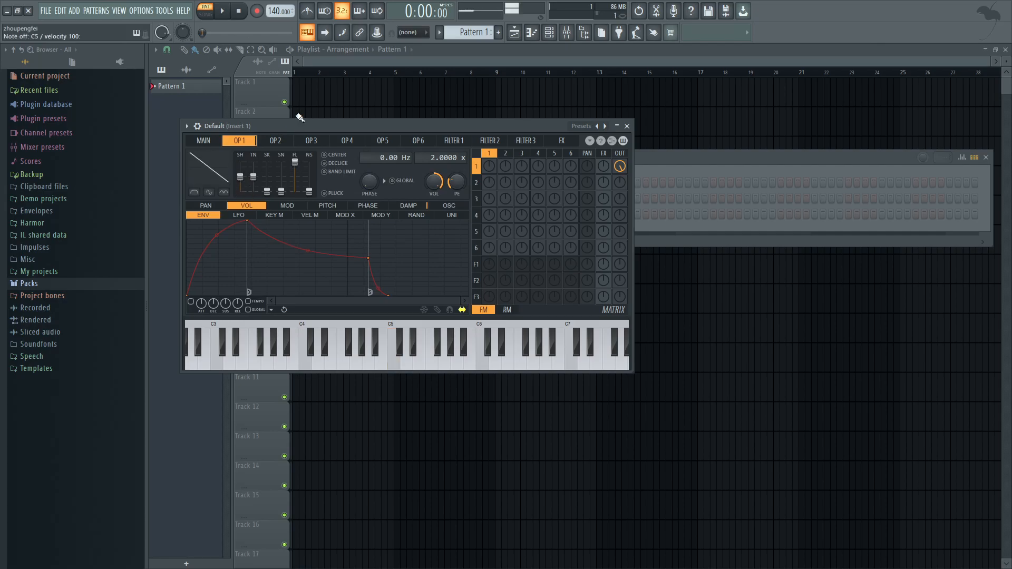
left_click(275, 140)
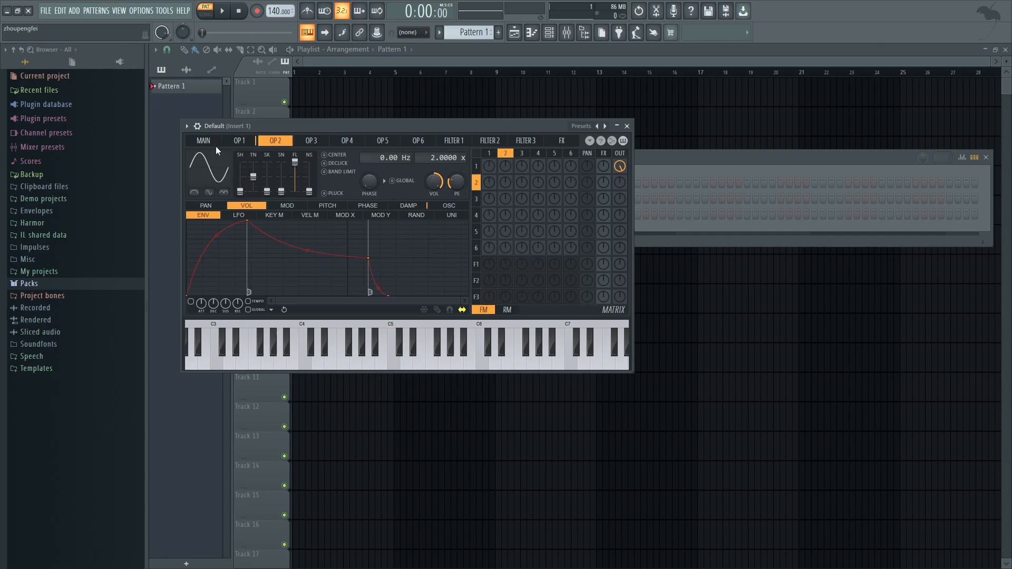
left_click(238, 141)
key("q")
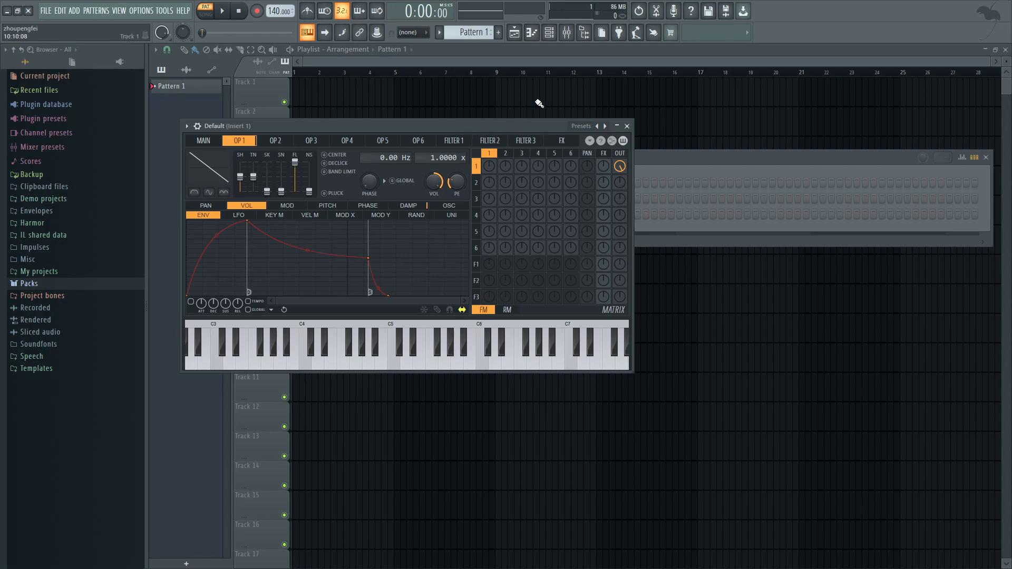
Load Fruity parametric EQ 2 on mixer Insert 1, replace it with FabFilter Pro-Q 3, and check a played note's spectrum
left_click(570, 33)
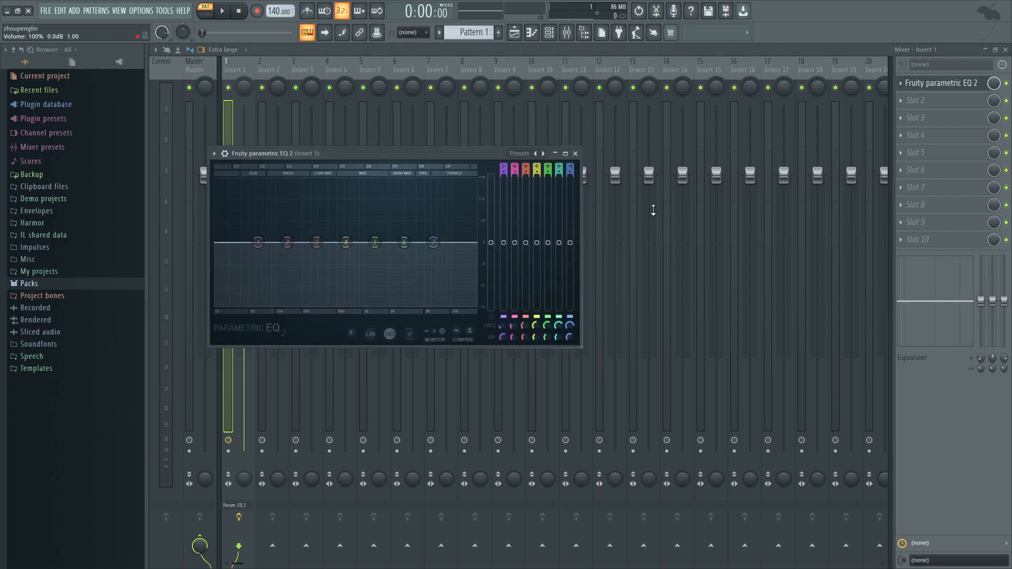
left_click(565, 154)
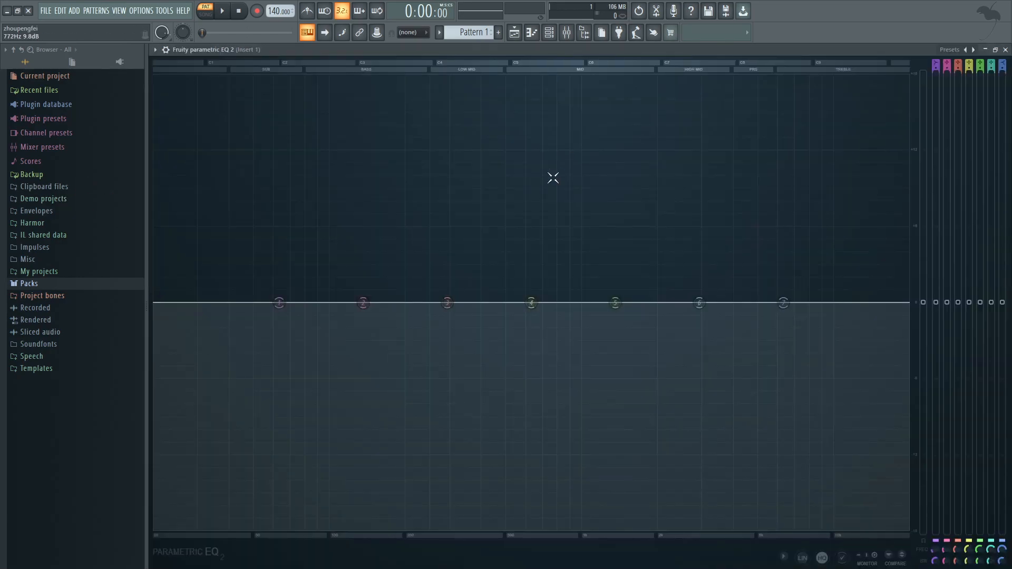
left_click(1005, 50)
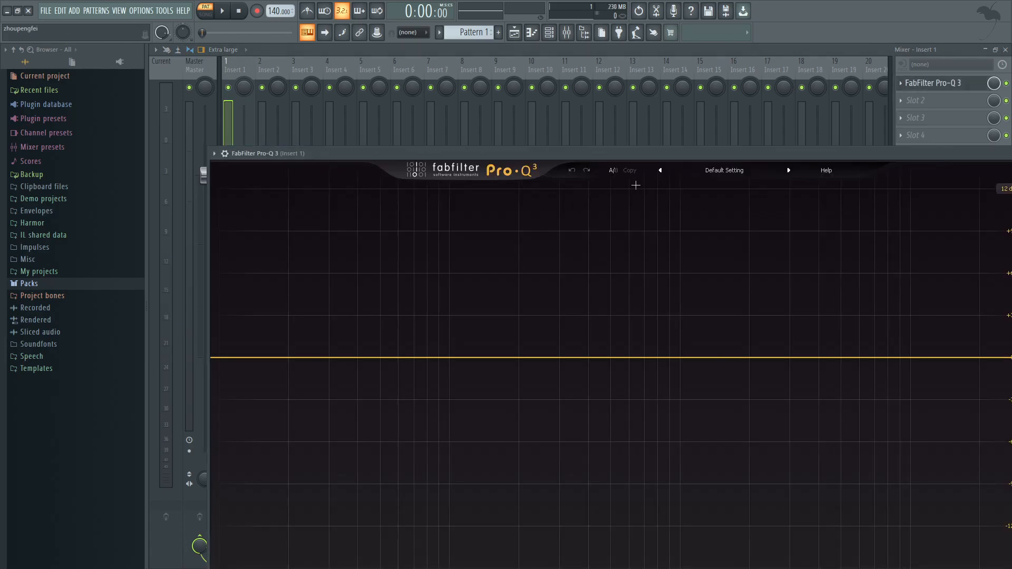
double_click(665, 152)
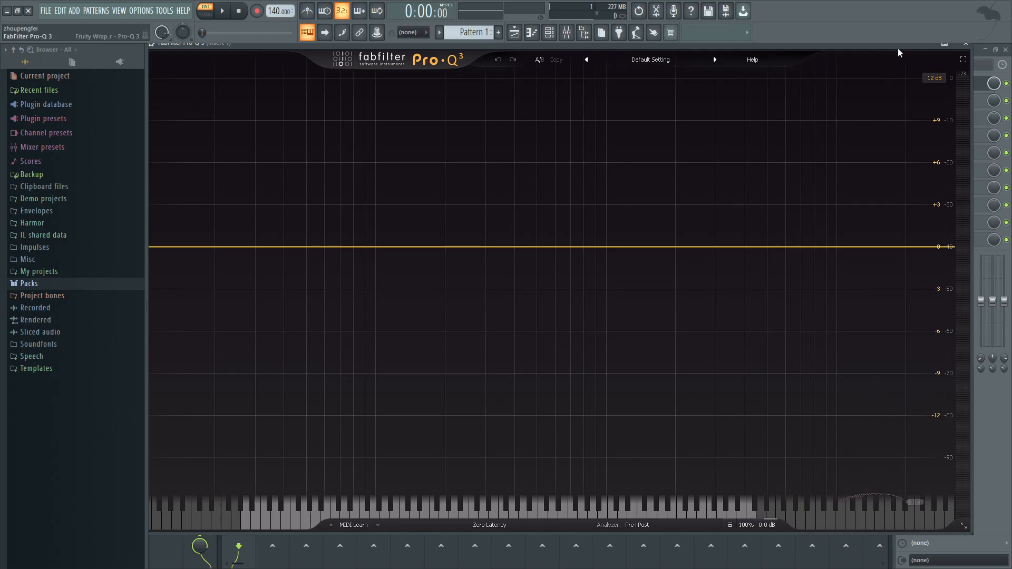
left_click_drag(896, 45, 897, 65)
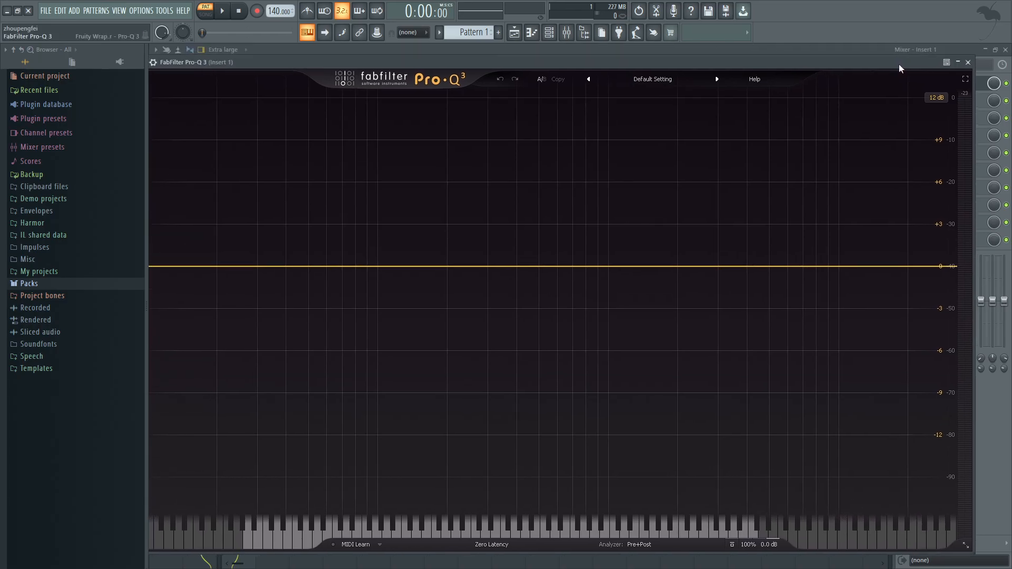
left_click(974, 60)
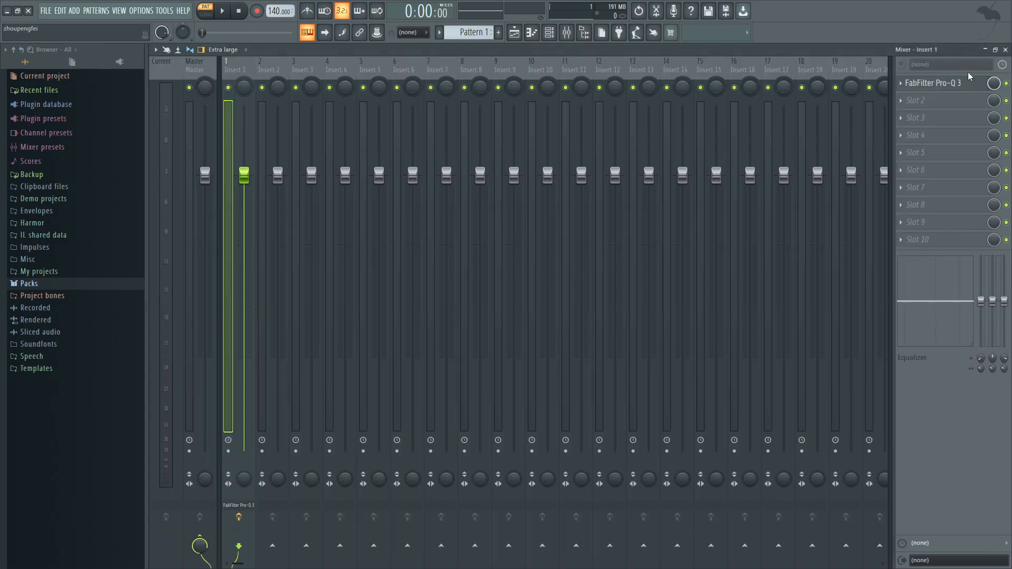
left_click(933, 83)
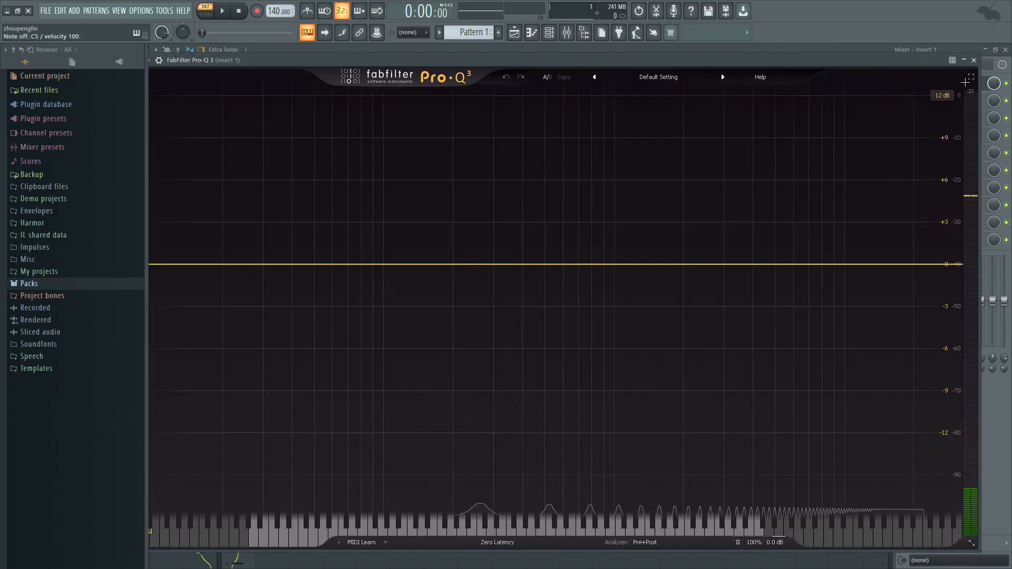
left_click(974, 60)
Remove operator 1's direct output in the first Sytrus and route it through Filter 1 to the output, playing a note to test
key("F5")
key("Tab")
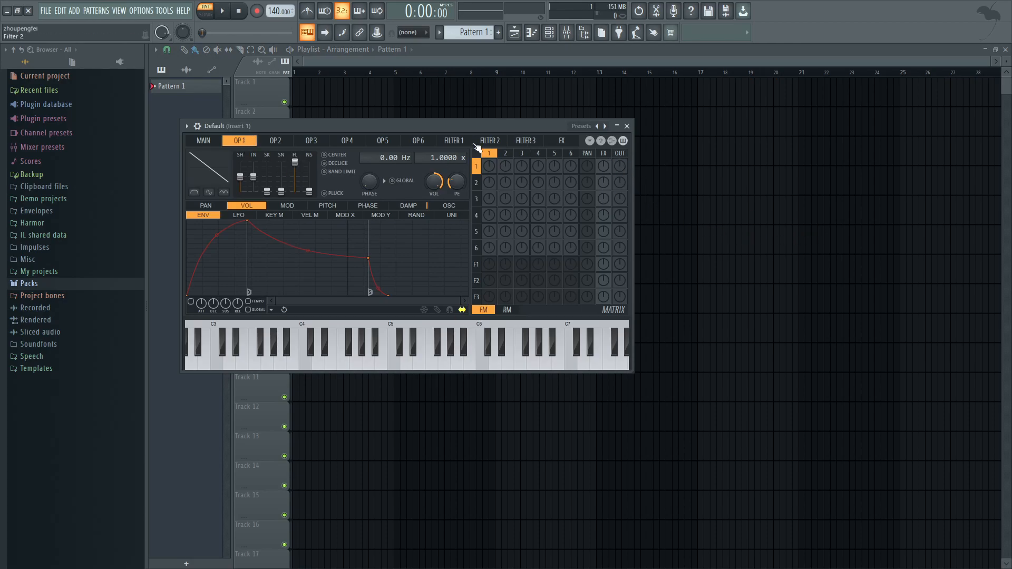
left_click(477, 141)
left_click(455, 141)
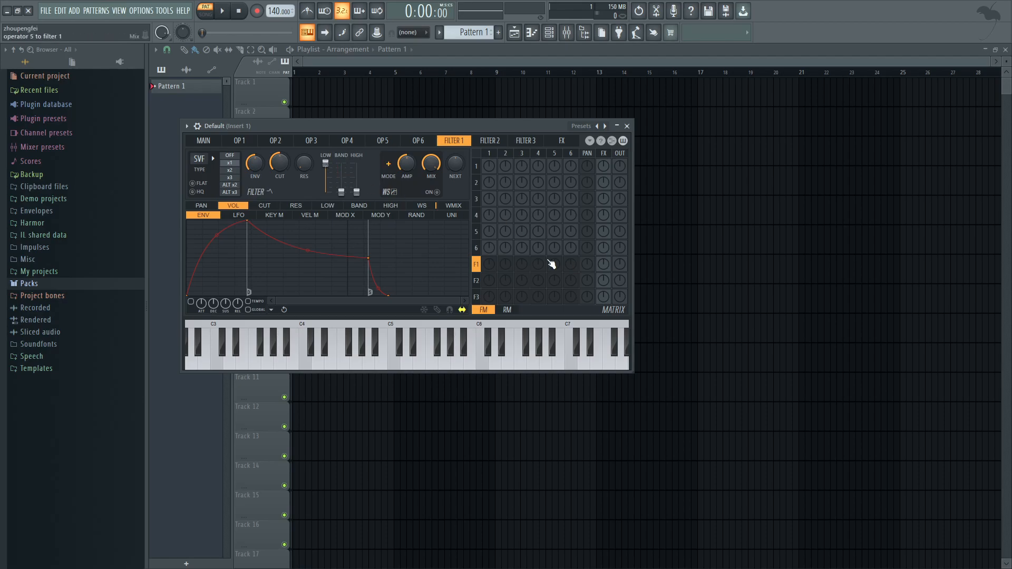
left_click_drag(493, 267, 493, 259)
left_click_drag(620, 264, 619, 259)
key("z")
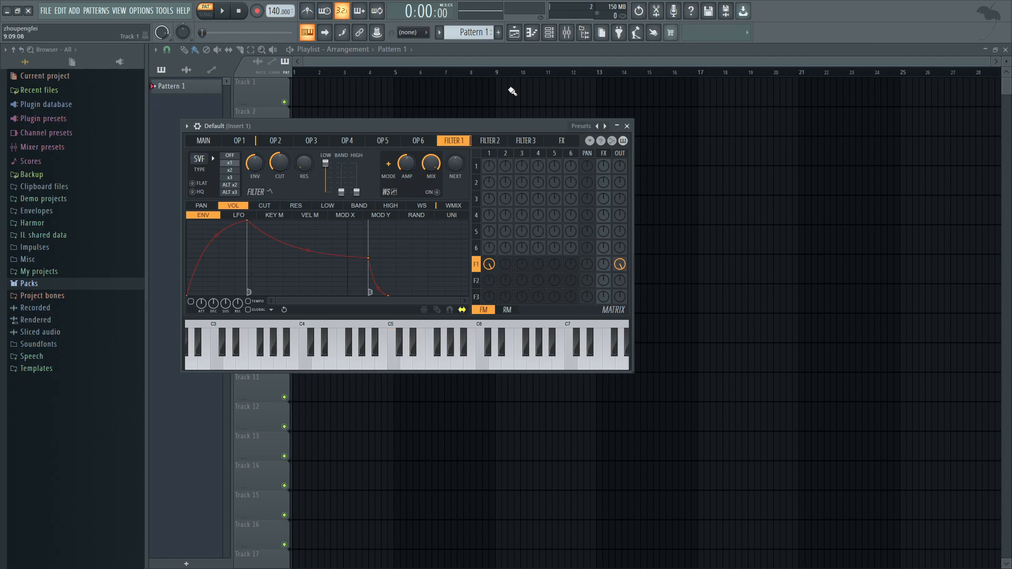
Play notes while examining the filtered sound's spectrum in FabFilter Pro-Q 3 on Insert 1
key("F6")
left_click(582, 36)
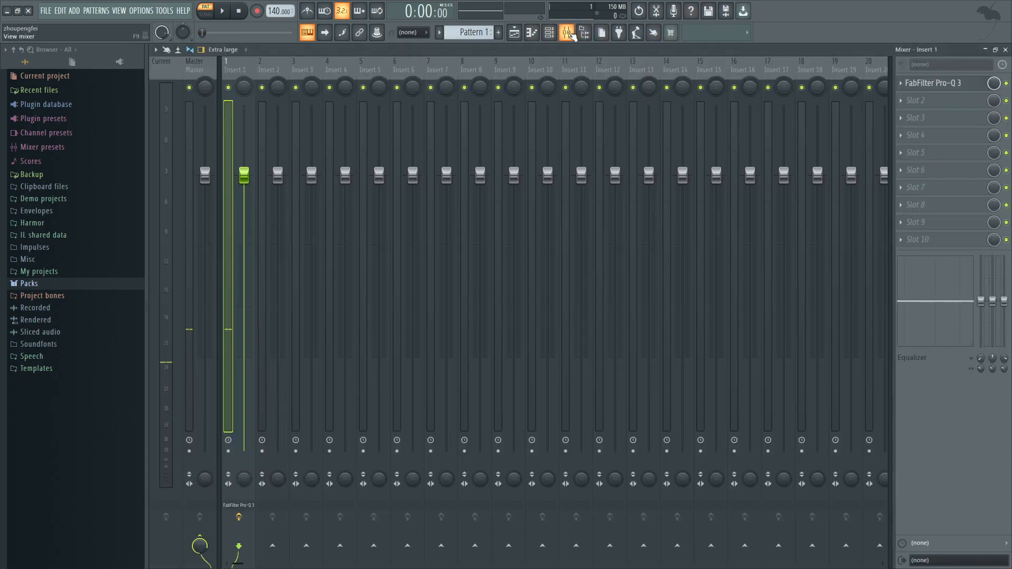
left_click(918, 85)
key("z")
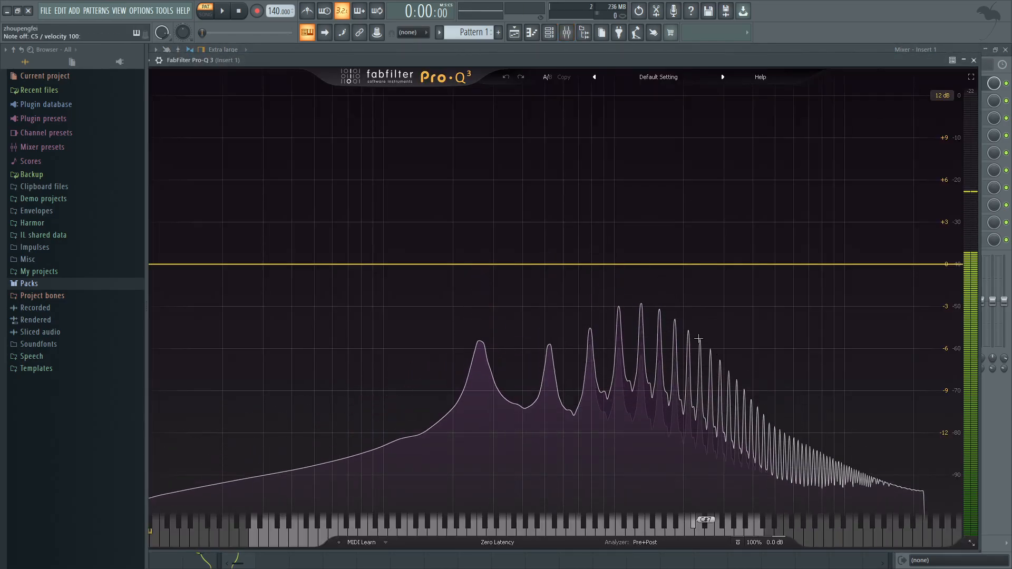
key("z")
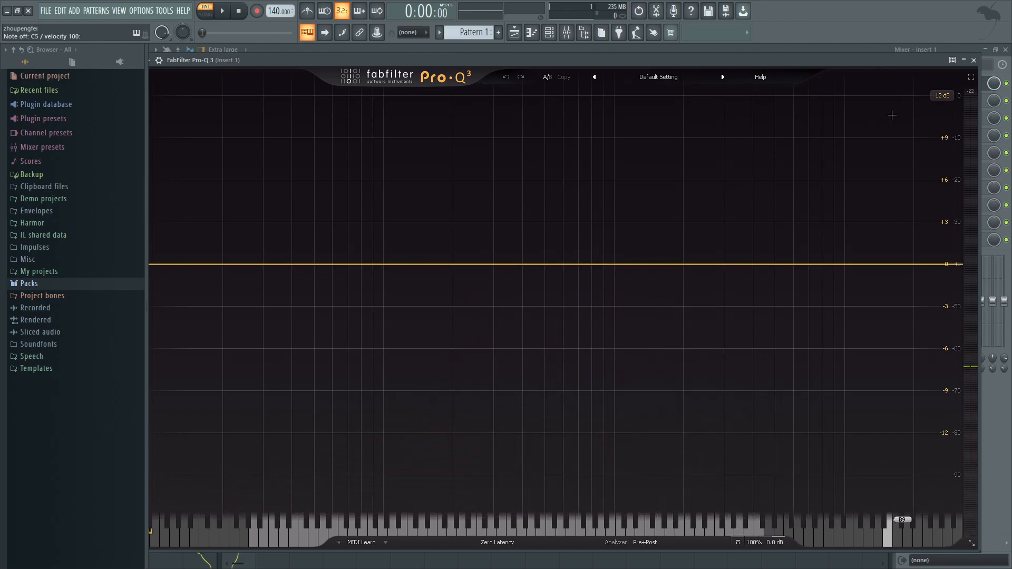
key("z")
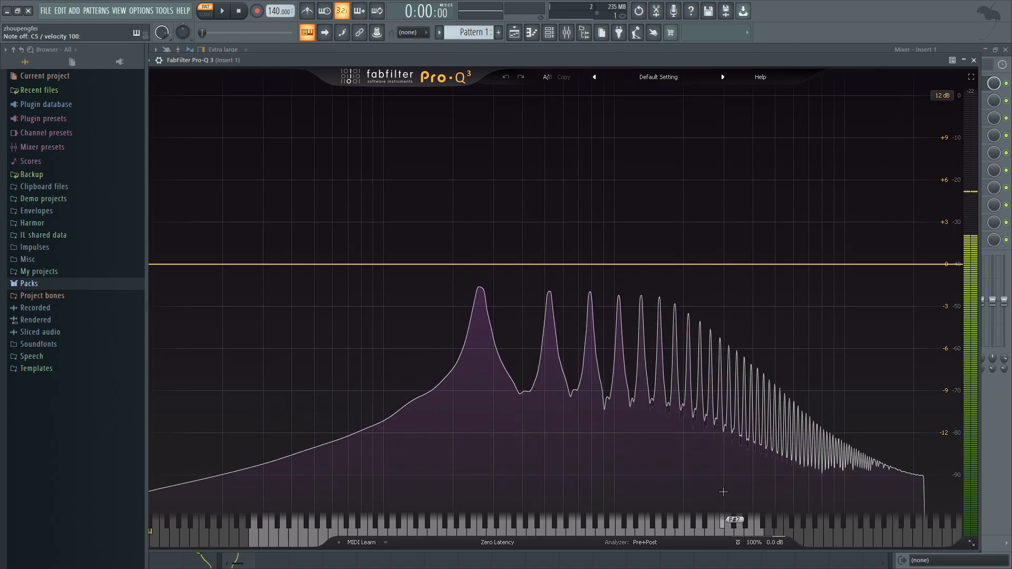
key("z")
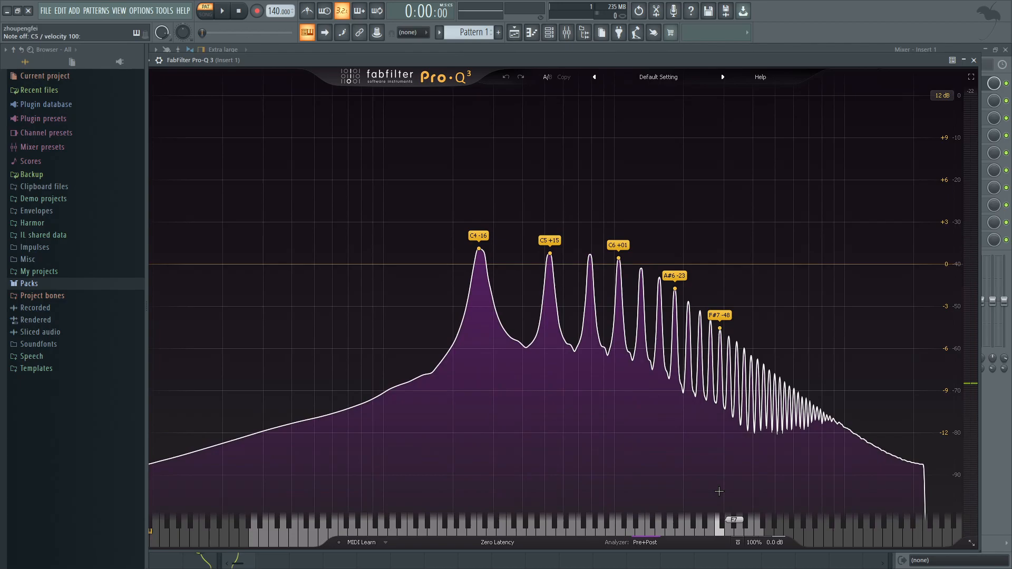
Replace operator 1's shaped wave in the first Sytrus with a harmonic-based sawtooth oscillator and inspect its full harmonic range
key("F6")
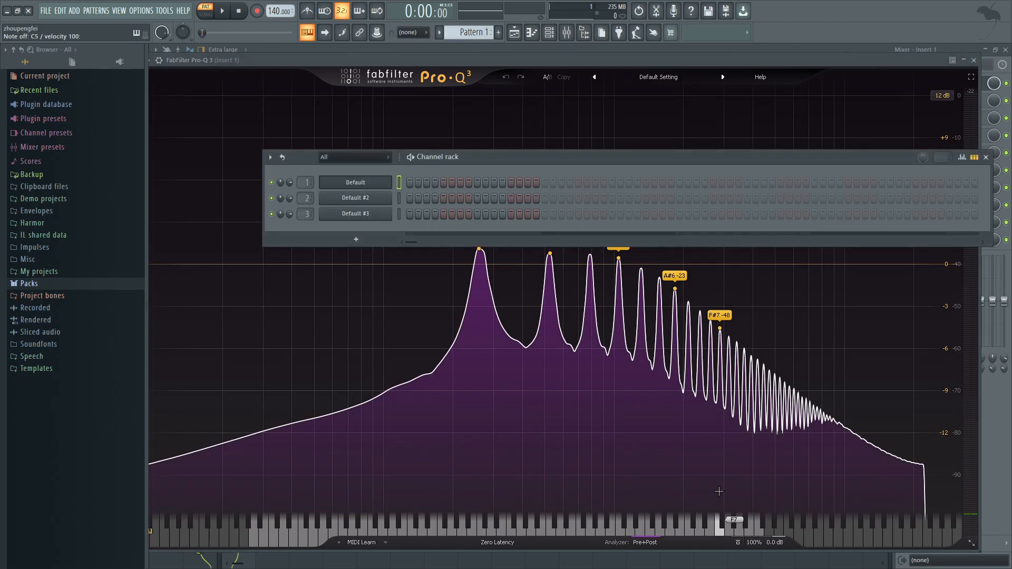
left_click(351, 182)
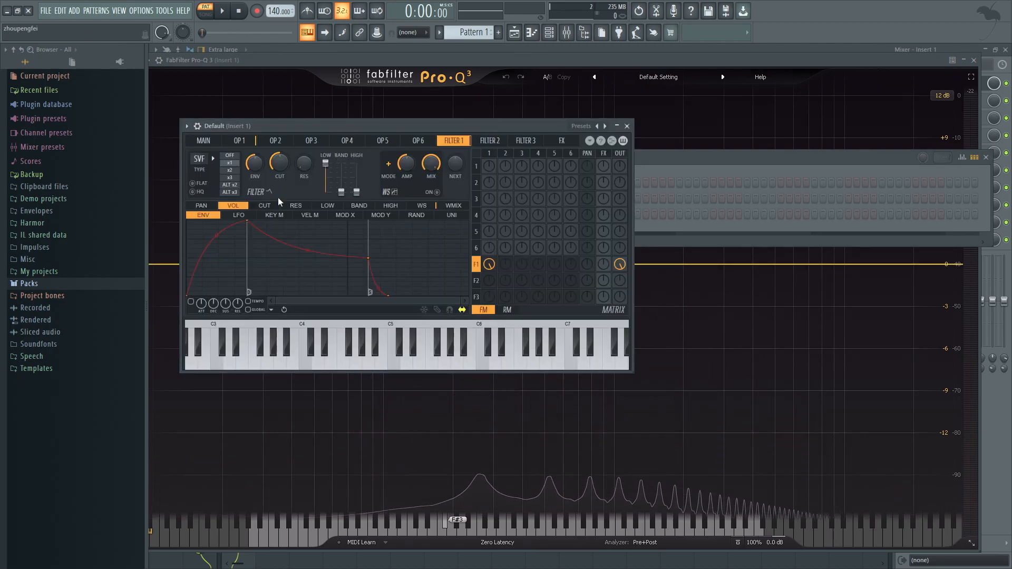
left_click(221, 141)
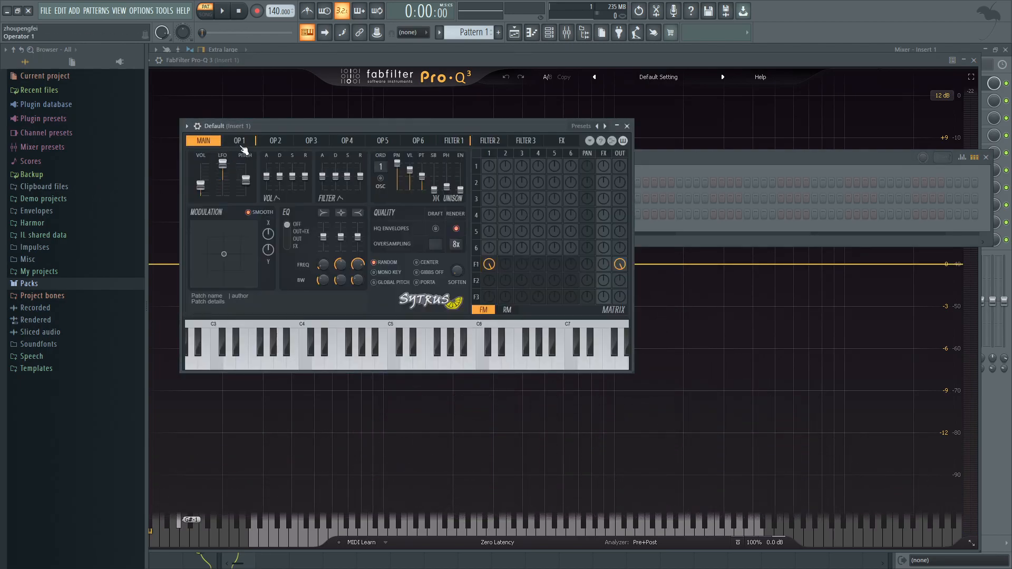
left_click(237, 141)
left_click(455, 207)
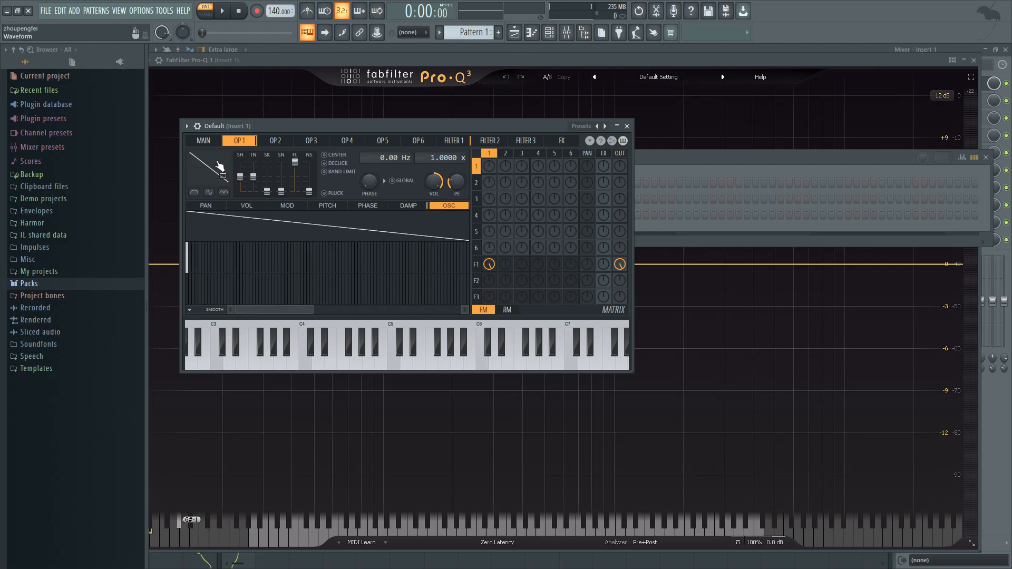
left_click(286, 221)
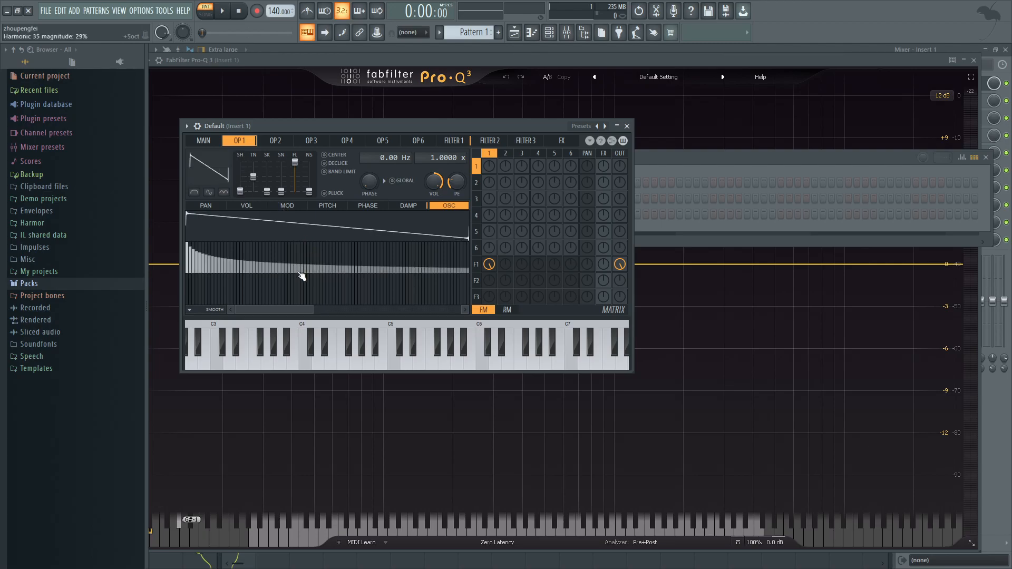
left_click_drag(313, 310, 465, 306)
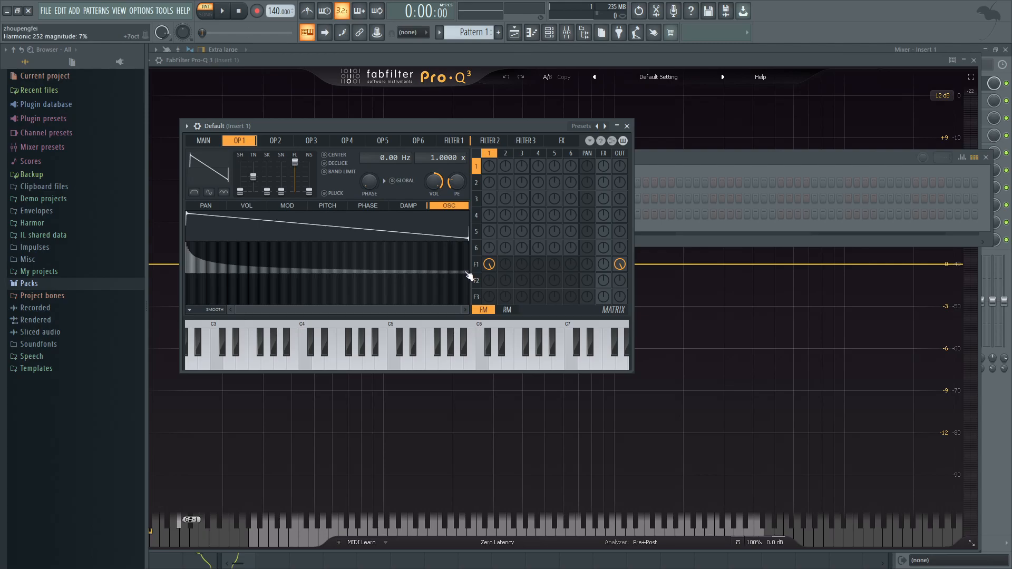
scroll(470, 276, "up", 4)
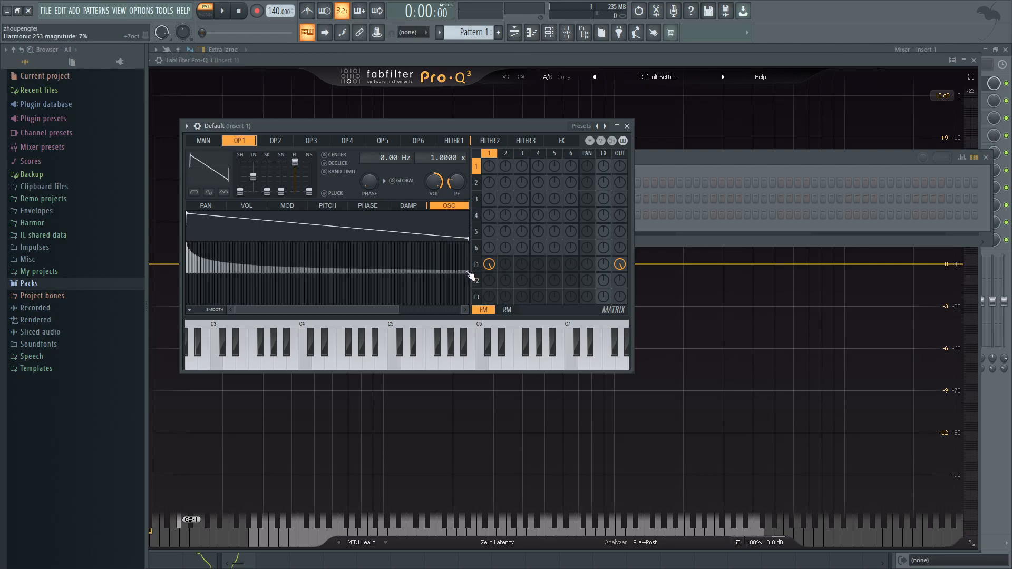
scroll(470, 277, "up", 5)
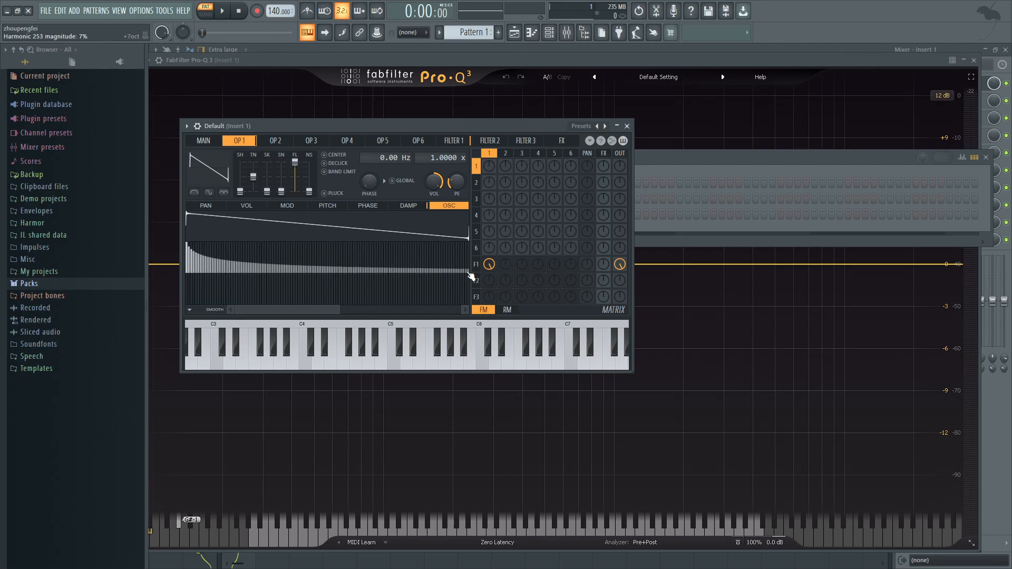
scroll(396, 288, "up", 4)
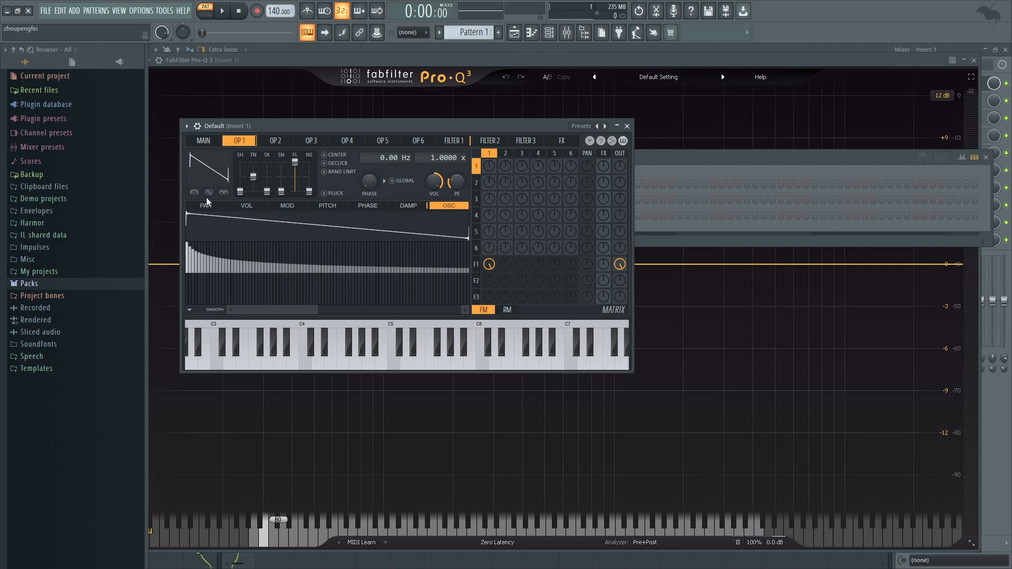
Remove operator 1's routing through Filter 1 to the output and send operator 2 through Filter 2 to the output instead
left_click(285, 142)
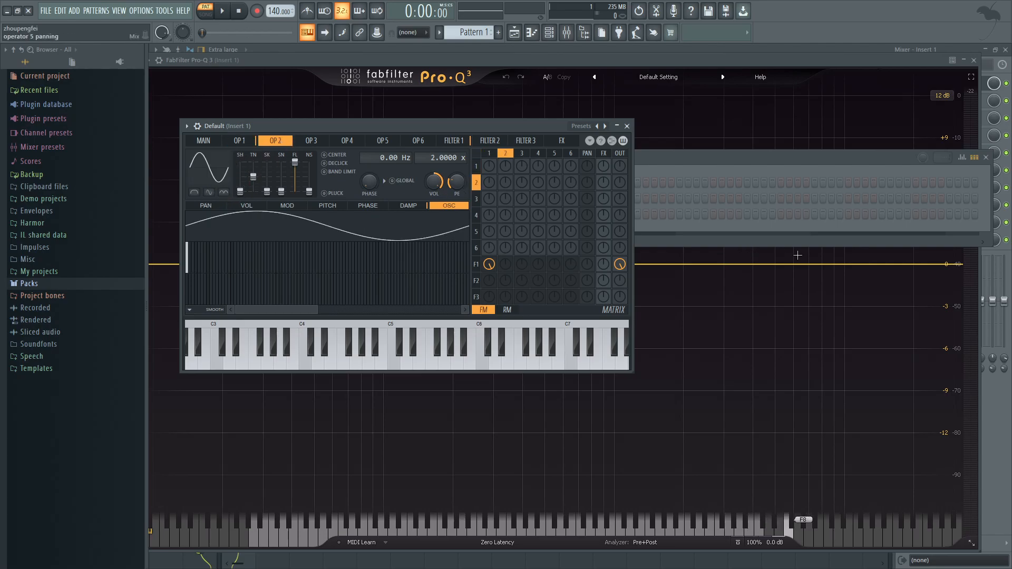
right_click(489, 265)
right_click(620, 264)
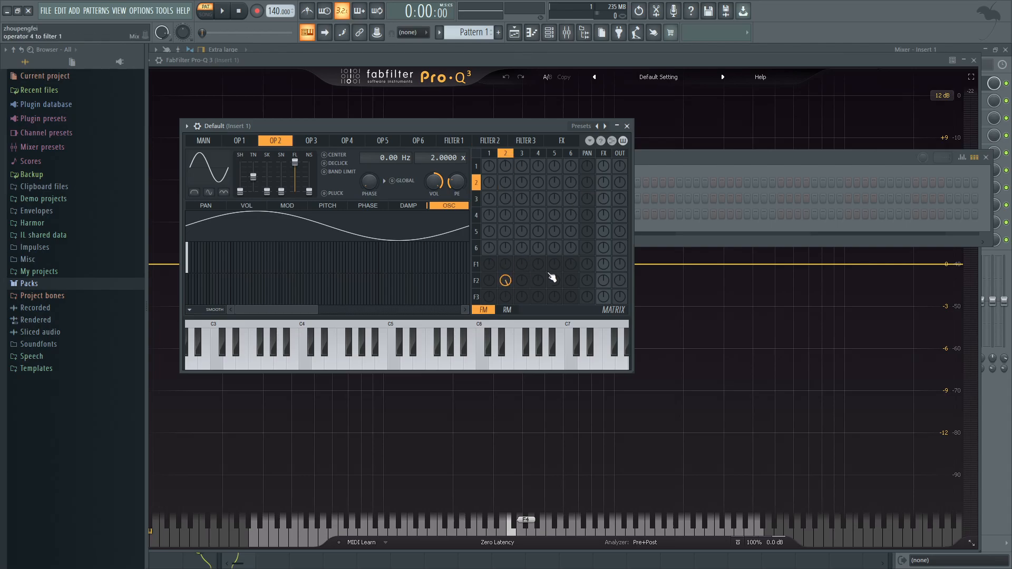
right_click(620, 280)
Shape operator 2 into a square wave with 100% tension, play a note to compare, and convert it into a harmonic-based oscillator
key("z")
left_click_drag(253, 176, 253, 164)
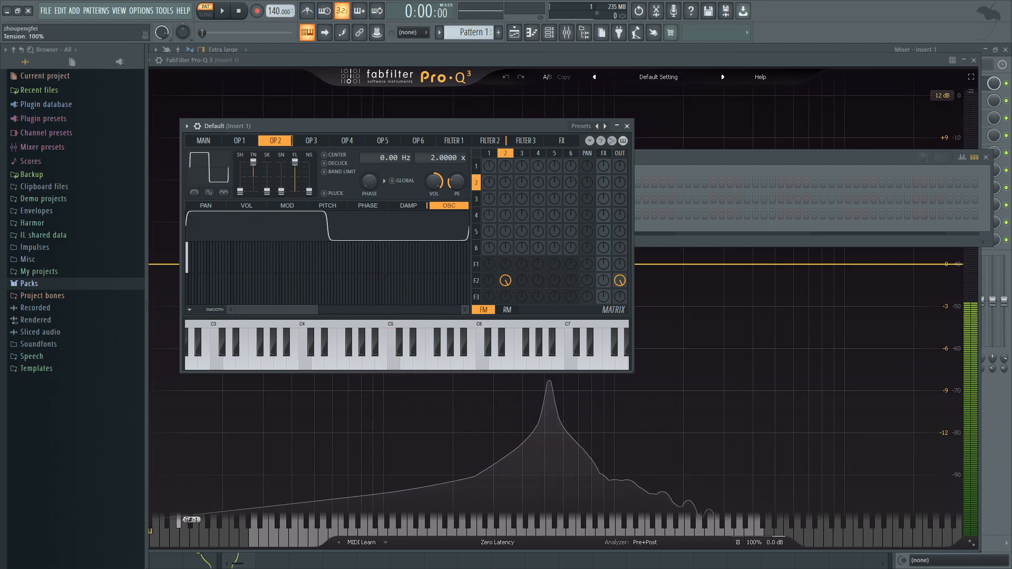
key("z")
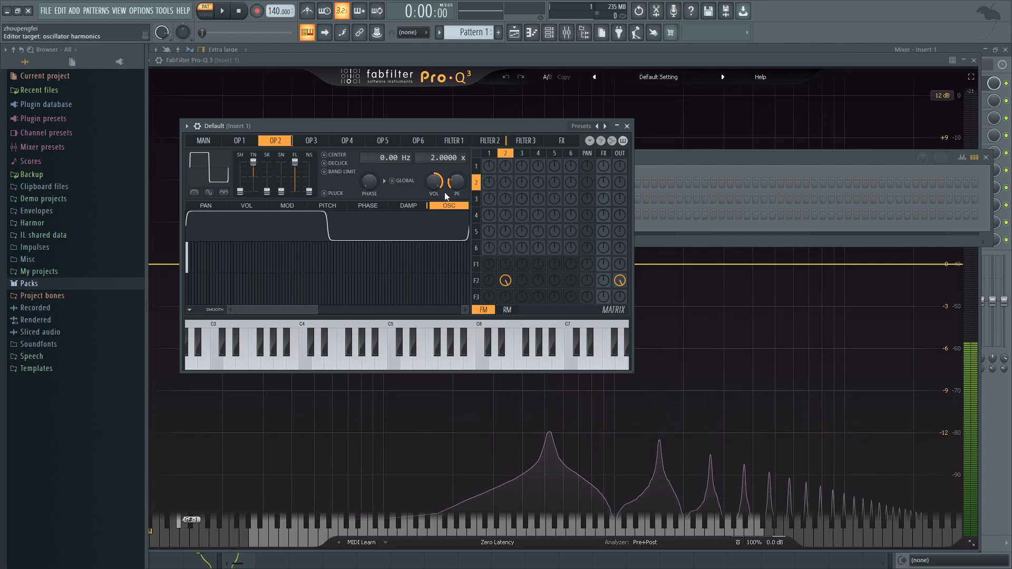
left_click(222, 192)
mouse_move(282, 310)
left_mouse_down()
mouse_move(474, 321)
mouse_move(289, 305)
left_mouse_up()
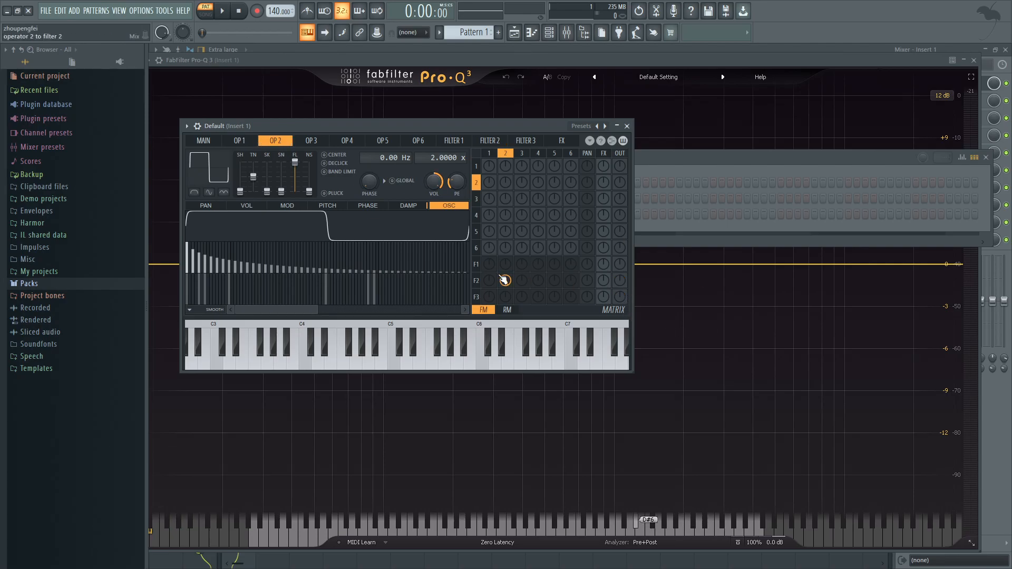
Route operator 1 through Filter 1 to the output again and inspect its upper harmonics
left_click(241, 142)
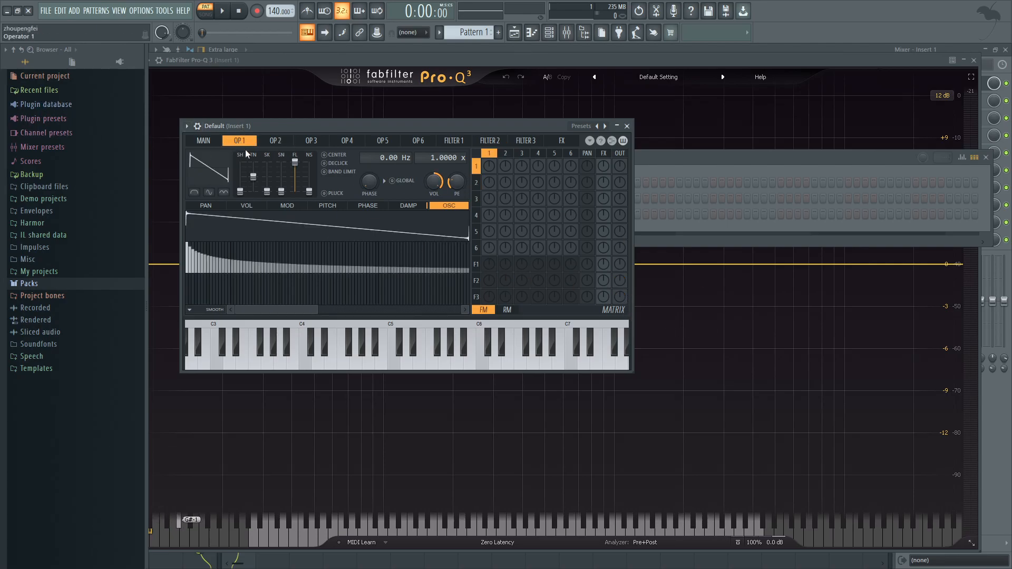
right_click(495, 265)
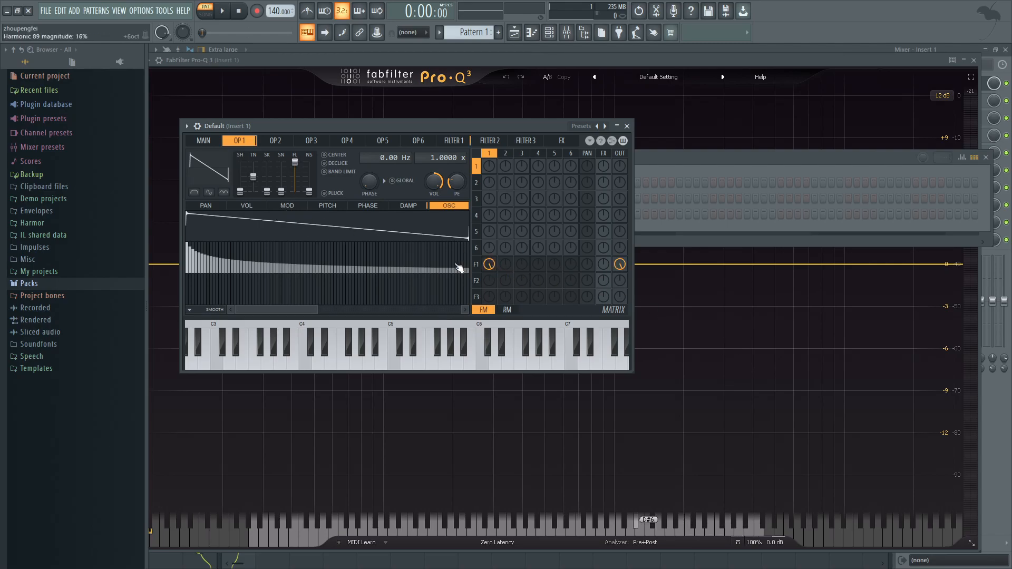
left_click_drag(324, 314, 429, 309)
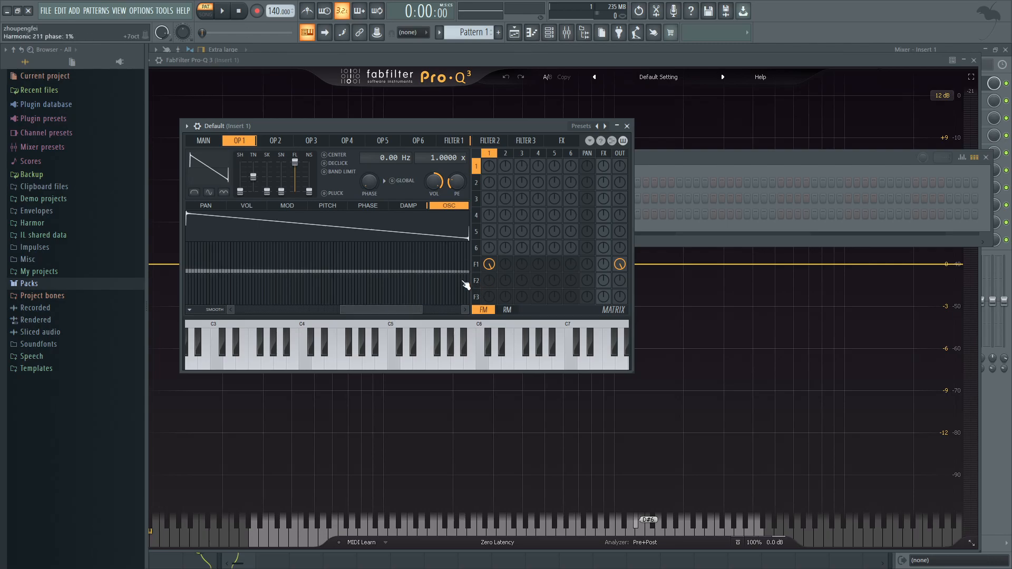
Play notes while examining operator 1's harmonic peaks in FabFilter Pro-Q 3 on Insert 1
key("F6")
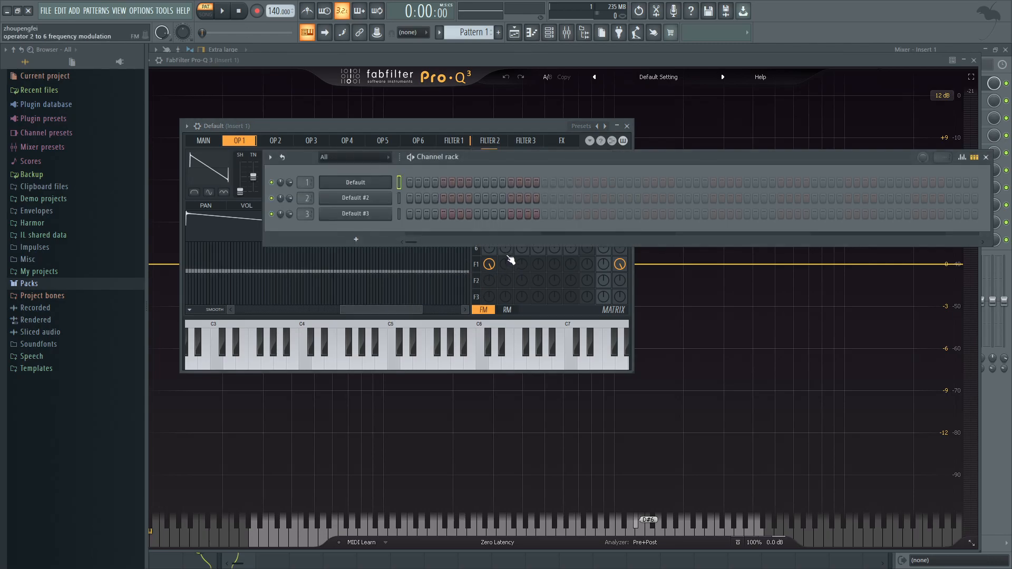
left_click(602, 61)
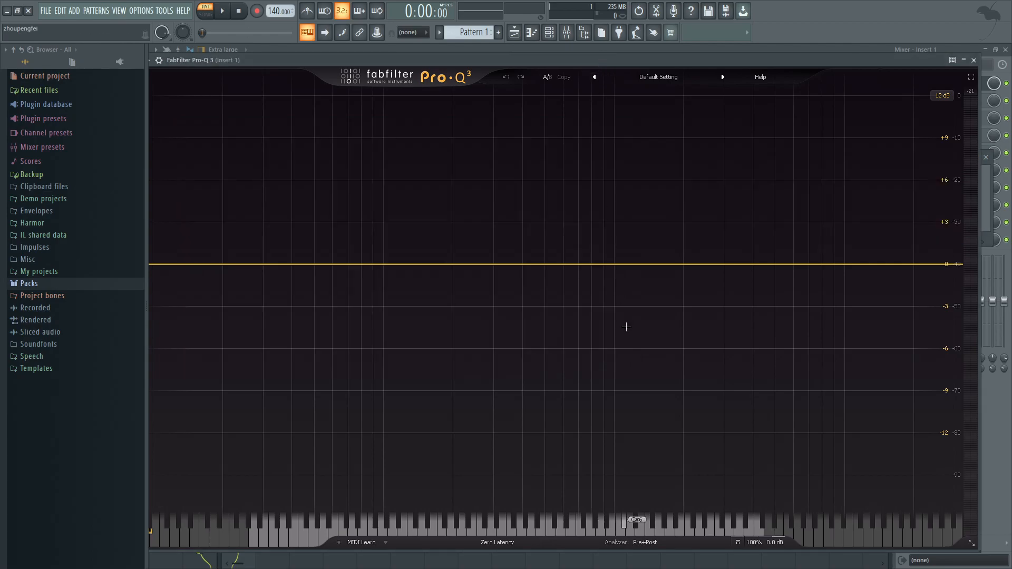
key("z")
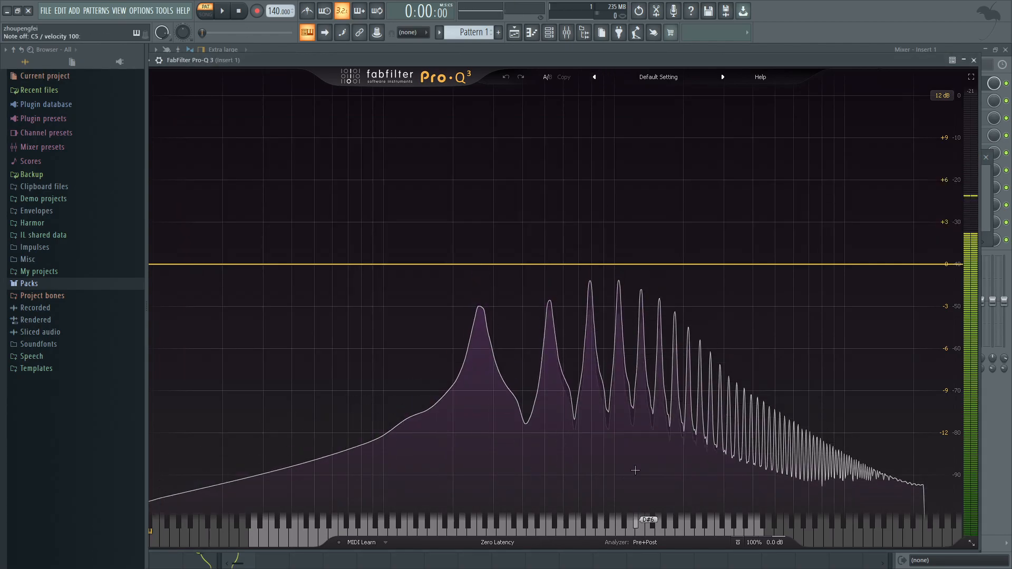
key("z")
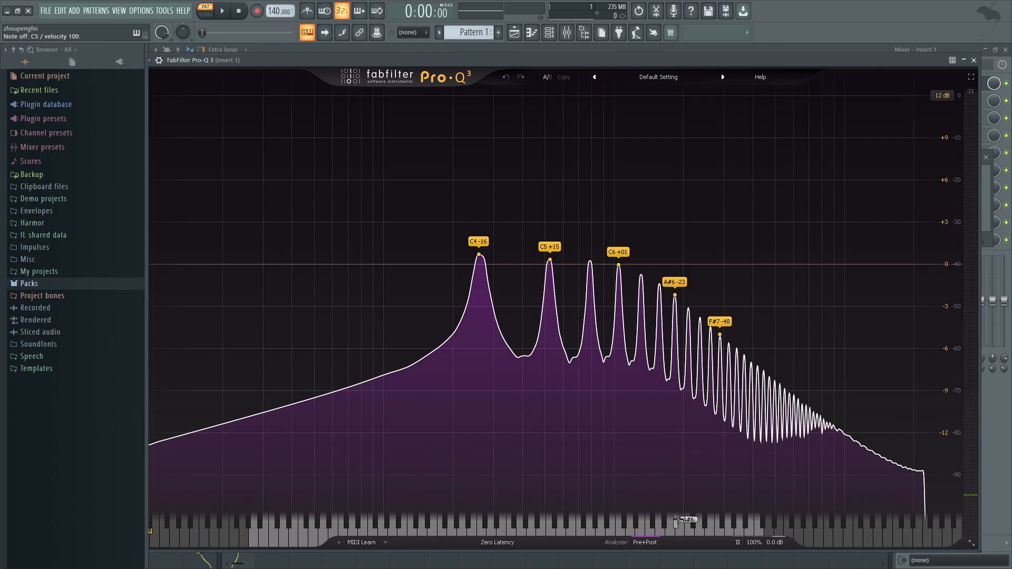
Cut the A#6 harmonic at about 1840 Hz by 30 dB with a bell at Q 40, and play notes to check it
left_click_drag(675, 295, 676, 433)
left_click_drag(719, 489, 719, 438)
key("z")
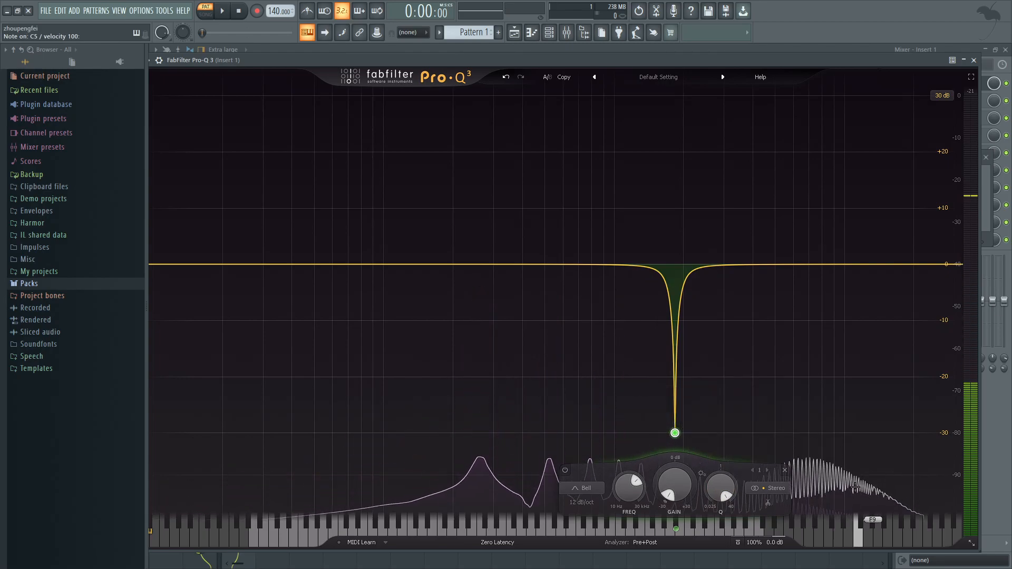
key("z")
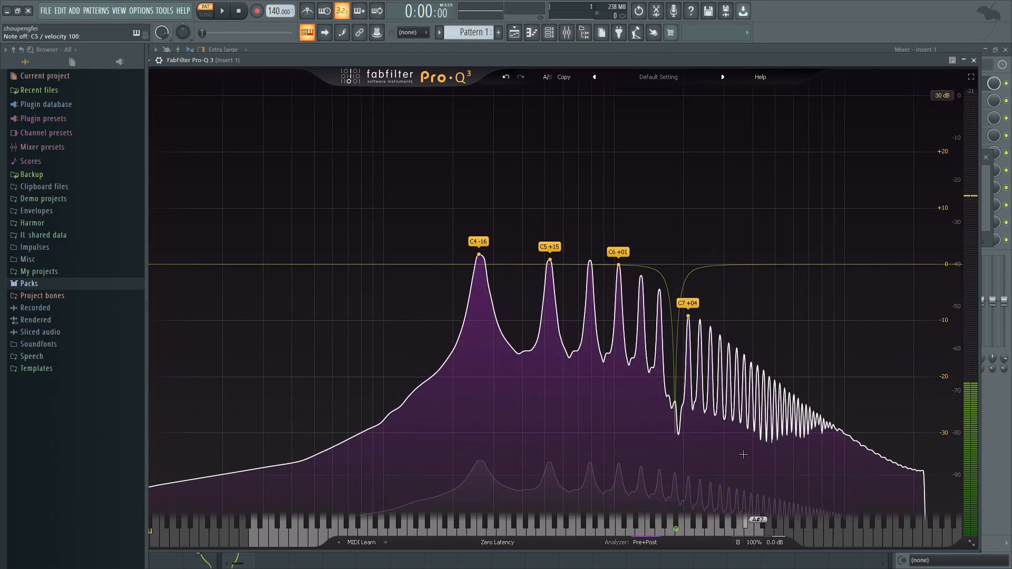
key("z")
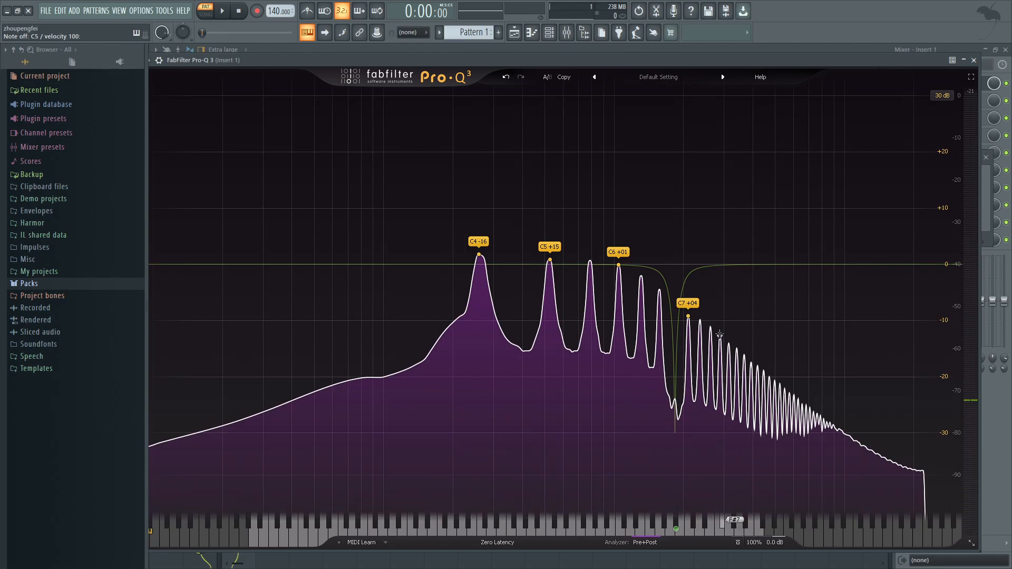
Add narrow 30 dB cuts on the harmonics near F#7 and A#7 in Pro-Q 3
left_click_drag(719, 334, 722, 482)
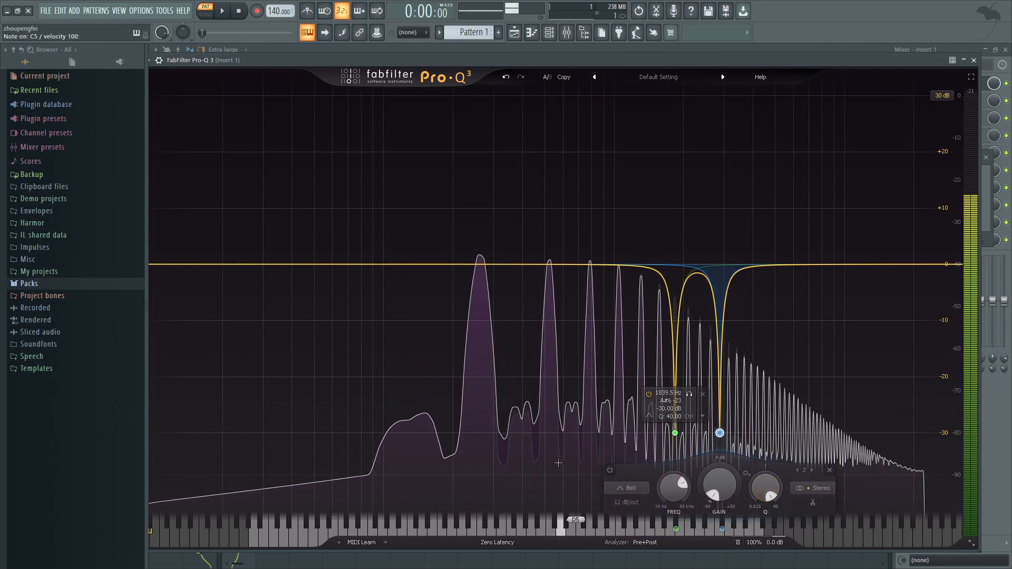
mouse_move(560, 465)
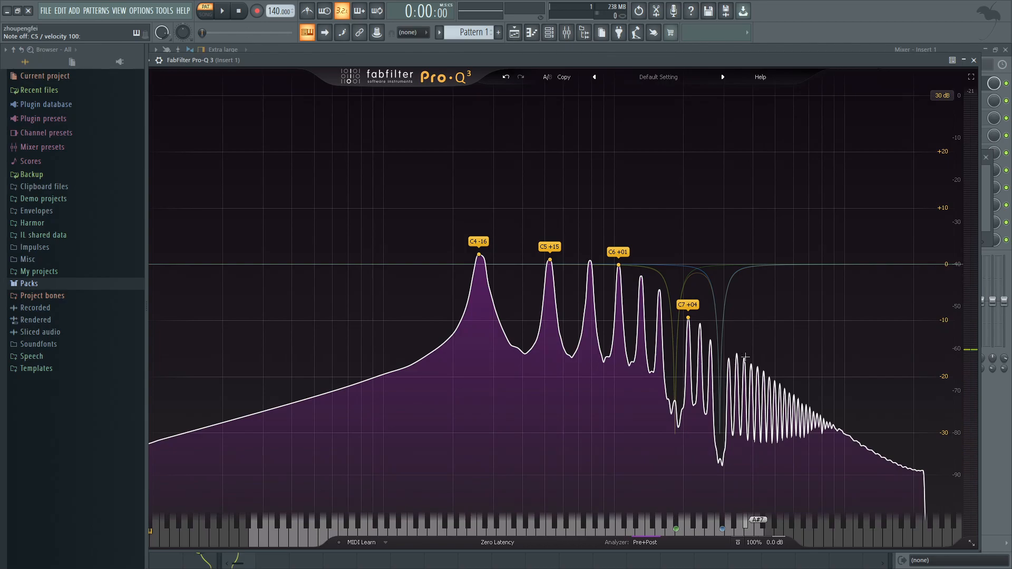
left_click_drag(743, 359, 757, 515)
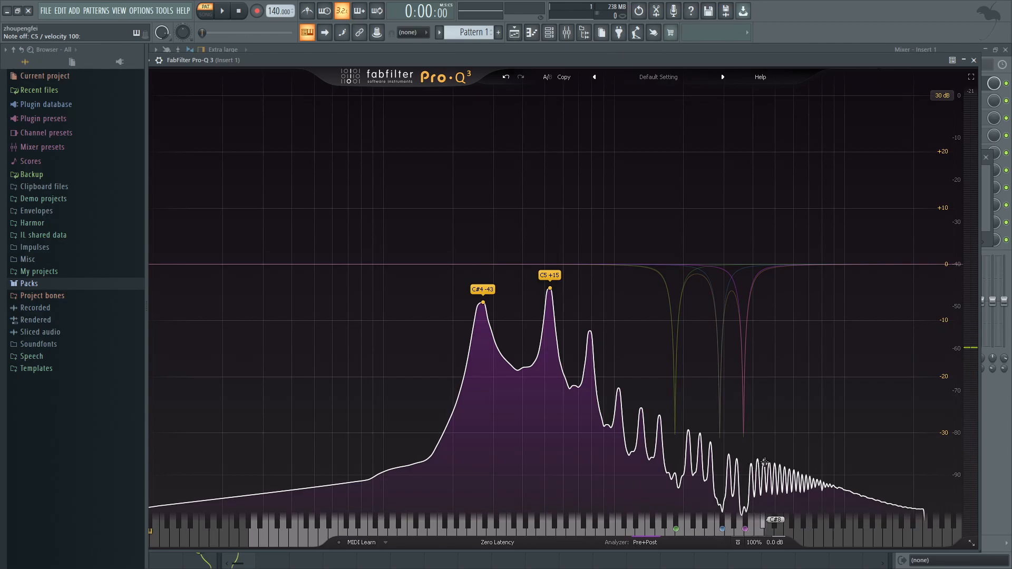
Add narrow cuts of 26 dB near C#8 at Q 40 and about 22 dB near D#8, playing notes to check the spectrum
left_click_drag(764, 460, 769, 560)
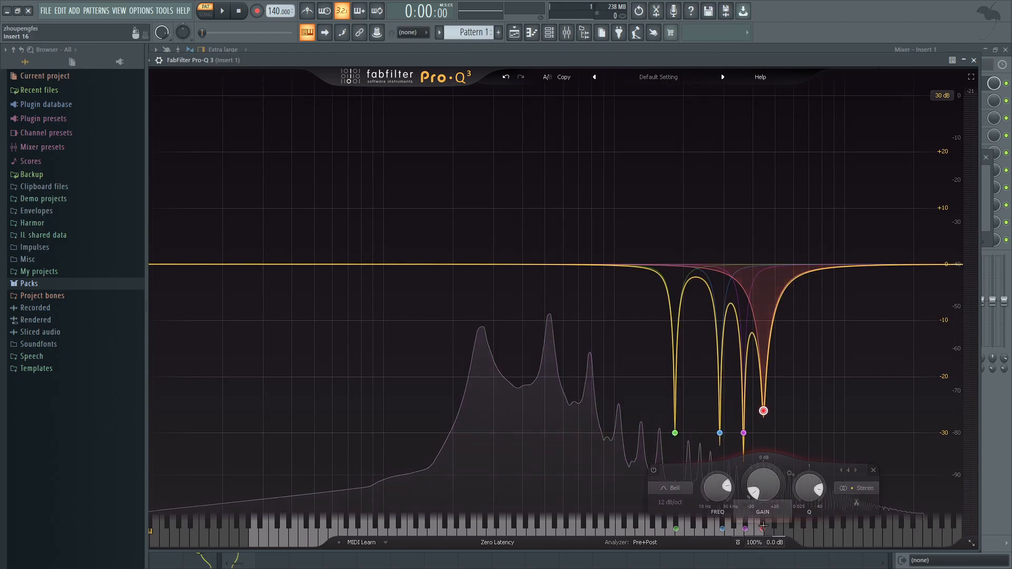
left_click_drag(810, 487, 822, 418)
key("q")
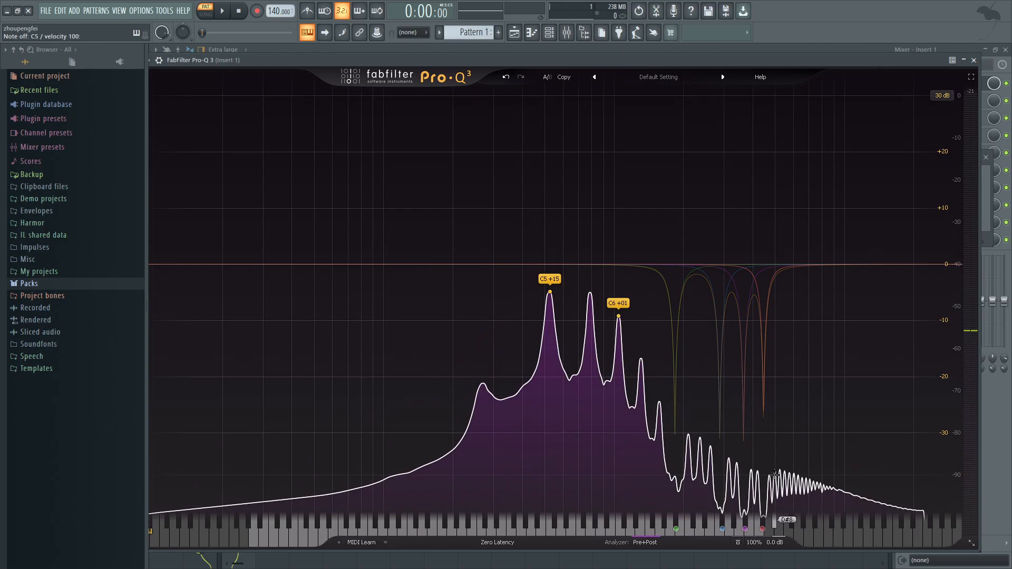
left_click_drag(775, 476, 774, 567)
key("q")
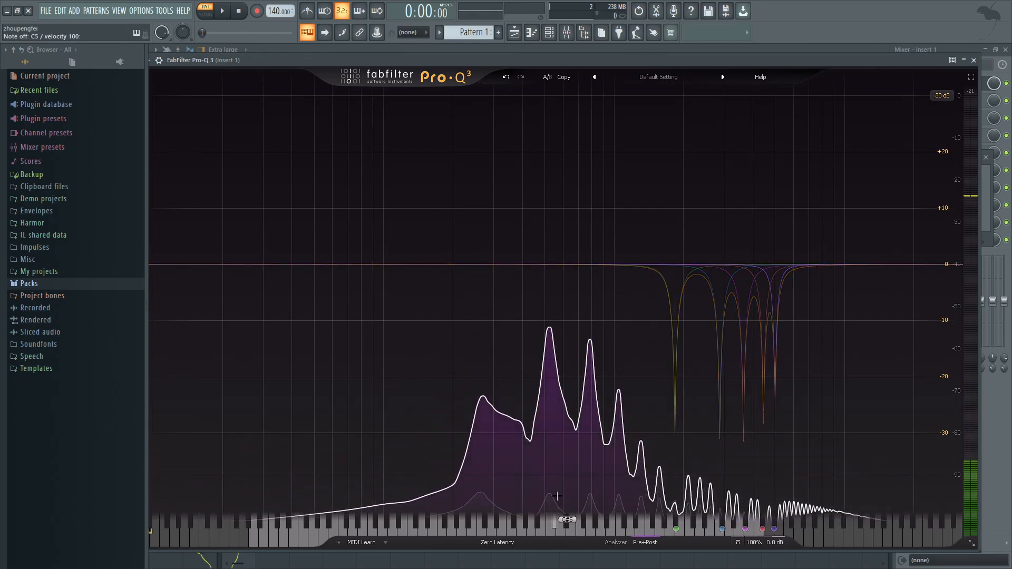
key("q")
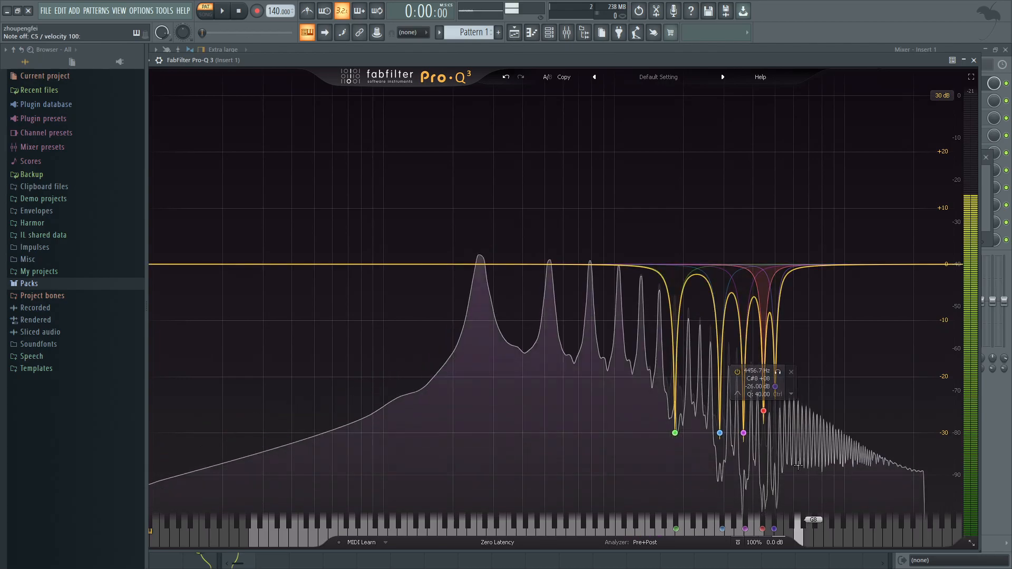
Add a flat 0 dB band near F#8 and play notes to examine the remaining high harmonics
left_click(794, 518)
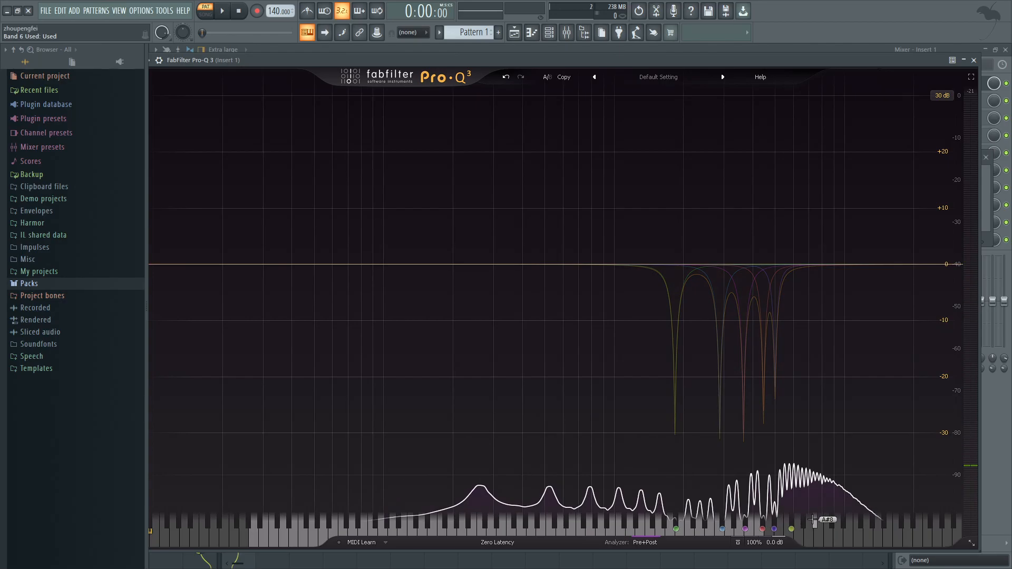
key("z")
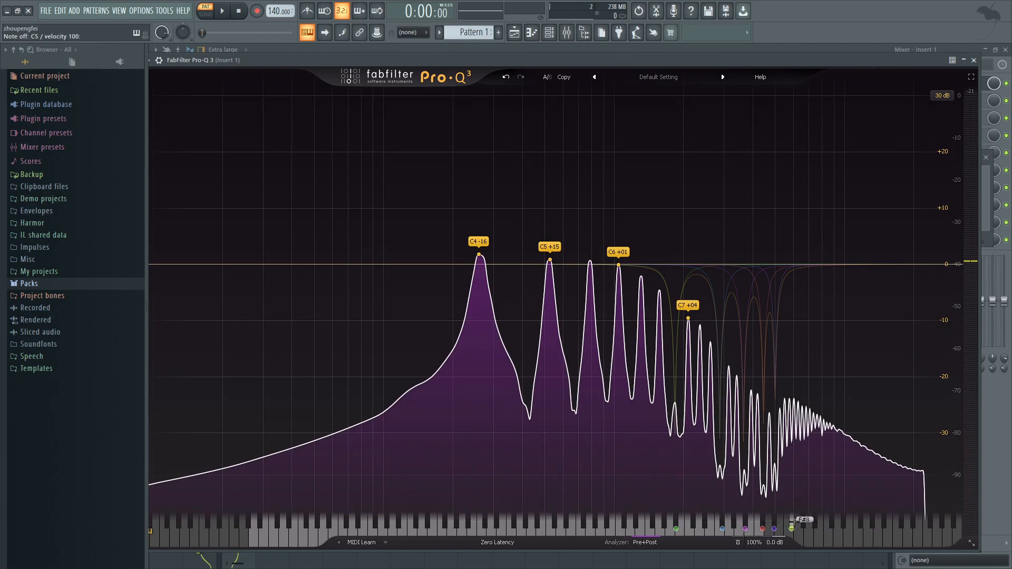
key("z")
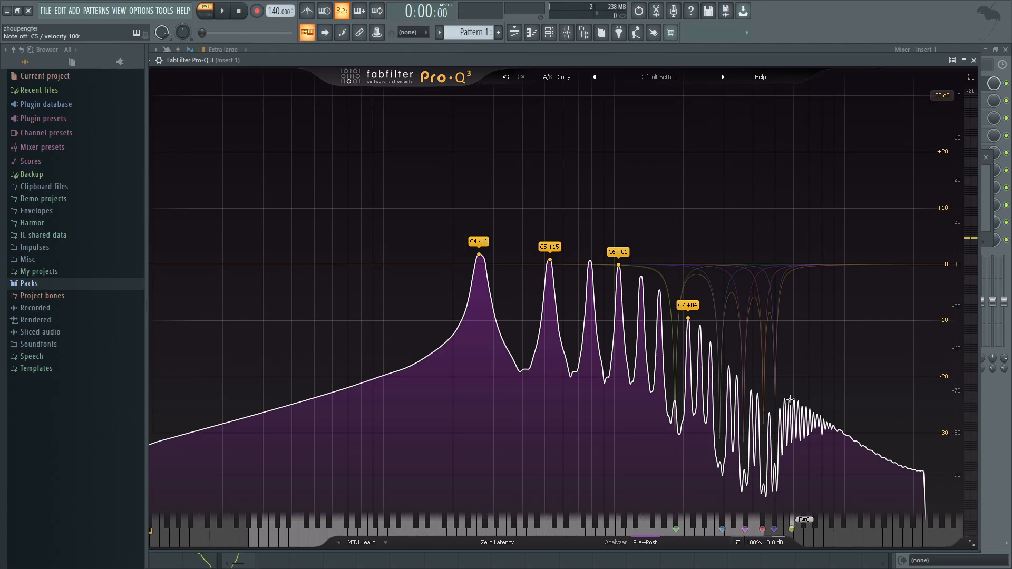
Cut the harmonic near G#8 by 30 dB with a narrowed bell band and play notes to check it
key("z")
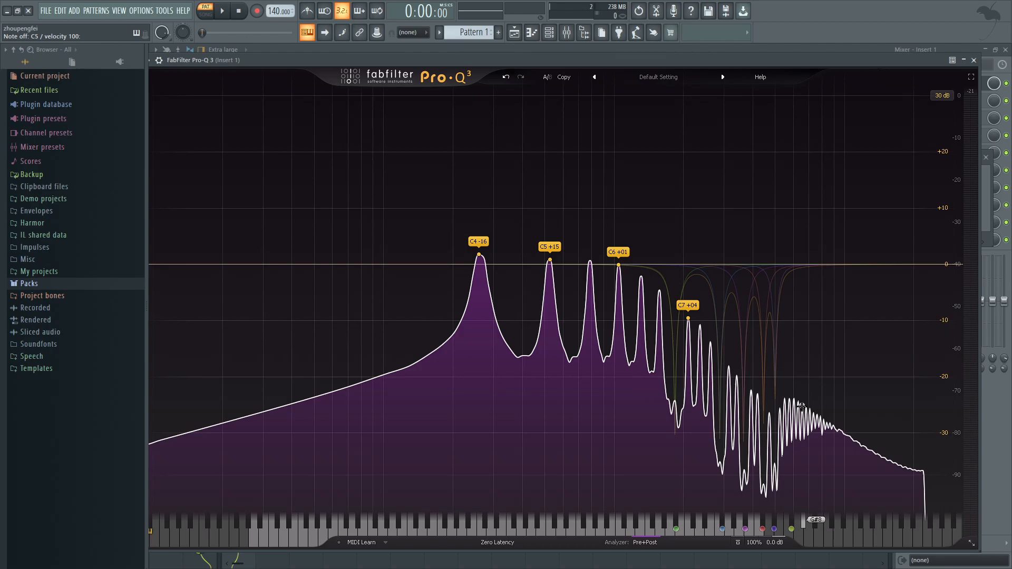
left_click_drag(800, 405, 807, 538)
left_click_drag(847, 487, 858, 438)
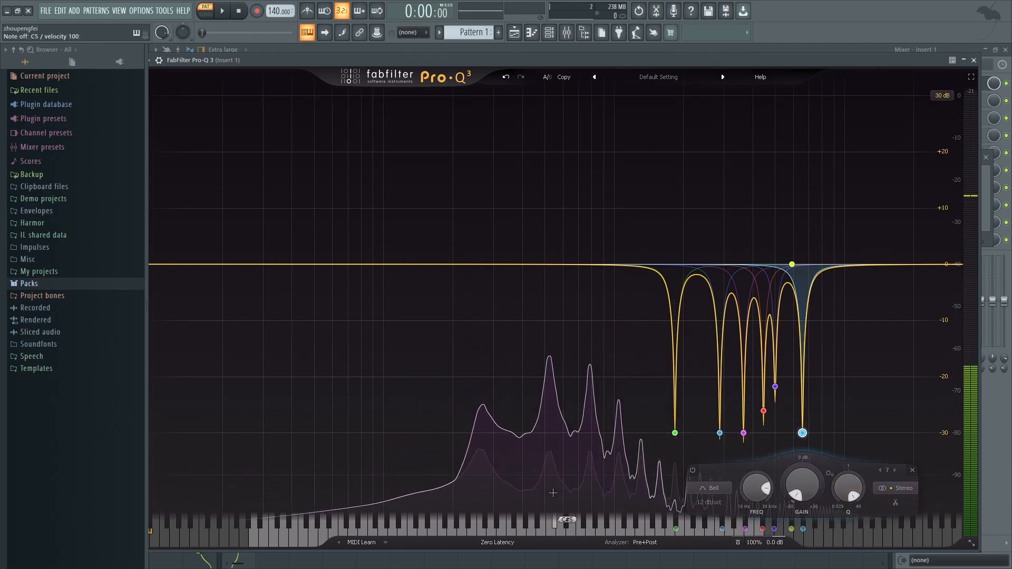
key("z")
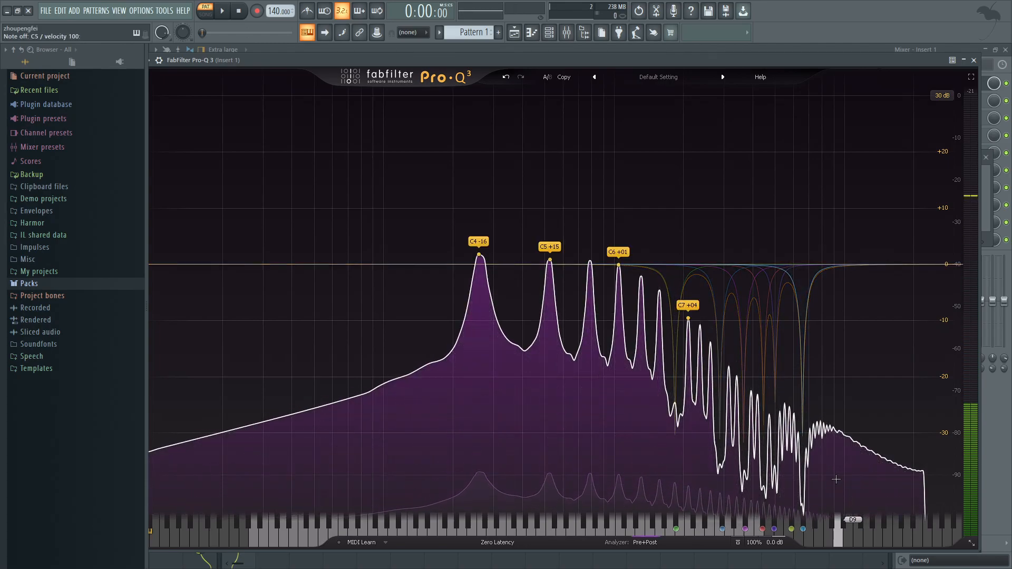
Cut the A#8 harmonic at about 7351 Hz by 30 dB with a bell at Q 40, and play notes to check it
key("z")
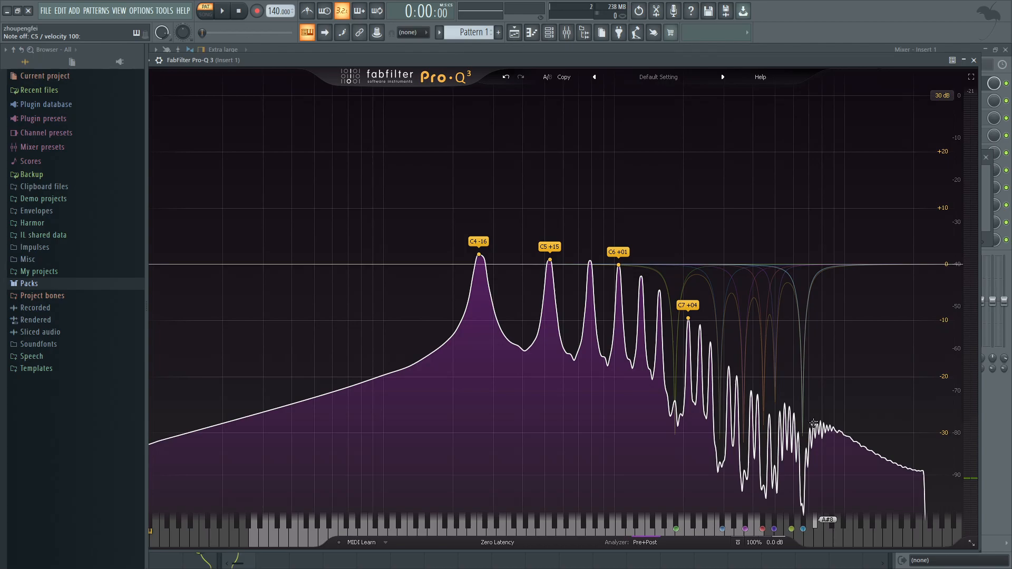
left_click_drag(814, 432, 817, 549)
key("z")
left_click_drag(858, 490, 868, 438)
left_click_drag(820, 505, 823, 516)
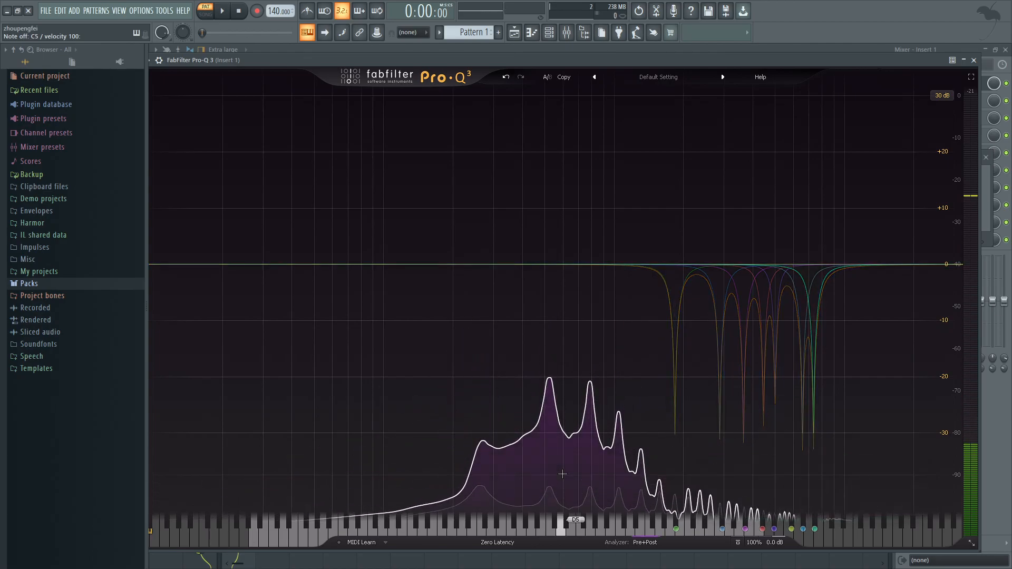
key("z")
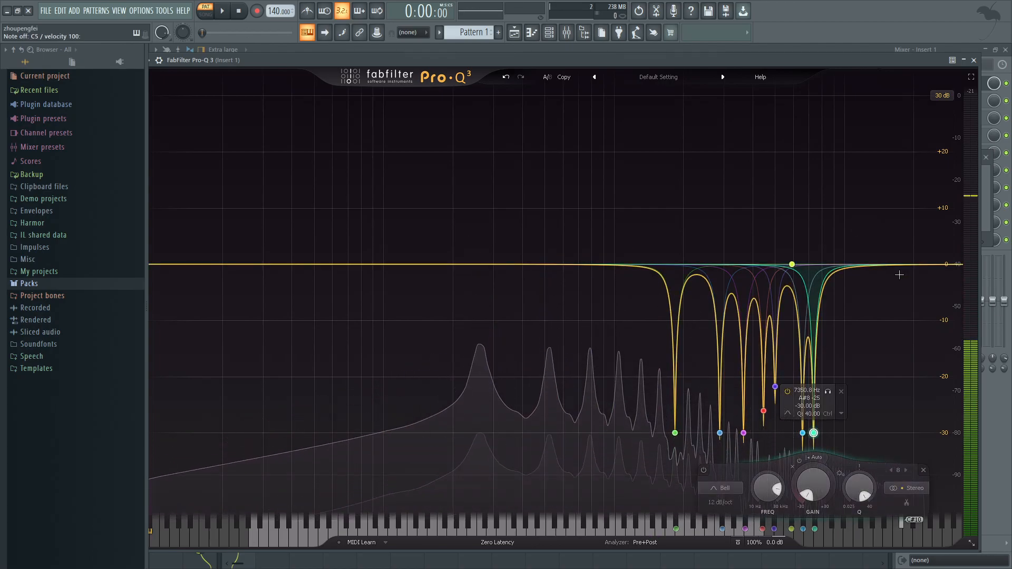
Close Pro-Q 3, turn band 7 of Fruity parametric EQ 2 into a low-pass filter, and lower its cutoff slightly
left_click(974, 61)
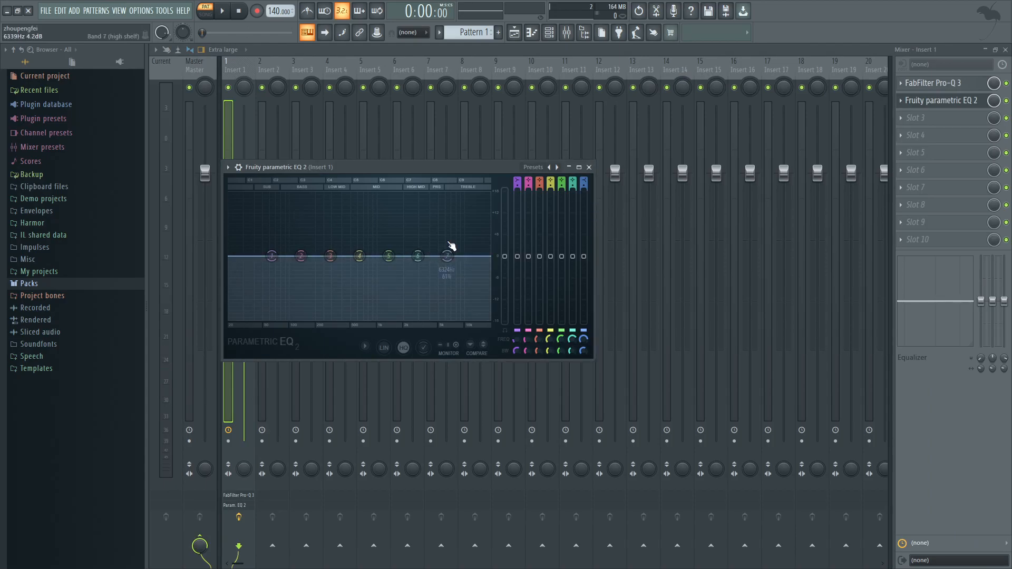
left_click(484, 277)
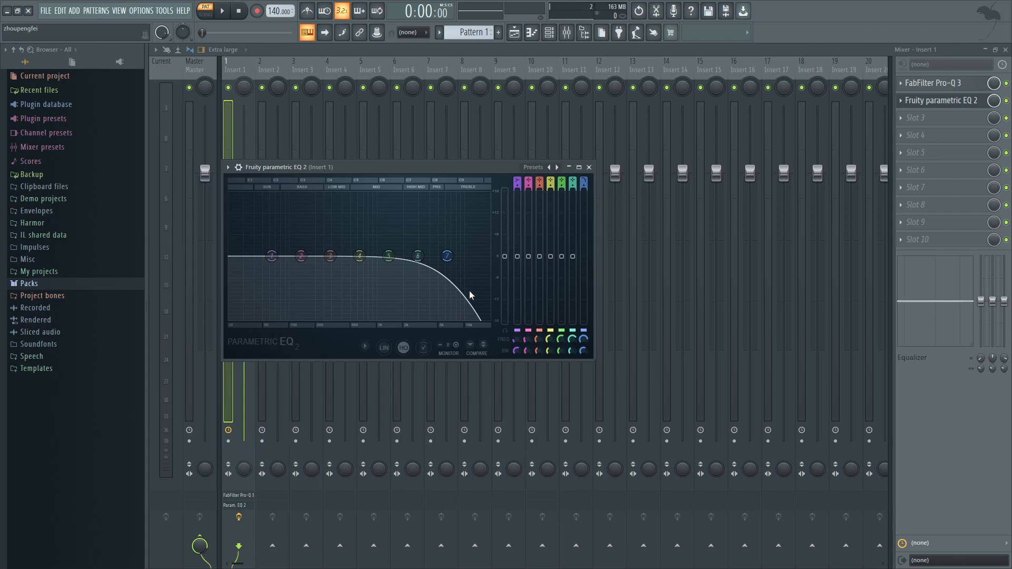
left_click_drag(447, 256, 442, 256)
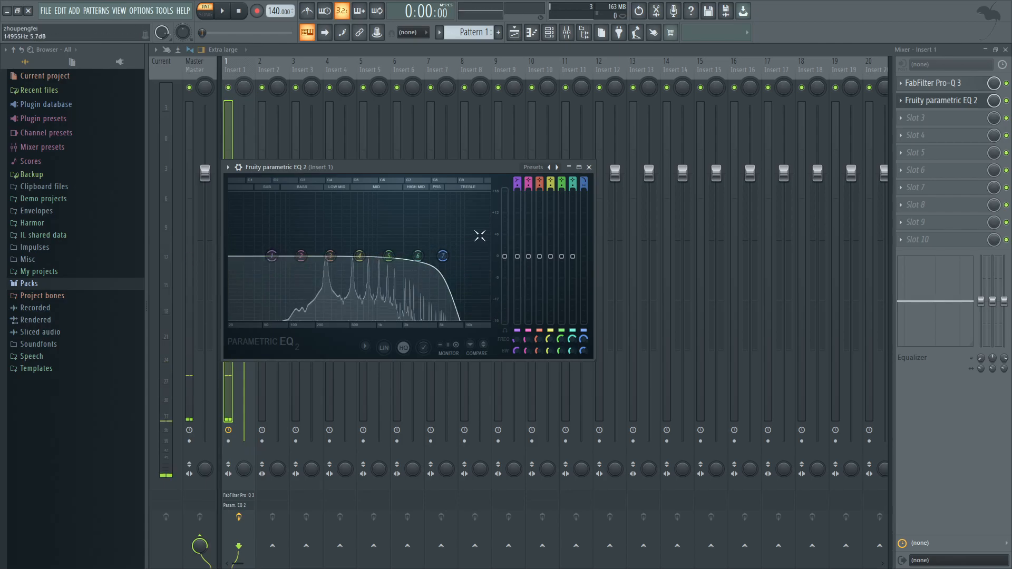
Open the first Default Sytrus channel, adjust operator 1's send to filter 1 and filter 1's output level, and play notes to check
key("F6")
left_click(355, 182)
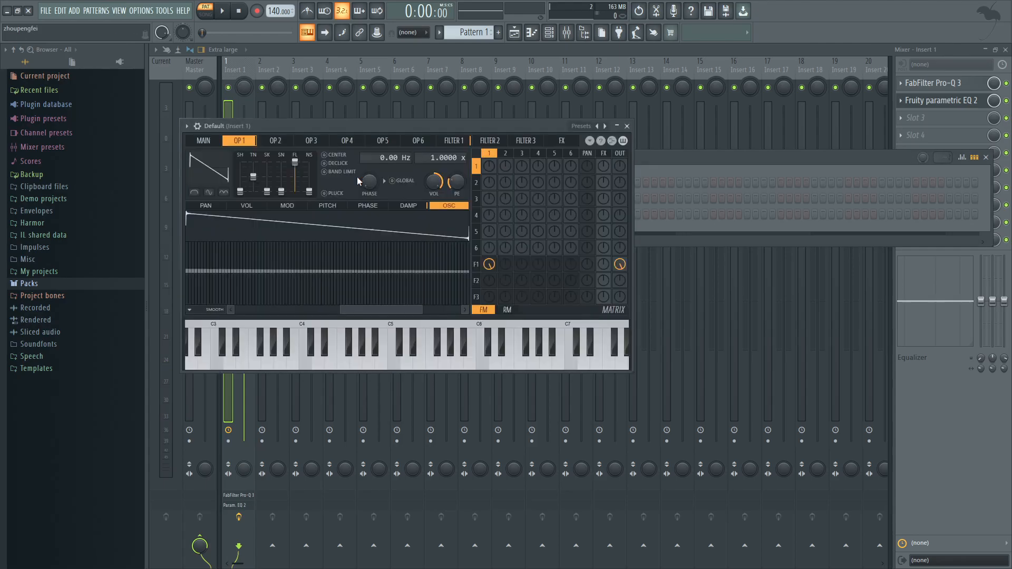
key("z")
key("c")
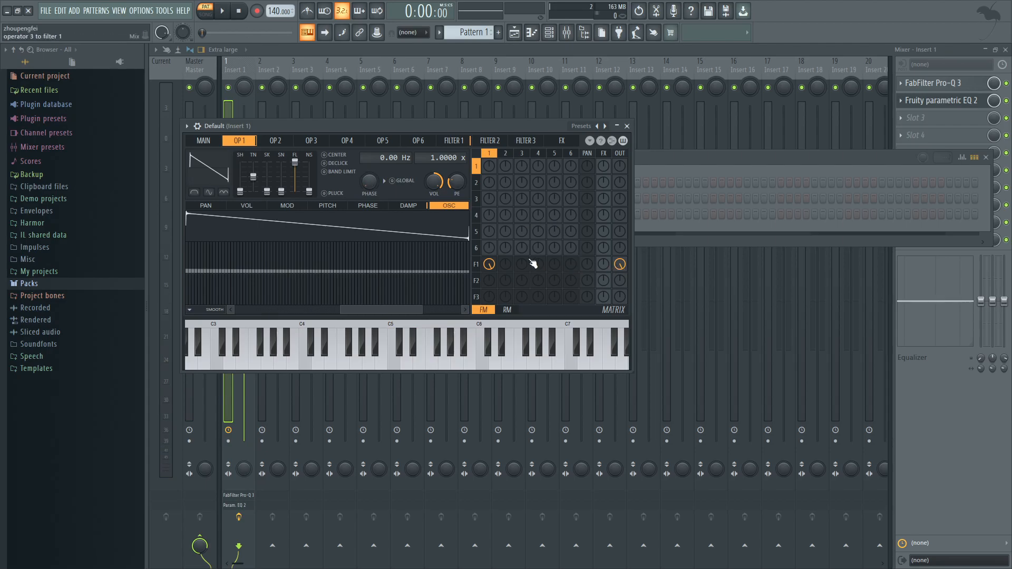
key("z")
mouse_move(490, 269)
left_mouse_down()
mouse_move(490, 253)
mouse_move(500, 270)
left_mouse_up()
left_click_drag(621, 267, 621, 250)
key("z")
key("z")
key("z")
key("z")
Lower the low-pass cutoff of band 7 in the first Fruity parametric EQ 2 to 5062 Hz while playing a note, and close it
left_click(952, 105)
left_click(953, 104)
key("z")
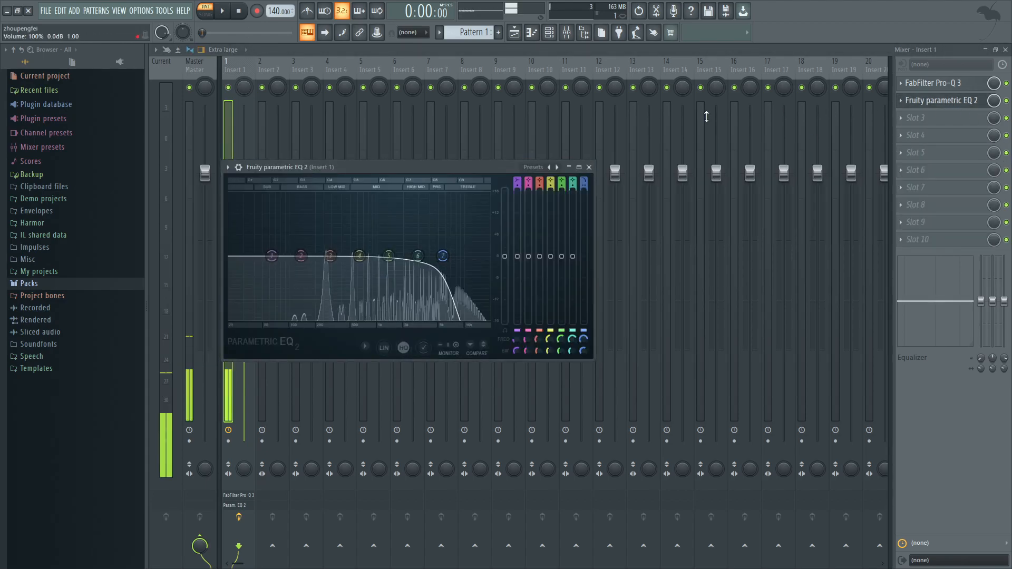
left_click_drag(442, 256, 437, 256)
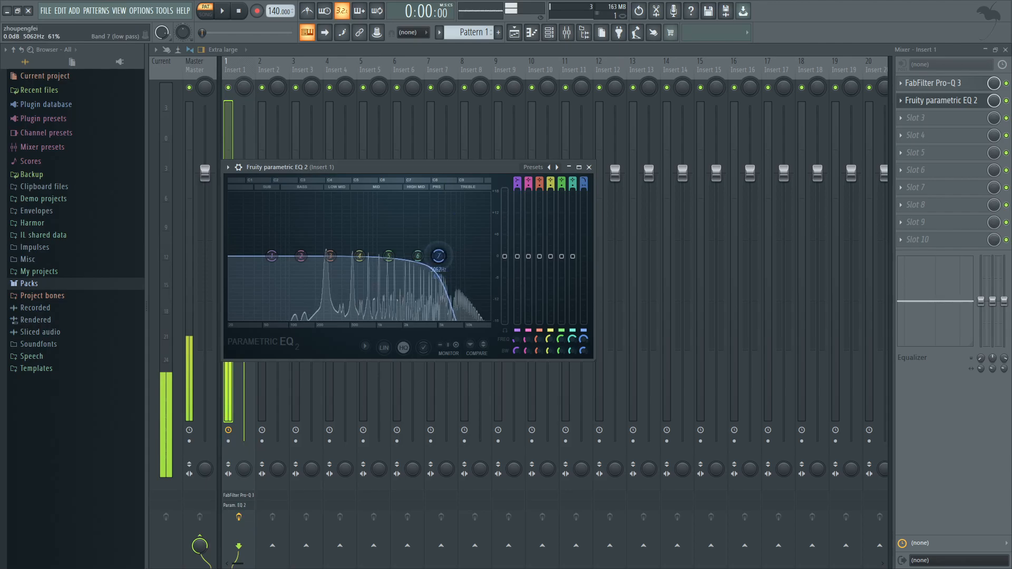
left_click(590, 167)
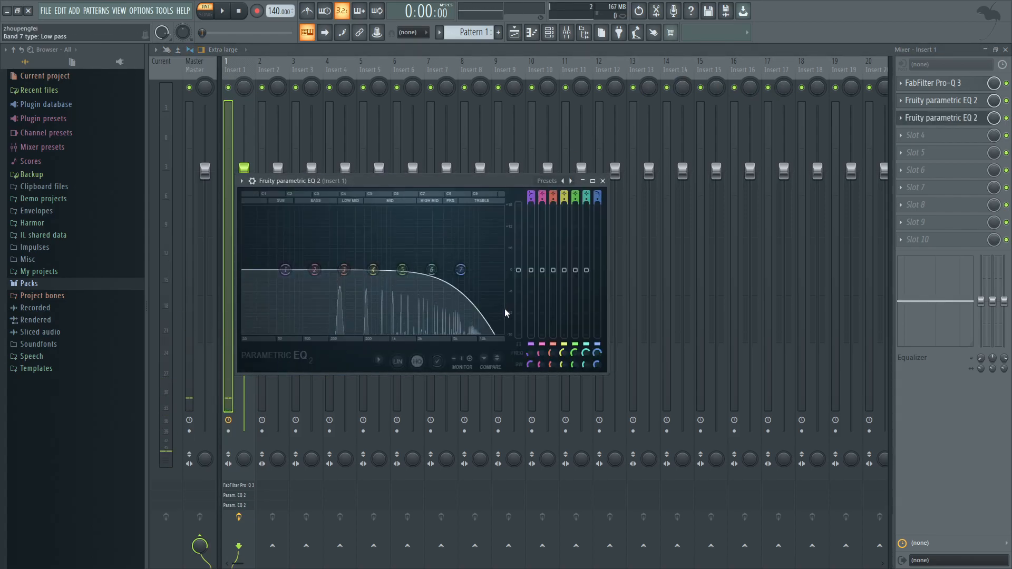
Slightly lower band 7's low-pass cutoff in the second Fruity parametric EQ 2, steepen its slope, and play notes to check it
left_click_drag(461, 270, 458, 270)
key("z")
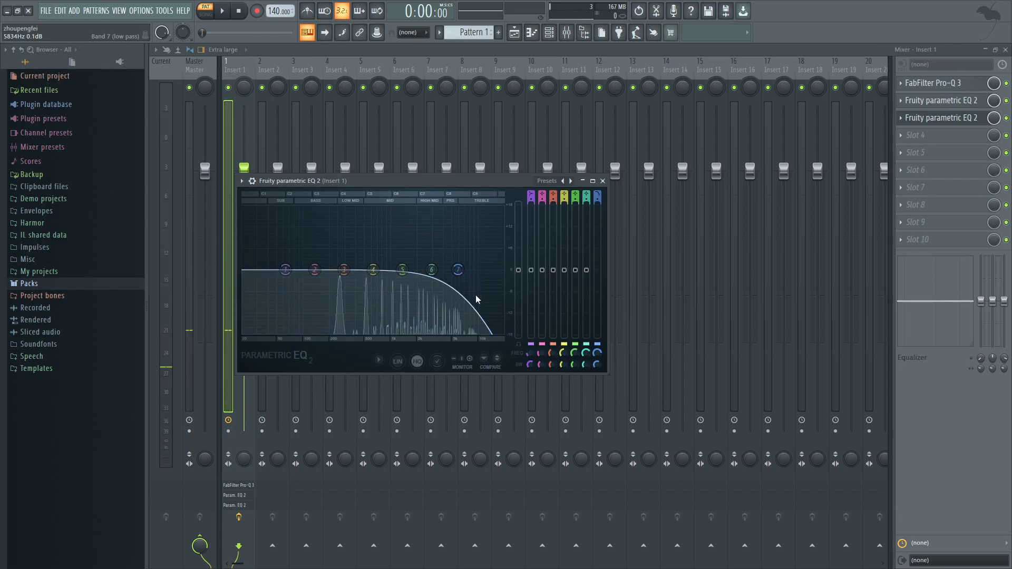
left_click(509, 310)
key("z")
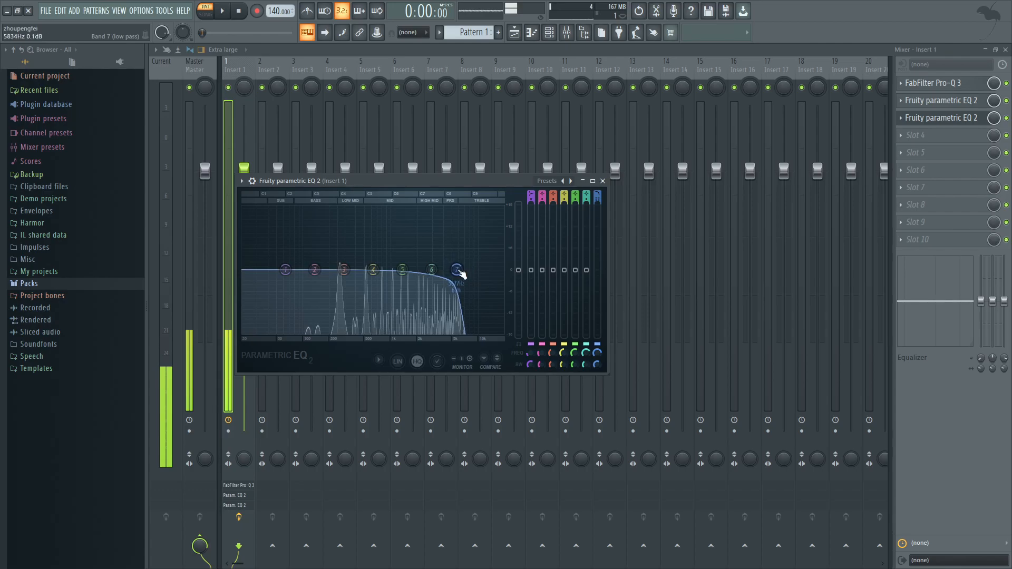
key("c")
key("z")
key("v")
key("n")
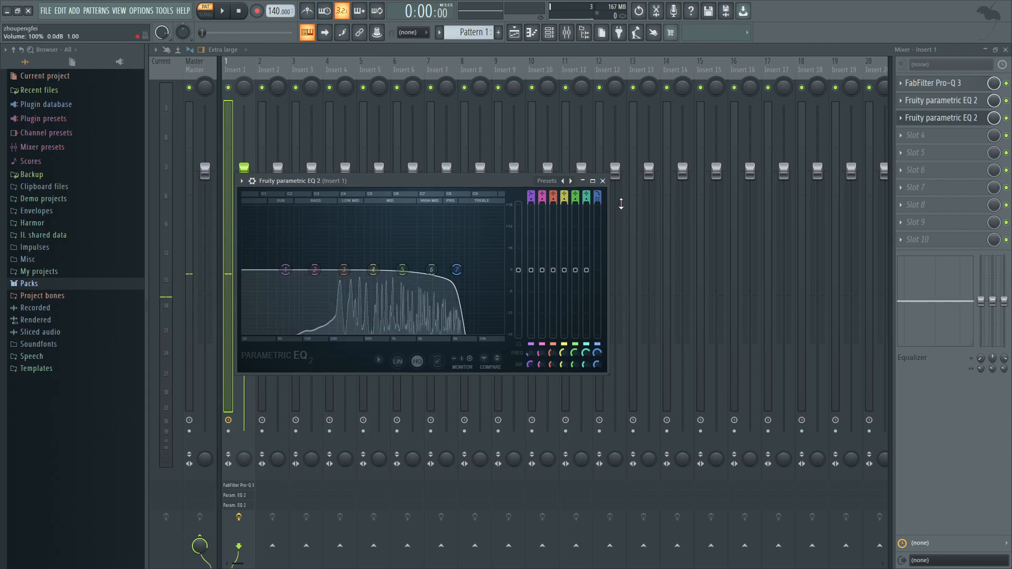
left_click(602, 181)
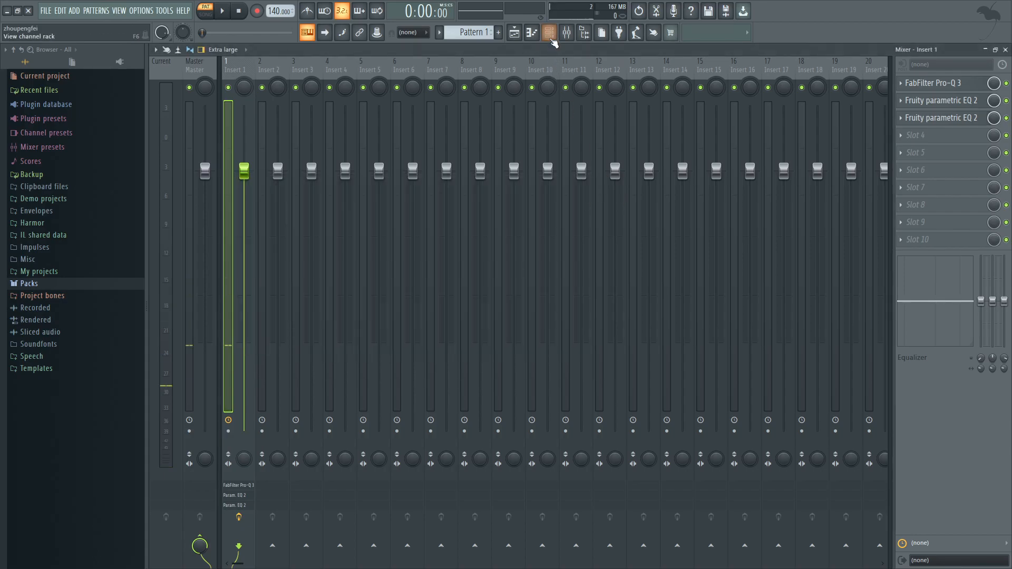
Open the Default channel's piano roll and draw a one-bar D5 note at the start of bar 1
left_click(548, 32)
key("F7")
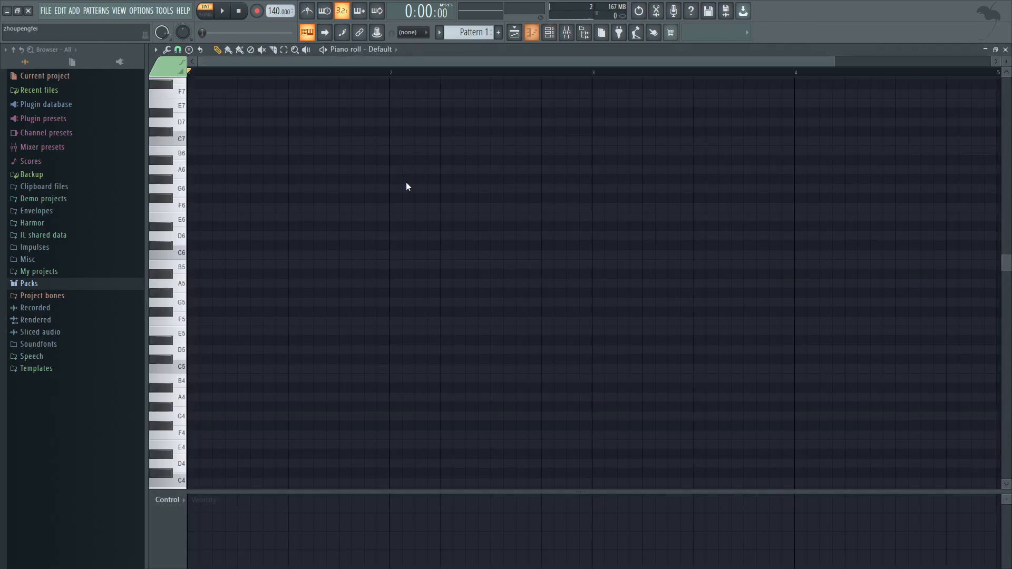
scroll(158, 371, "down", 3)
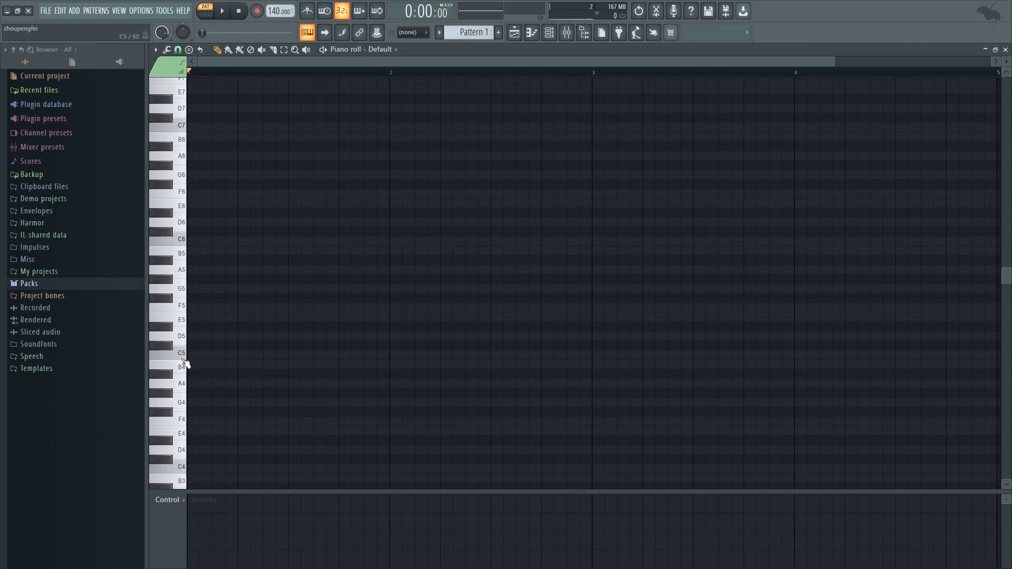
left_click(194, 313)
left_click_drag(194, 313, 387, 342)
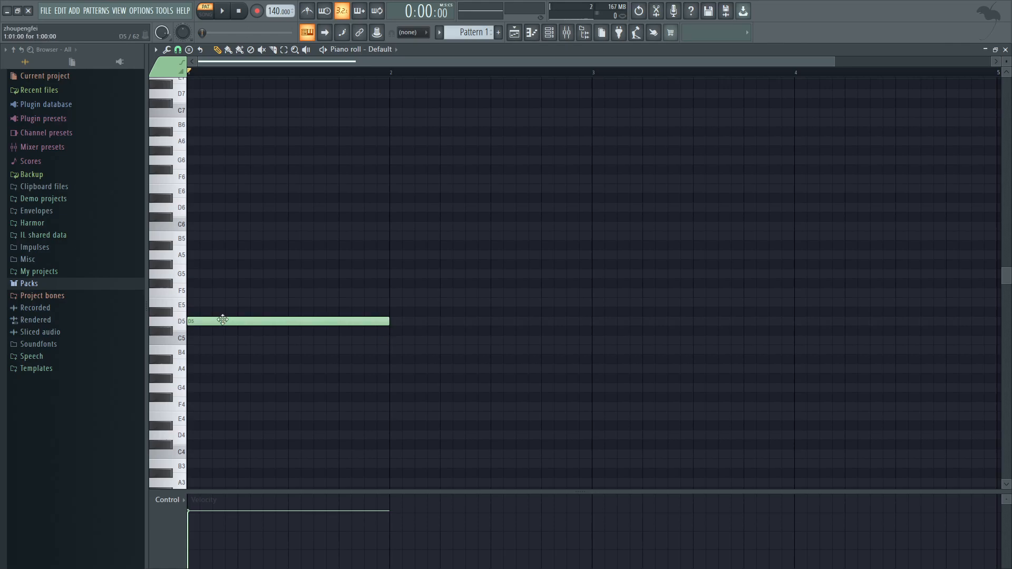
Stack one-bar G5 and C6 notes above the D5 in bar 1, playing the chord after each addition
left_click(193, 275)
key("space")
key("space")
scroll(208, 294, "up", 2)
key("space")
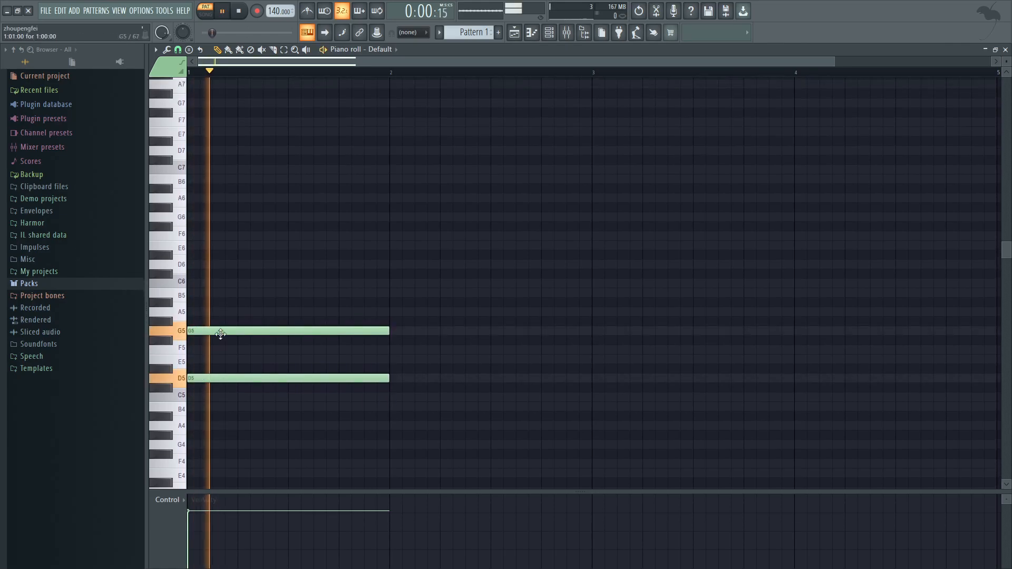
key("space")
left_click(211, 281)
key("space")
key("space")
scroll(204, 323, "up", 1)
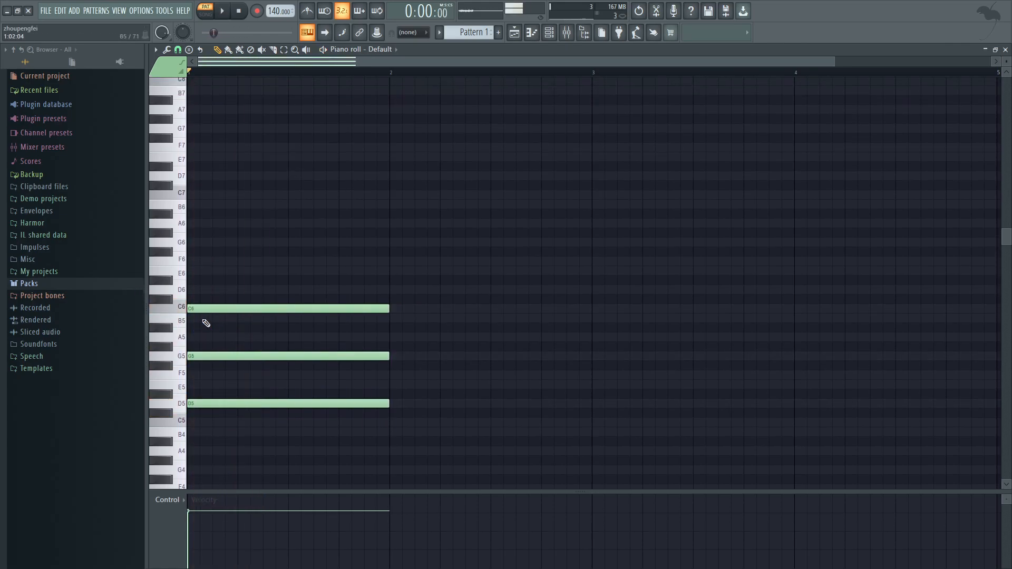
Add a fourth one-bar note at E6, move it up to G6, and play the chord to check it
left_click(202, 271)
key("space")
key("space")
scroll(208, 294, "up", 1)
left_click(205, 299)
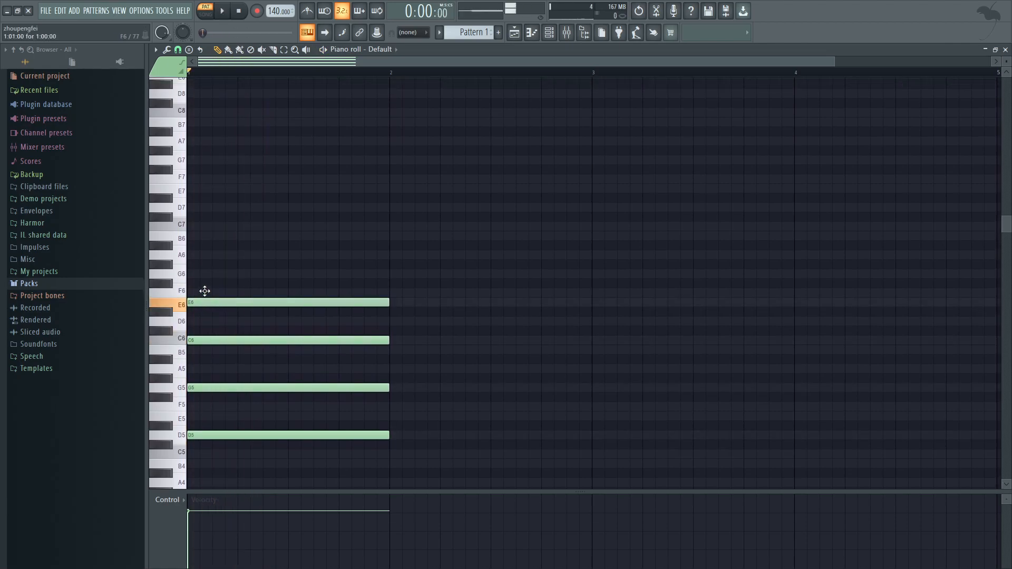
key("space")
left_click_drag(205, 299, 206, 273)
key("space")
key("space")
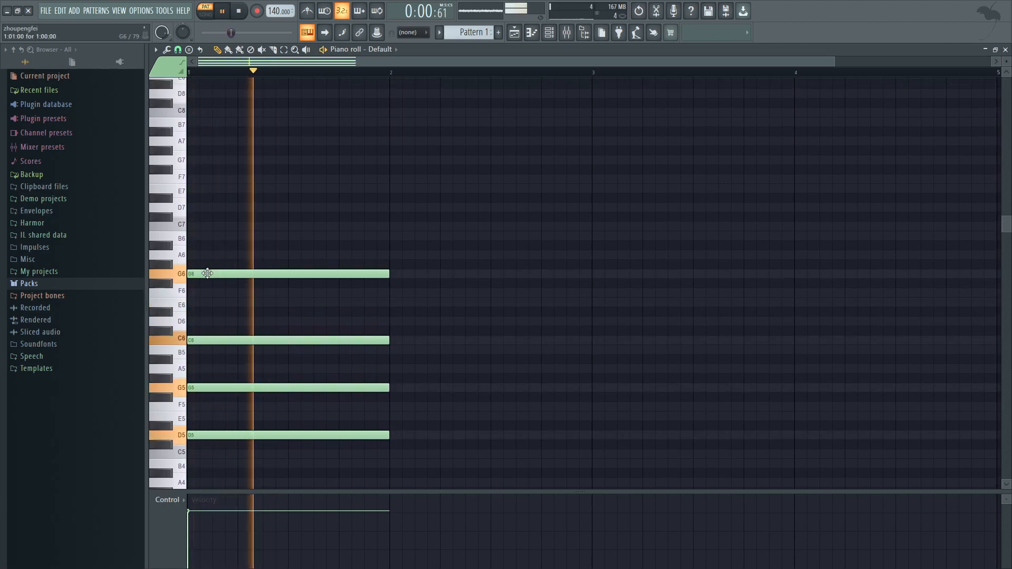
key("space")
scroll(205, 280, "up", 1)
left_click(228, 284)
right_click(228, 284)
key("space")
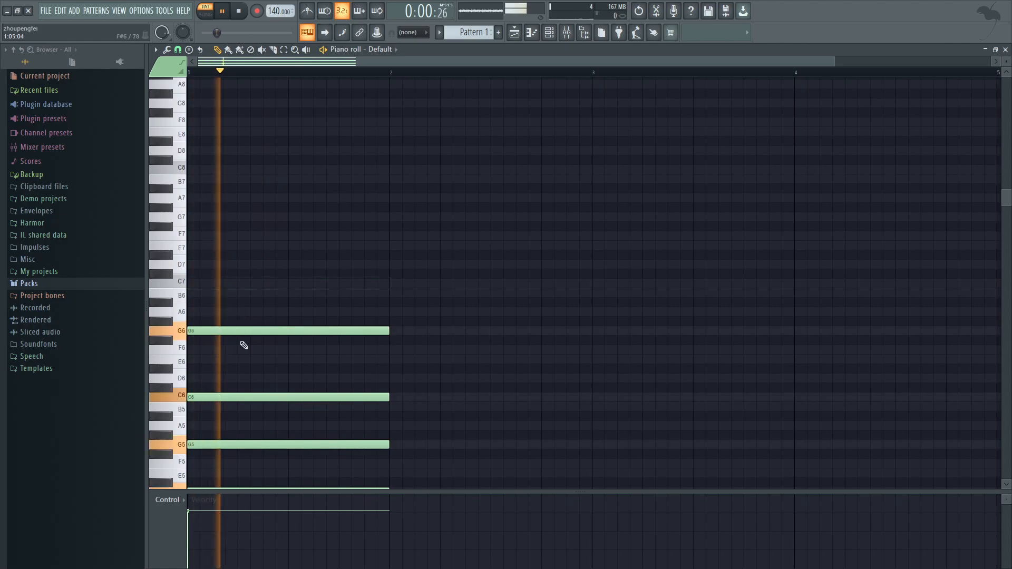
Add a one-bar G4 bass note beneath the bar 1 chord and play the chord to check it
scroll(242, 348, "down", 4)
key("space")
left_click(197, 341)
key("space")
left_click_drag(197, 341, 210, 361)
key("space")
key("space")
key("space")
key("space")
scroll(228, 348, "up", 2)
key("space")
key("space")
key("space")
scroll(290, 359, "down", 1)
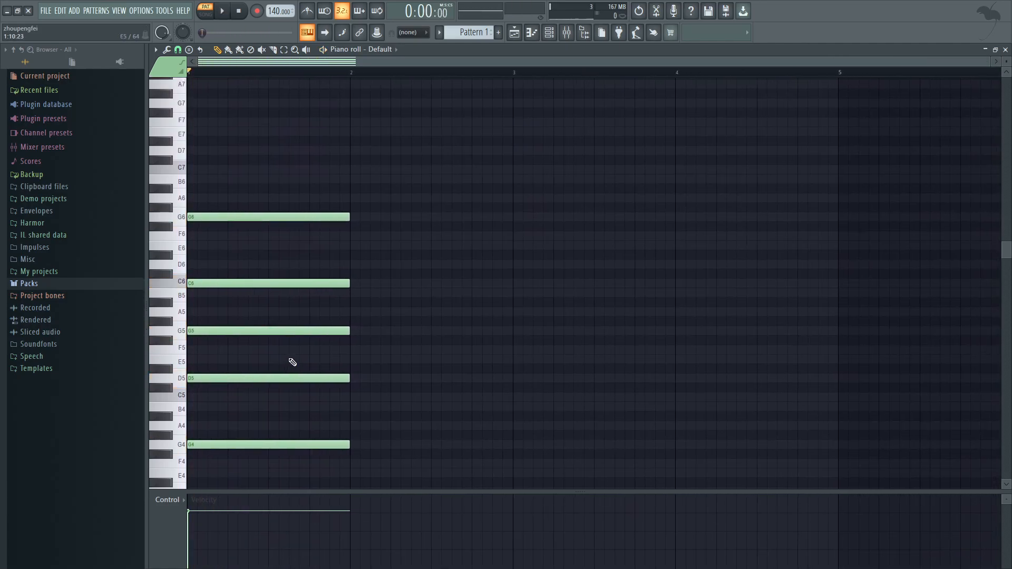
Duplicate the five-note chord into bar 2, delete the copy's G6 note, and play the pattern
scroll(450, 432, "down", 3)
left_click_drag(445, 420, 206, 75)
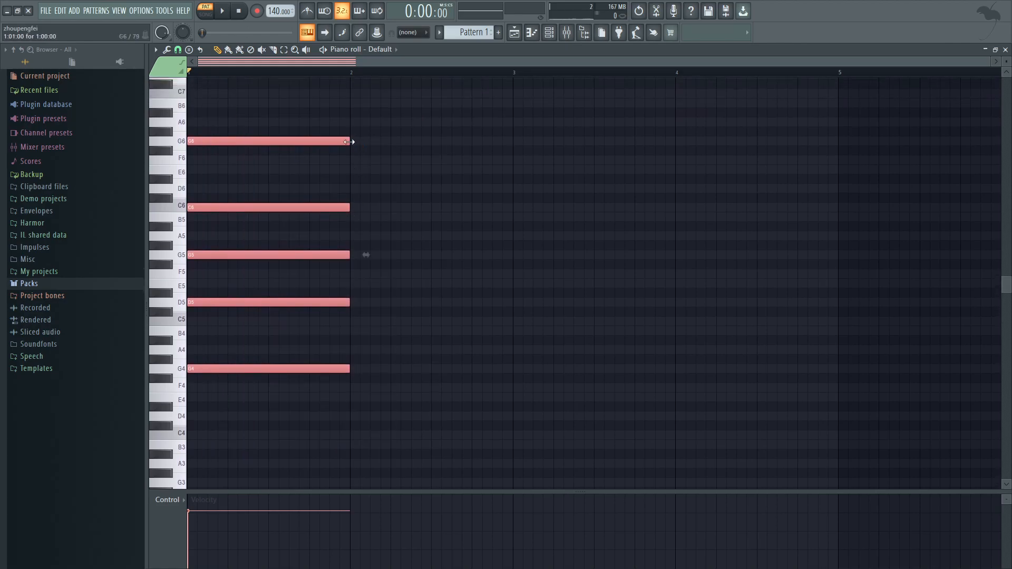
mouse_move(337, 142)
left_mouse_down()
mouse_move(507, 133)
mouse_move(496, 134)
left_mouse_up()
scroll(495, 134, "up", 5)
scroll(417, 147, "down", 5)
left_click(610, 158)
right_click(611, 147)
key("space")
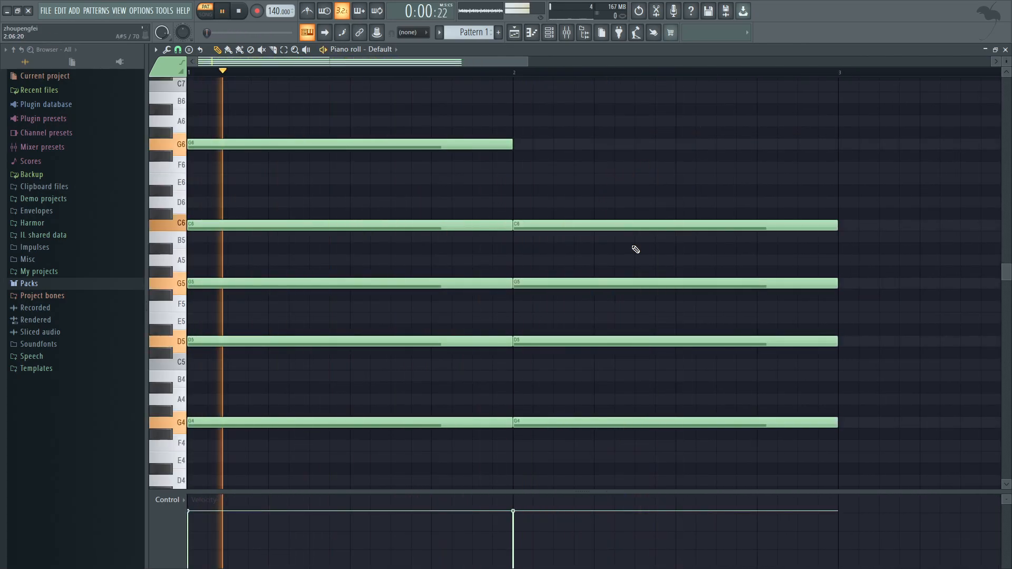
Move the C6 note in bar 2 up to D6 and listen to the two-chord progression
left_click_drag(589, 227, 583, 196)
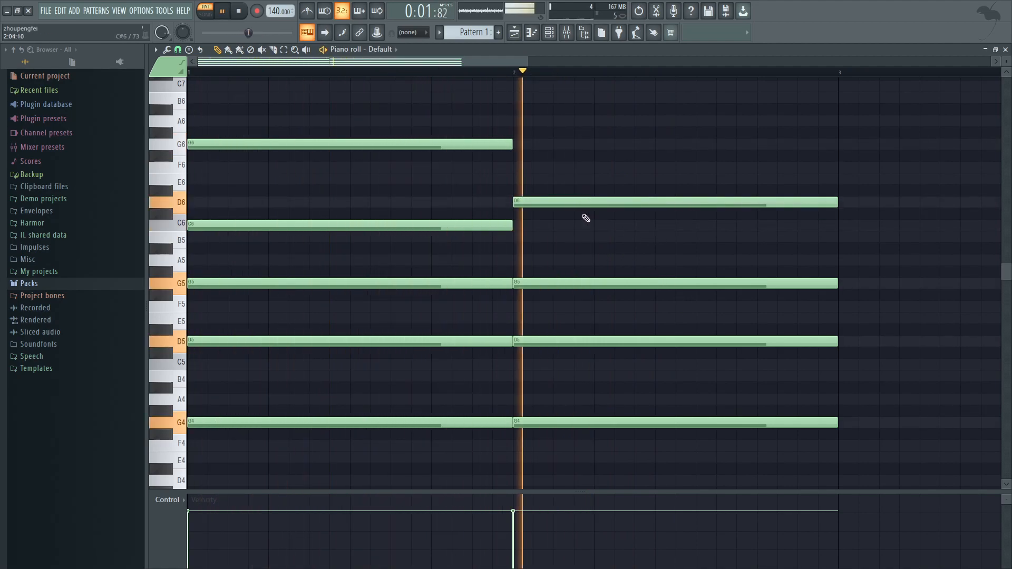
scroll(675, 235, "down", 4)
scroll(709, 235, "down", 3)
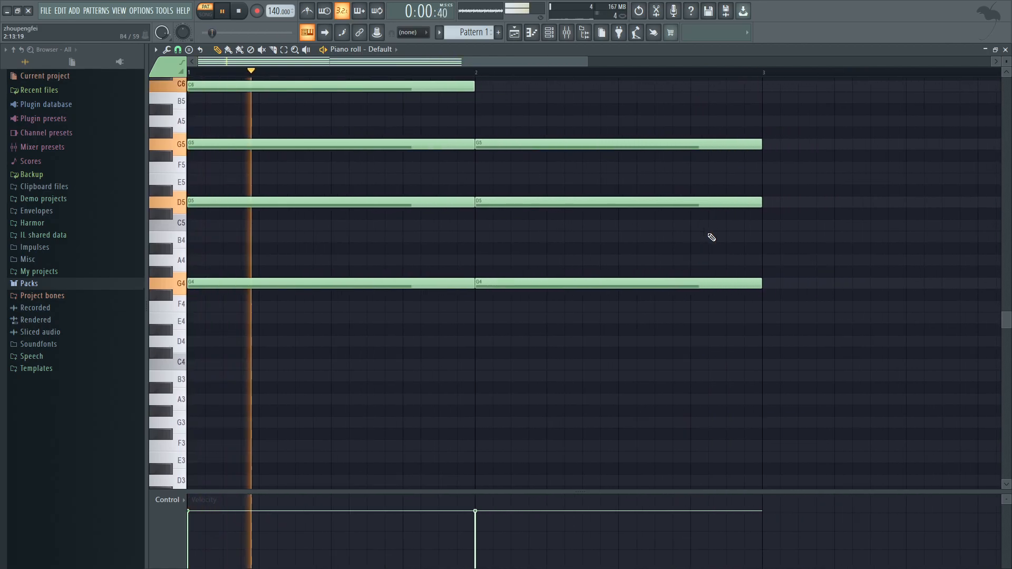
scroll(622, 248, "up", 4)
key("space")
Select both chords and duplicate them into bars 3 and 4
left_click_drag(621, 440, 205, 116)
key("ctrl+b")
key("F6")
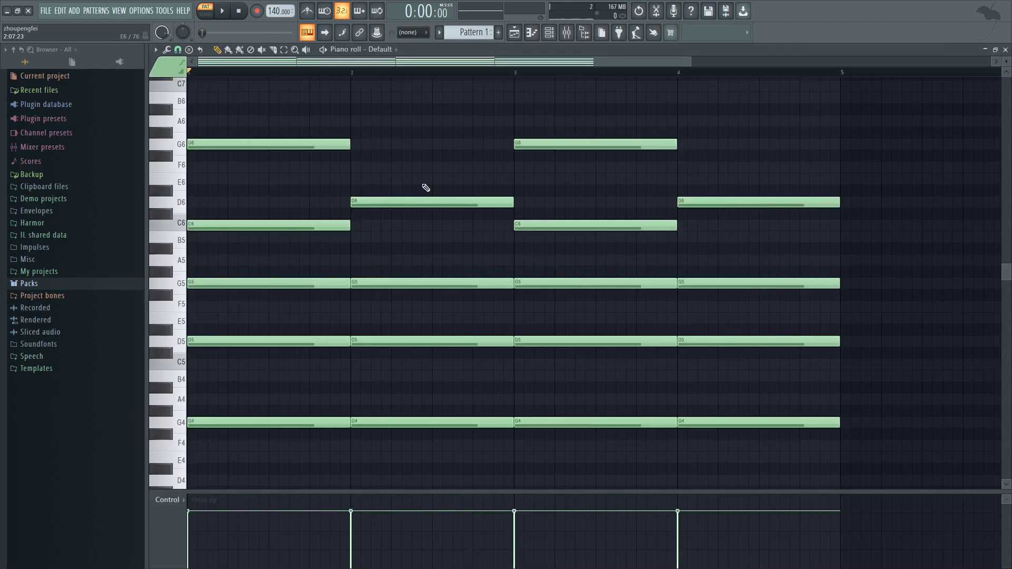
Copy all four bars of chords from the Default channel into the Default #2 channel's piano roll
key("ctrl+a")
key("F6")
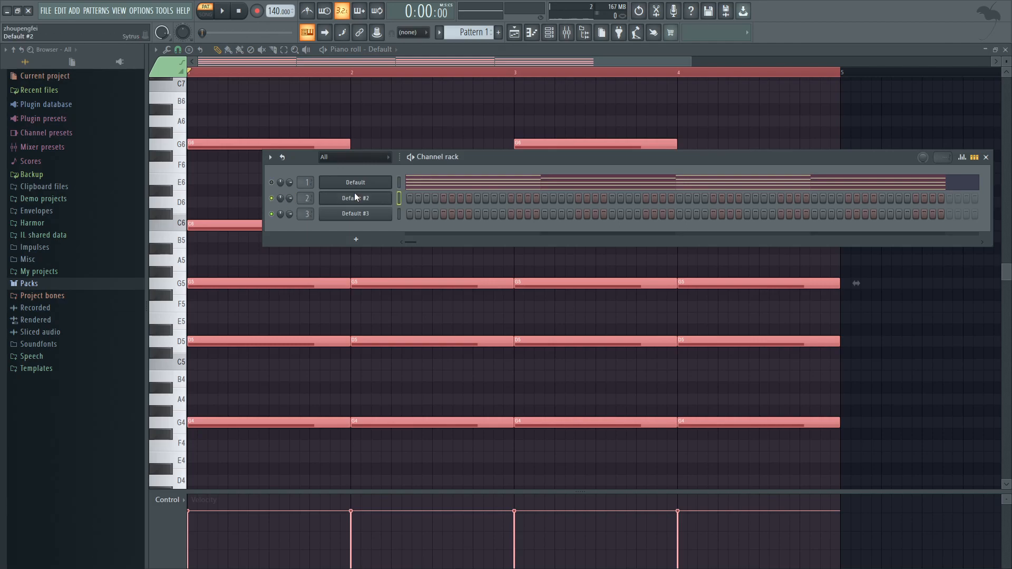
left_click(399, 198)
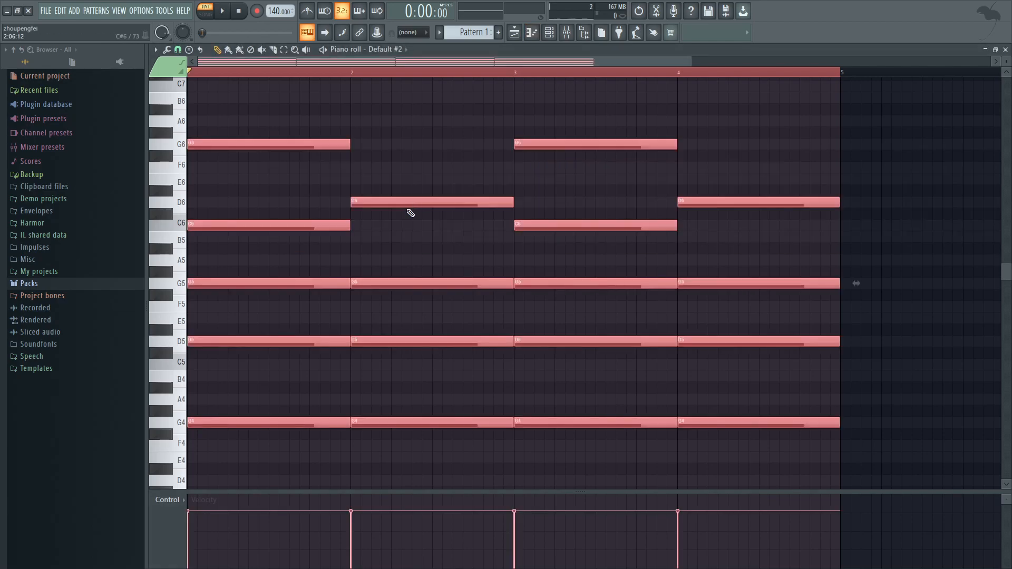
key("Escape")
Play the pattern through Default #2's Sytrus and set operator 1's frequency ratio to 1.0000 x, then close the plugin
left_click(367, 198)
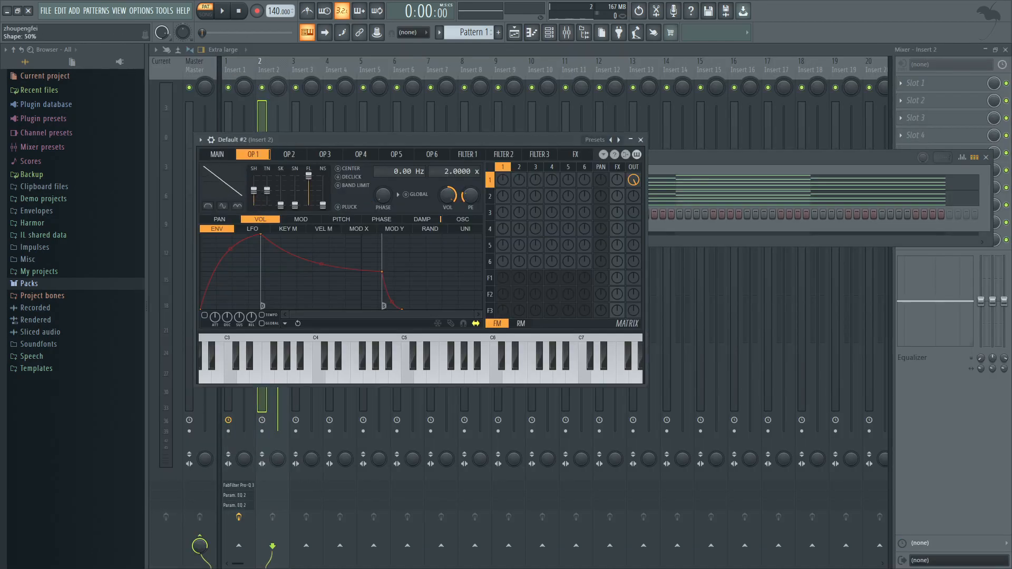
left_click(216, 154)
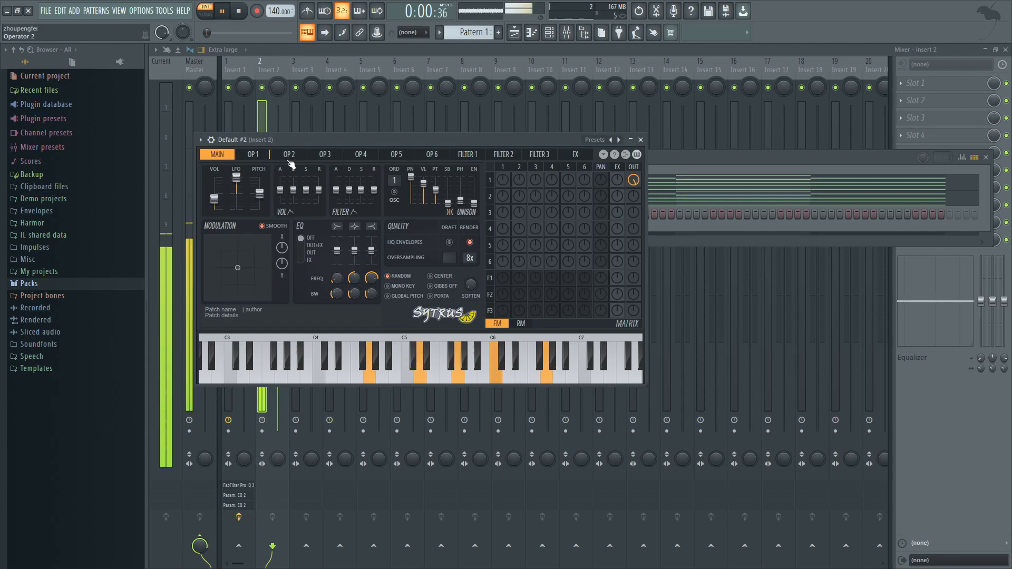
left_click(253, 155)
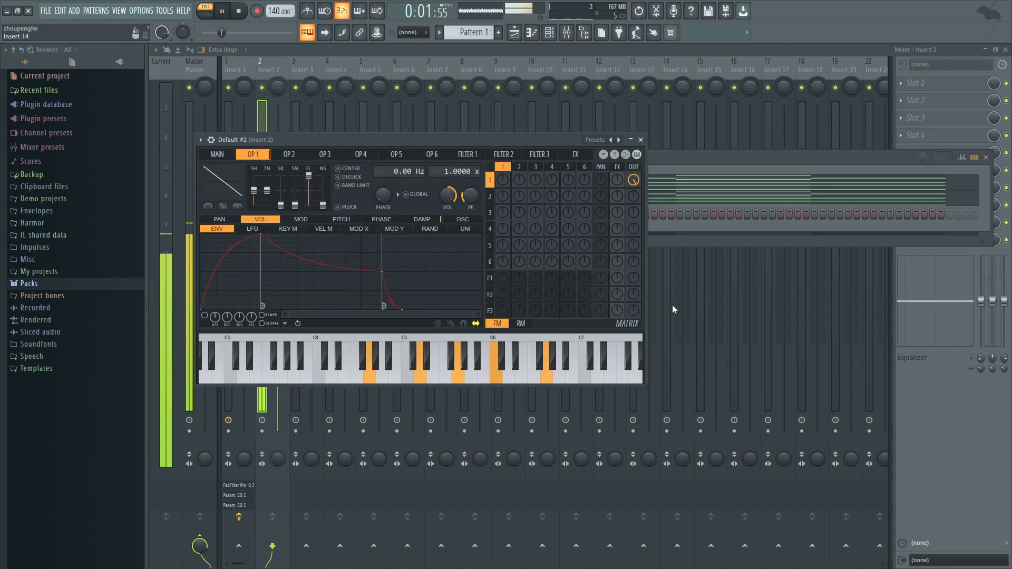
key("space")
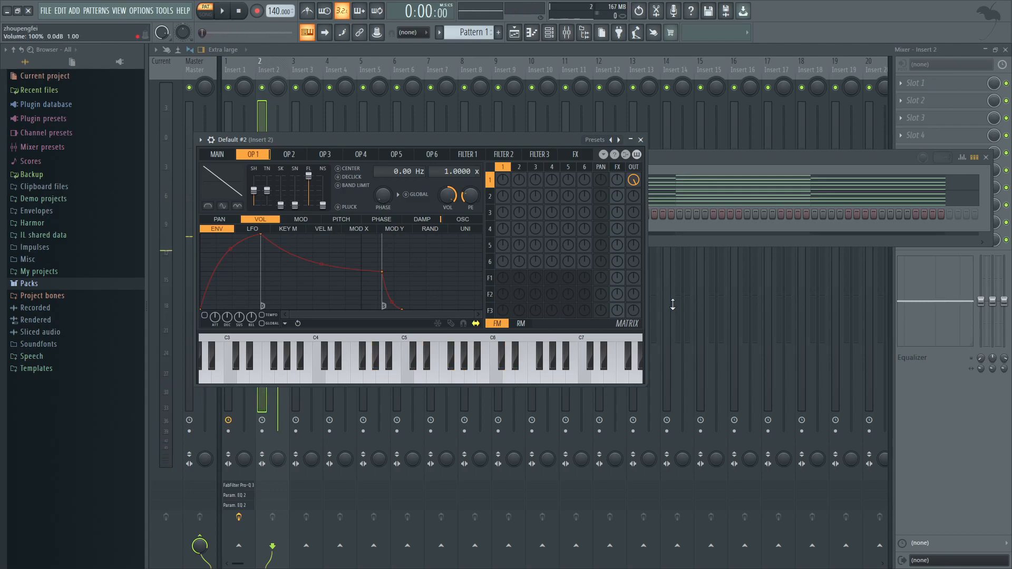
left_click(640, 140)
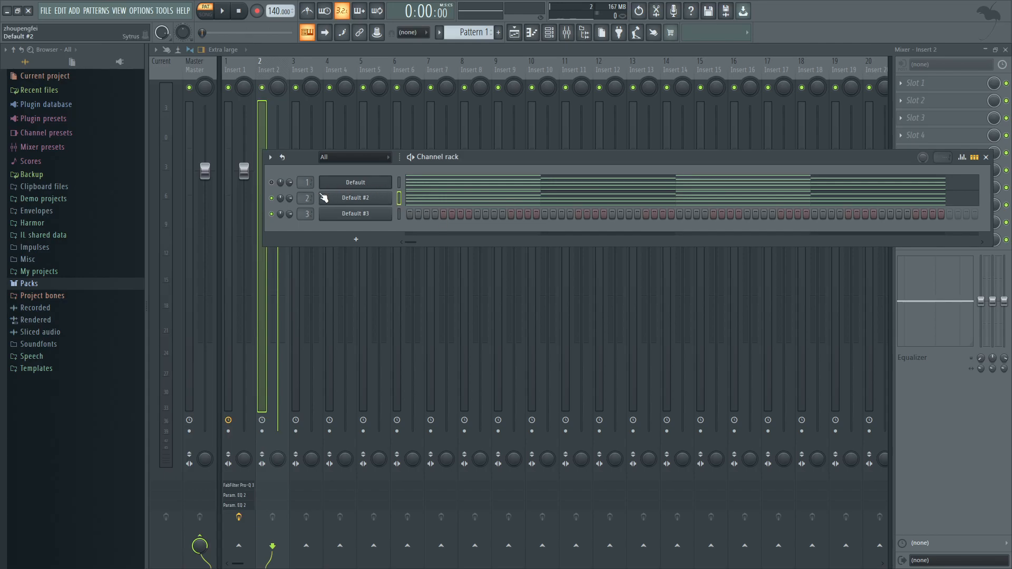
Play the pattern to examine Default #2's spectrum in Insert 2's Fruity parametric EQ 2, and reopen that channel's Sytrus
key("F6")
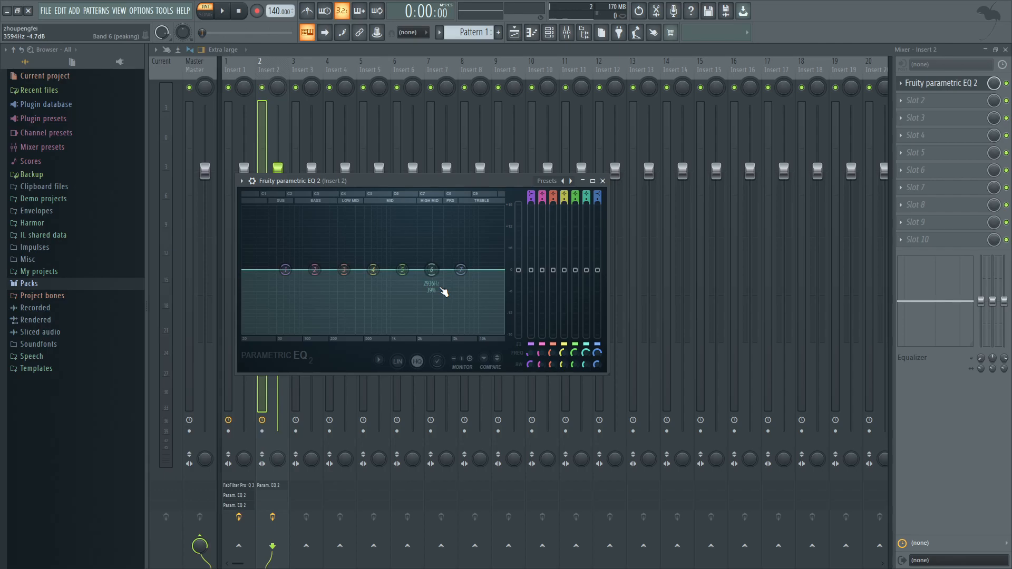
key("F6")
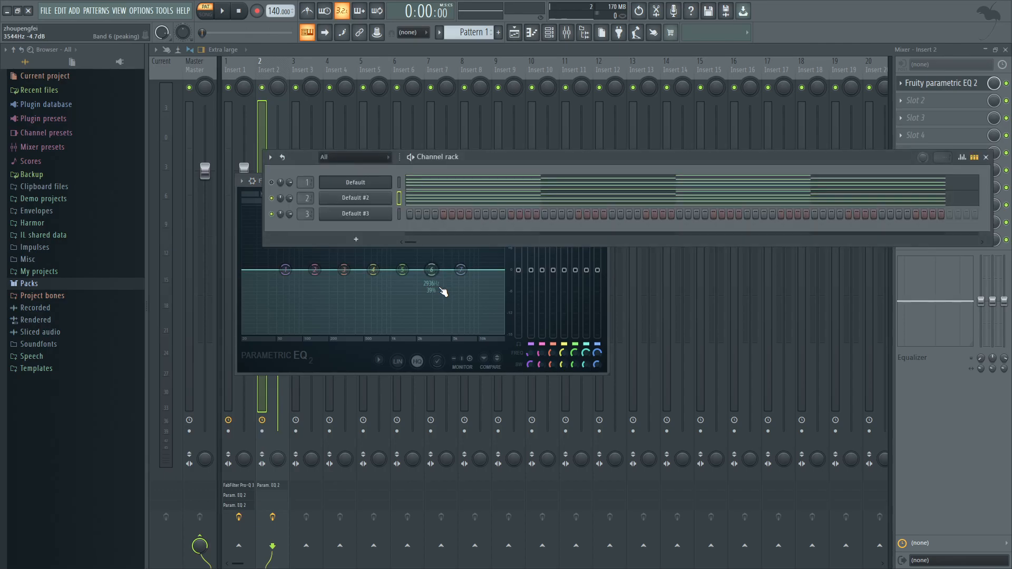
left_click(272, 183)
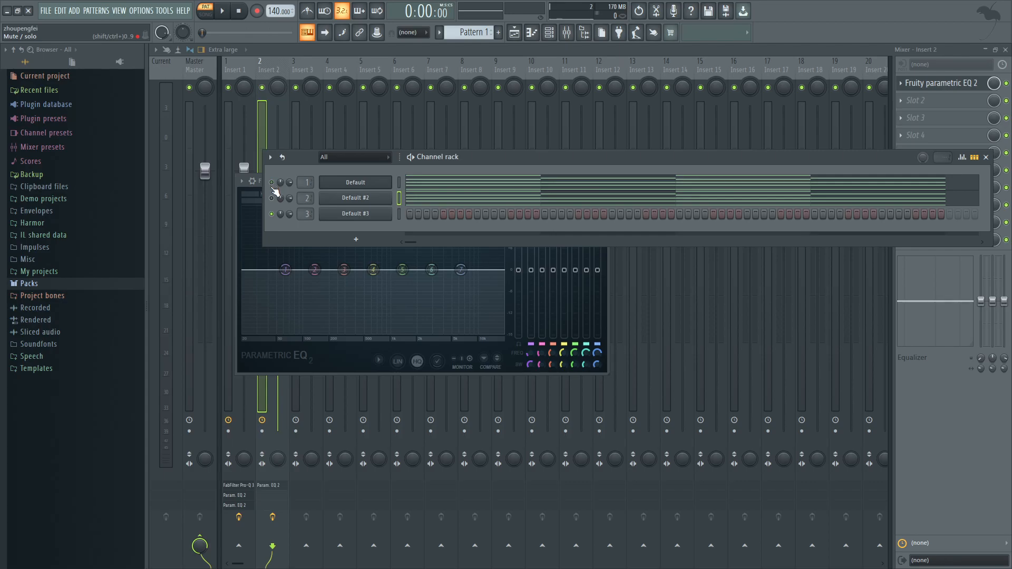
key("space")
key("space")
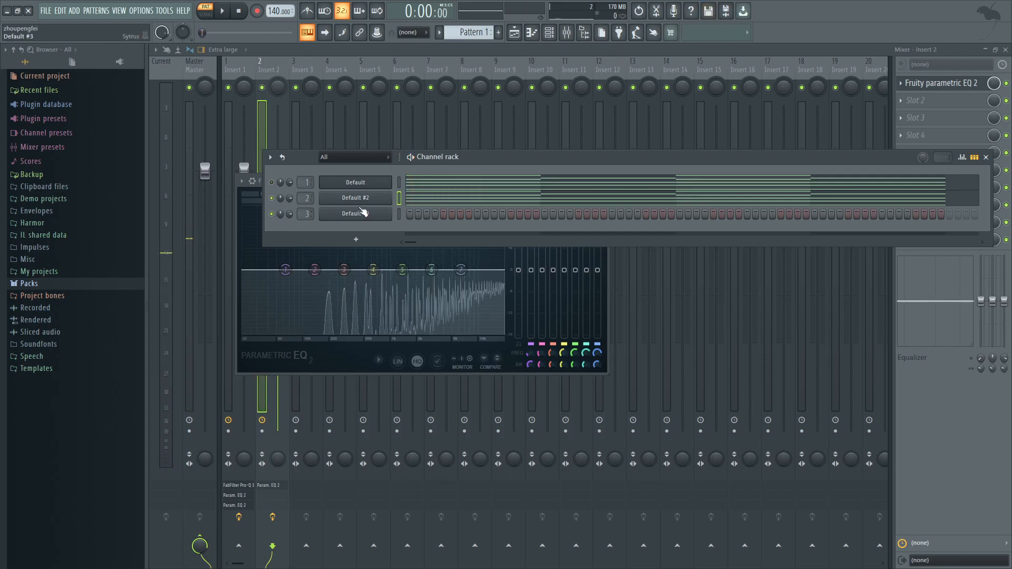
left_click(362, 199)
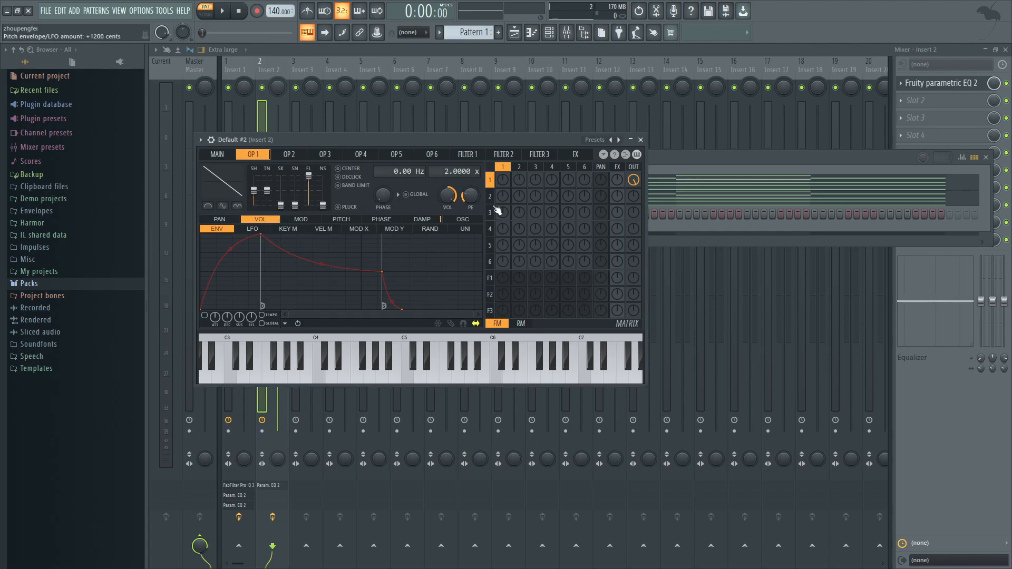
Reshape operator 1 of Default #2's Sytrus to a triangle wave and route it through Filter 1 to the FX section
left_click(702, 164)
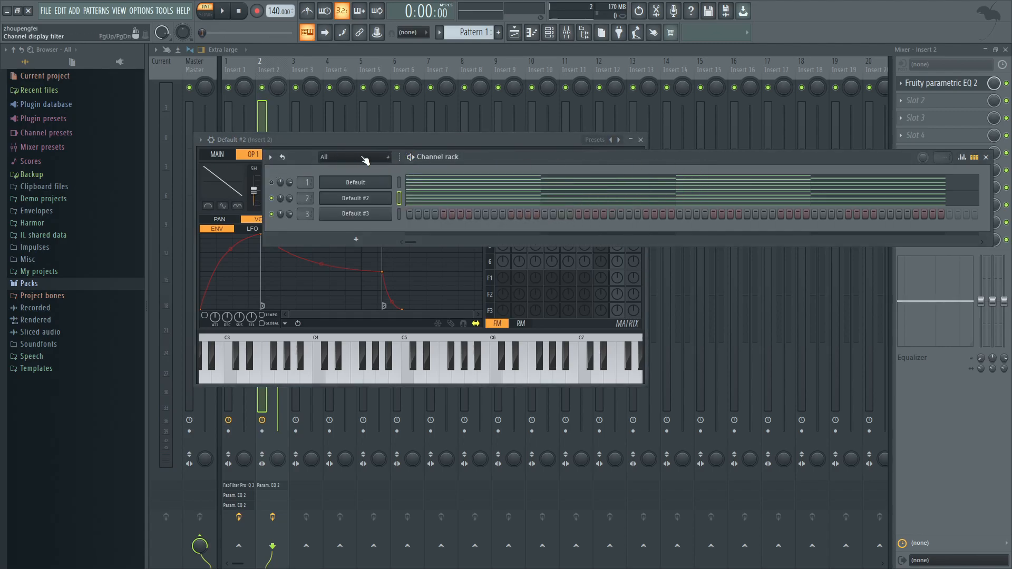
left_click(407, 144)
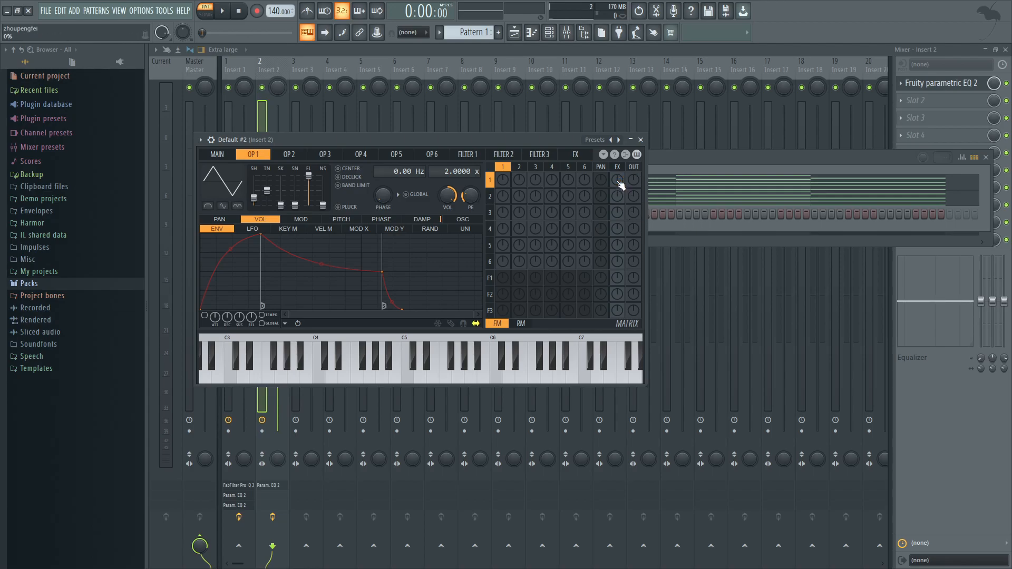
left_click_drag(507, 283, 473, 65)
key("space")
key("space")
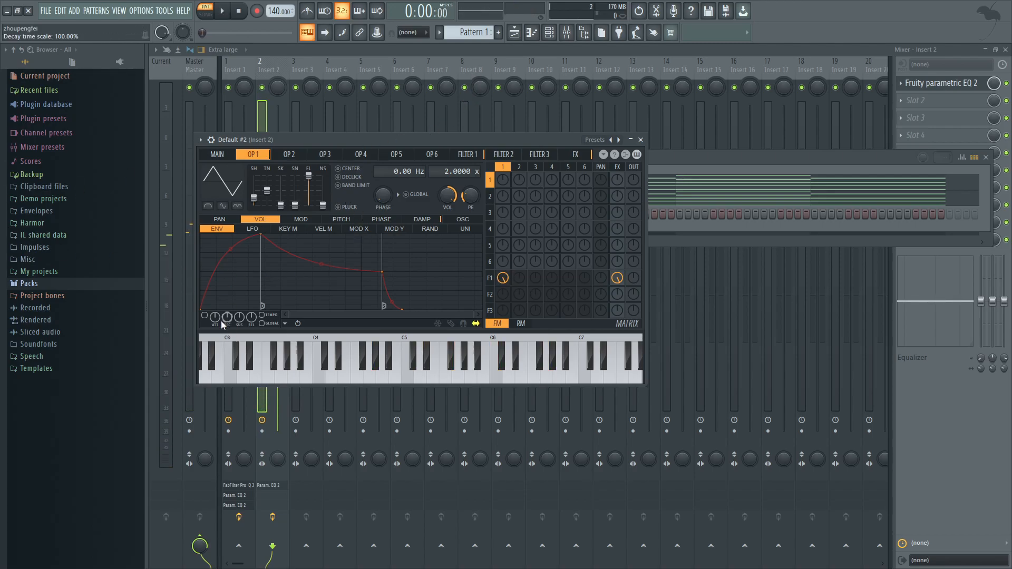
Shorten the attack of operator 1's volume envelope in Default #2's Sytrus and play the pattern to check it
key("space")
left_click_drag(261, 236, 215, 238)
key("space")
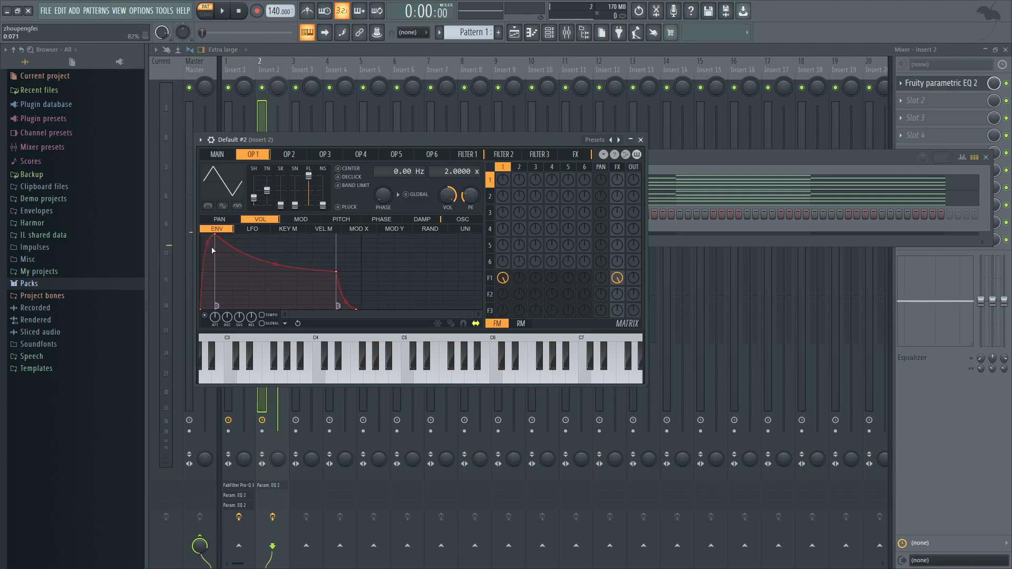
key("space")
key("space")
Unmute the Default channel for playback with Default #2, and show operator 1's volume envelope in Default's Sytrus
key("F6")
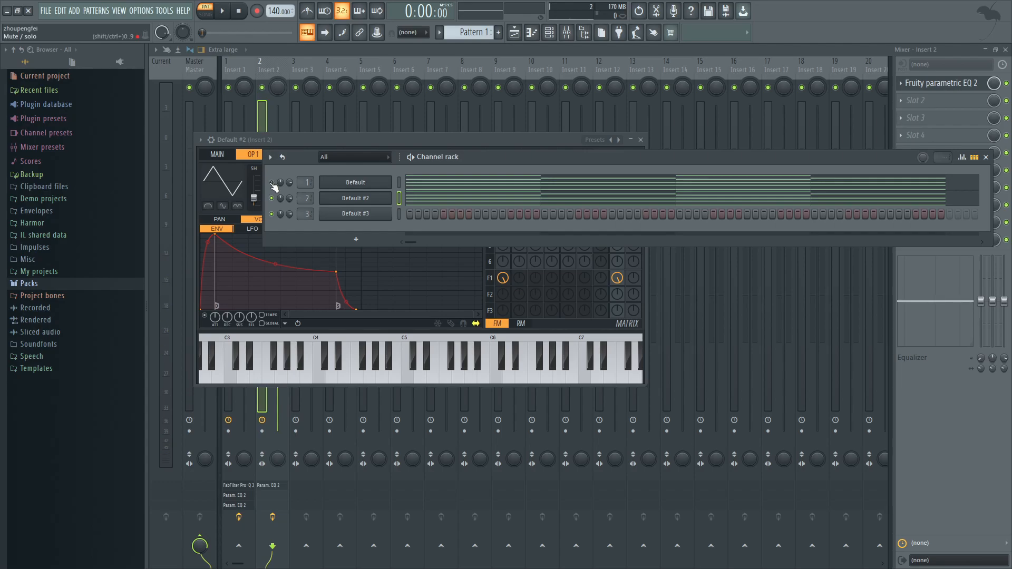
key("space")
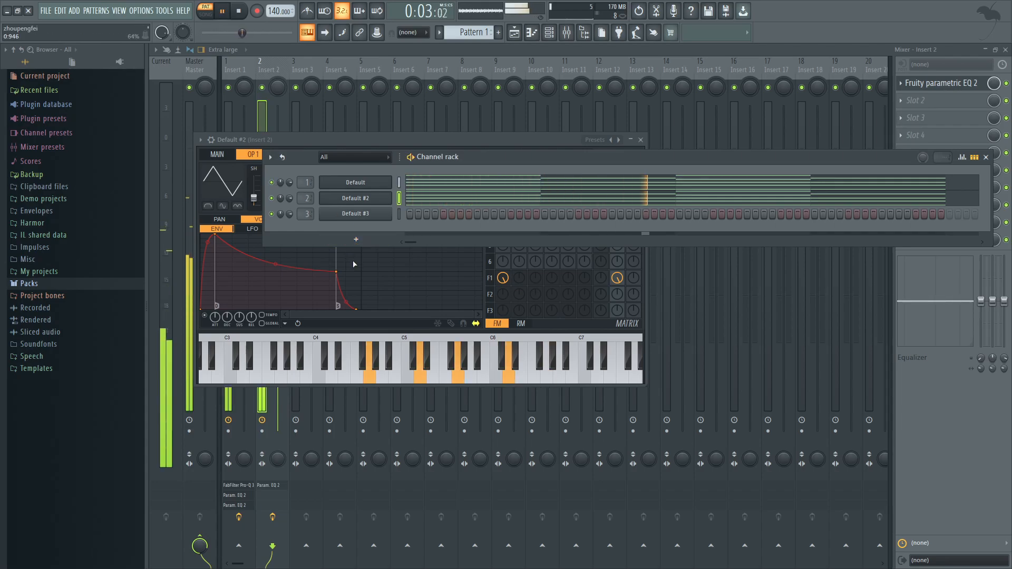
left_click(354, 181)
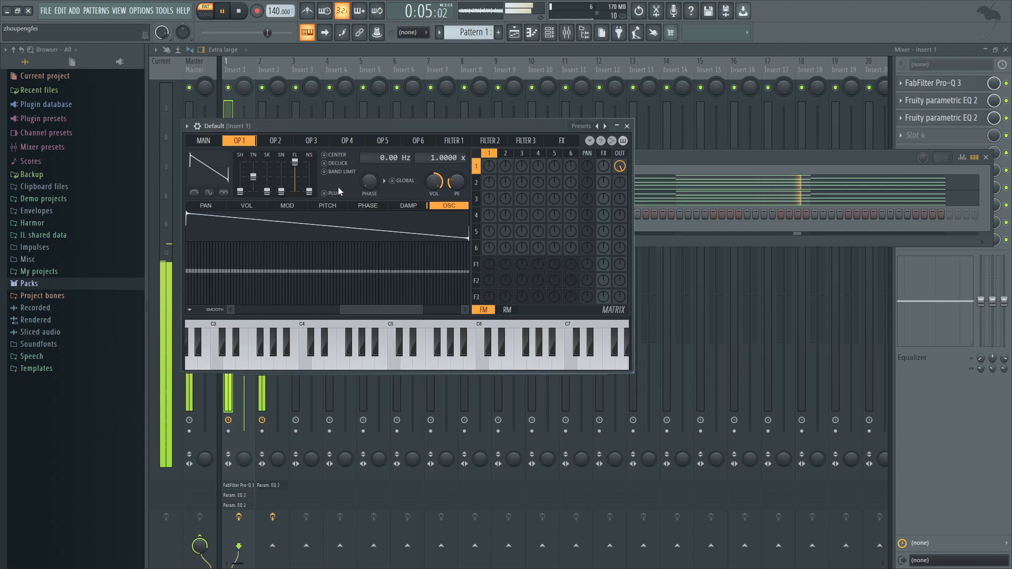
left_click(256, 204)
key("space")
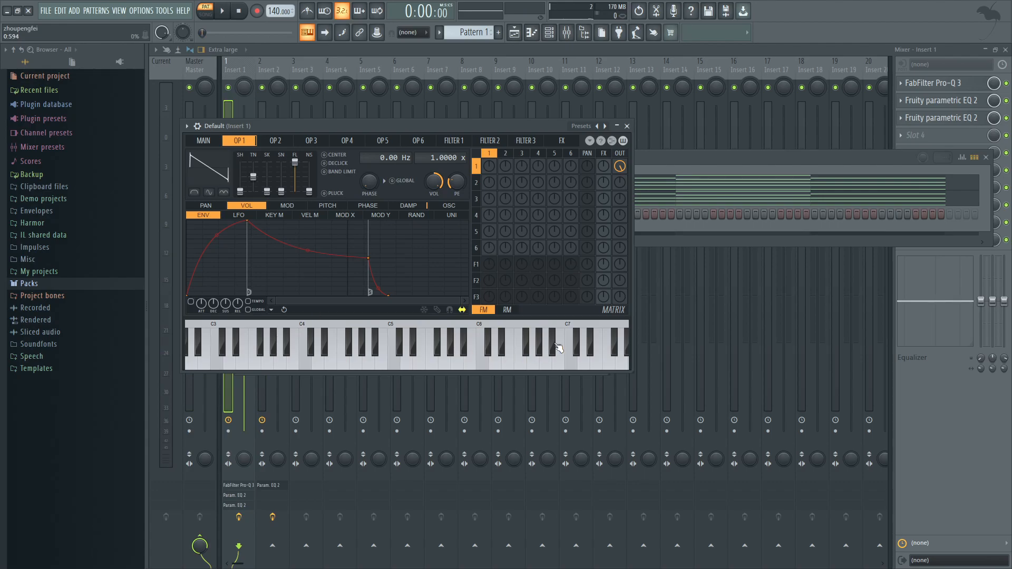
Paste the four bars of chords into the Default #3 channel's piano roll
left_click(704, 158)
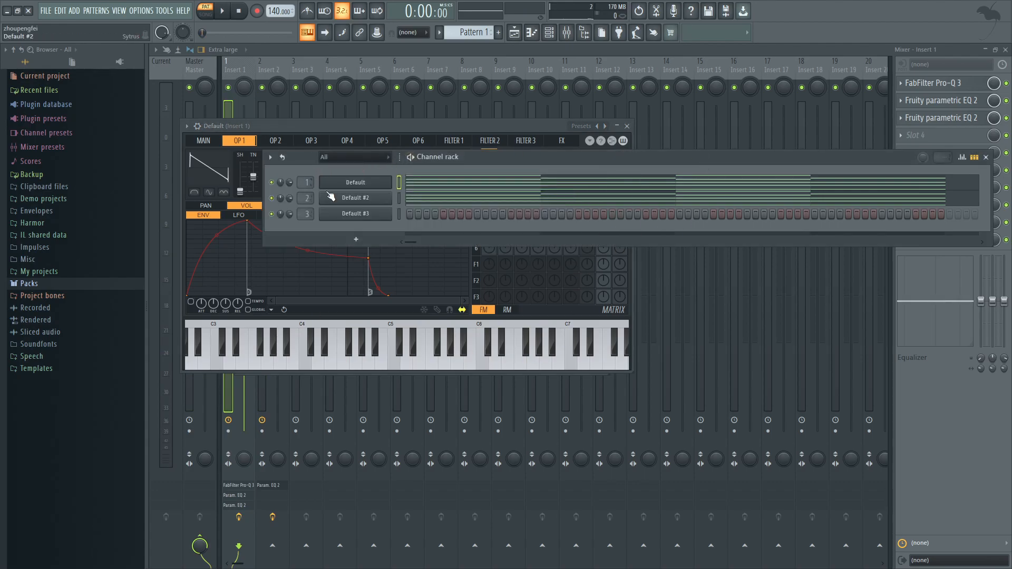
left_click(439, 200)
key("F7")
key("ctrl+v")
key("F6")
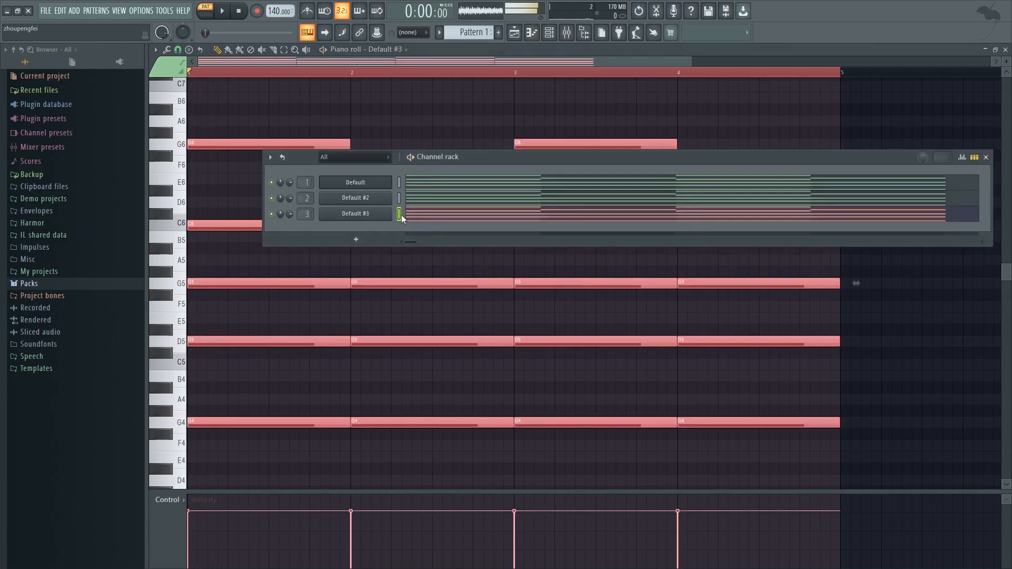
Reshape operator 1 of Default #3's Sytrus into a saw wave
left_click(346, 215)
left_click_drag(267, 218, 267, 204)
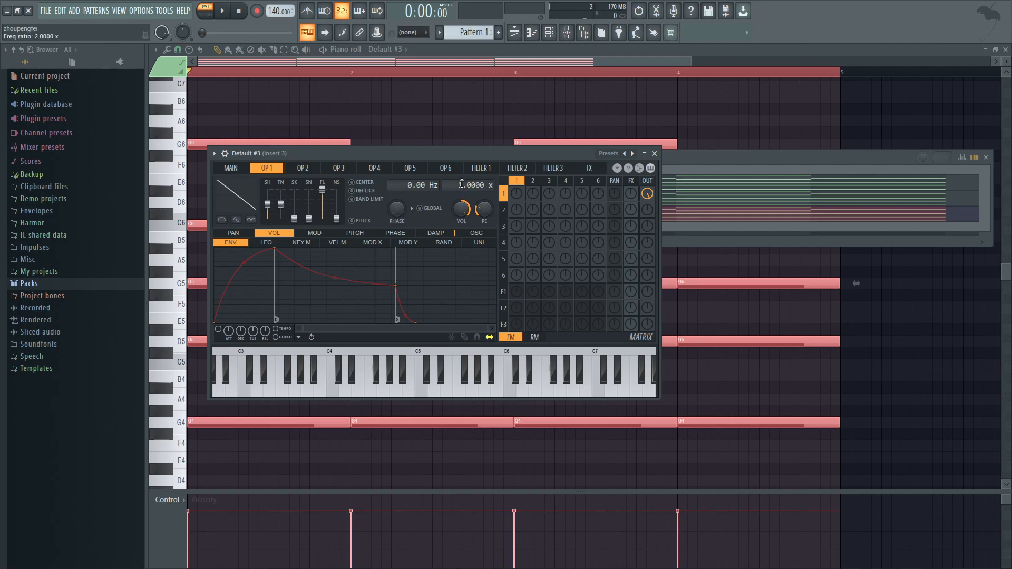
left_click(702, 161)
Play Default #2 and #3 with Default muted, and compare by playing Default and Default #2 with Default #3 muted
left_click(272, 183)
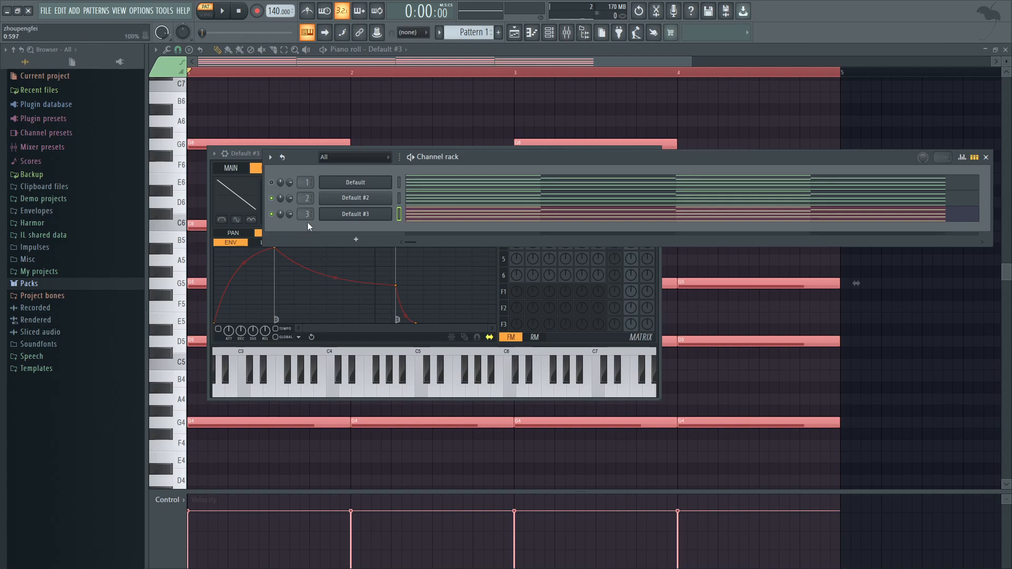
key("space")
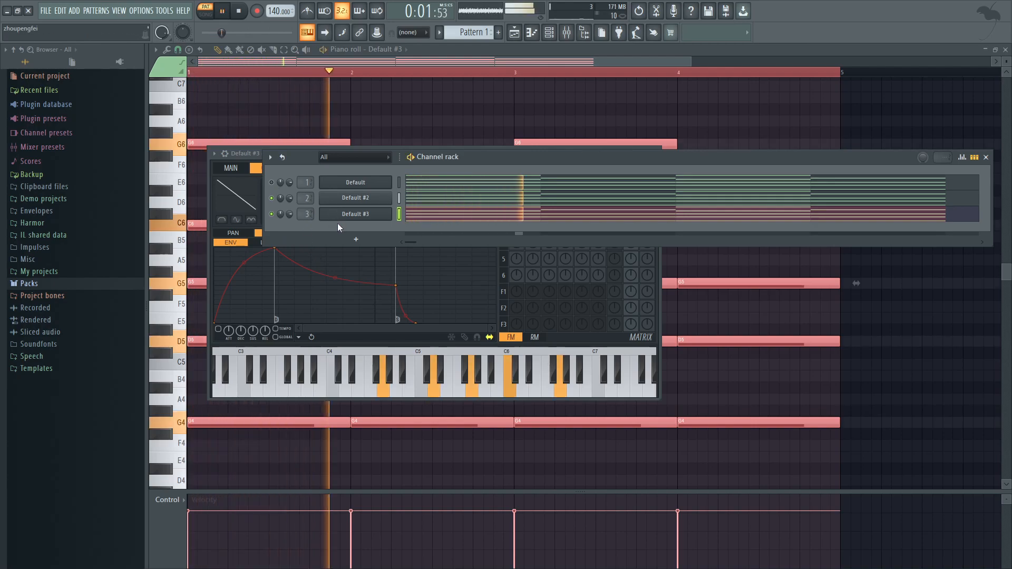
key("space")
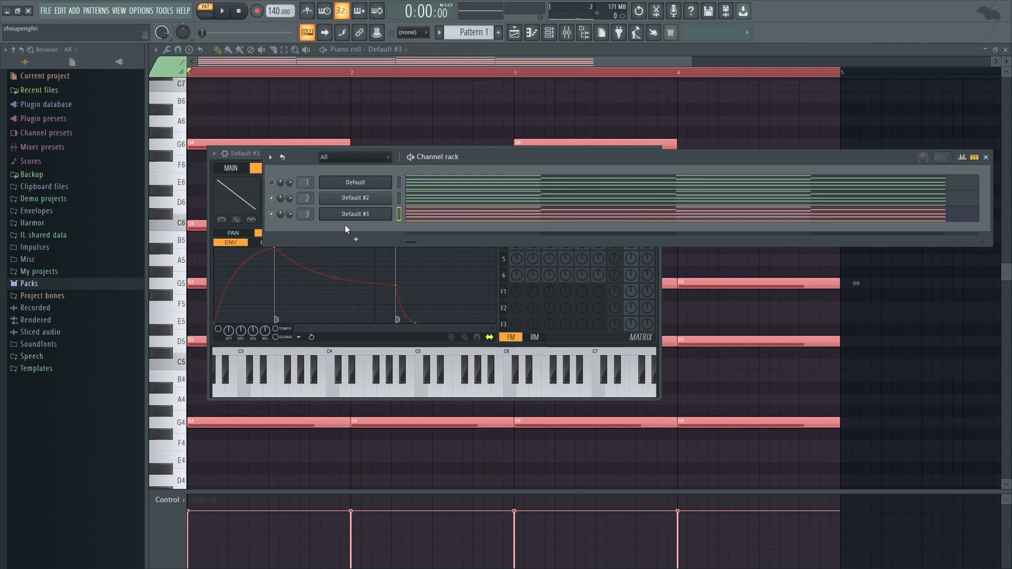
key("space")
key("space")
key("space")
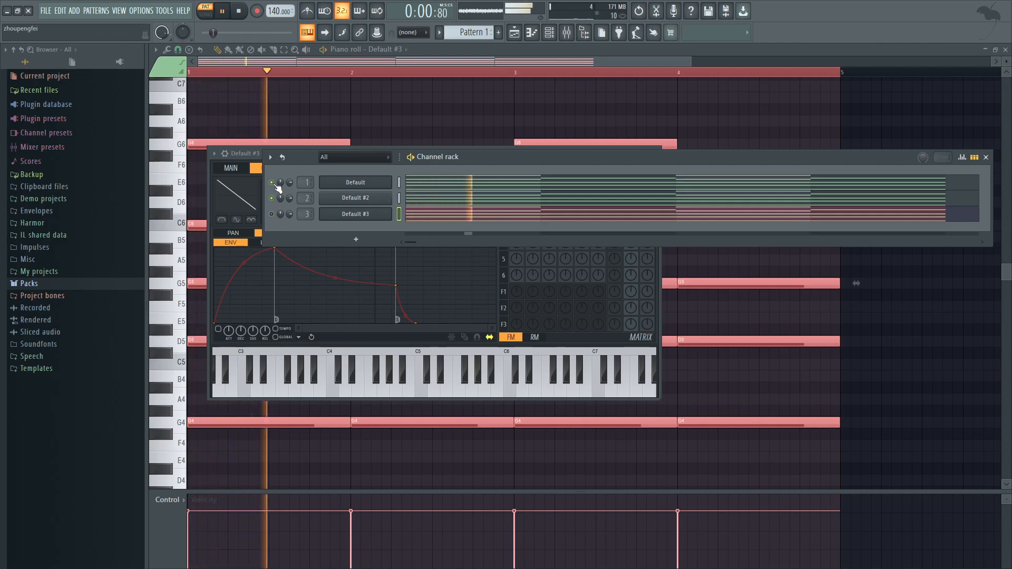
key("space")
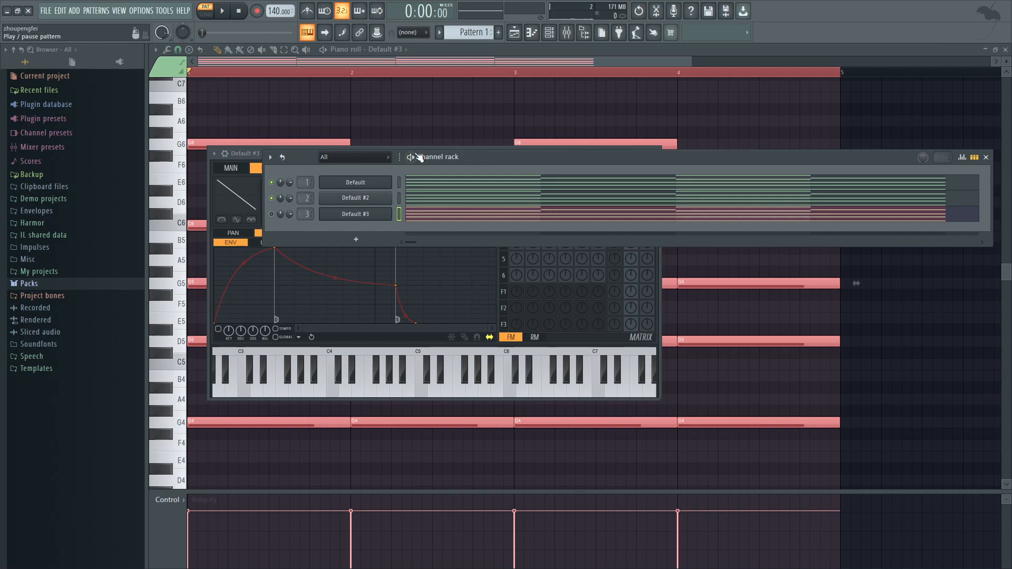
In Insert 2's Fruity parametric EQ 2, lower the band 7 low-pass cutoff and slightly cut band 4 during playback
left_click(566, 32)
left_click(274, 67)
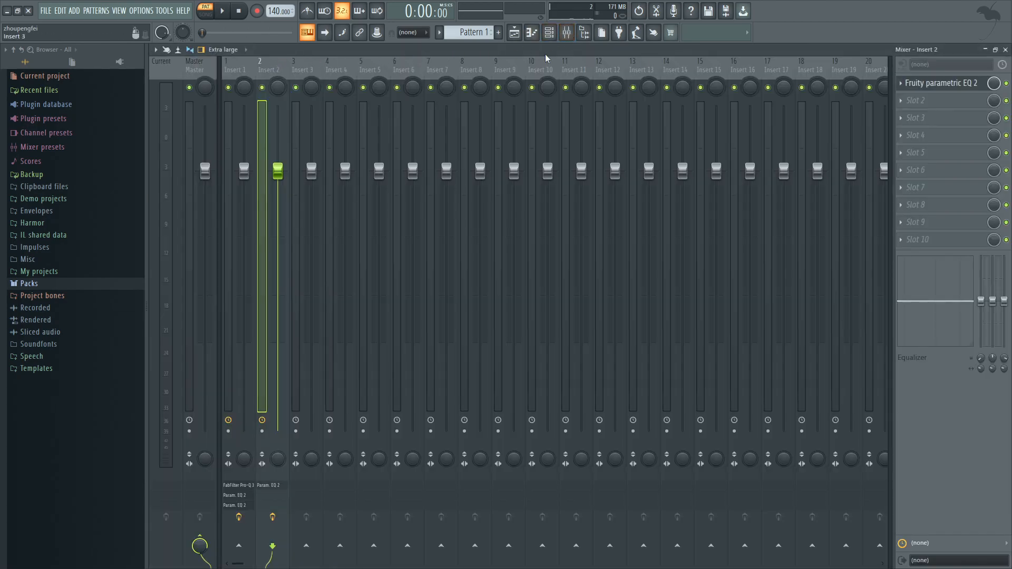
key("space")
left_click(960, 88)
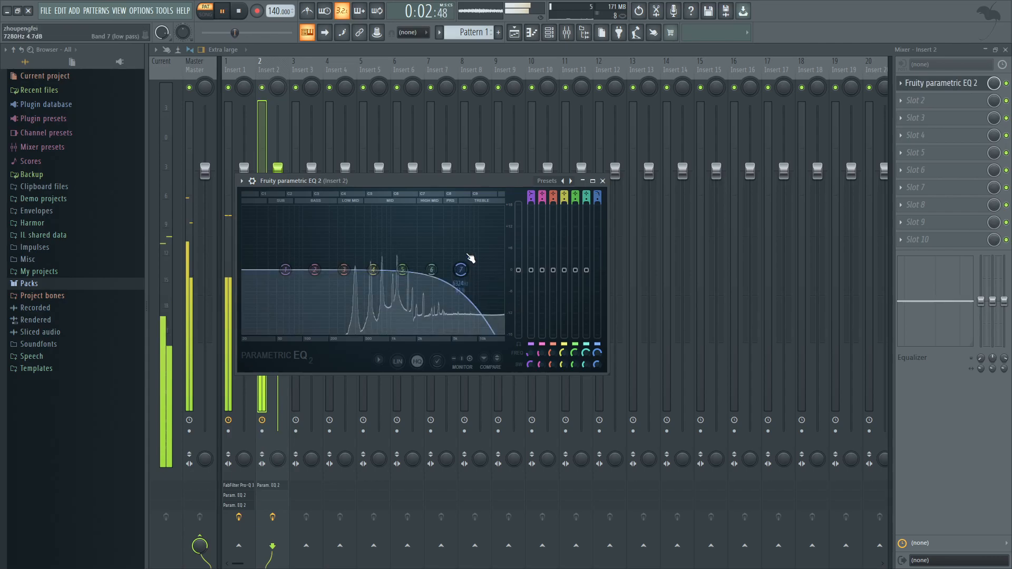
left_click_drag(470, 264, 424, 419)
mouse_move(373, 269)
left_mouse_down()
mouse_move(403, 255)
mouse_move(398, 276)
mouse_move(387, 277)
left_mouse_up()
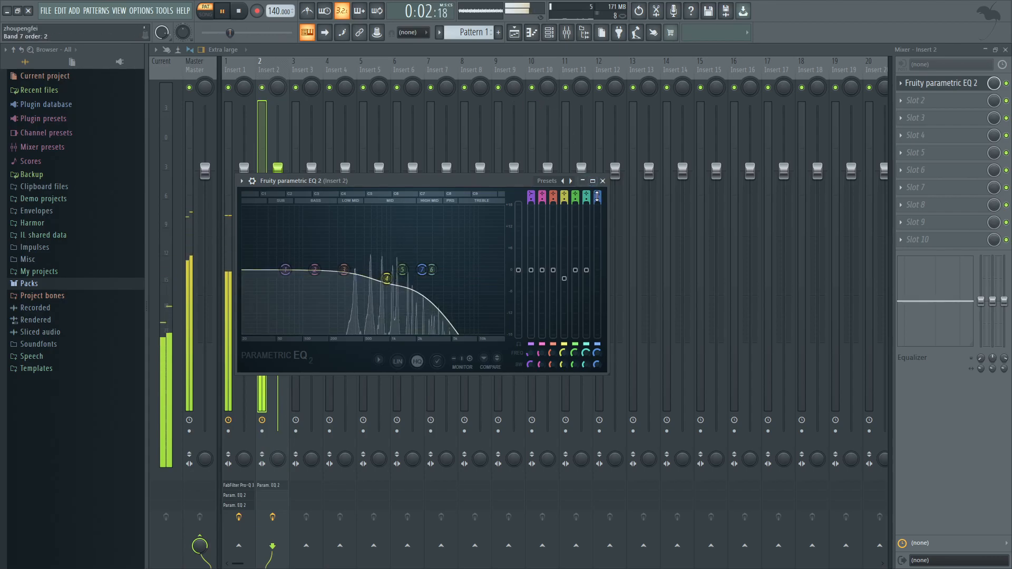
left_click(603, 181)
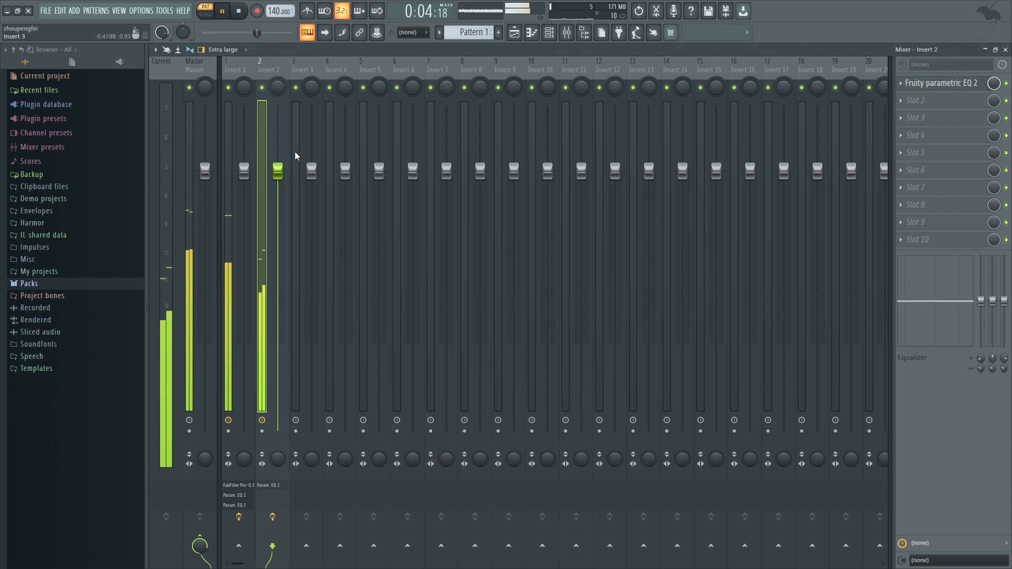
mouse_move(245, 169)
left_mouse_down()
mouse_move(246, 198)
mouse_move(246, 174)
left_mouse_up()
Add ValhallaVintageVerb to Insert 2 with predelay 0.00 ms and decay 1.00 s, and play the pattern through it
left_click(268, 74)
key("space")
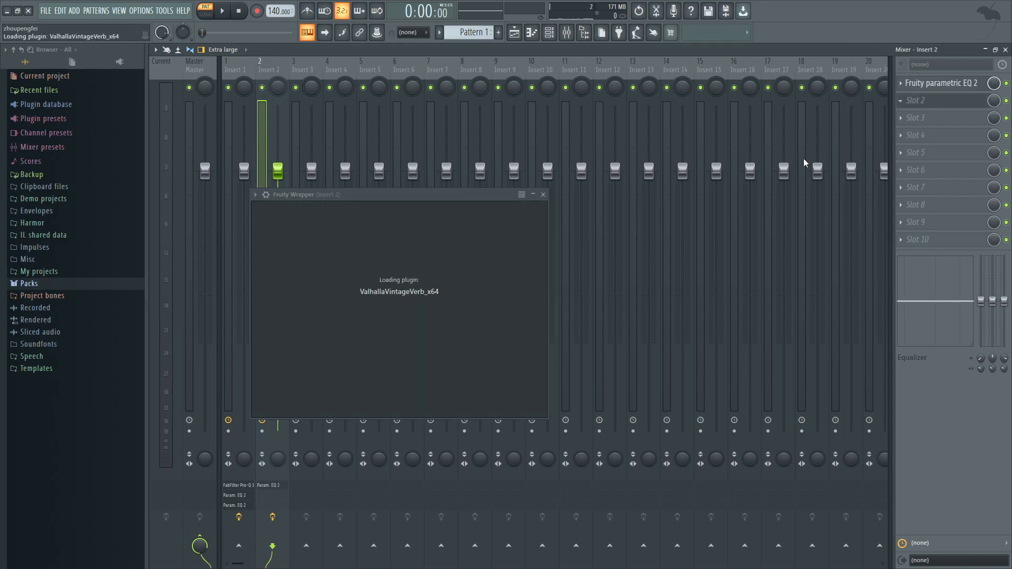
left_click_drag(286, 338, 287, 350)
left_click_drag(369, 316, 369, 350)
key("space")
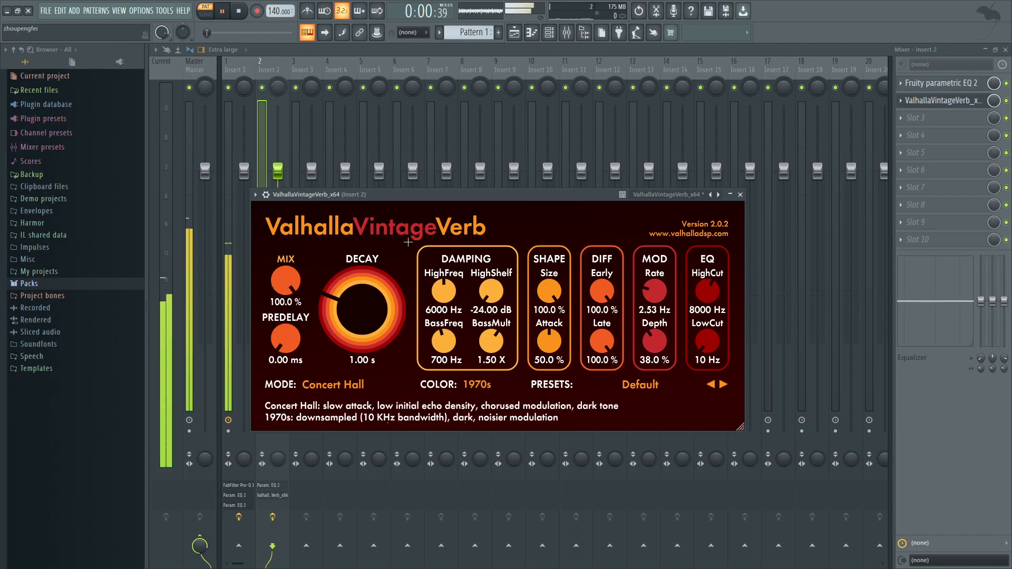
key("space")
Try Insert 1's volume at about -3.4 dB during playback, and return the fader to its previous level
left_click_drag(243, 171, 244, 208)
key("space")
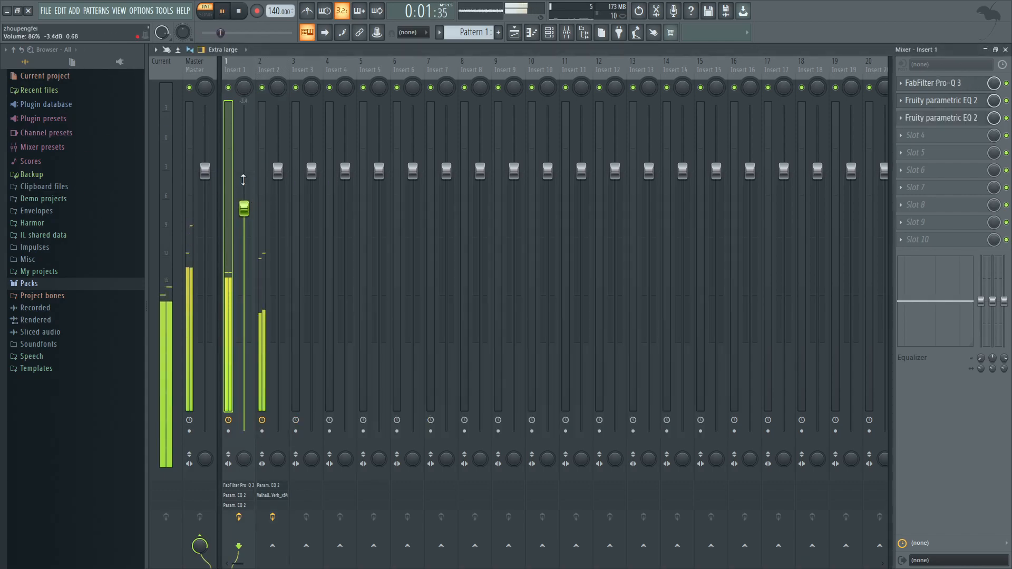
left_click_drag(243, 208, 243, 171)
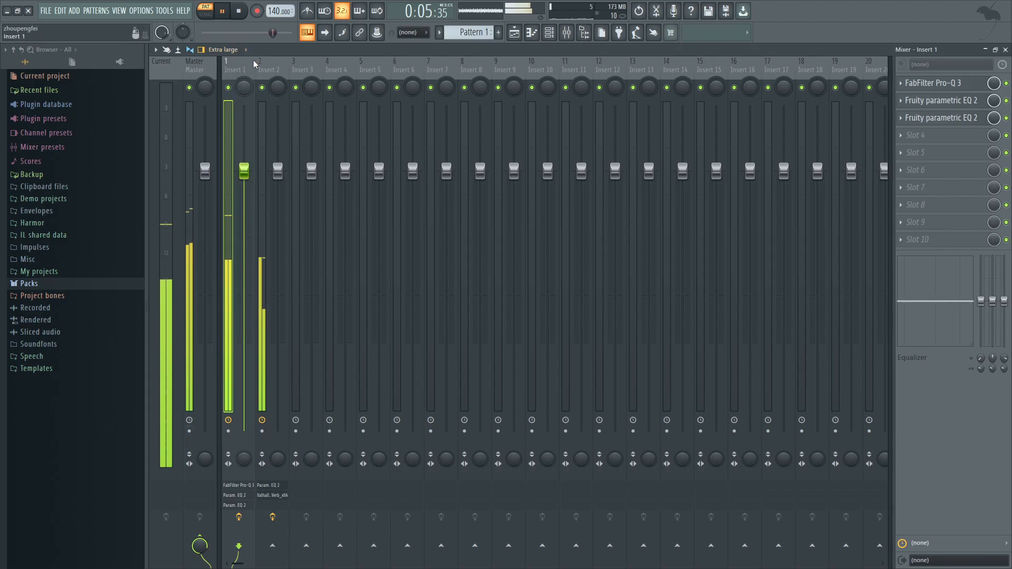
key("space")
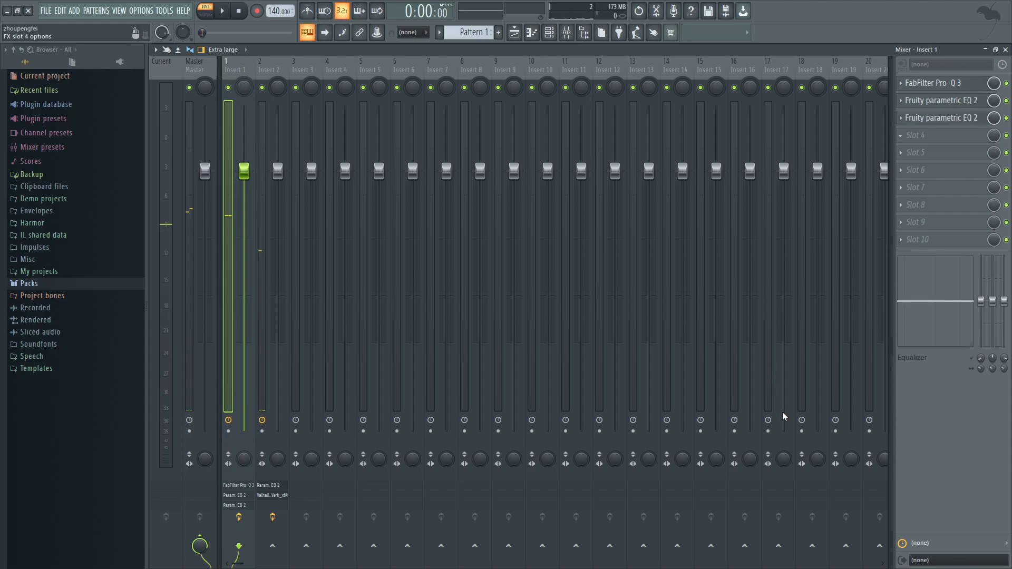
Add Ozone Imager 2 to Insert 1 with width at 100% and Stereoize enabled at about 6.4 ms
left_click(774, 469)
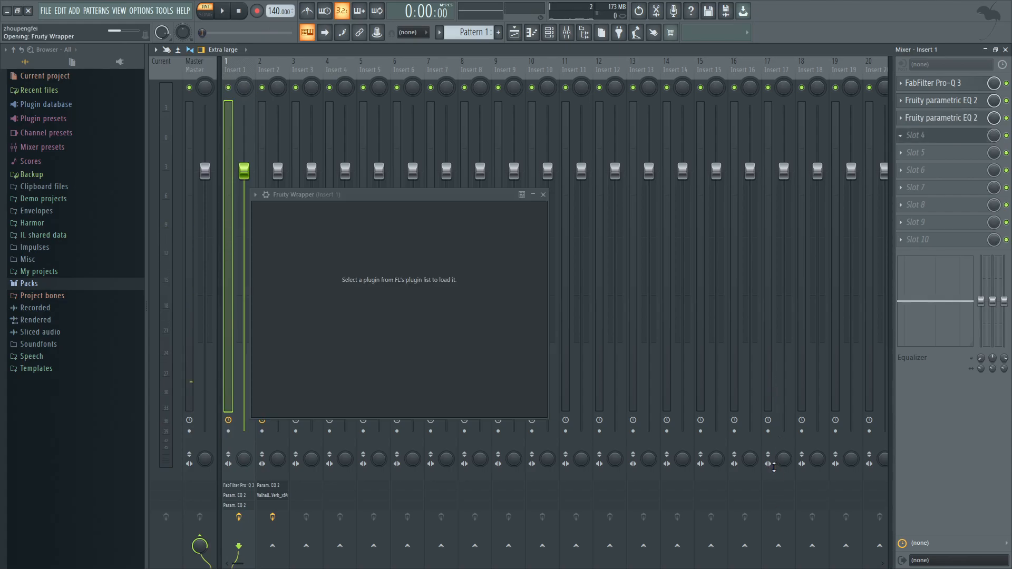
left_click_drag(573, 312, 573, 251)
key("space")
left_click(591, 240)
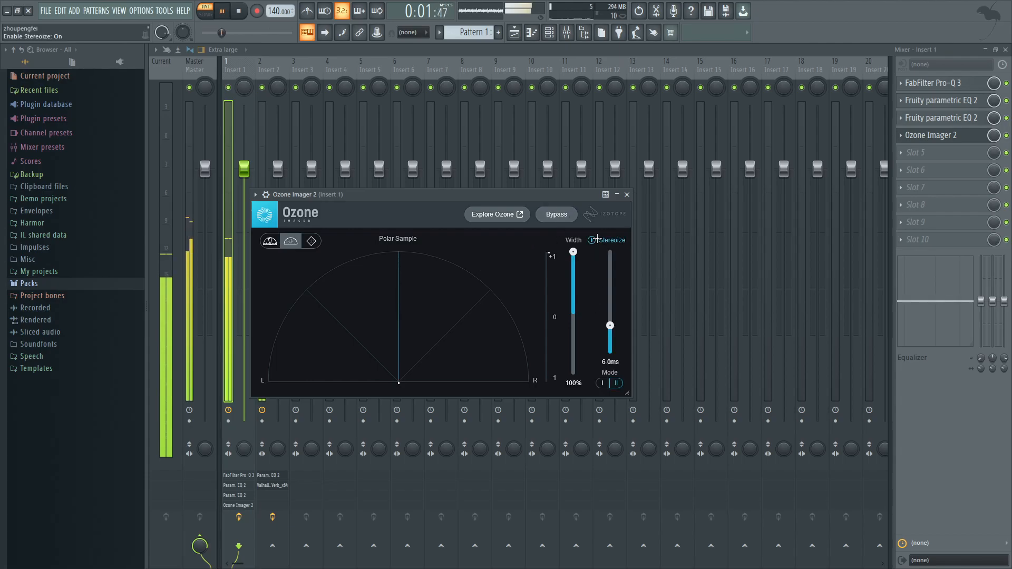
left_click_drag(616, 332, 615, 330)
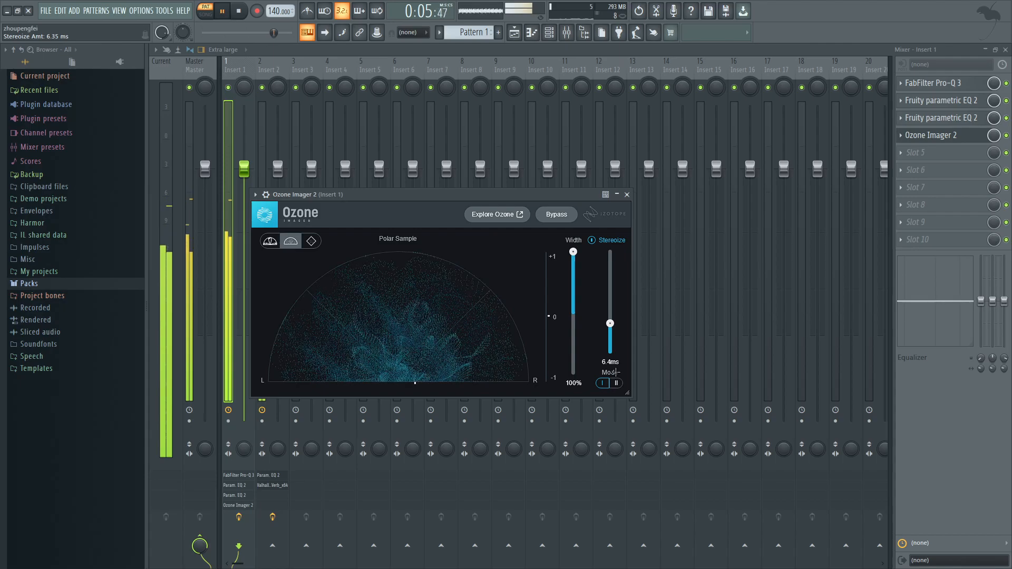
left_click(627, 194)
Lower Insert 1's volume to about -5.1 dB and play the layered chords with the channel rack open
left_click_drag(249, 179, 244, 223)
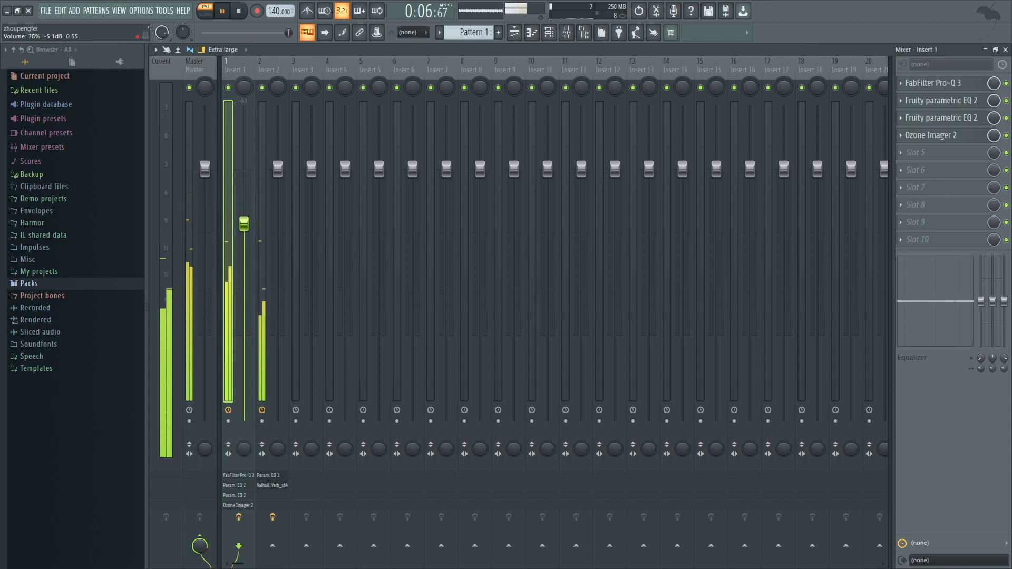
key("F9")
key("F6")
left_click(337, 159)
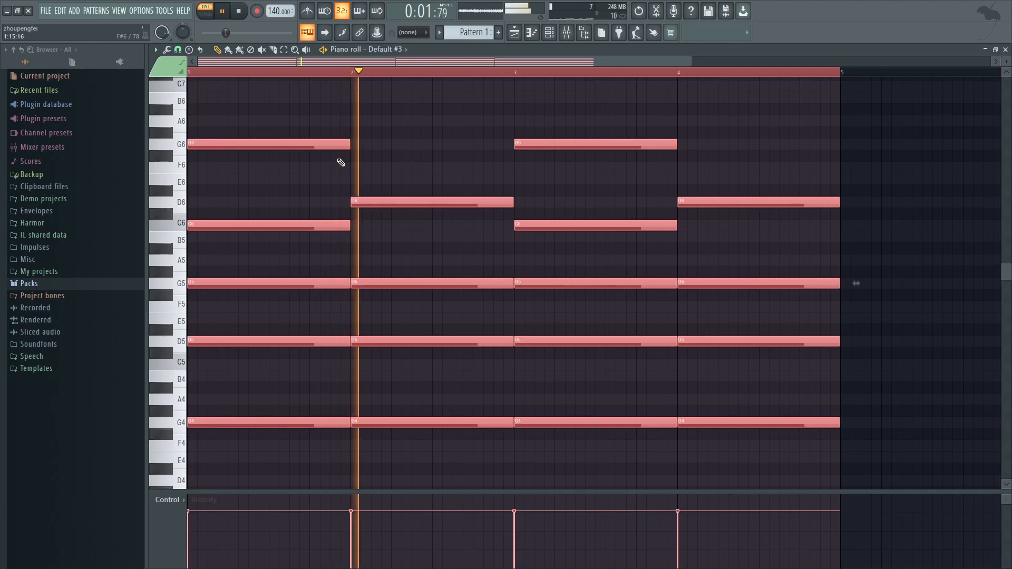
left_click(562, 34)
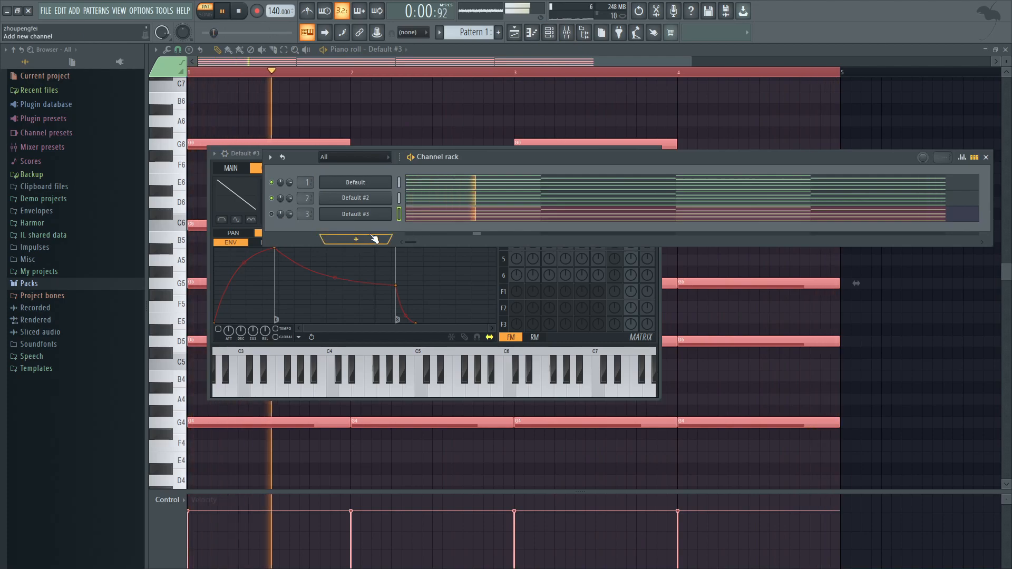
key("space")
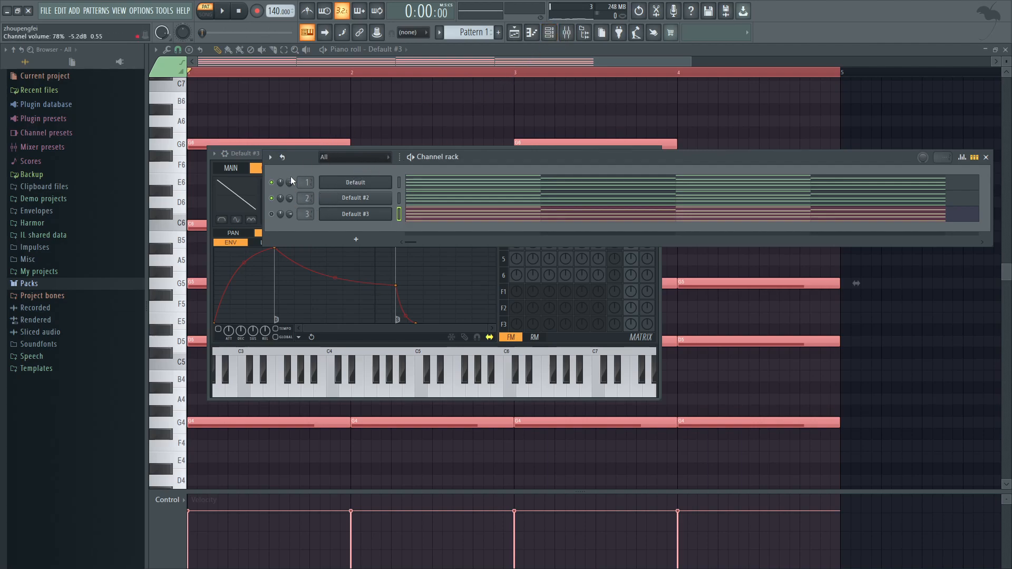
Open the mixer and add a Fruity parametric EQ 2 to the Master track
left_click(553, 32)
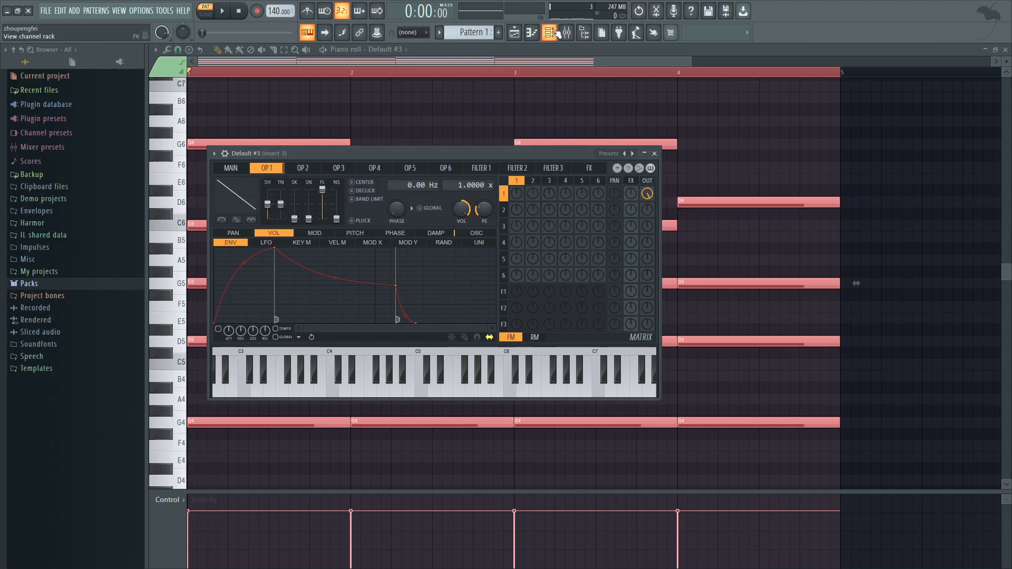
left_click(553, 34)
left_click(567, 32)
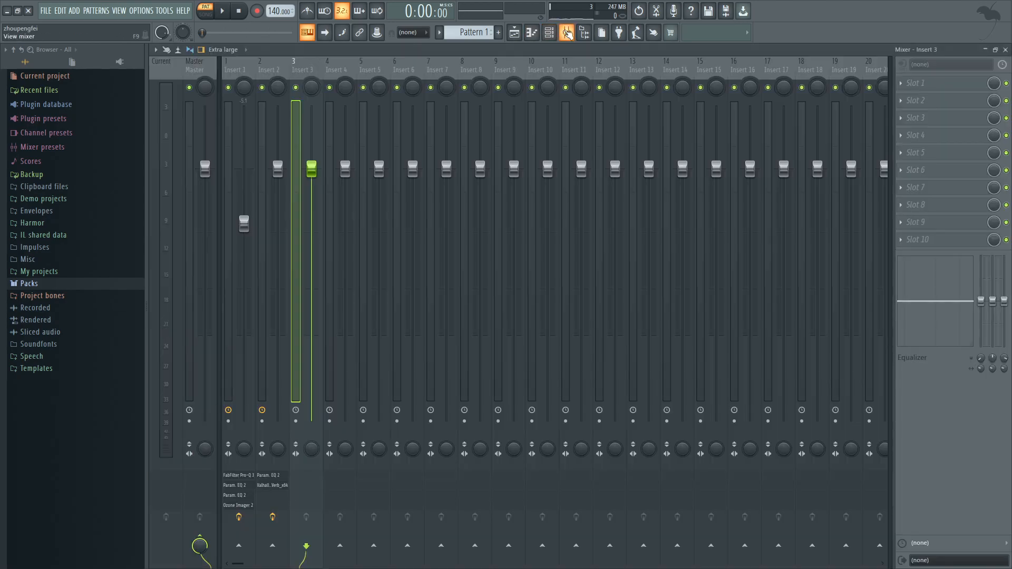
left_click(211, 72)
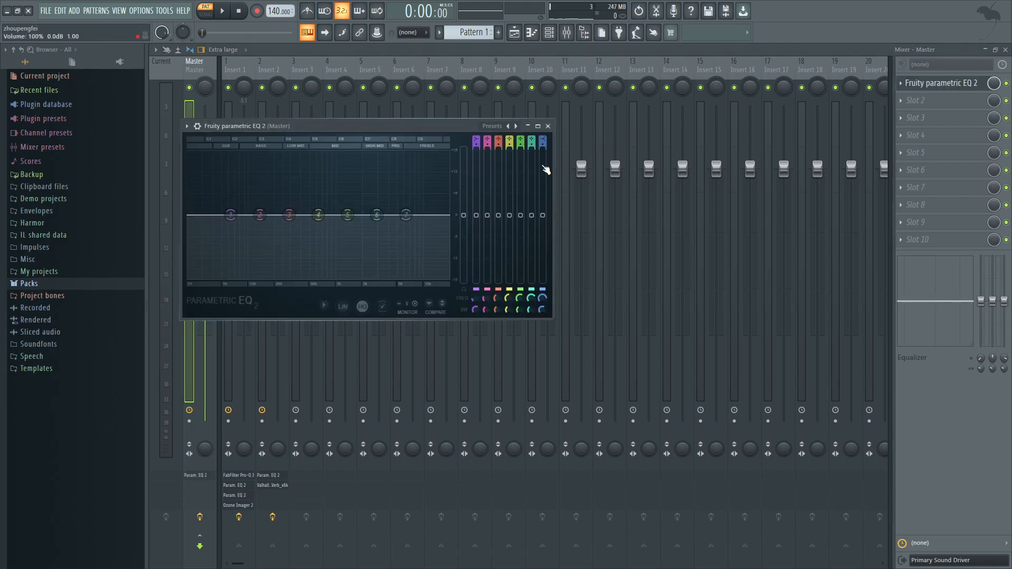
Play the layered chords to view their combined spectrum in the Master track's parametric EQ, and close the EQ
key("space")
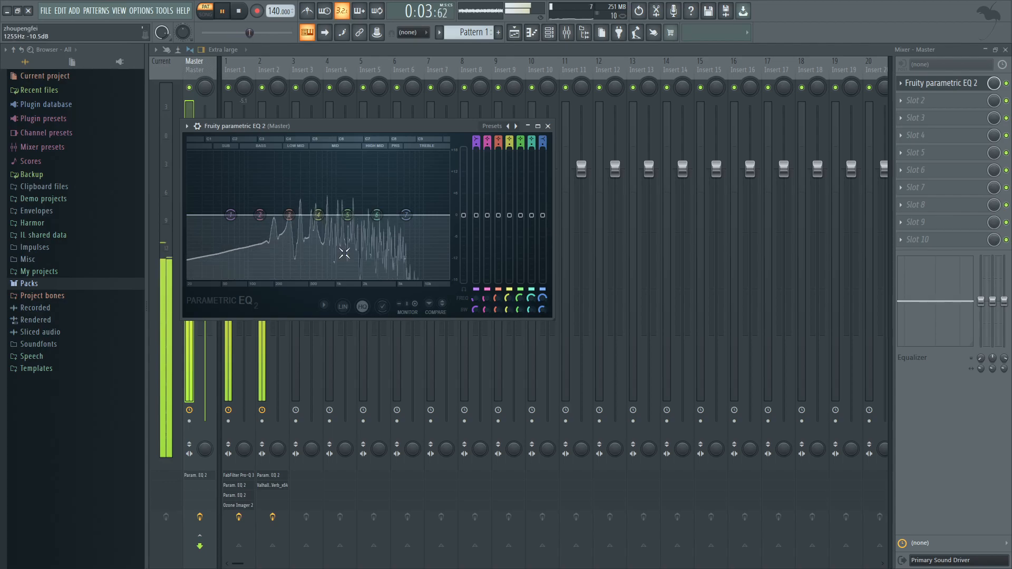
key("space")
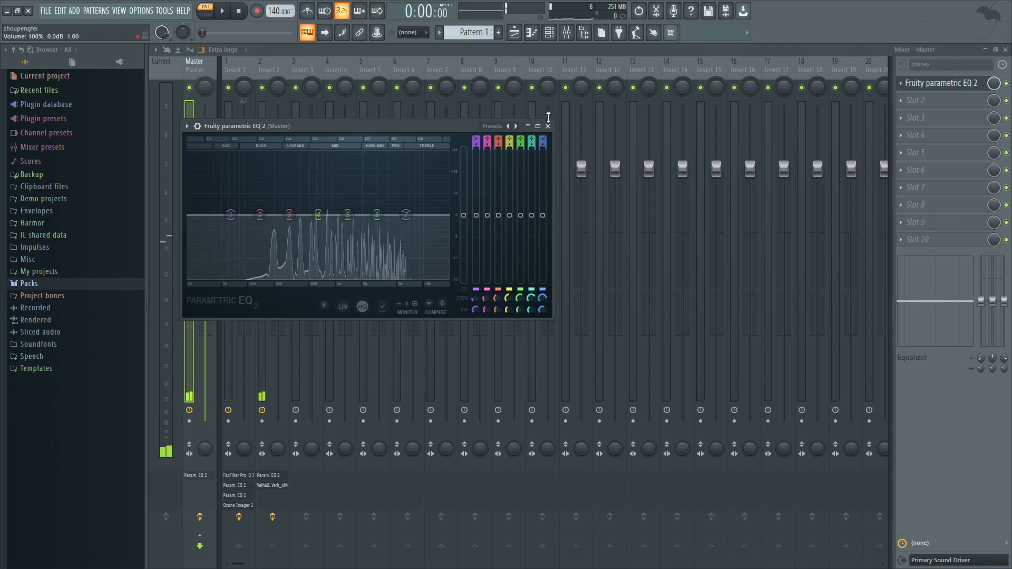
left_click(547, 126)
Add a Fruity parametric EQ 2 after Ozone Imager 2 on Insert 1, and play the chords to view its enlarged spectrum
left_click(240, 70)
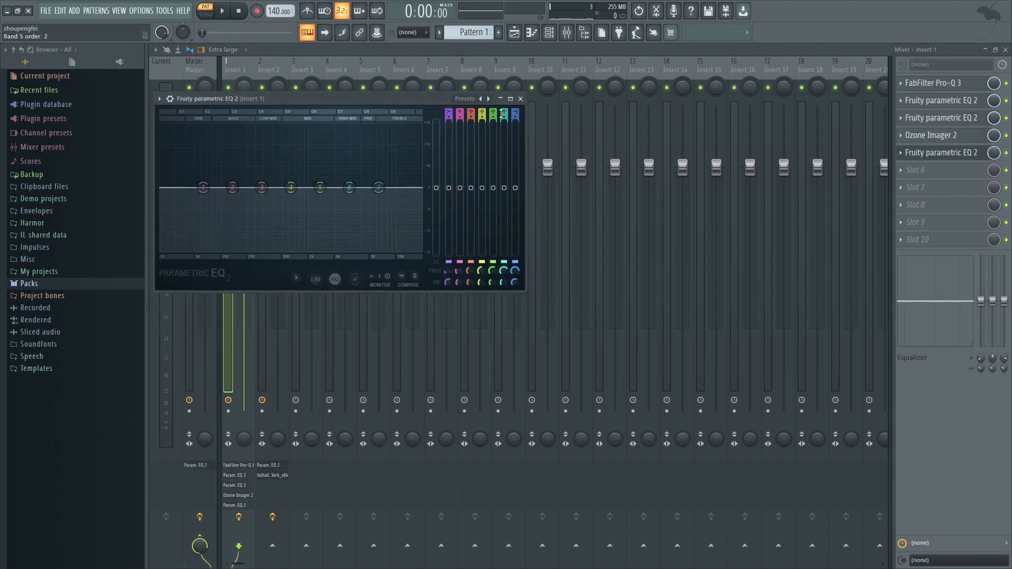
left_click(510, 99)
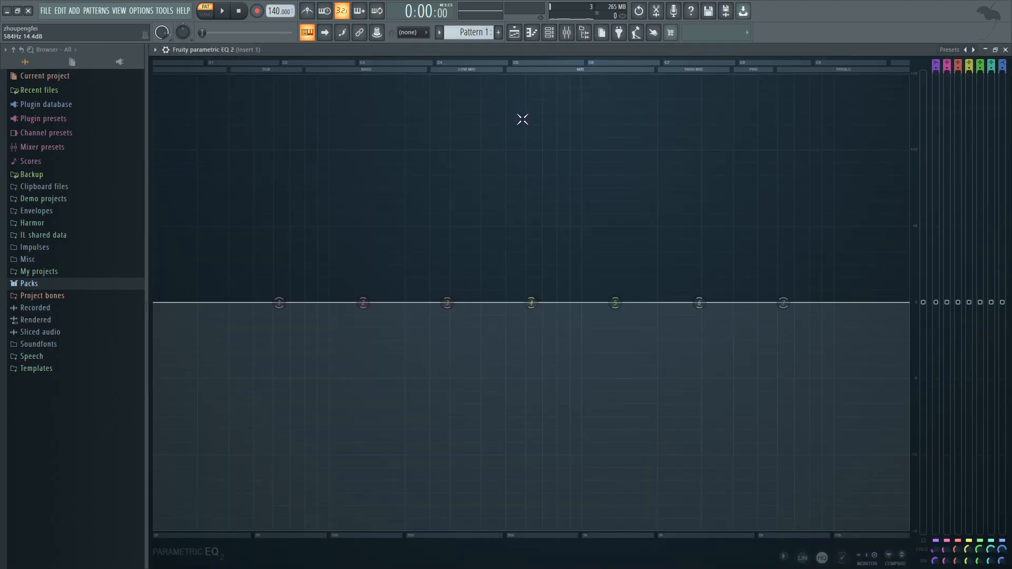
key("F6")
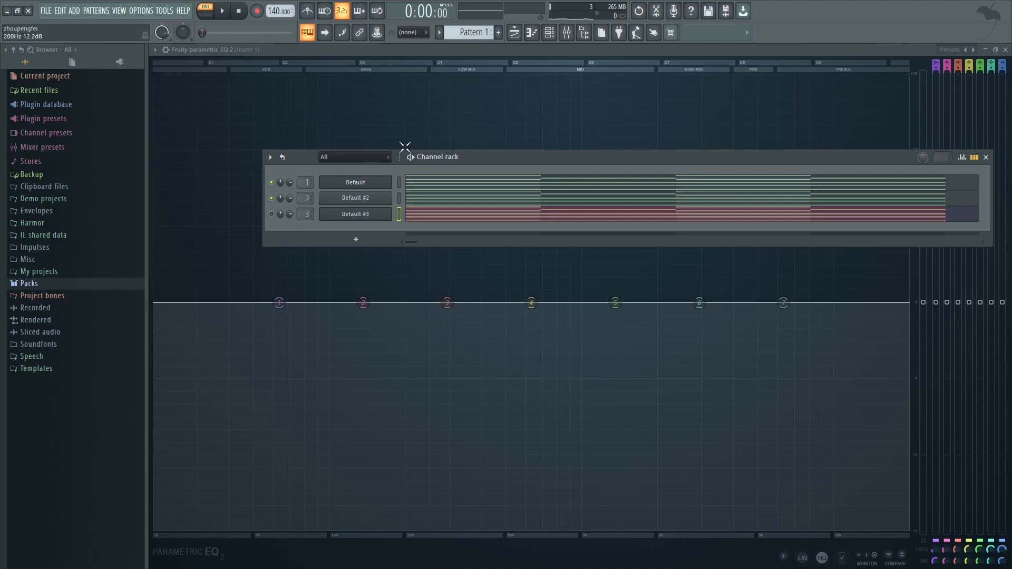
left_click(455, 51)
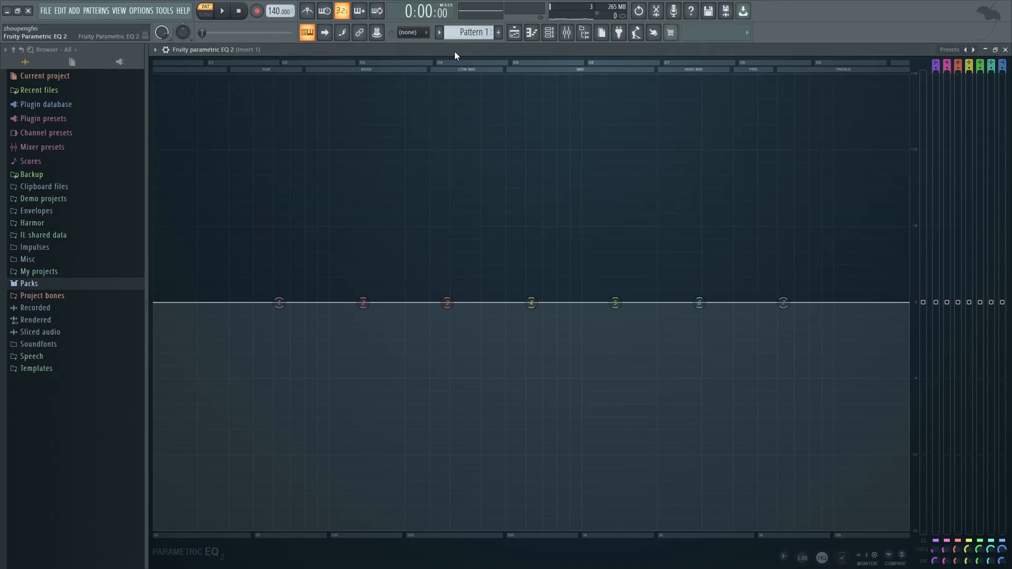
key("space")
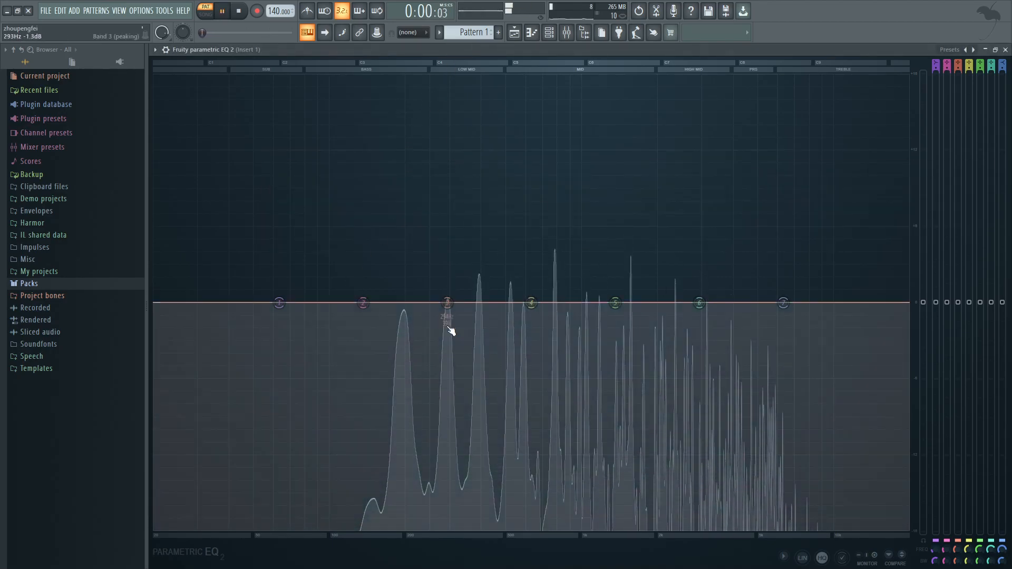
key("F6")
key("space")
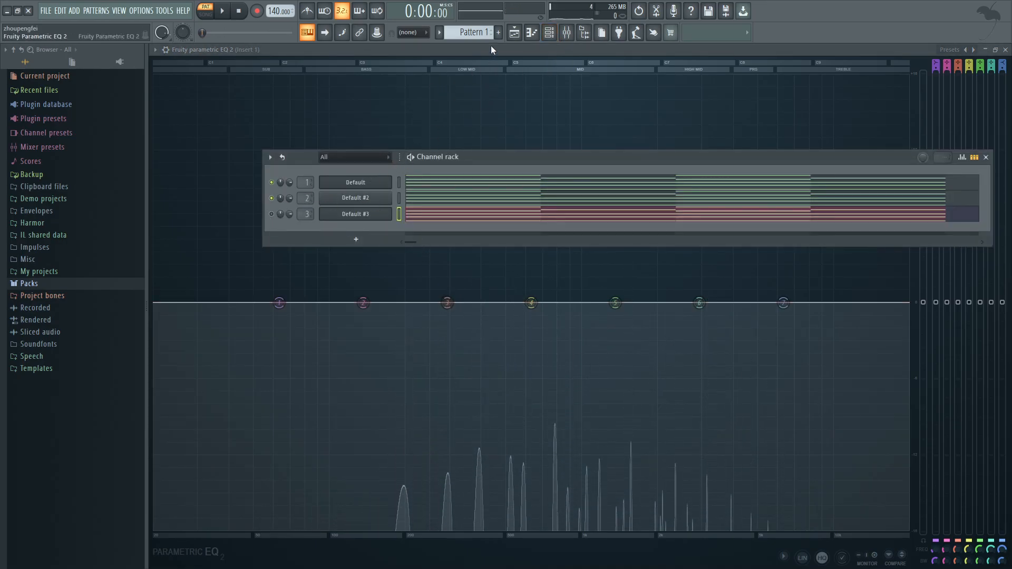
key("F6")
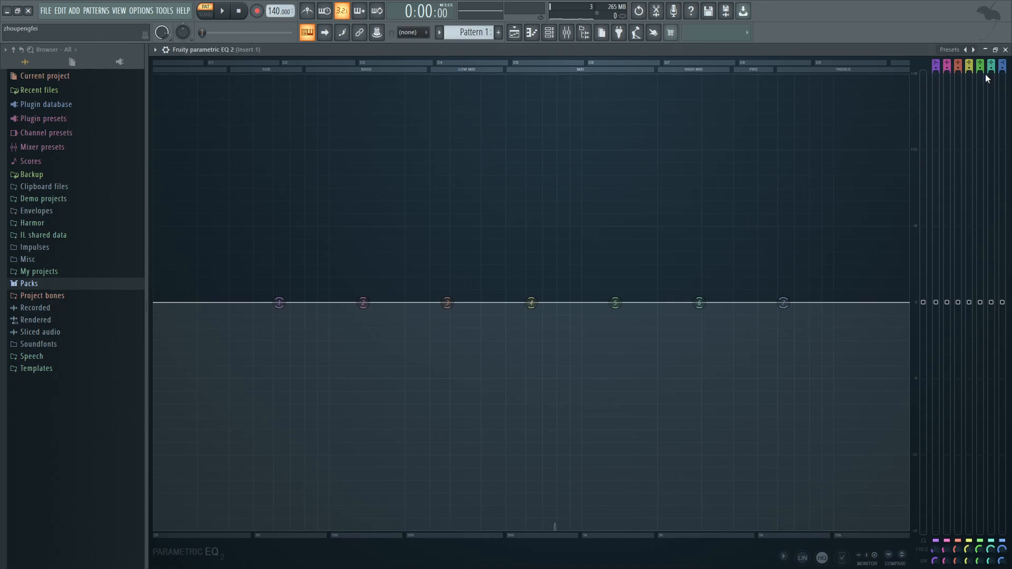
left_click(995, 50)
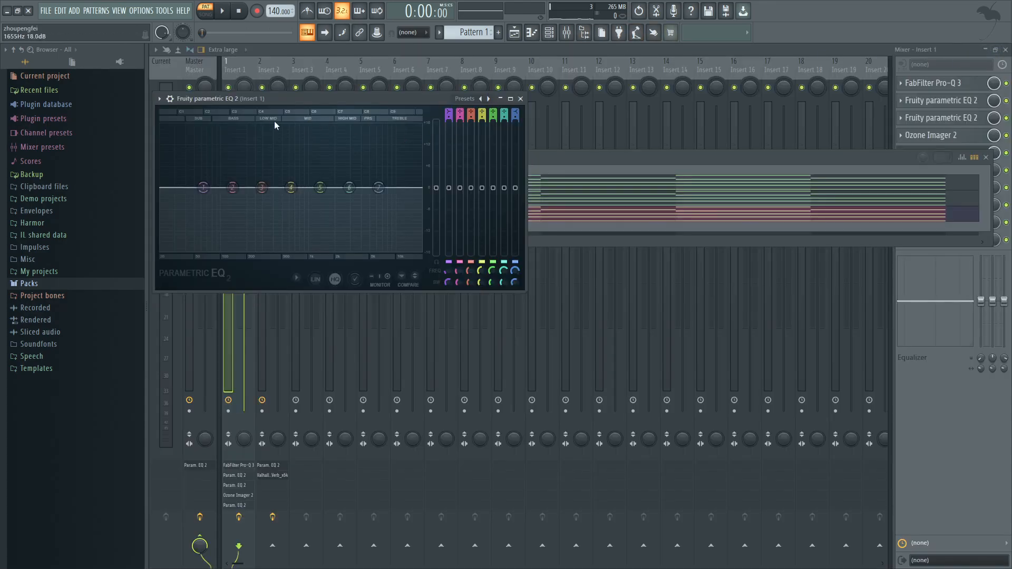
Add a Fruity parametric EQ 2 after ValhallaVintageVerb on Insert 2, and mute Insert 1 to view Insert 2's spectrum during playback
mouse_move(237, 98)
left_mouse_down()
mouse_move(287, 130)
mouse_move(245, 90)
left_mouse_up()
left_click(769, 163)
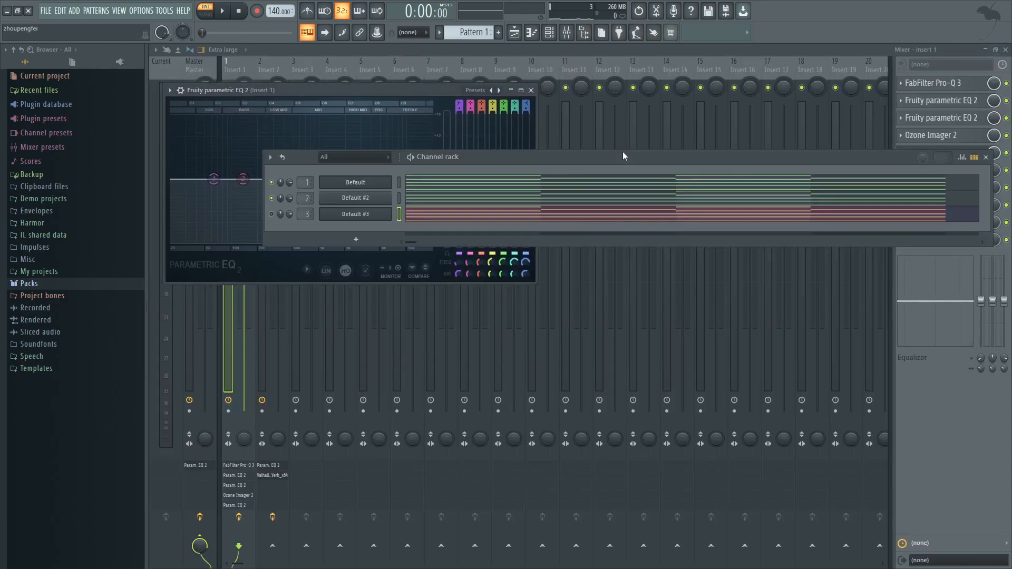
left_click(262, 70)
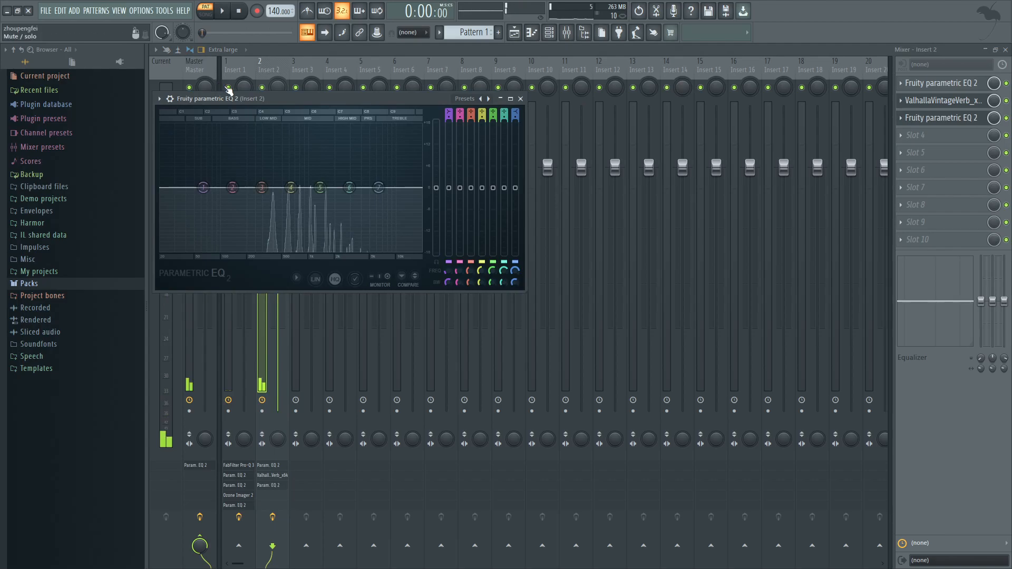
left_click(228, 88)
key("space")
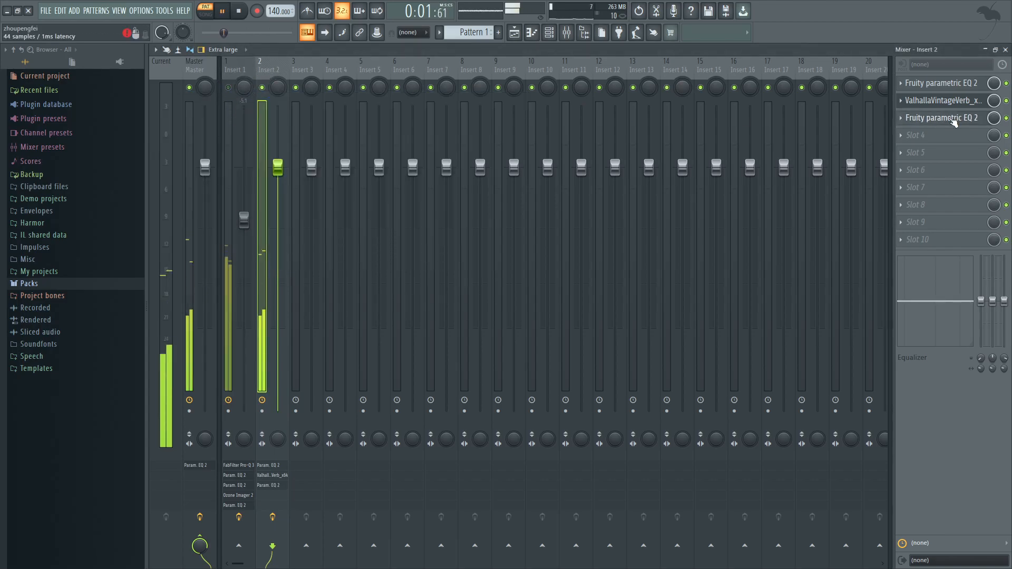
left_click(952, 119)
key("space")
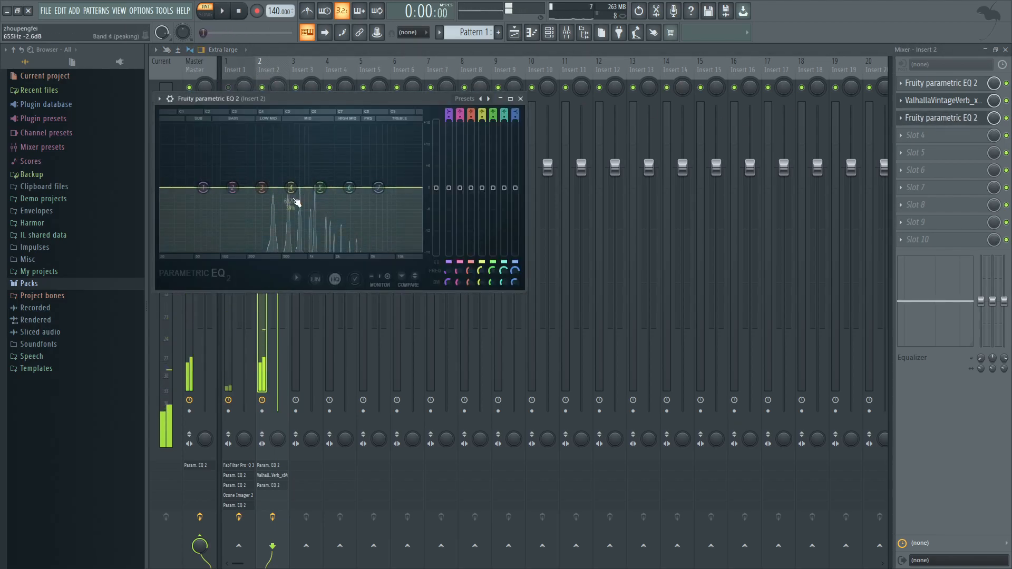
key("space")
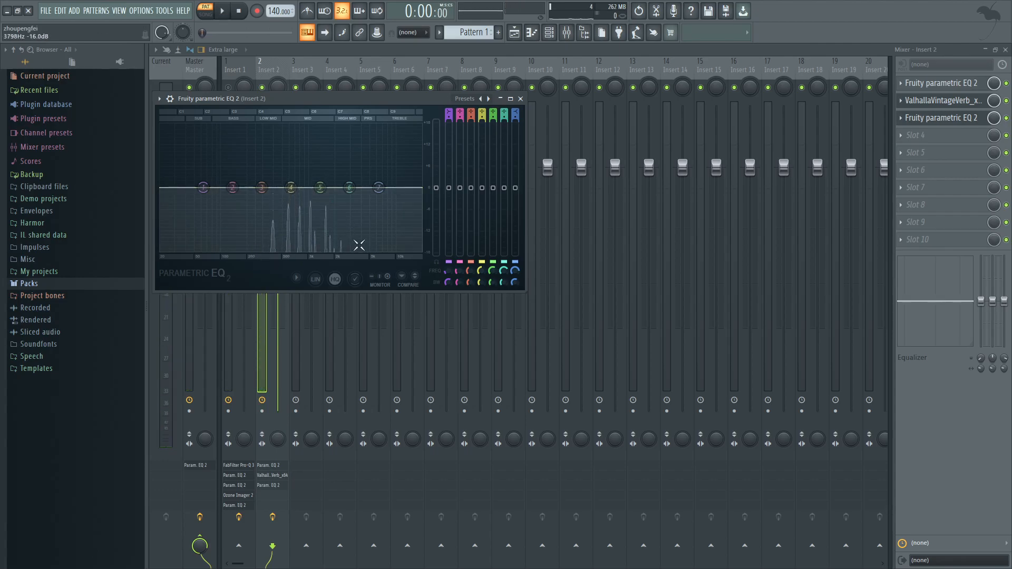
Place the last parametric EQs of Insert 1 and Insert 2 side by side
left_click_drag(368, 103, 782, 105)
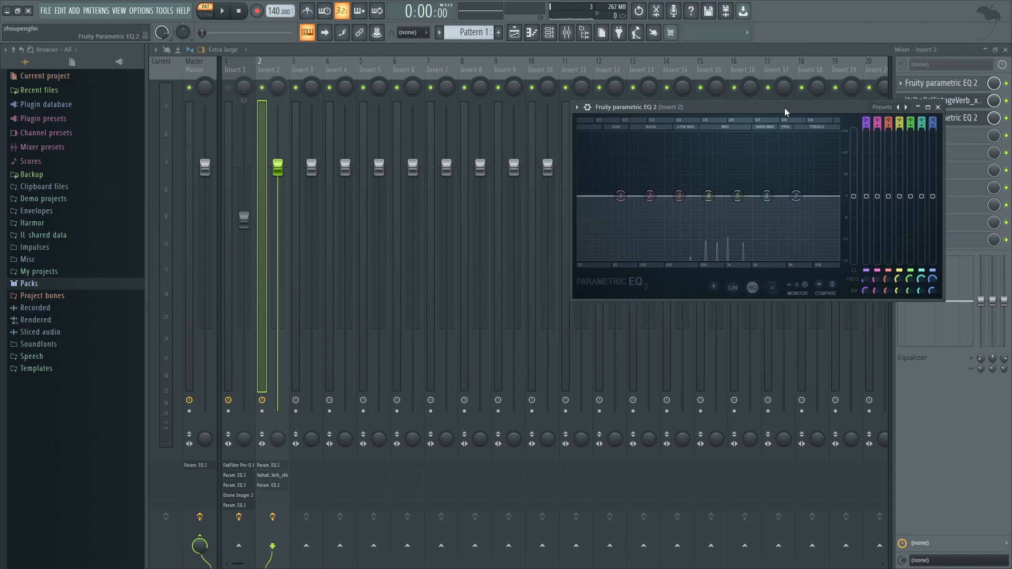
left_click(245, 63)
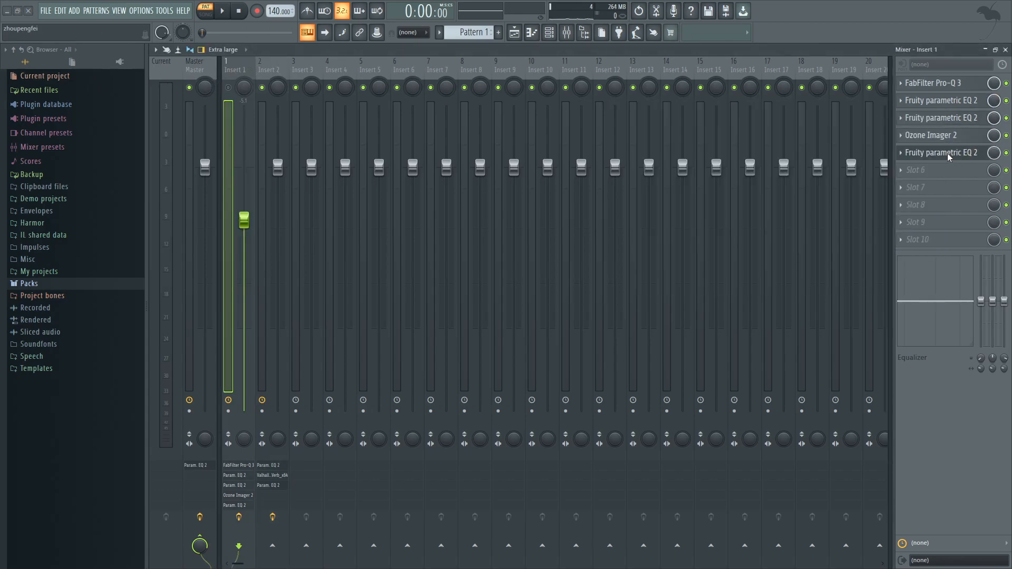
left_click(933, 153)
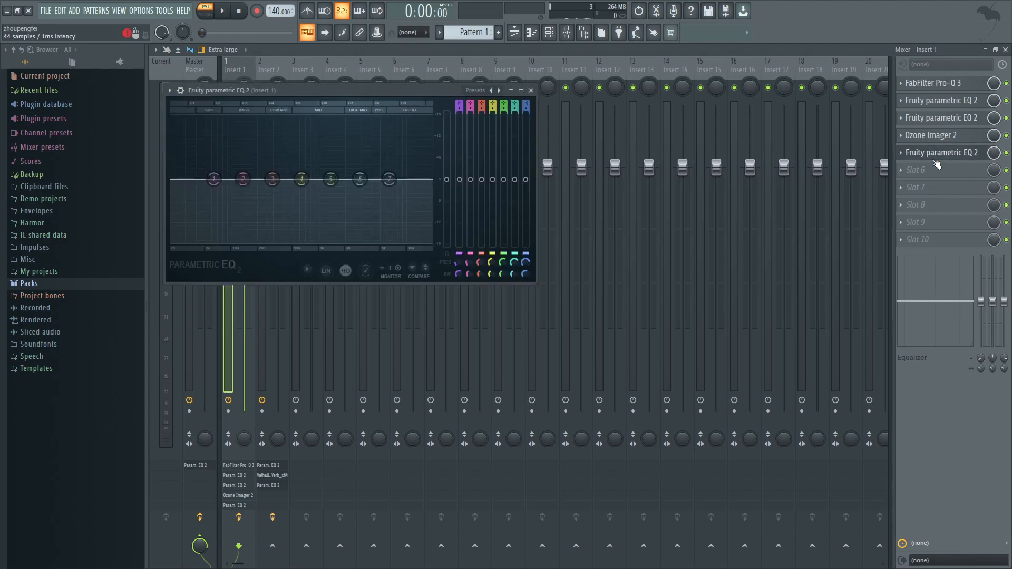
key("F6")
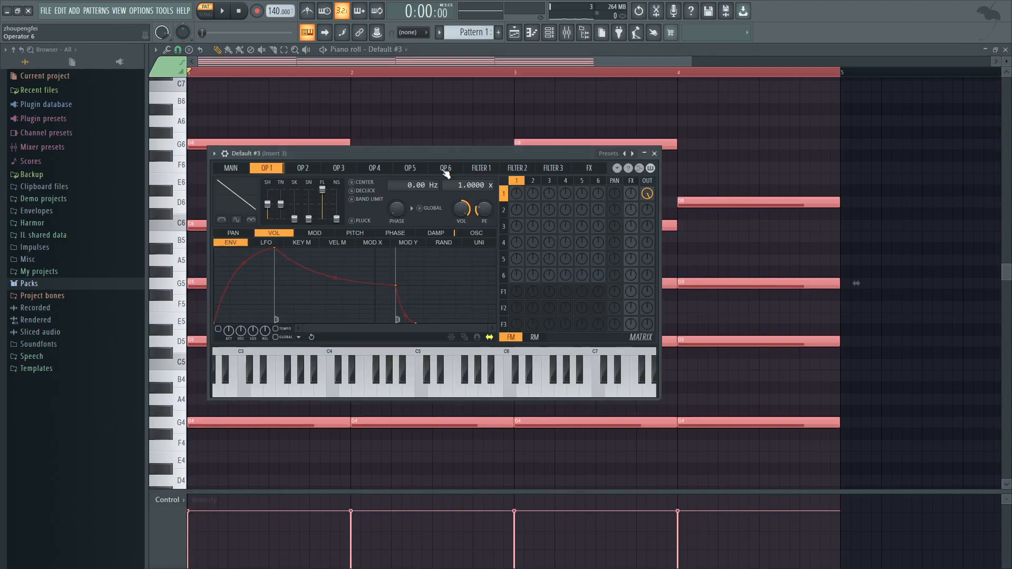
key("Tab")
key("Tab")
key("Tab")
Play the chords to compare the spectra of Insert 1 and Insert 2, and align the two EQ windows
key("space")
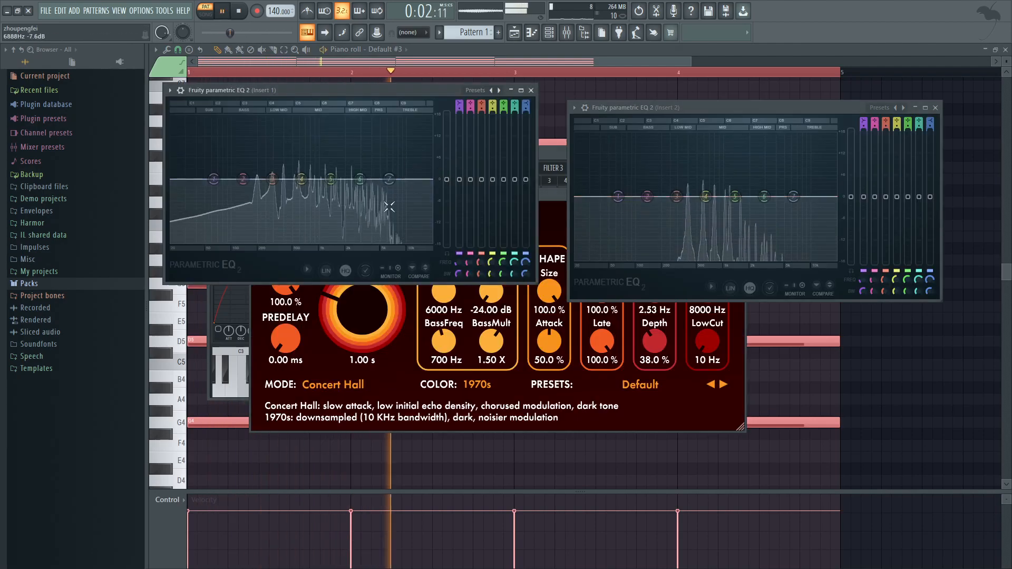
key("space")
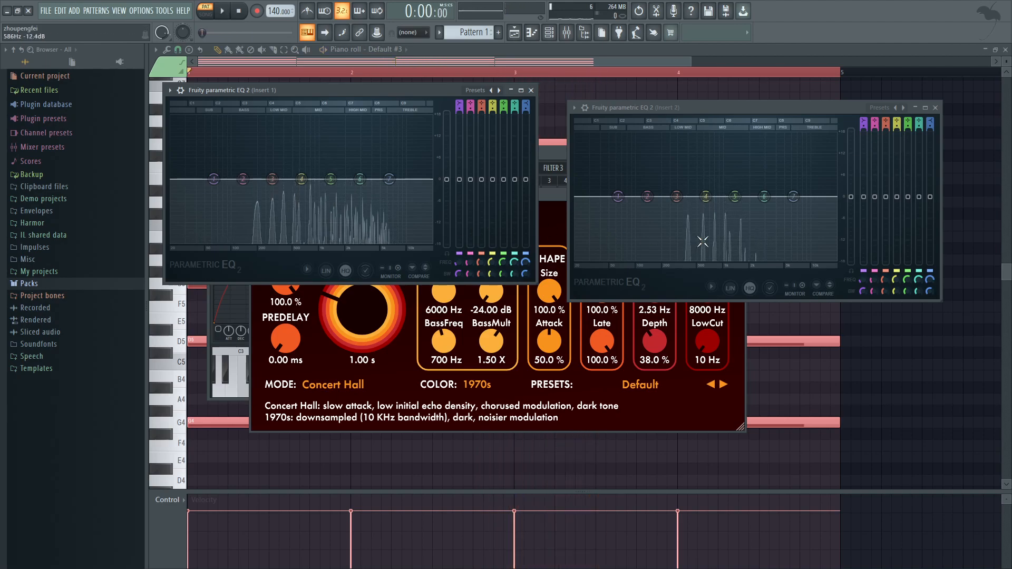
key("space")
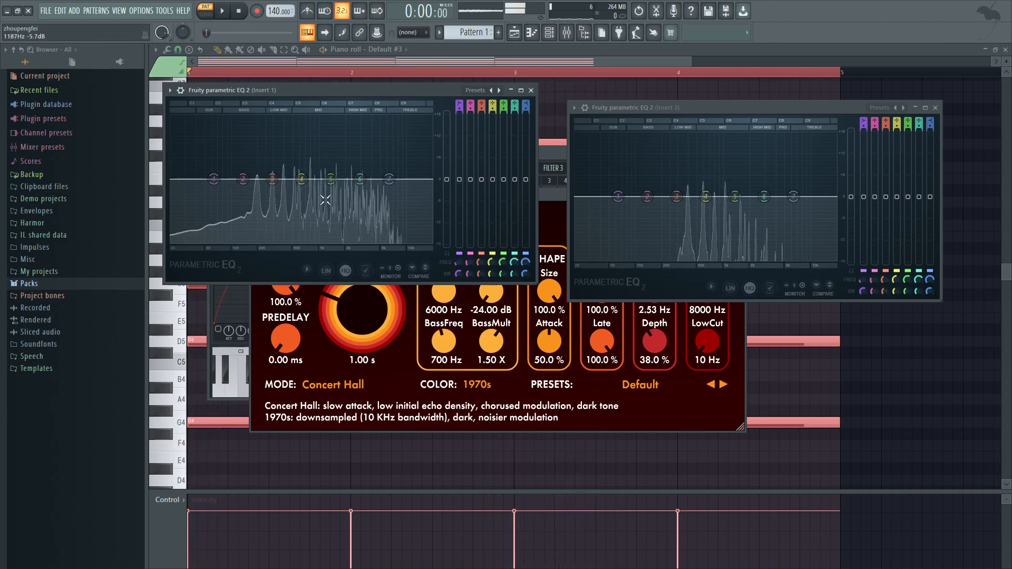
key("space")
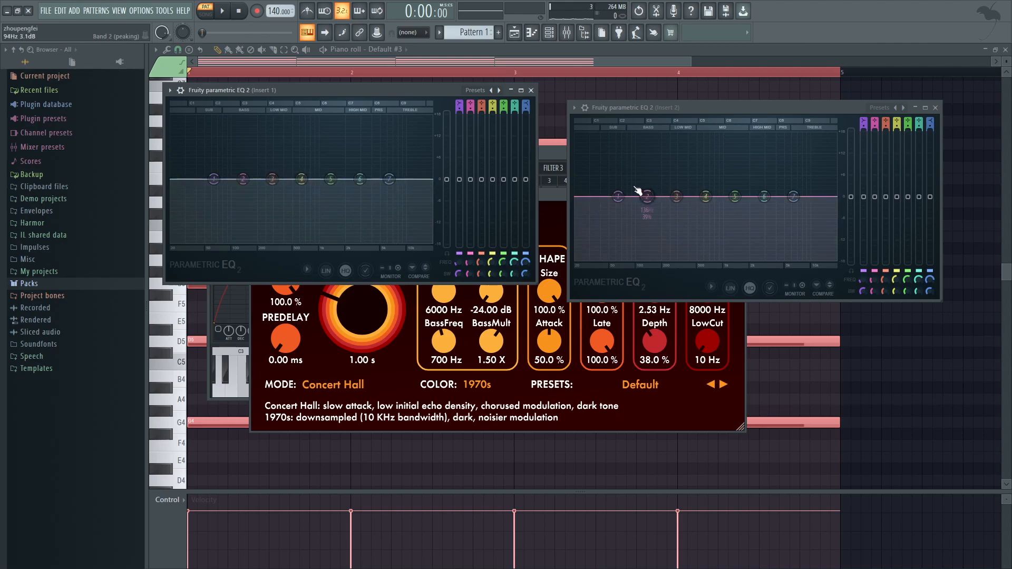
left_click_drag(684, 105, 692, 85)
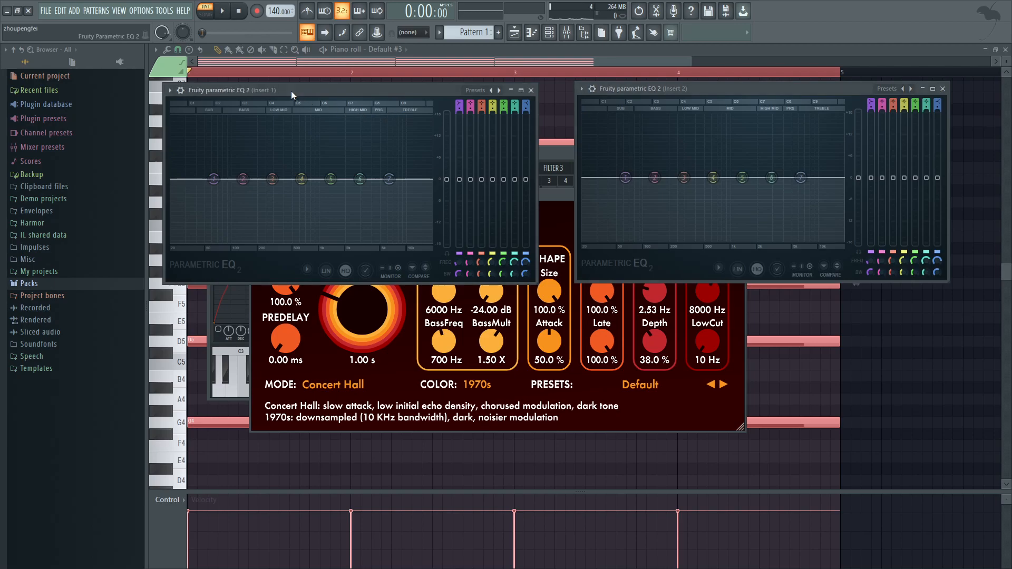
left_click_drag(291, 91, 293, 89)
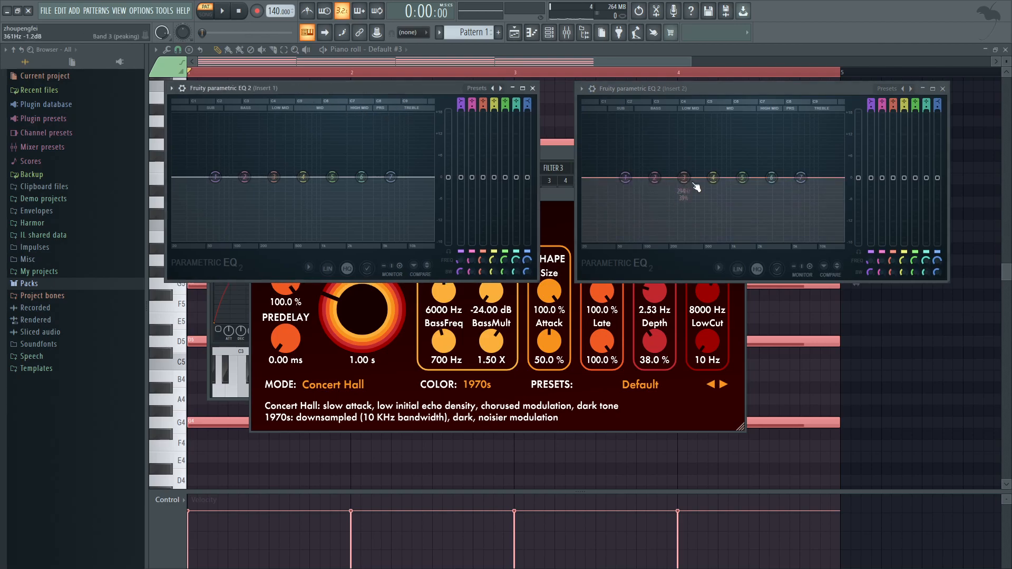
Try a slight low-mid cut with band 3 of Insert 1's last EQ during playback, and undo it
left_click_drag(273, 177, 273, 185)
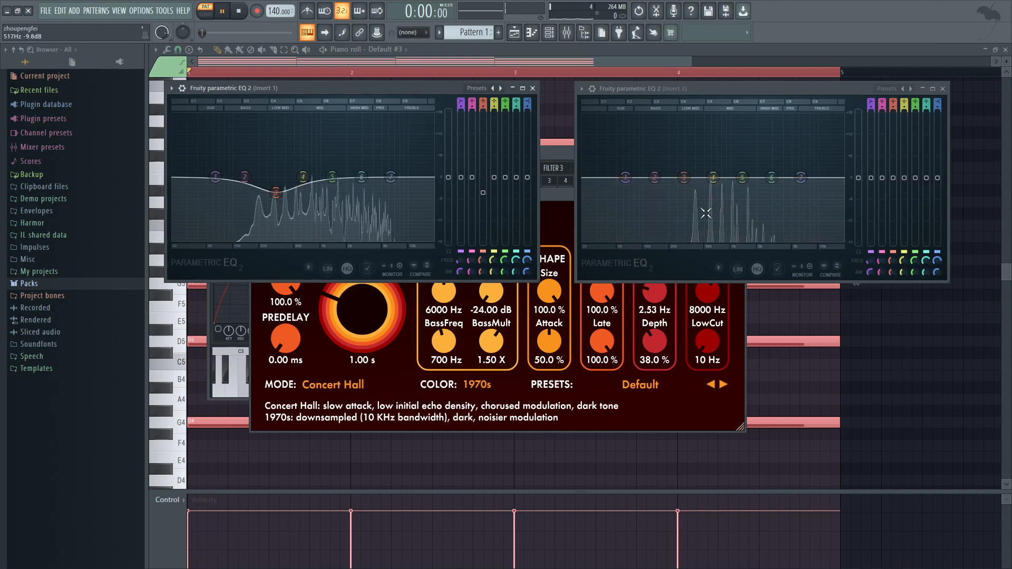
key("space")
key("ctrl+z")
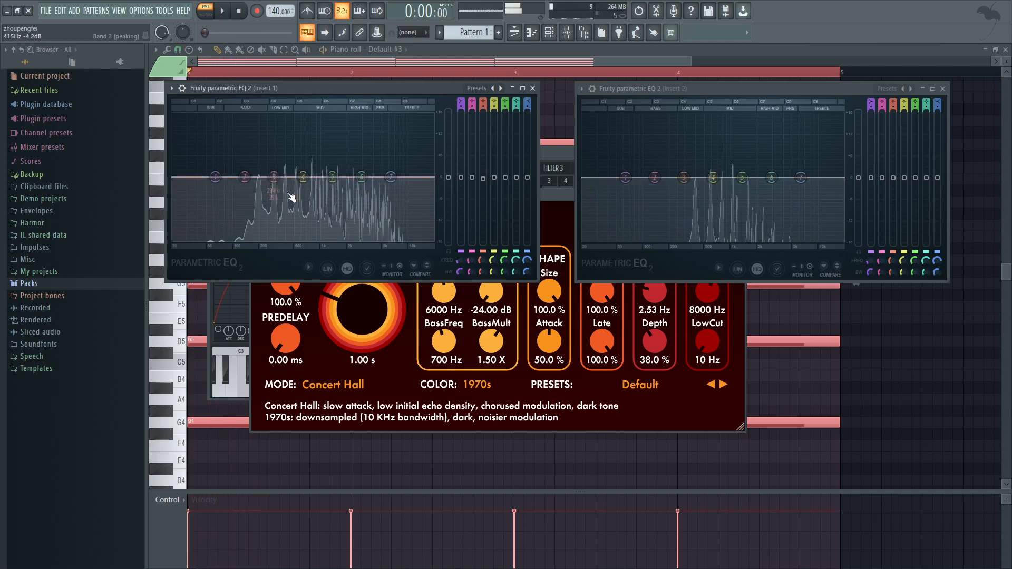
key("space")
Cut band 4 of Insert 1's last EQ to about -11.2 dB at 681 Hz with 19% bandwidth during playback
left_click_drag(303, 177, 306, 217)
key("space")
scroll(308, 219, "down", 3)
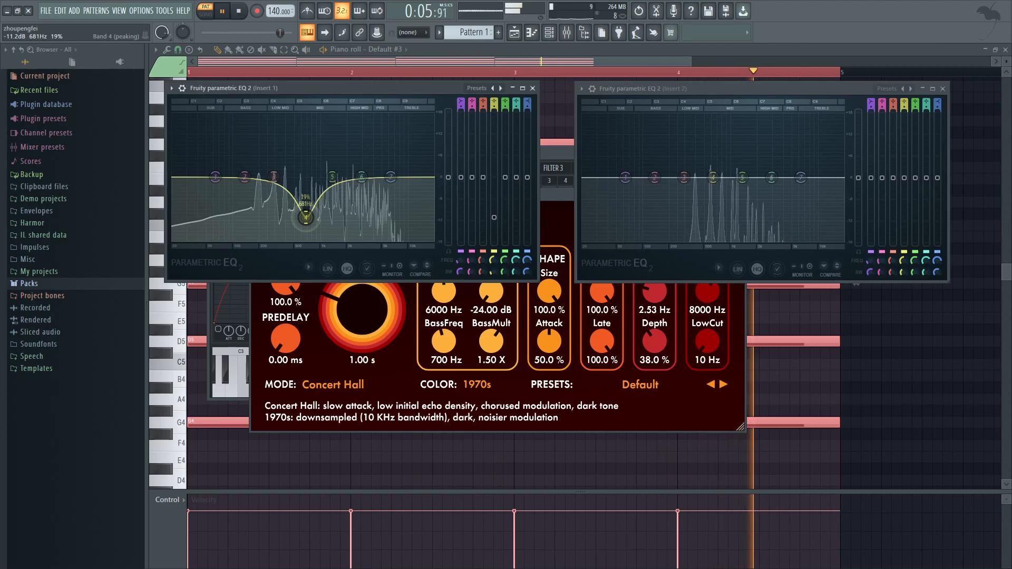
key("space")
Unmute Insert 1 in the mixer, and cut band 4 slightly in Insert 2's last parametric EQ during playback
left_click(567, 32)
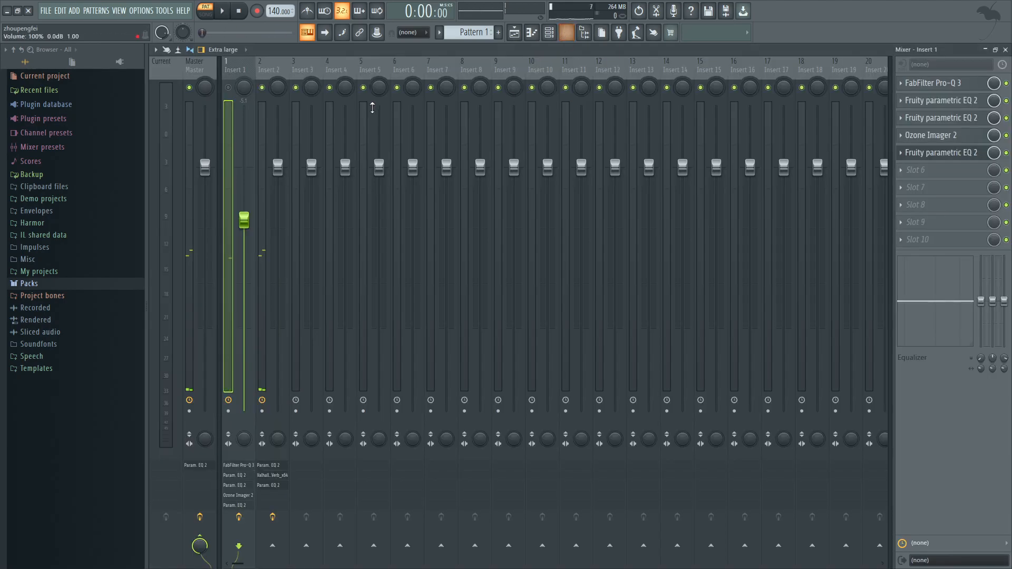
key("space")
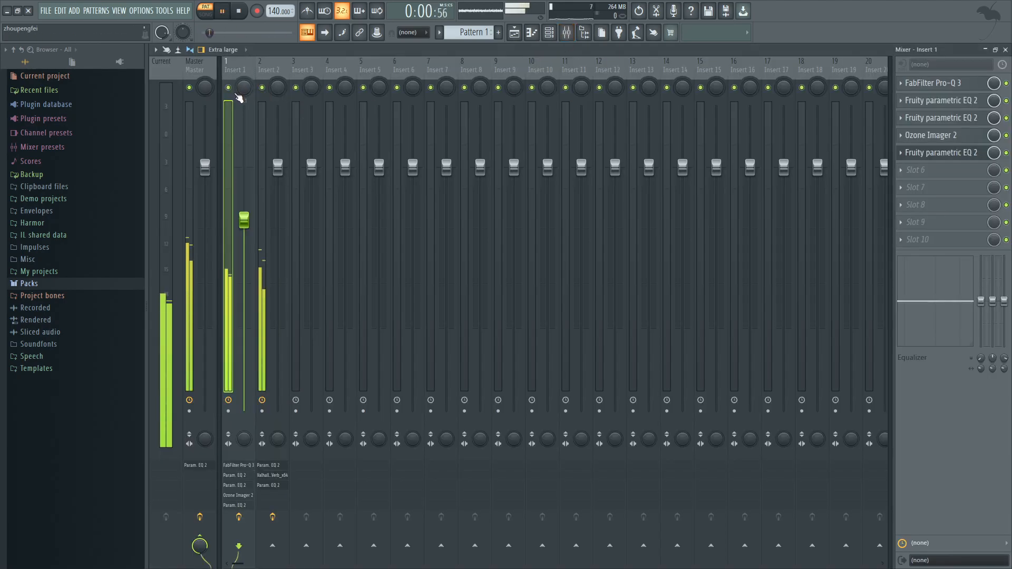
left_click(271, 72)
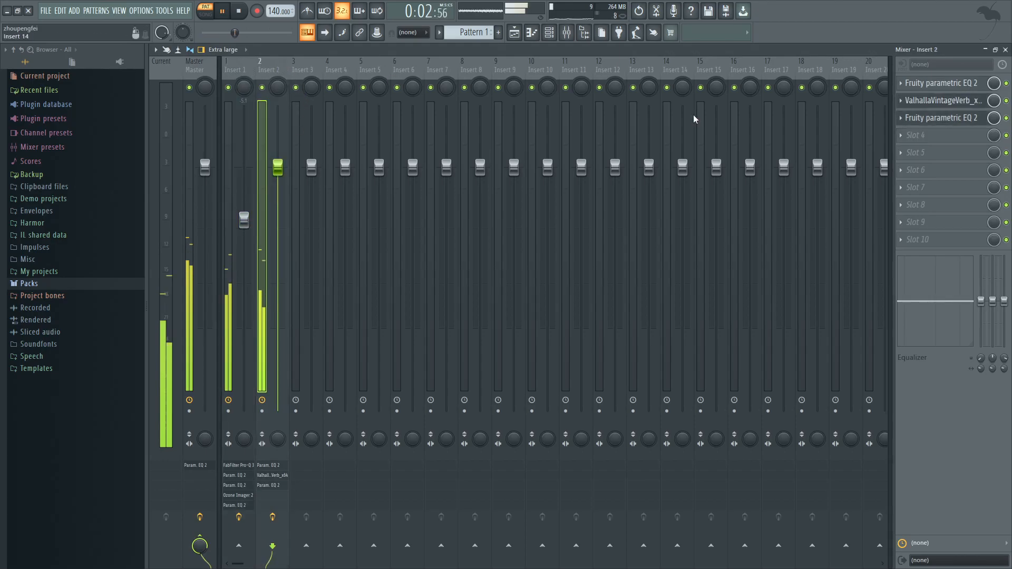
left_click(938, 118)
left_click_drag(713, 177, 722, 192)
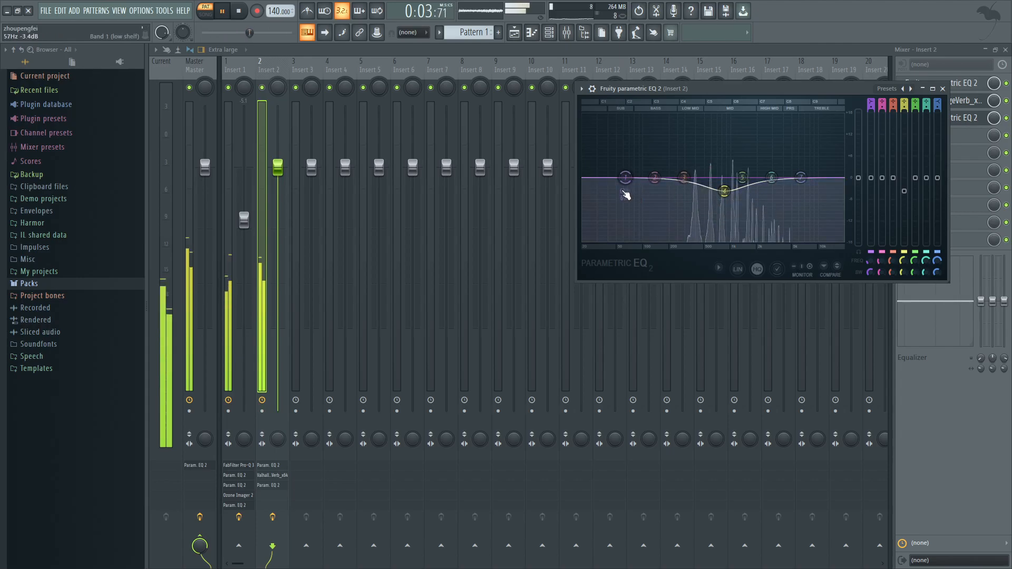
High-pass Insert 2 with band 1 of its last EQ, level band 4 at 0 dB and cut bands 3 and 5
key("space")
left_click_drag(625, 177, 724, 170)
key("space")
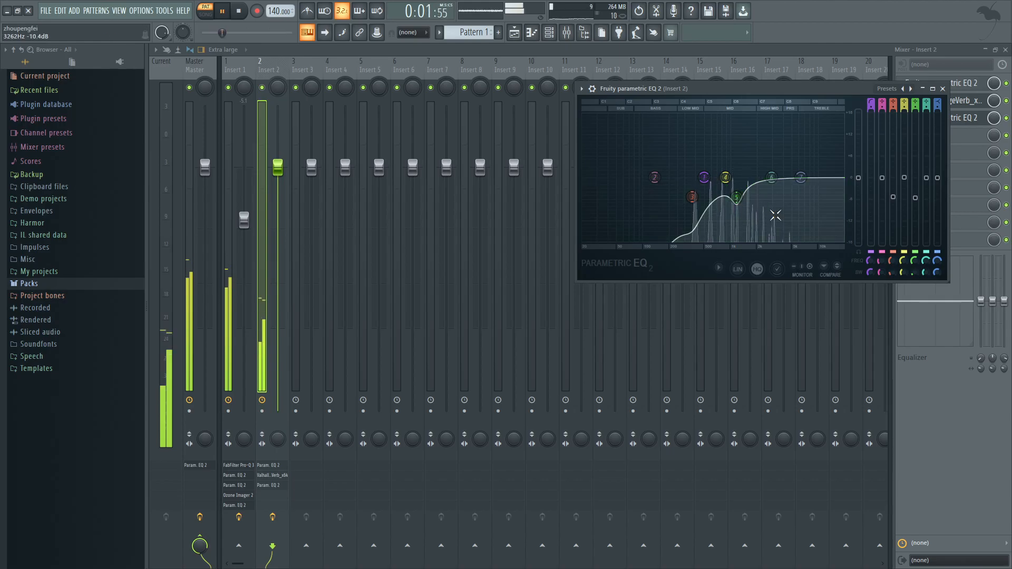
Widen Insert 2's stereo separation while listening to the layered chords
left_click_drag(277, 440, 276, 464)
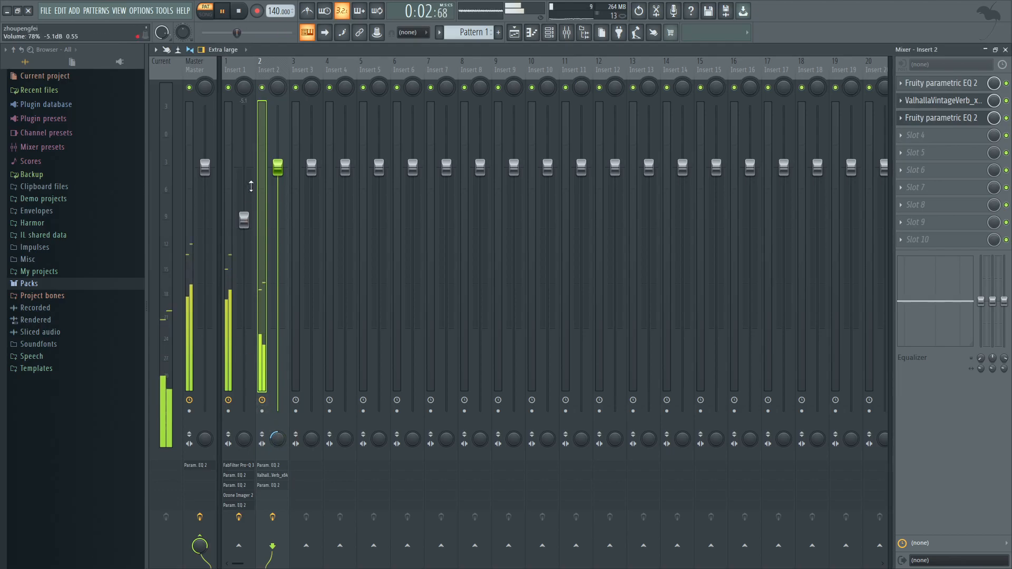
key("space")
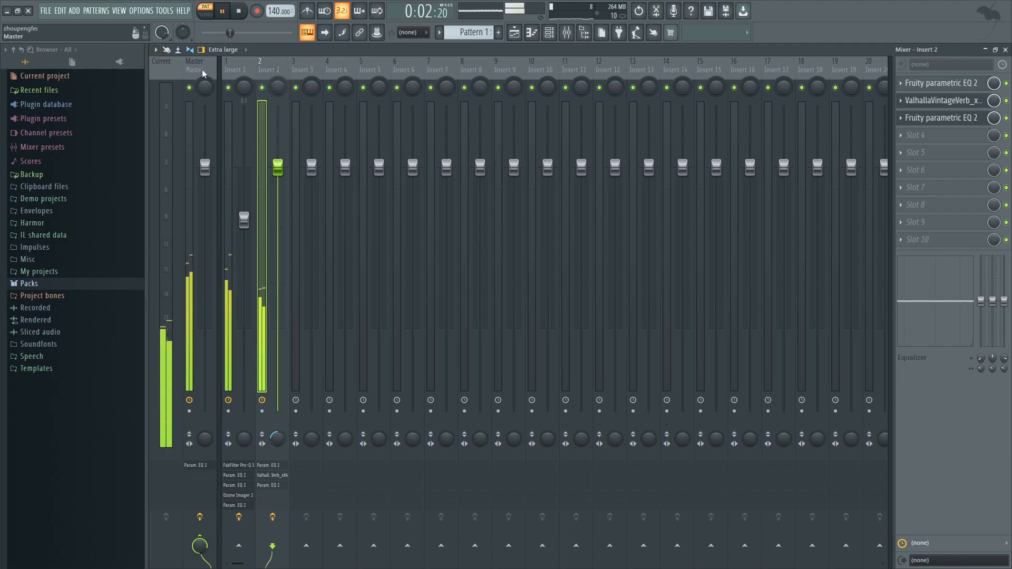
Compare the layered chords with Insert 1 muted and unmuted, show the channel rack and stop playback
left_click(229, 87)
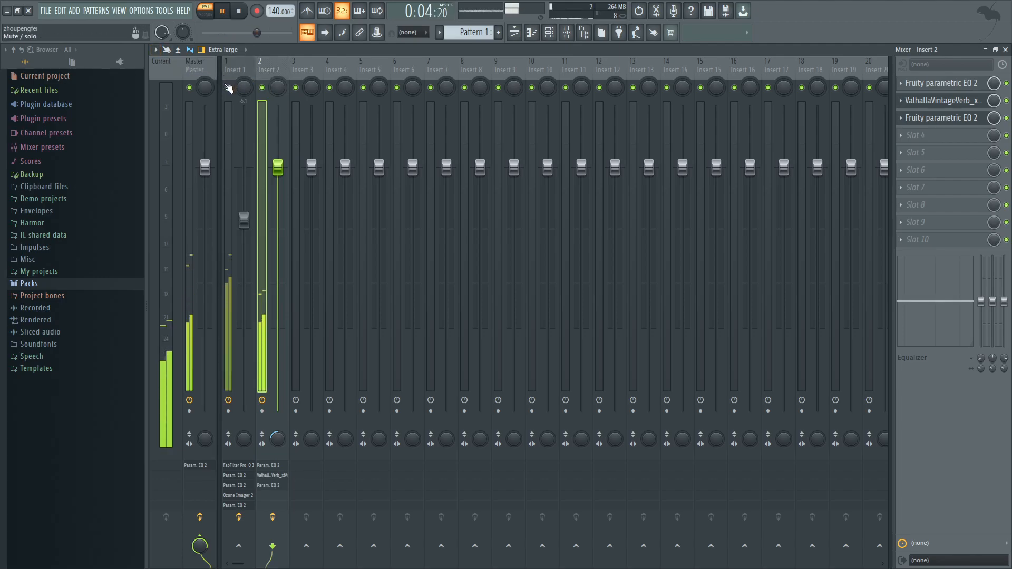
left_click(229, 88)
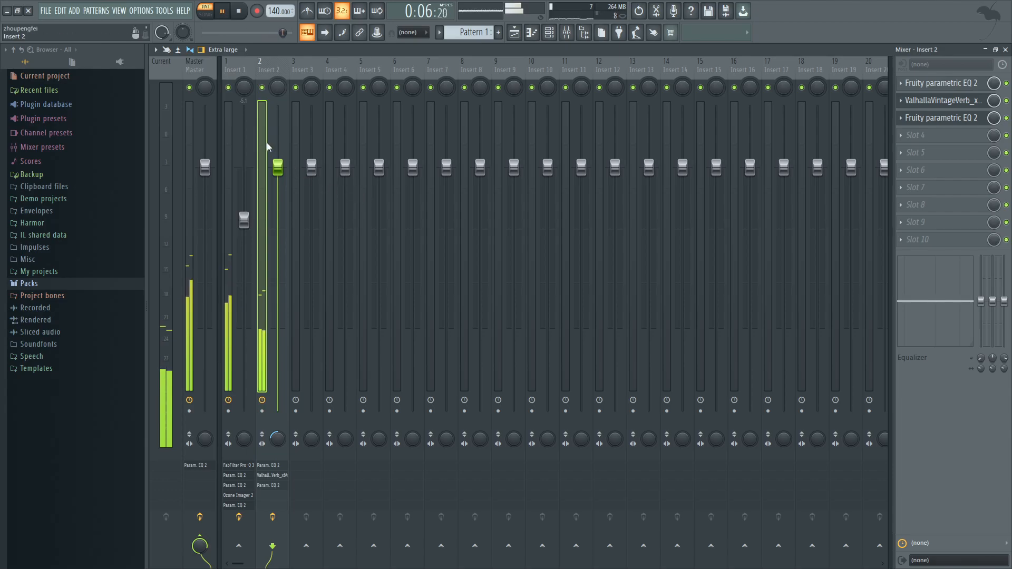
left_click(548, 35)
key("space")
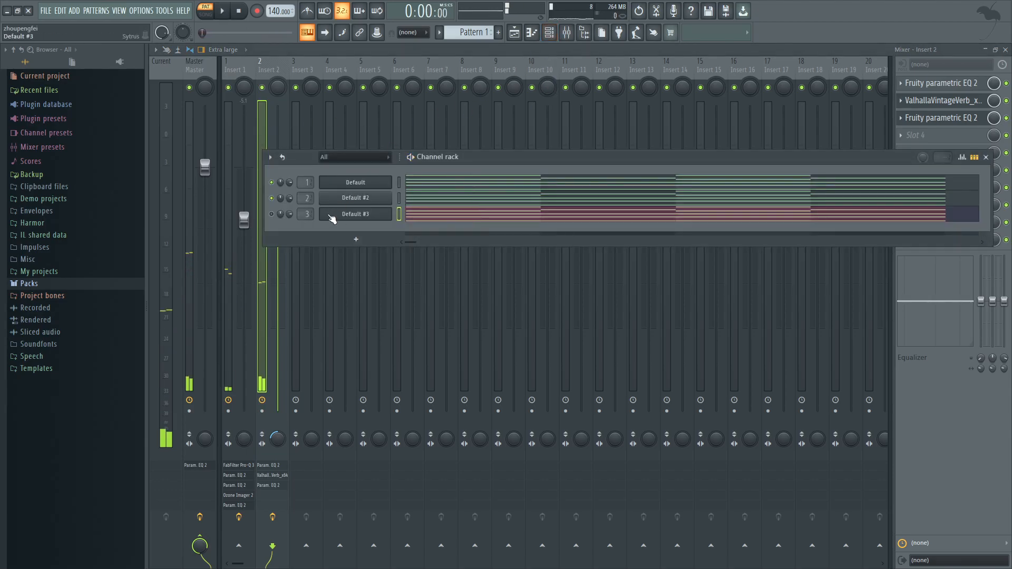
Enable the volume envelope on OP 1 of the Default channel, shortening its attack and raising its sustain to maximum, with the chords playing
left_click(355, 183)
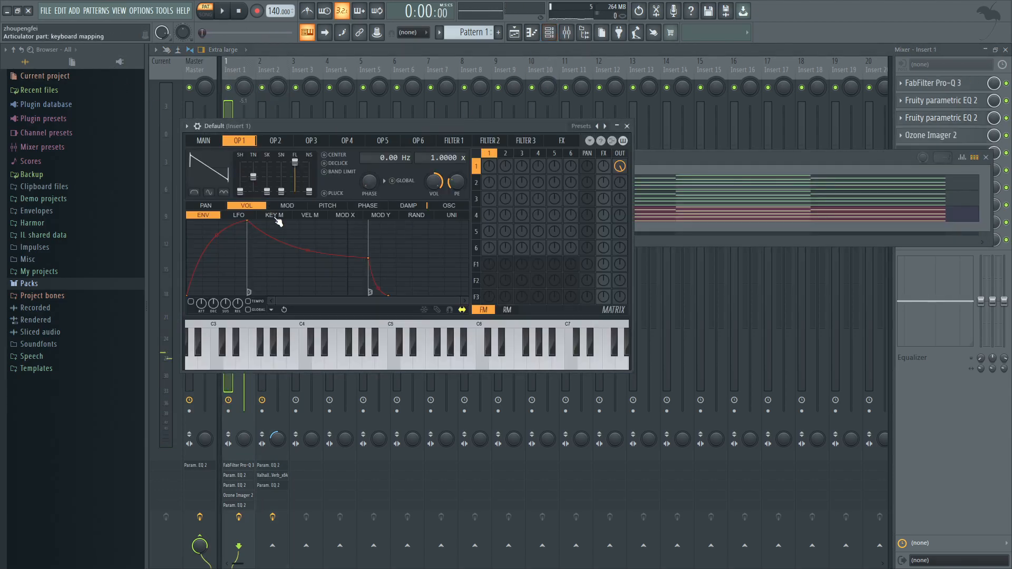
left_click(191, 302)
left_click_drag(249, 222, 201, 222)
key("space")
left_click_drag(321, 259, 315, 221)
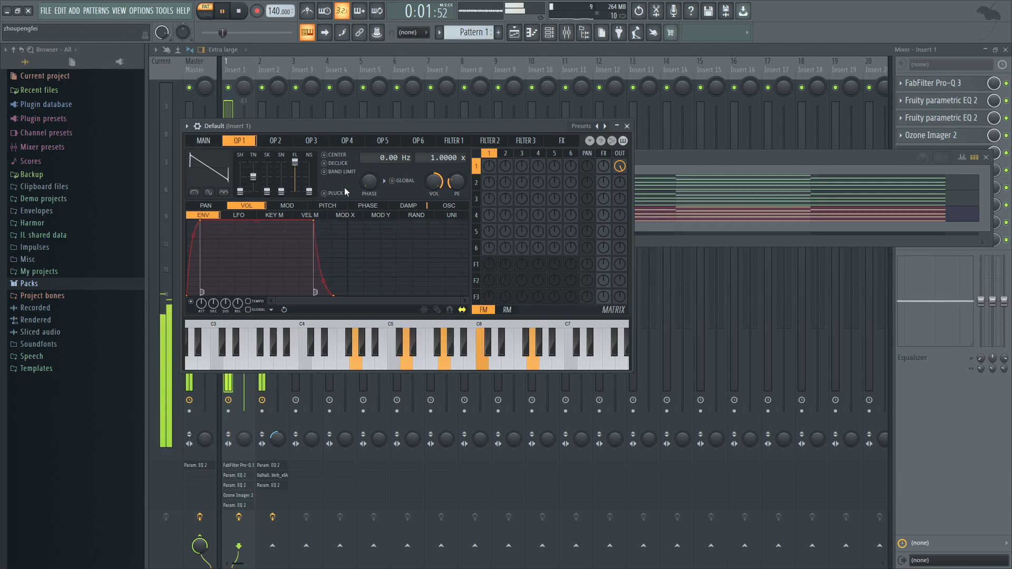
left_click(627, 126)
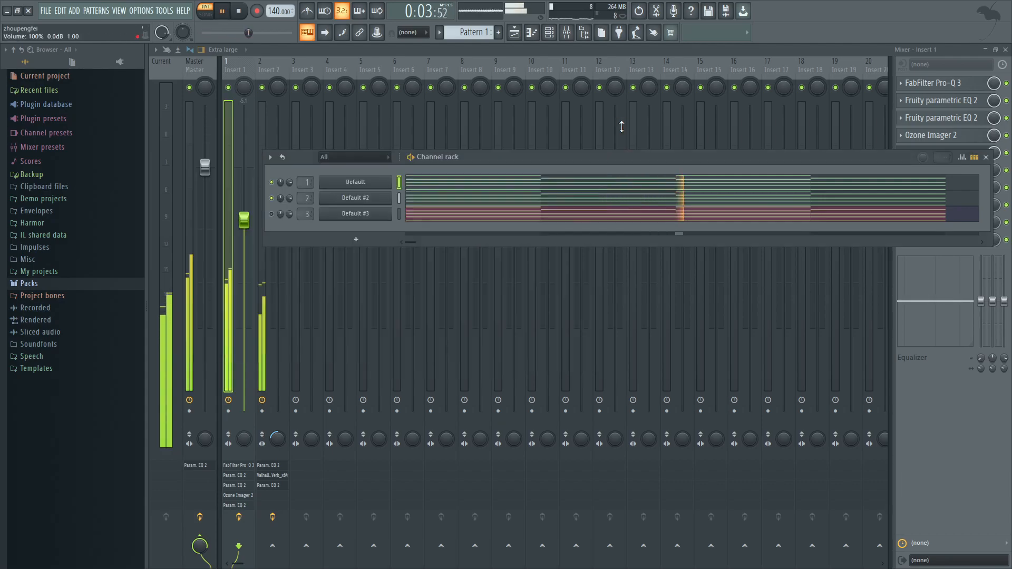
left_click(985, 157)
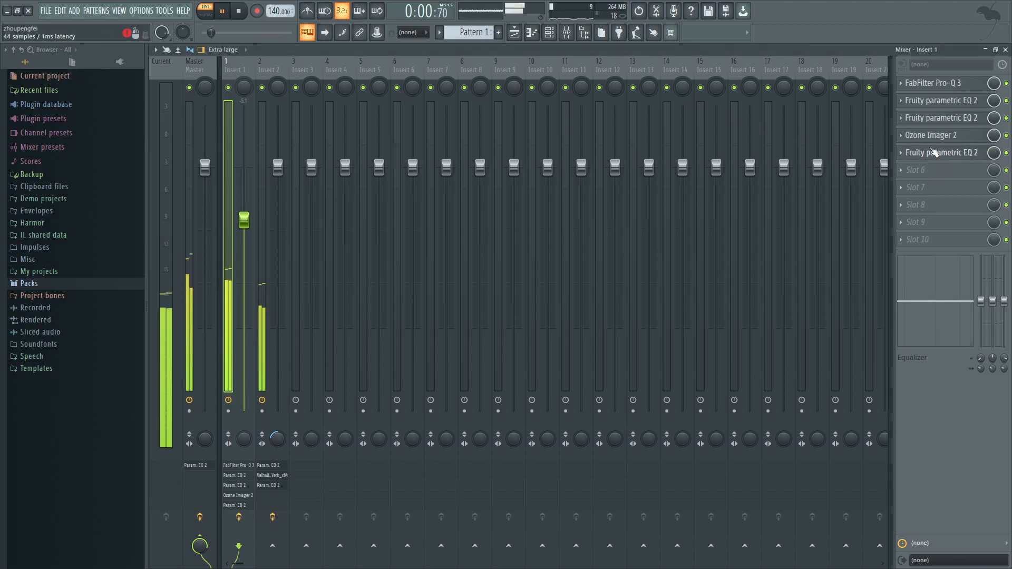
Cut band 6 in the high range of Insert 1's last parametric EQ, and raise Insert 2's fader to 2.2 dB
left_click(937, 152)
left_click_drag(361, 178, 389, 212)
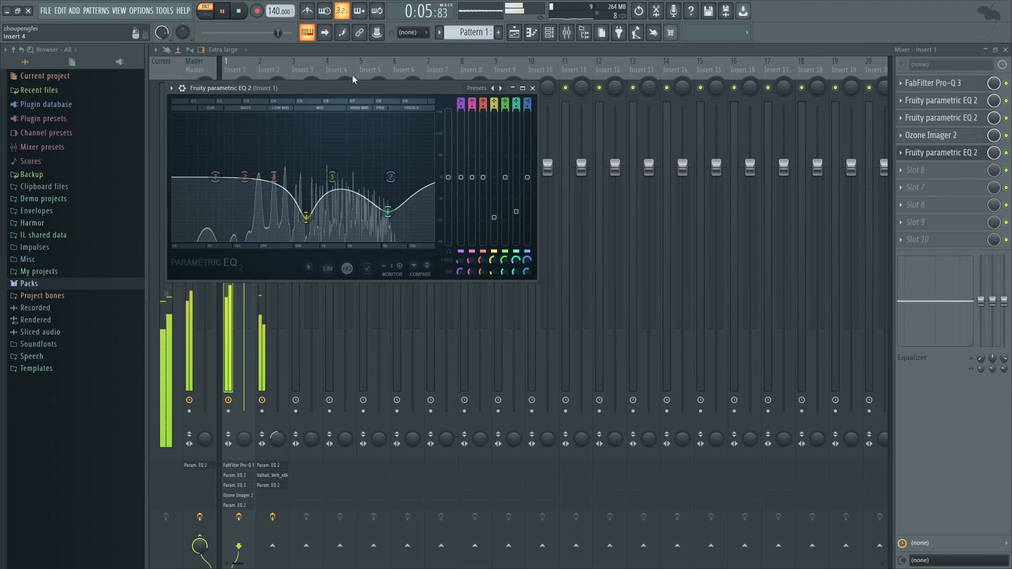
left_click(533, 88)
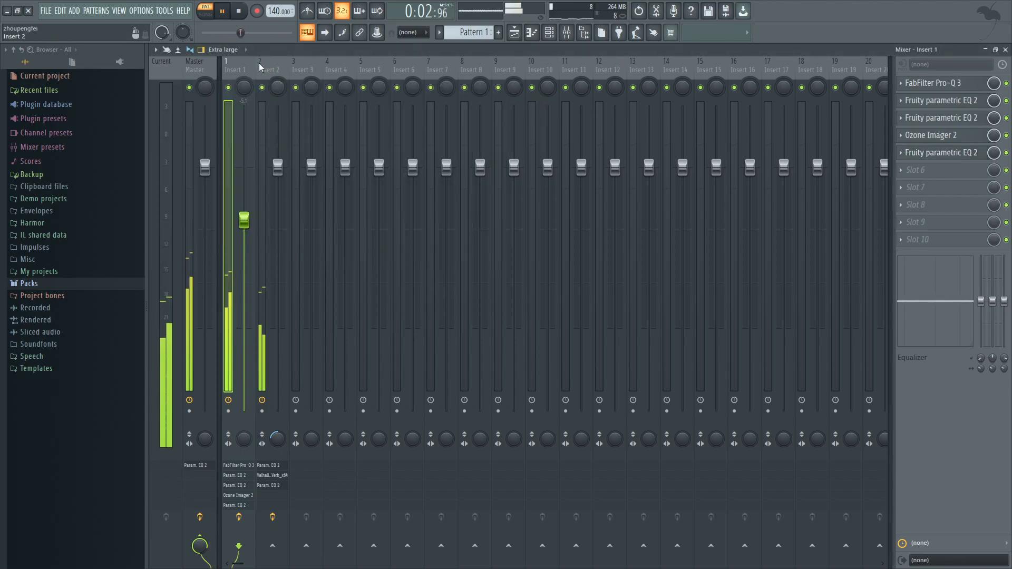
left_click_drag(283, 171, 278, 143)
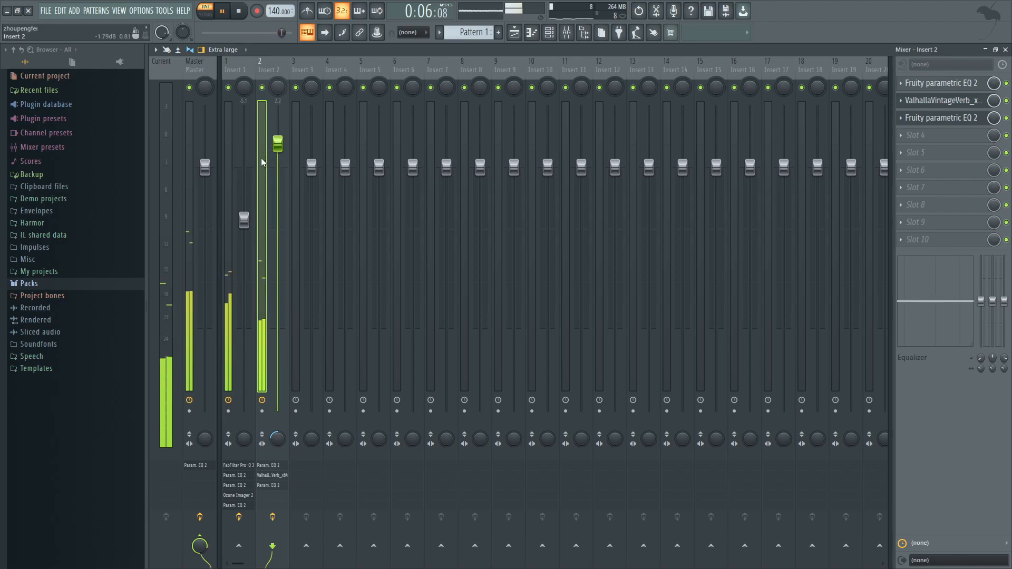
Try panning Insert 1 30% left, return it to about centre, and offset Insert 2's panning slightly during playback
left_click(235, 86)
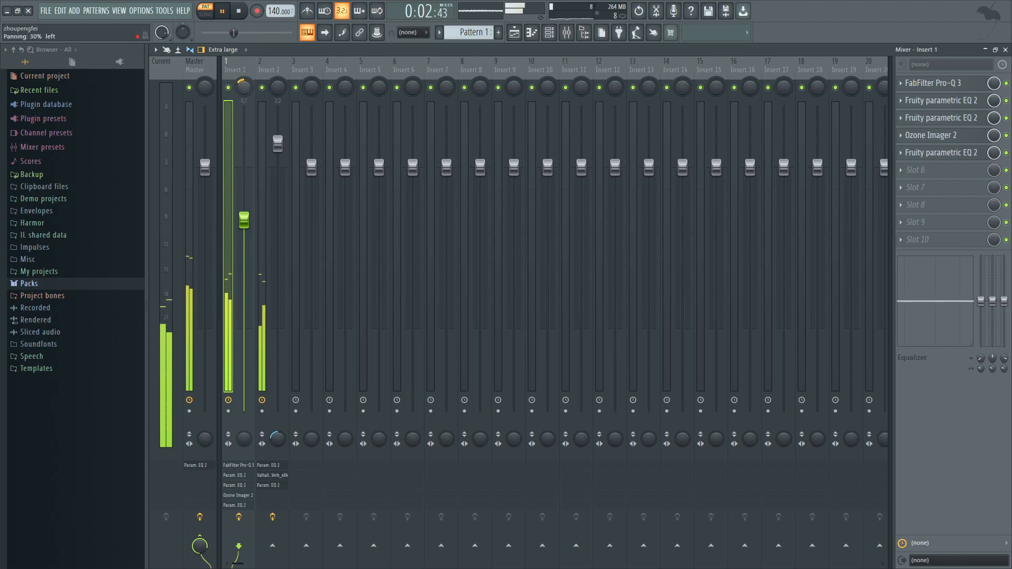
left_click_drag(243, 87, 244, 82)
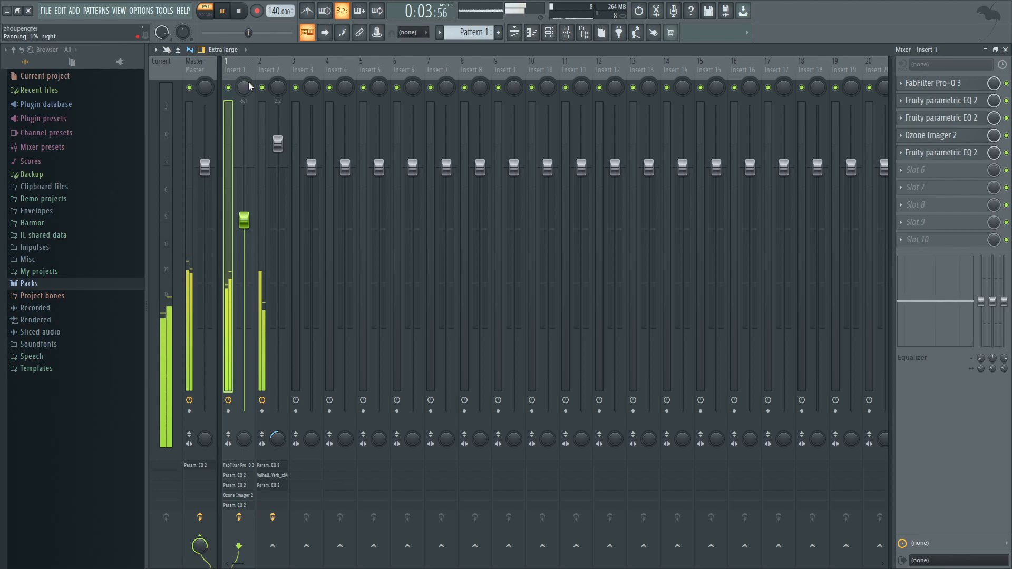
left_click_drag(277, 85, 277, 97)
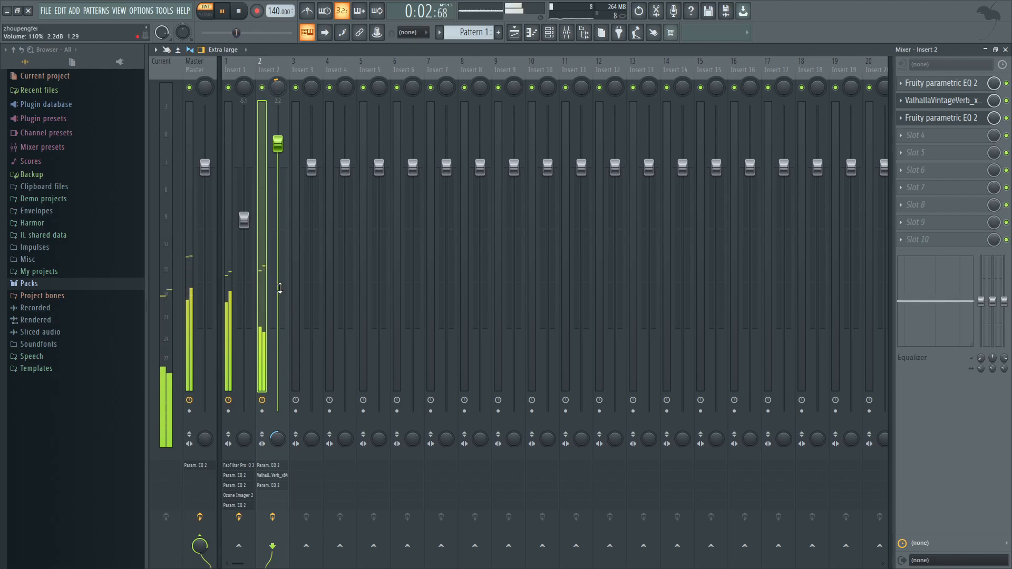
key("space")
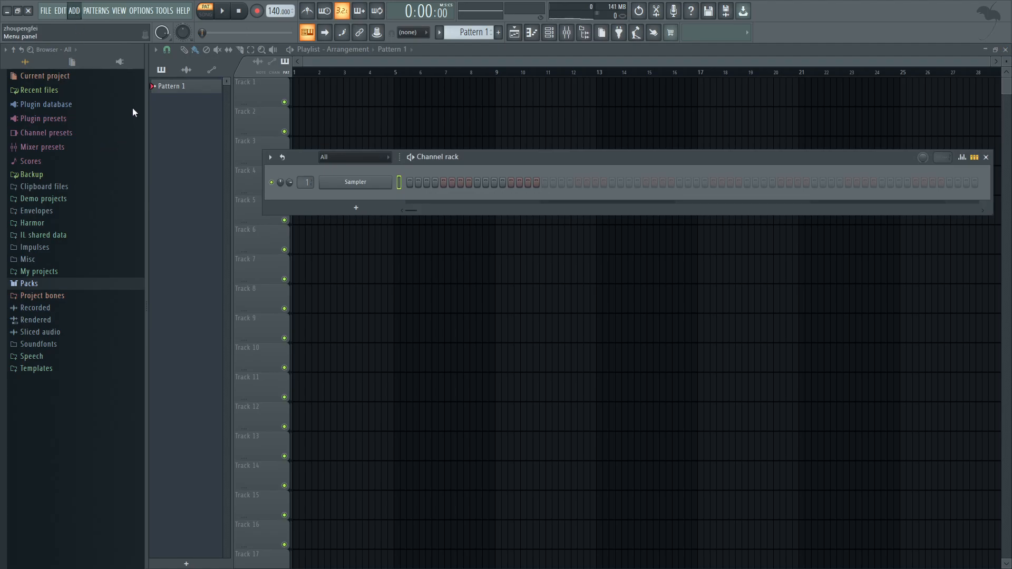
Add a GMS channel, load the Default program from its User bank, and delete the Sampler channel
left_click(188, 138)
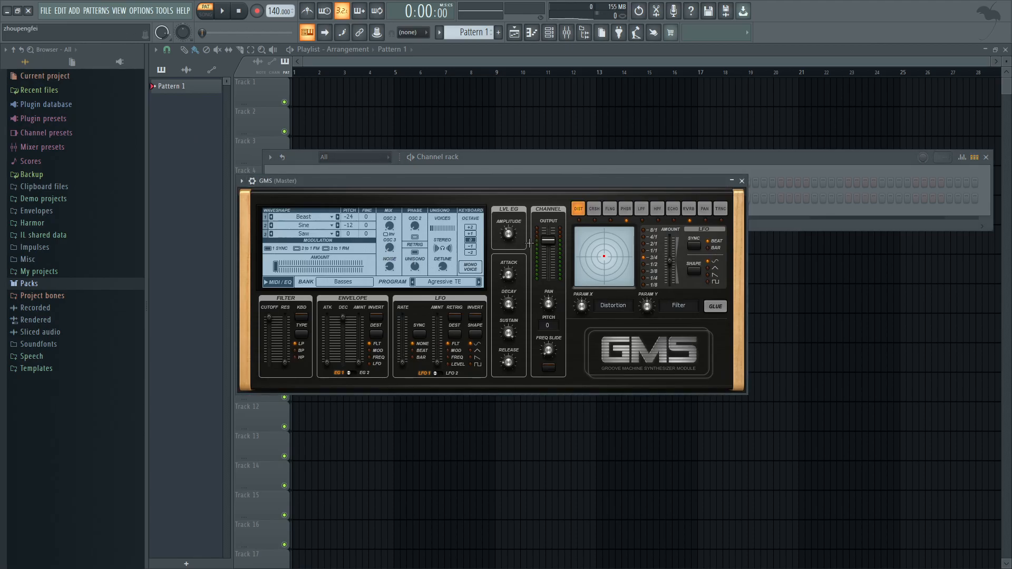
left_click(434, 283)
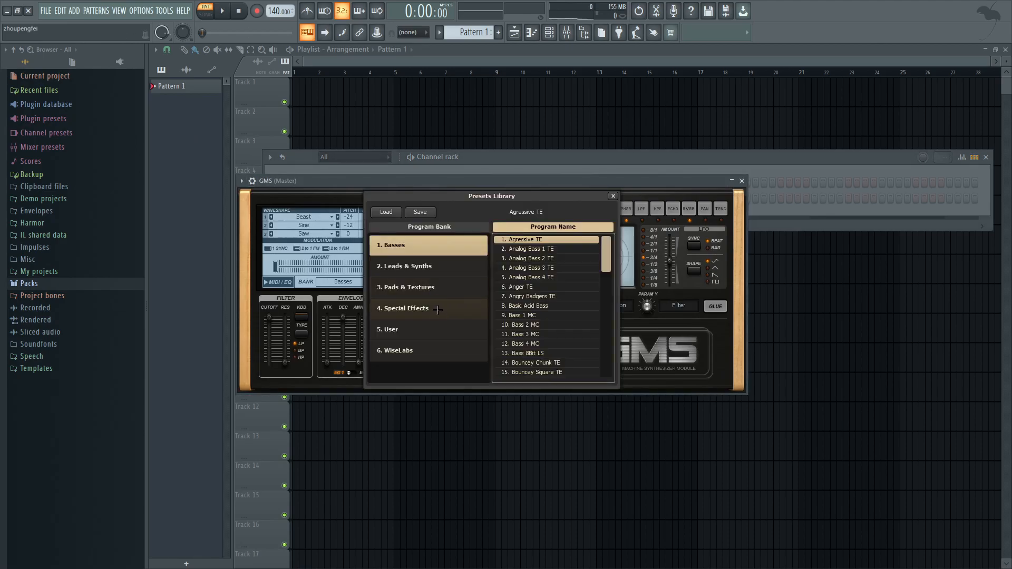
left_click(441, 330)
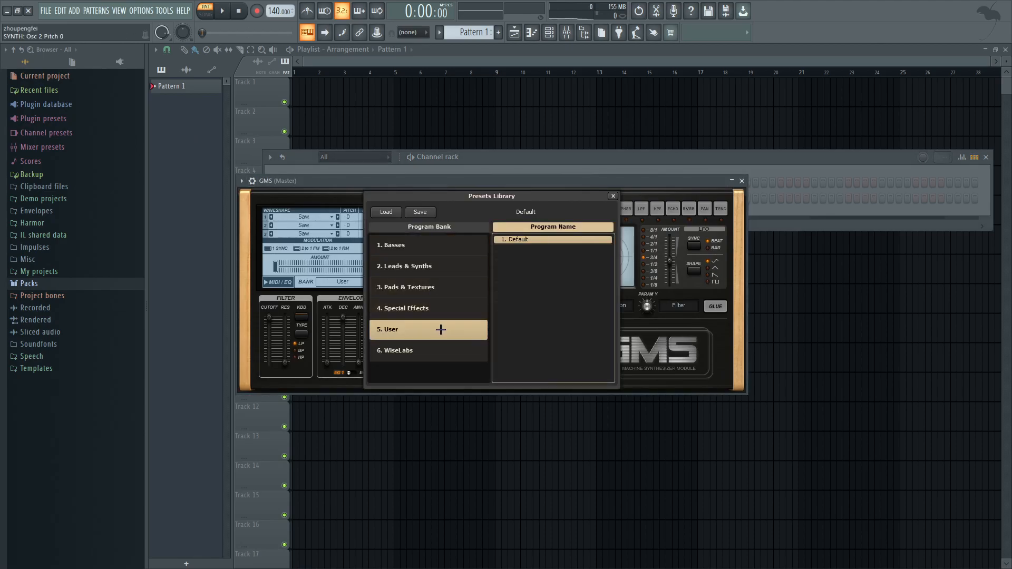
left_click(537, 240)
left_click_drag(411, 182, 697, 178)
left_click(371, 178)
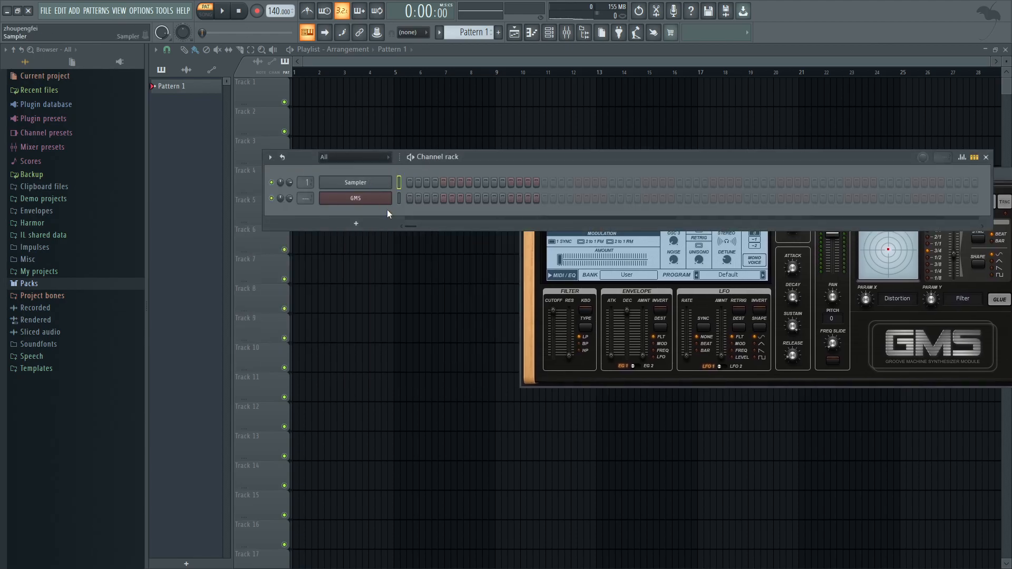
key("alt+Delete")
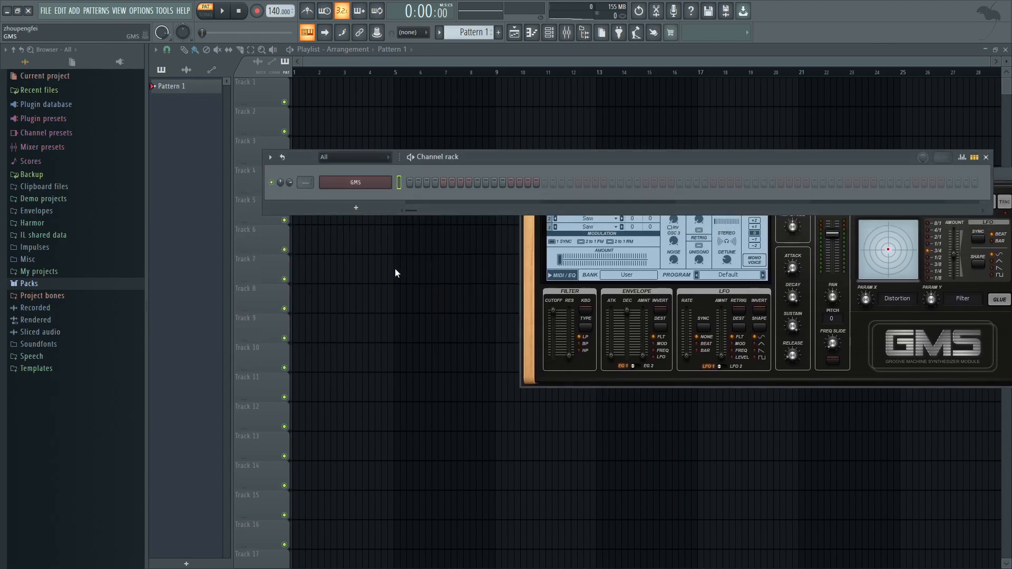
key("alt+c")
left_click(371, 206)
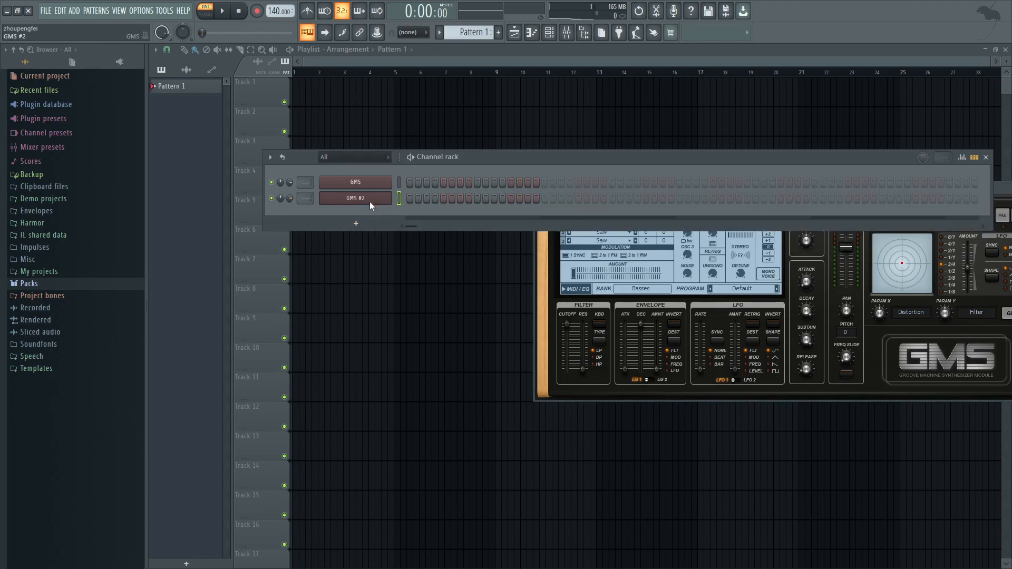
key("alt+Delete")
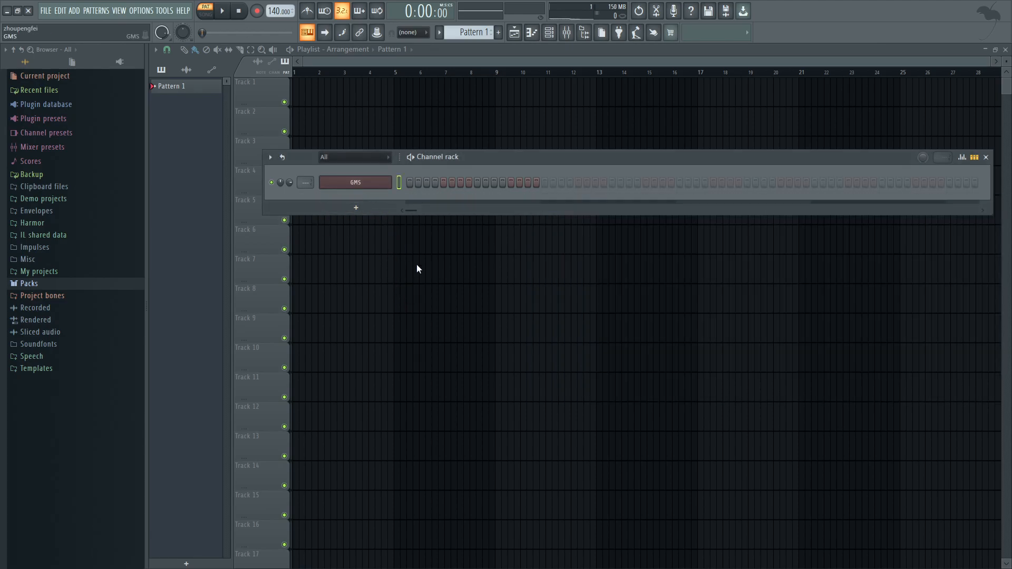
Clone the GMS channel twice and route the three channels to mixer inserts 1, 2 and 3
key("alt+c")
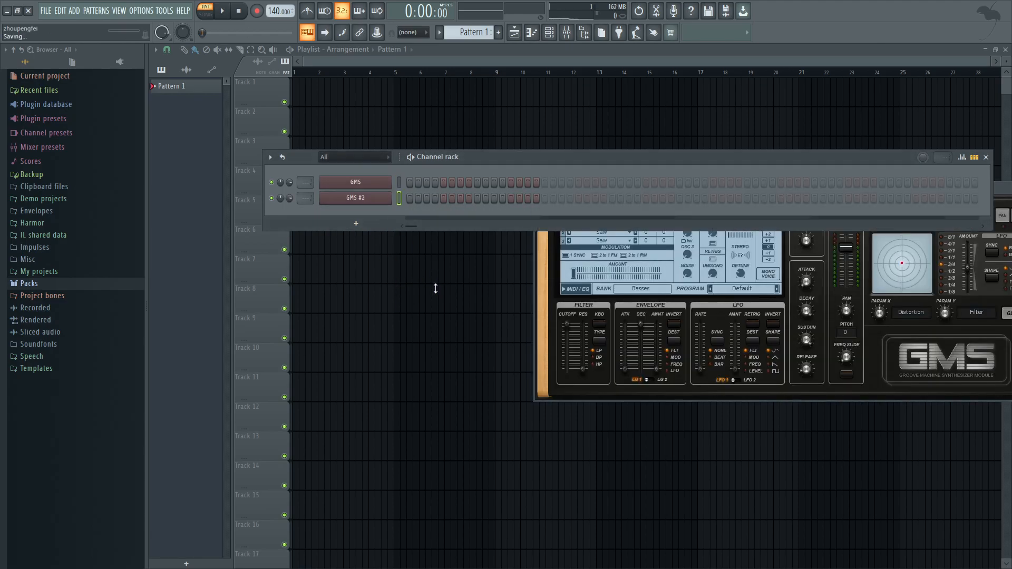
key("alt+c")
left_click_drag(303, 178, 303, 175)
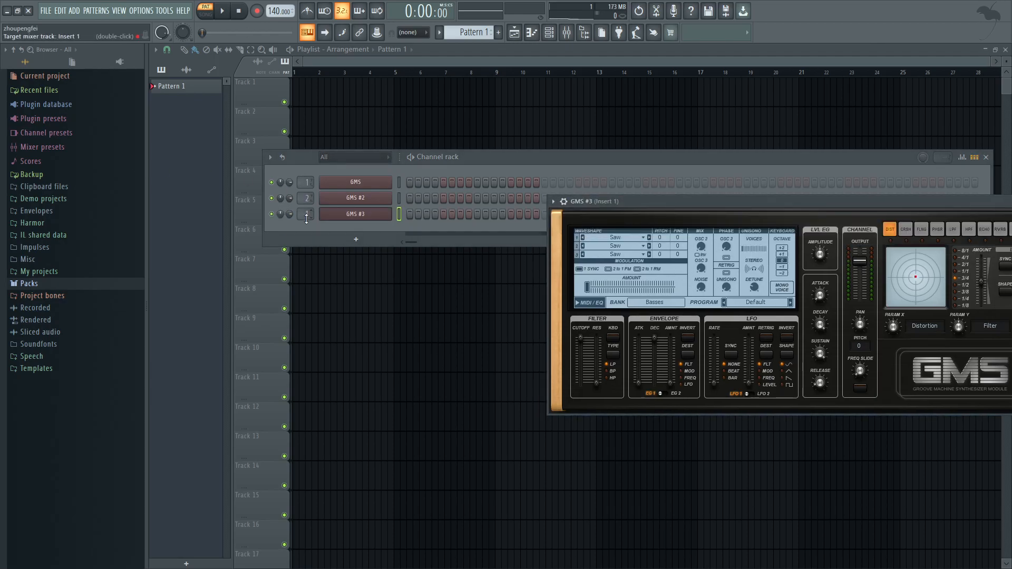
left_click_drag(307, 213, 307, 217)
Paste the four-bar chord pattern into the piano rolls of all three GMS channels and preview it
left_click(384, 173)
left_click(399, 183)
key("space")
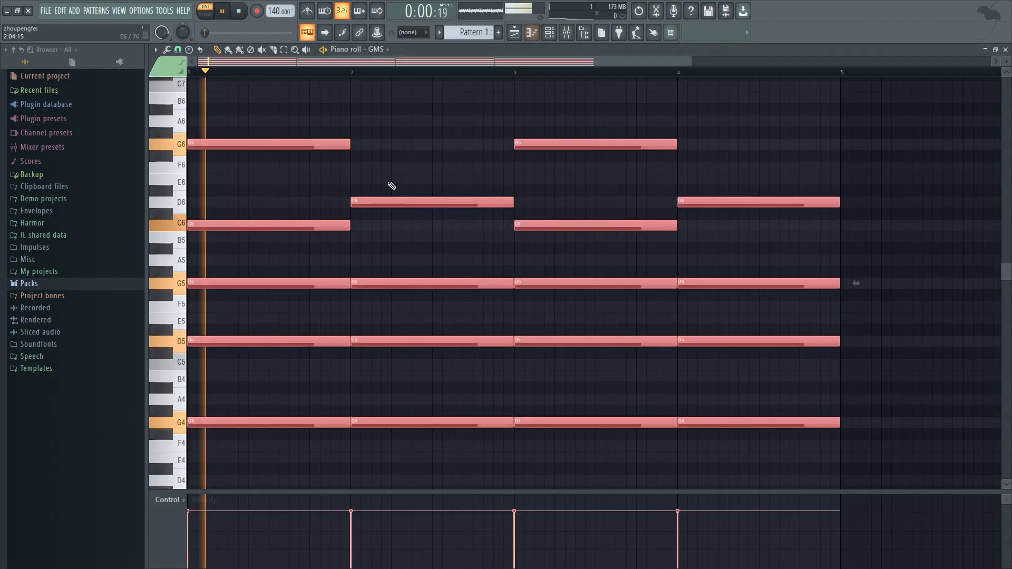
key("space")
key("F6")
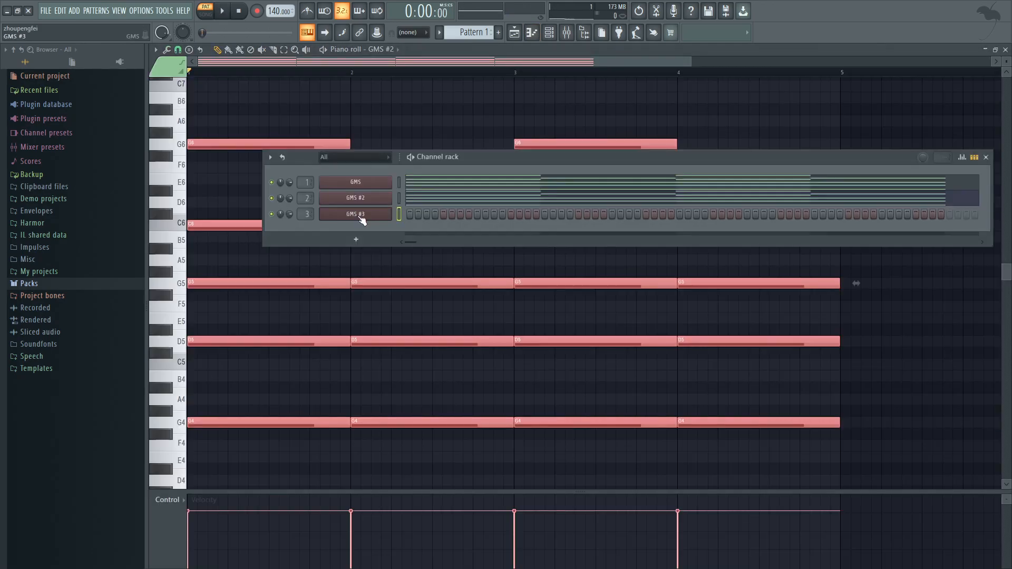
key("F7")
key("ctrl+v")
key("space")
key("space")
key("F6")
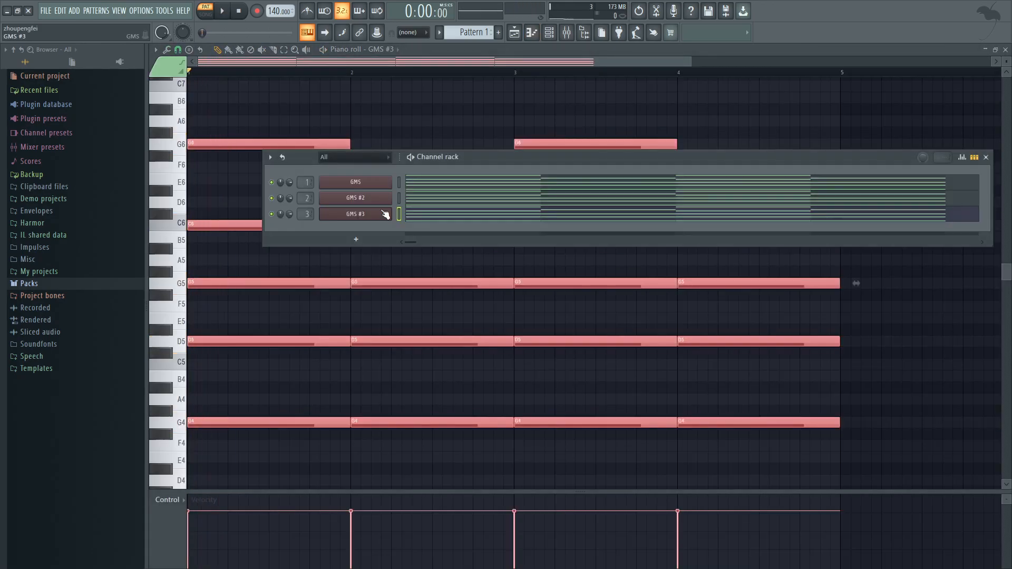
Choose the oscillator 1 waveform in the first GMS channel, and set oscillator 1 of GMS #2 to Fox
left_click(355, 182)
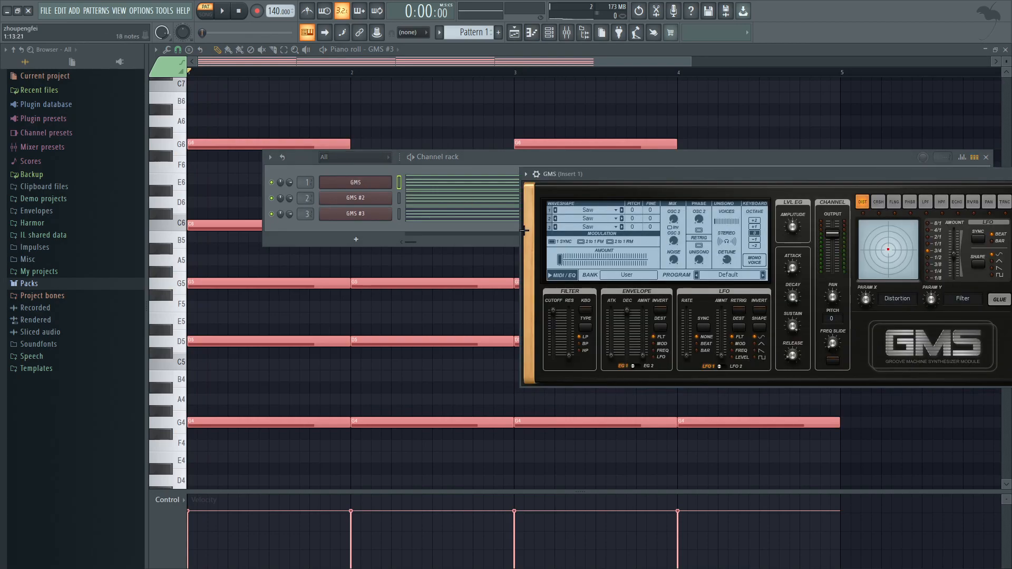
left_click(607, 212)
left_click(654, 209)
left_click(355, 198)
left_click(621, 223)
left_click(666, 293)
Set oscillator 1 of GMS #3 to the Crunch waveform, reviewing the other two GMS channels' waveforms
left_click(355, 213)
left_click(635, 237)
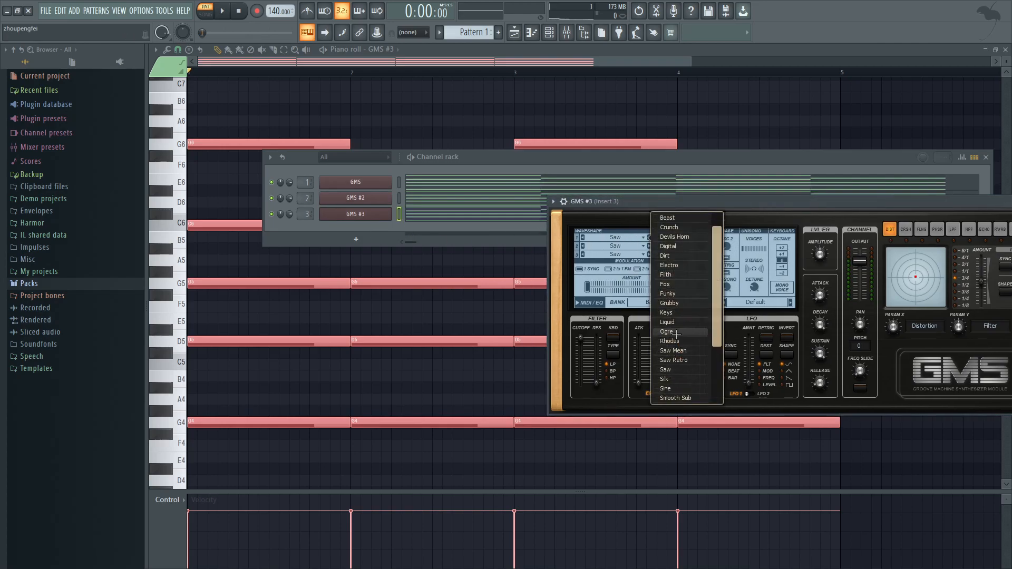
scroll(685, 348, "up", 2)
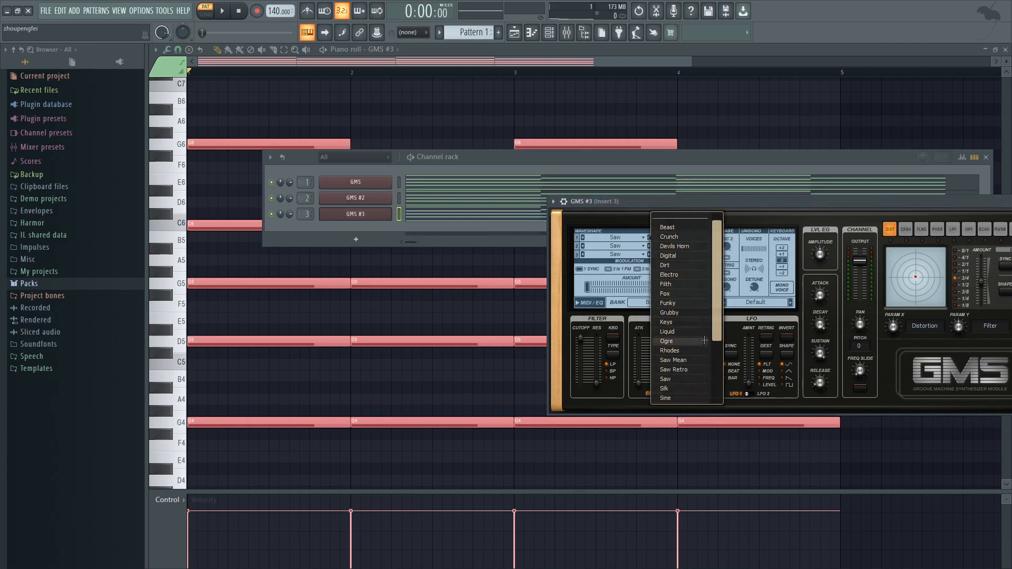
scroll(704, 304, "up", 1)
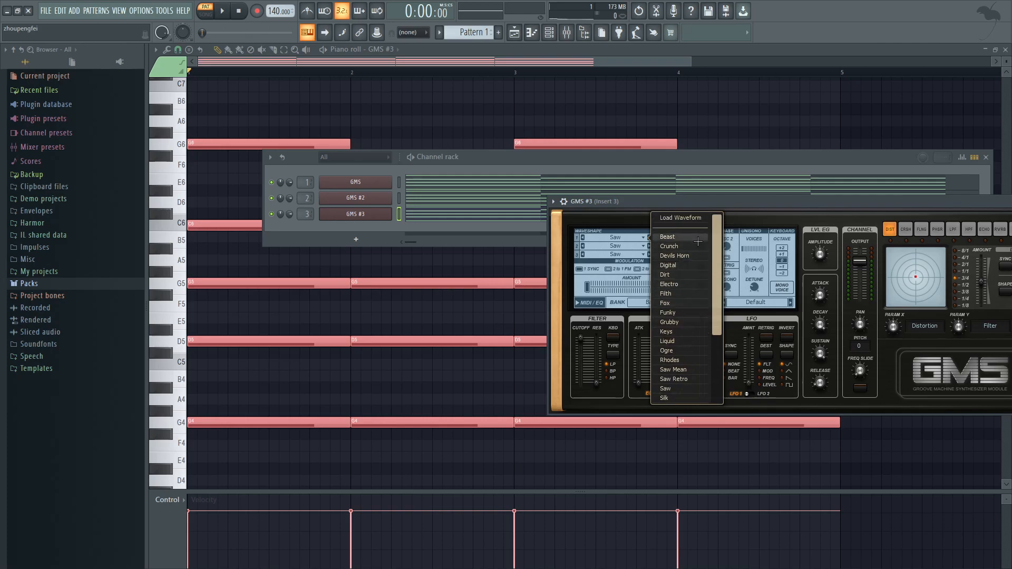
left_click(359, 201)
left_click(364, 198)
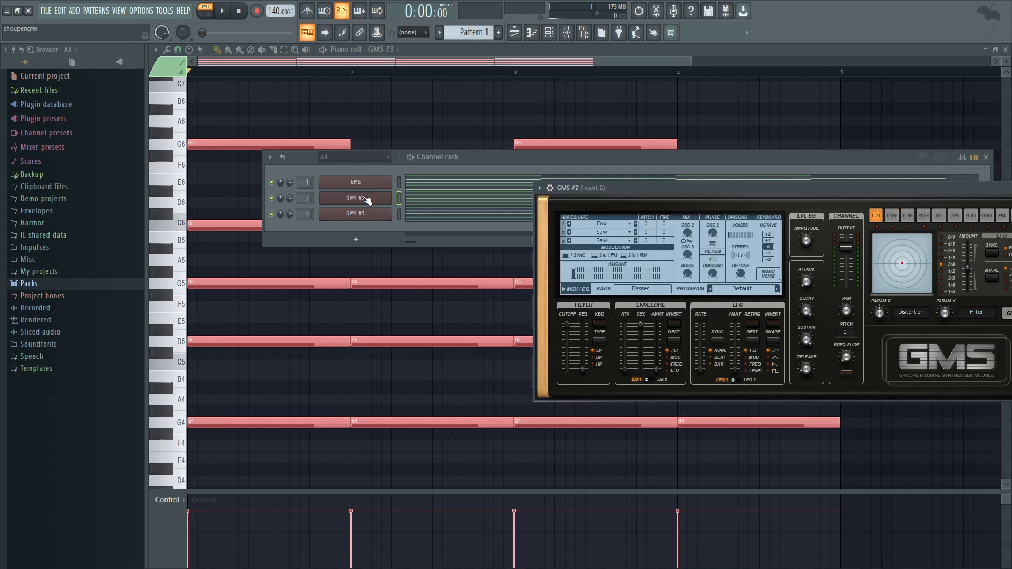
left_click(367, 188)
left_click(372, 212)
left_click(630, 238)
left_click(674, 246)
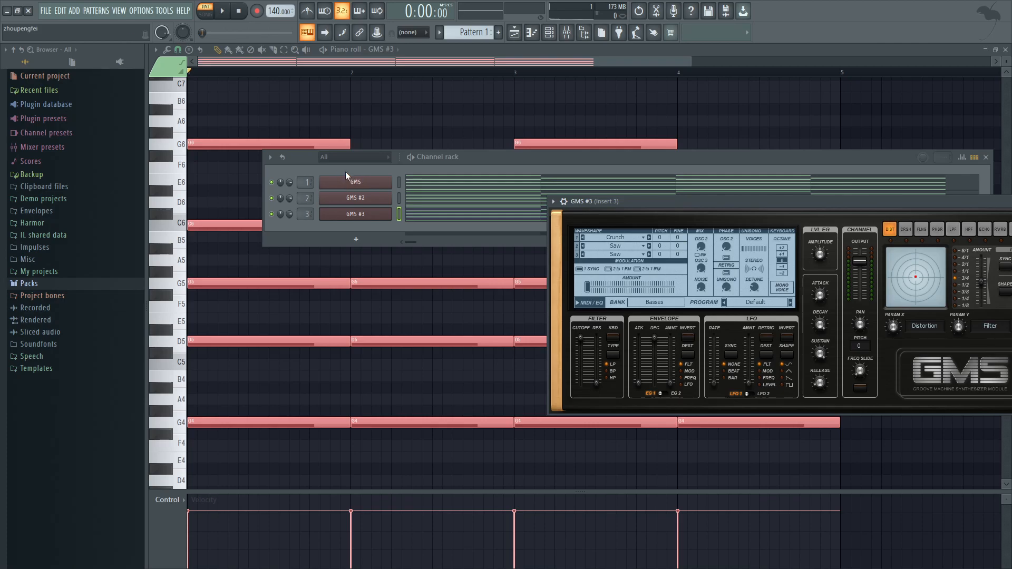
Audition the chord pattern on the first GMS channel and on GMS #3, each with the other channels muted
left_click(399, 182)
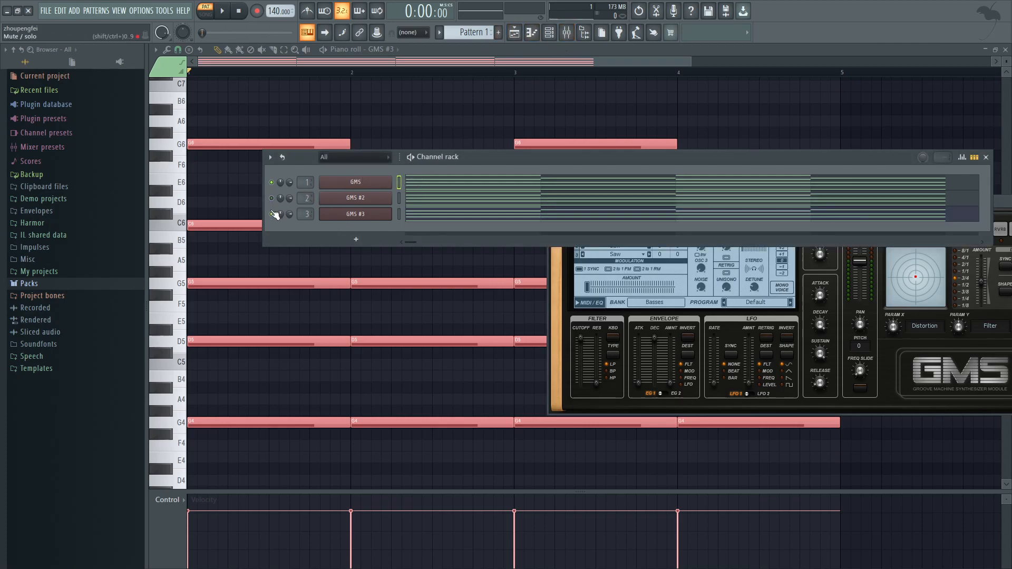
key("space")
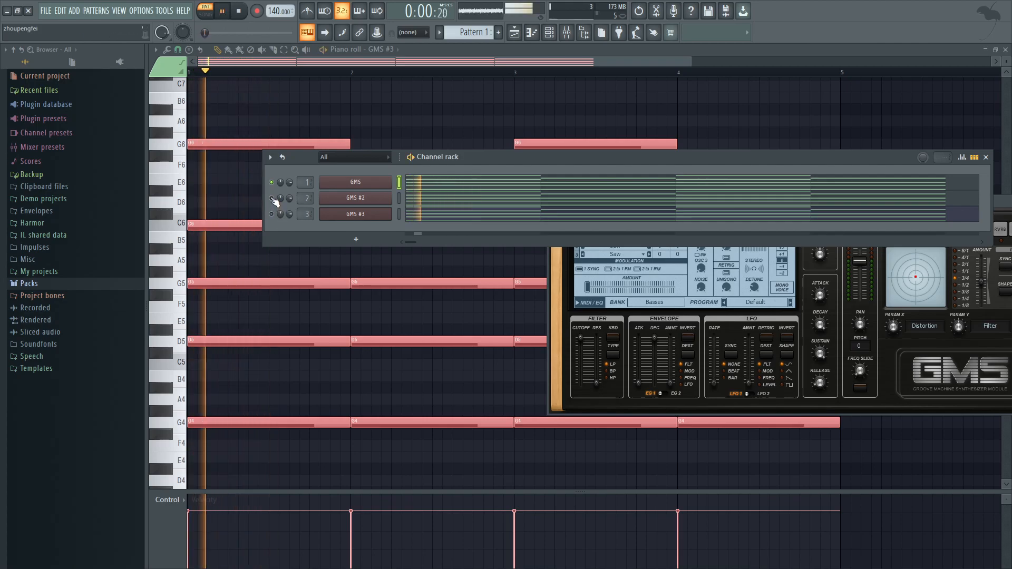
key("space")
right_click(272, 214)
key("space")
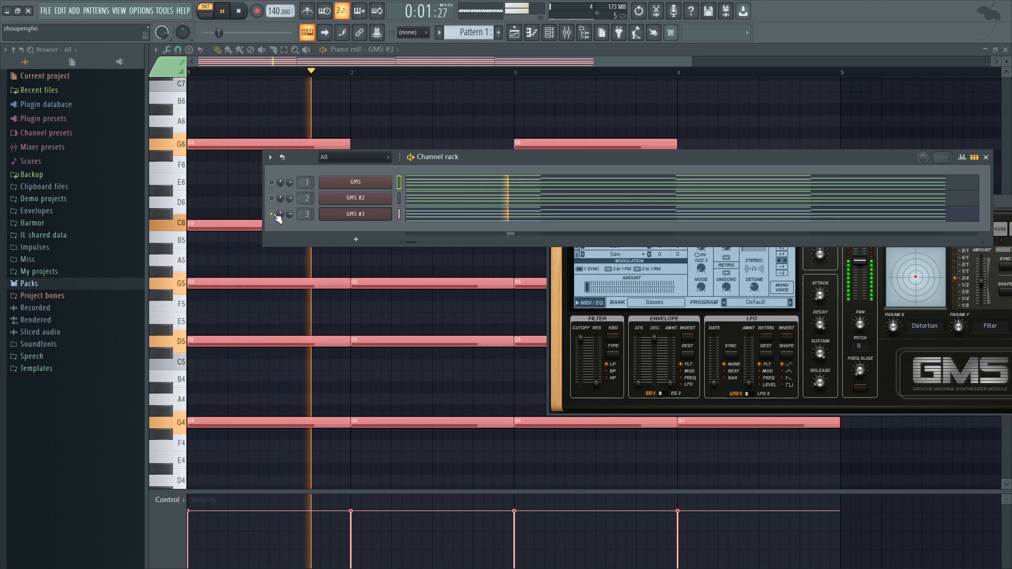
Stop playback and load Fruity parametric EQ 2 on Insert 1 with the 20Hz + 18kHz cut preset
key("space")
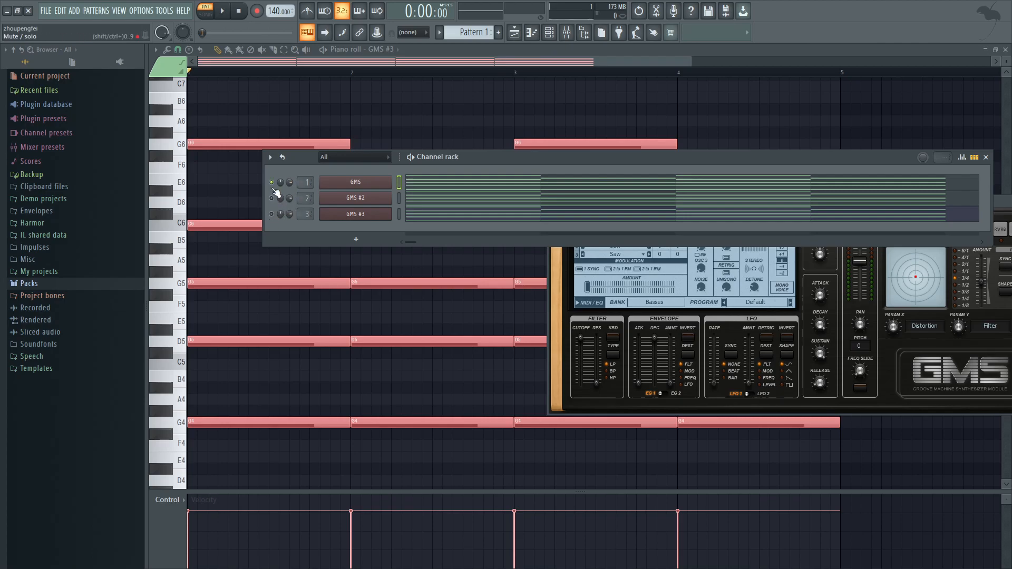
left_click(568, 34)
left_click(572, 37)
left_click(574, 37)
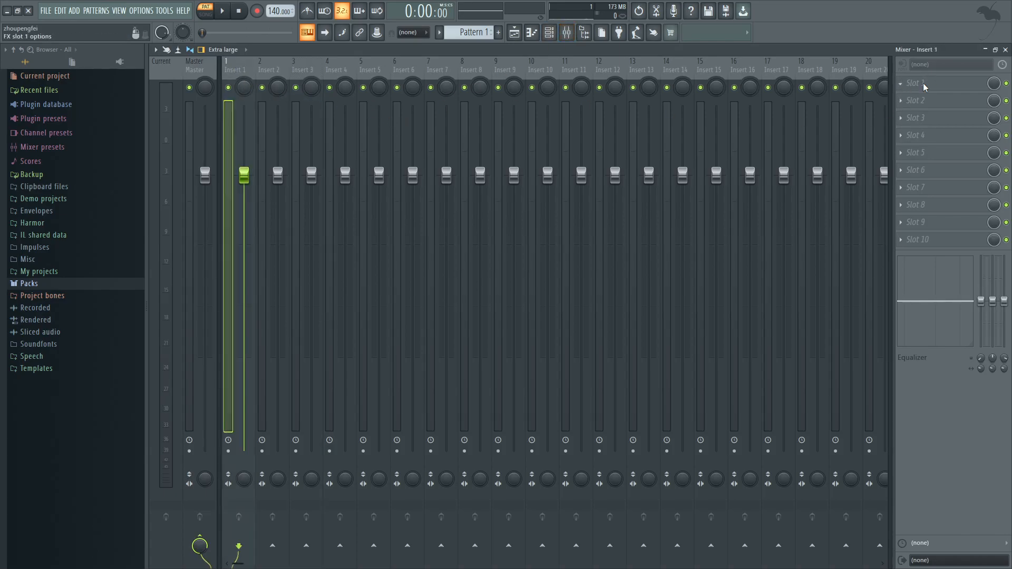
left_click(573, 131)
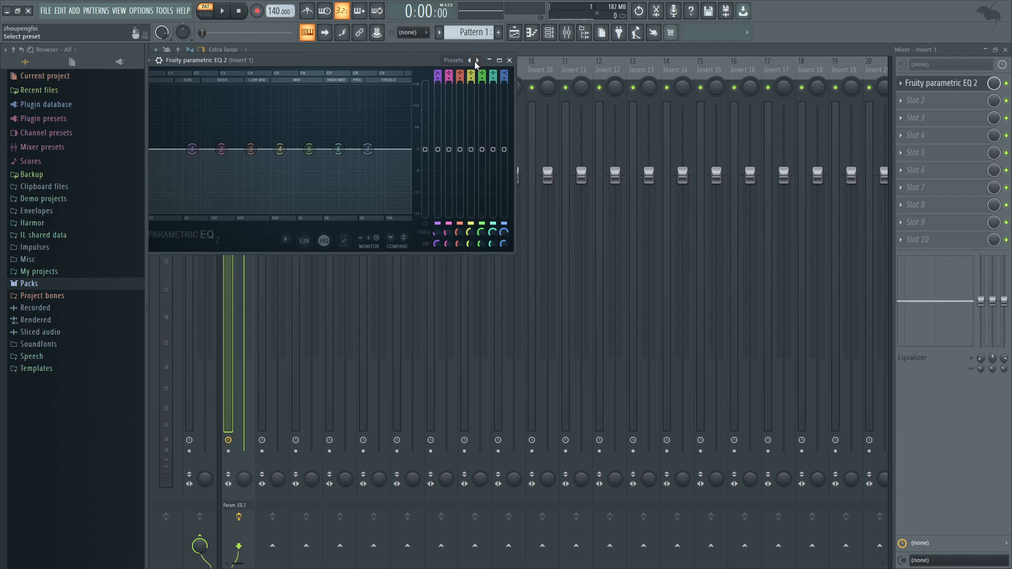
left_click(564, 78)
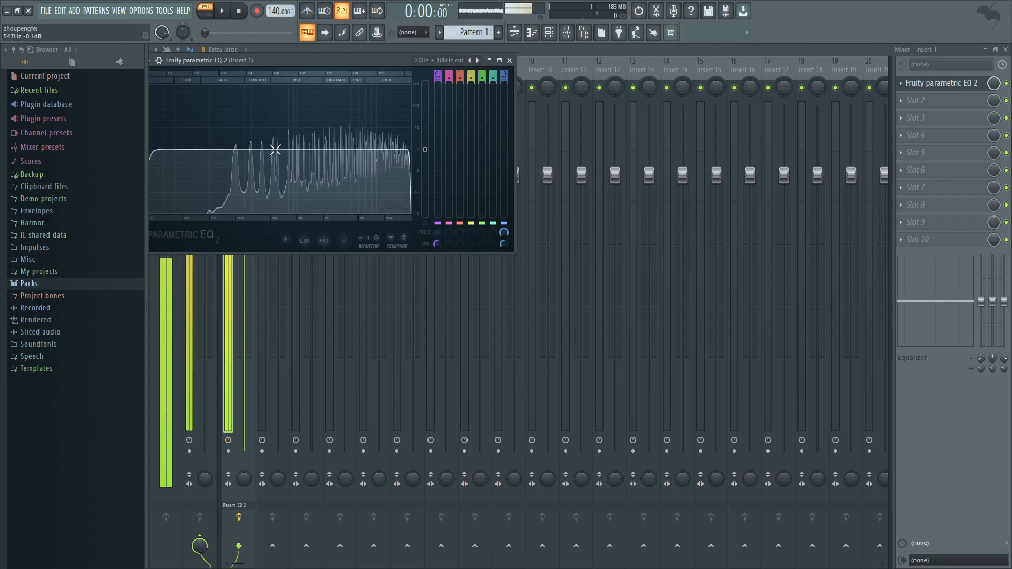
Review the synth settings of the first GMS channel and GMS #2, and audition GMS #2 alone
key("F6")
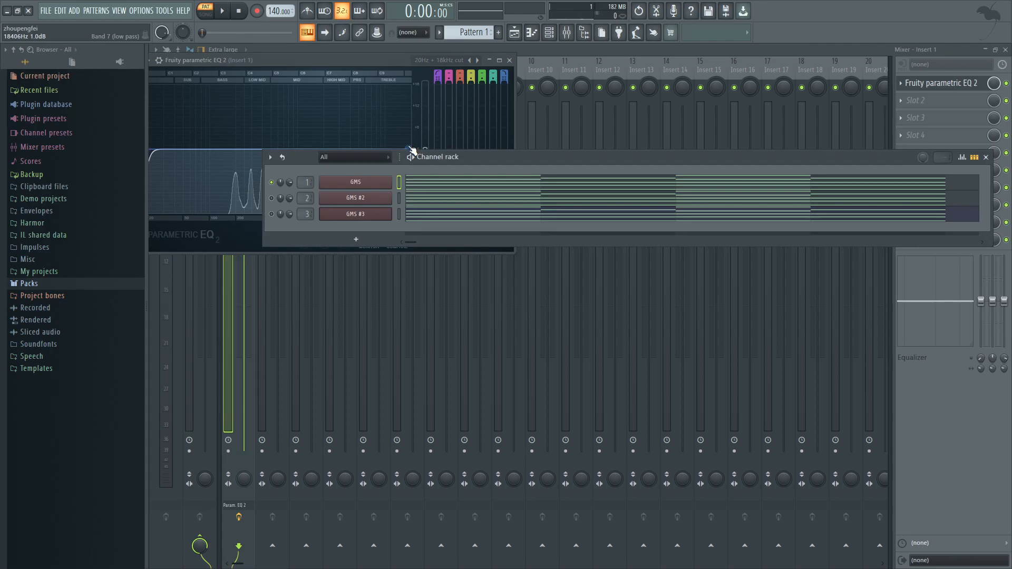
left_click(375, 181)
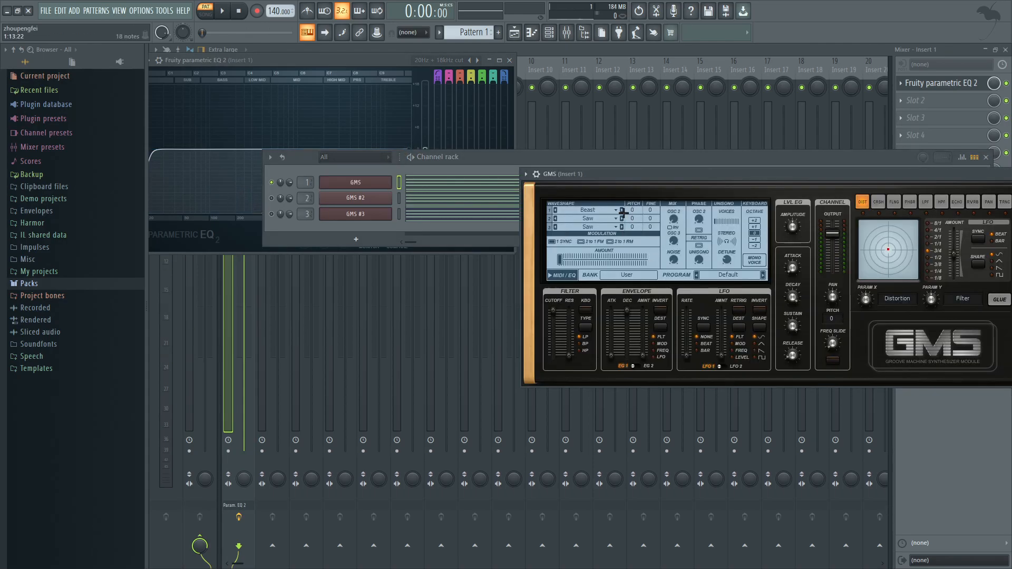
left_click(377, 199)
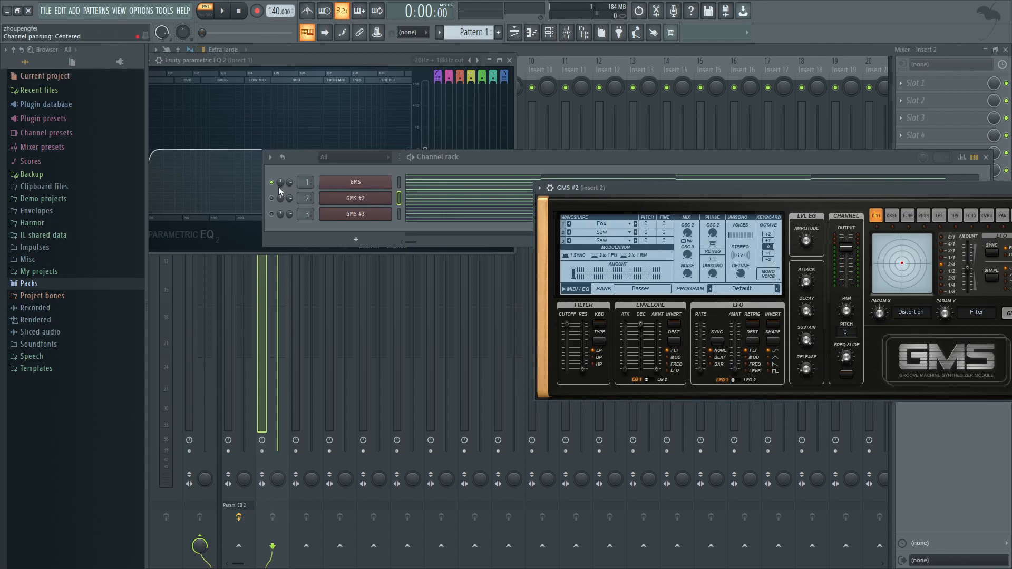
right_click(271, 198)
key("space")
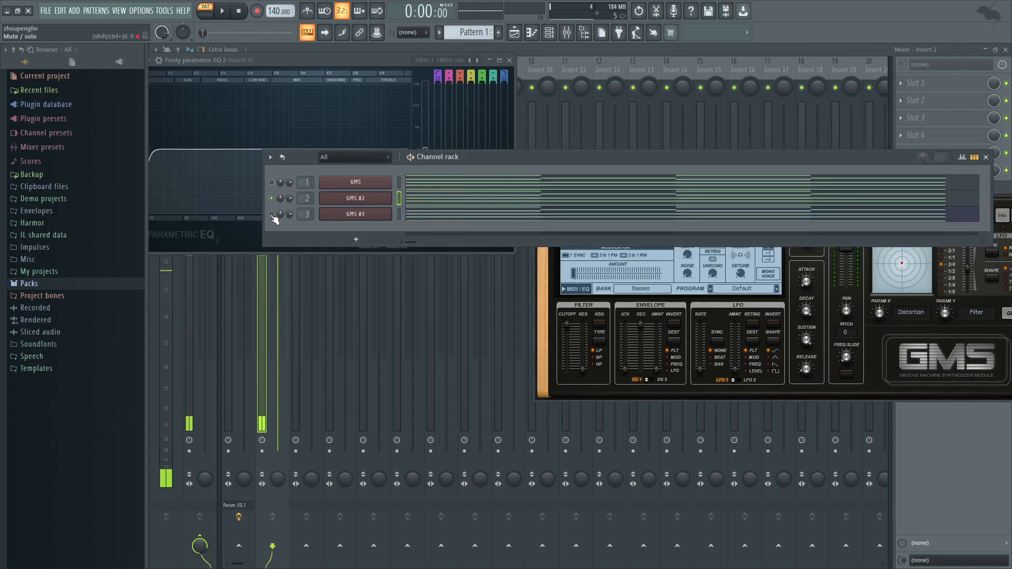
Audition GMS #3 alone and set its oscillator 1 pitch to -12
right_click(272, 182)
right_click(271, 214)
left_click(356, 214)
key("space")
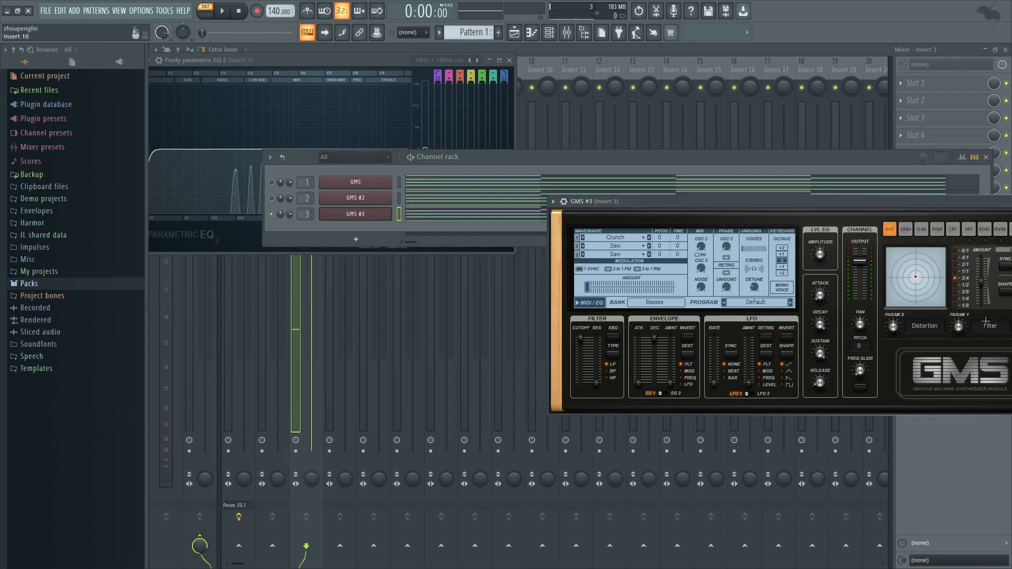
left_click_drag(663, 238, 662, 258)
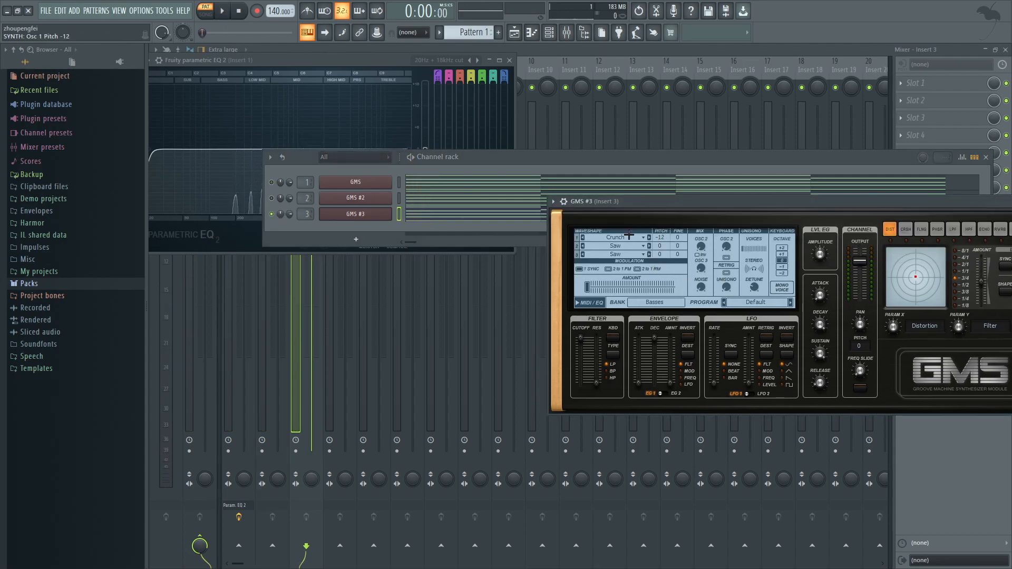
Compare GMS #2 and GMS #3 by playing the chords with different combinations of the channels muted
left_click(399, 198)
left_click(694, 236)
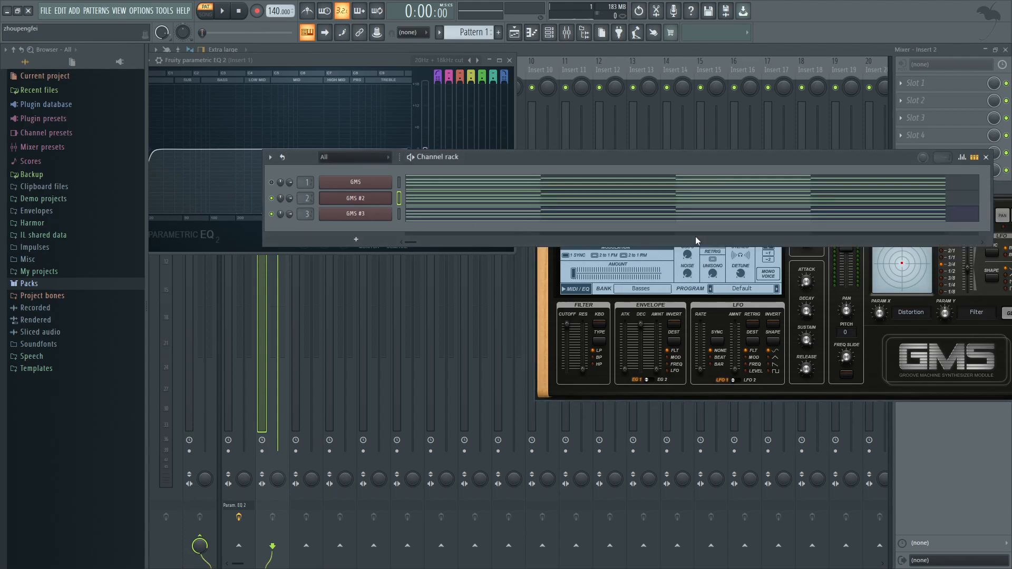
left_click(652, 259)
key("space")
key("space")
left_click(272, 214)
key("space")
key("space")
left_click(272, 214)
left_click(271, 198)
key("space")
key("space")
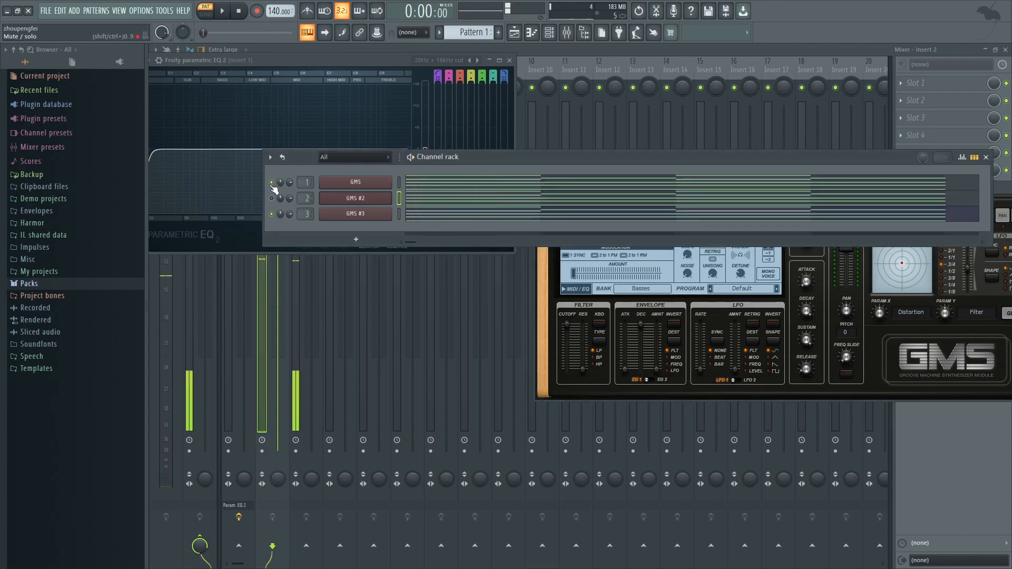
Audition the chords on the first GMS channel and on GMS #2, each with the other channels muted
left_click(272, 182)
key("space")
left_click(271, 213)
key("space")
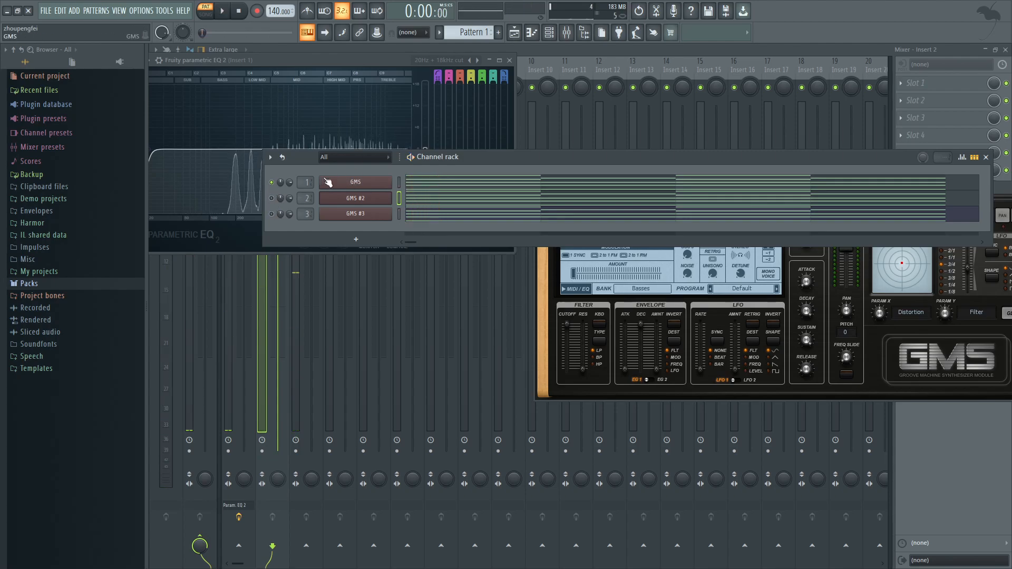
left_click(575, 263)
left_click(272, 198)
left_click(271, 183)
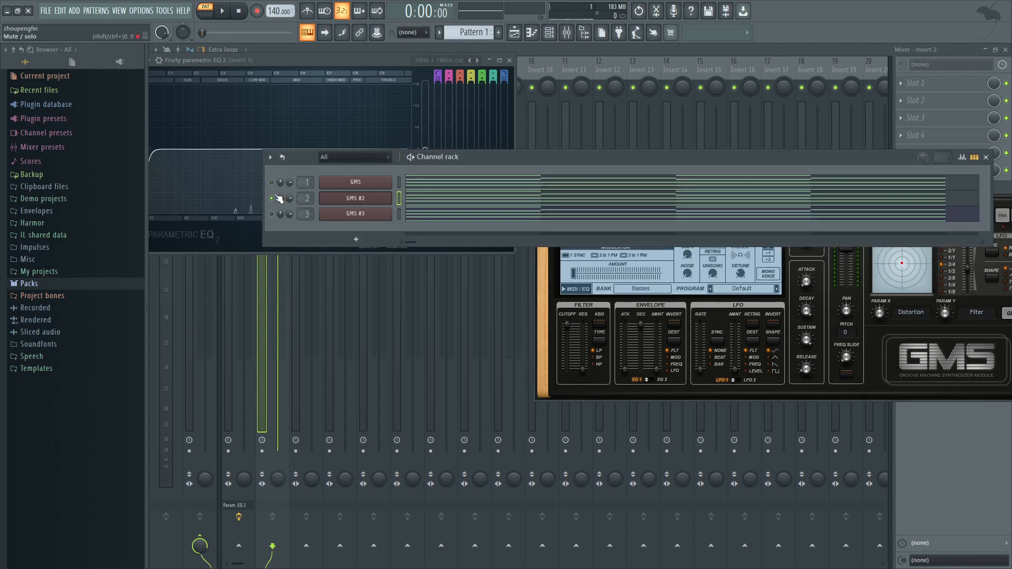
key("space")
key("space")
Delete the four low G4 notes from the GMS #2 piano roll and preview the thinned chords
left_click(503, 199)
scroll(499, 202, "down", 6)
right_click(325, 225)
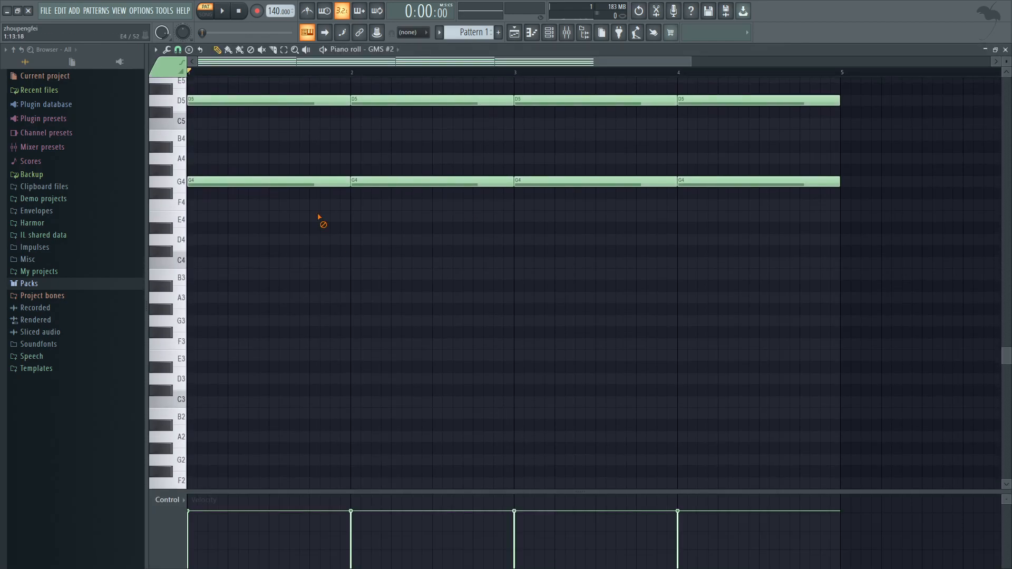
key("space")
scroll(613, 207, "up", 3)
key("Tab")
key("space")
key("Tab")
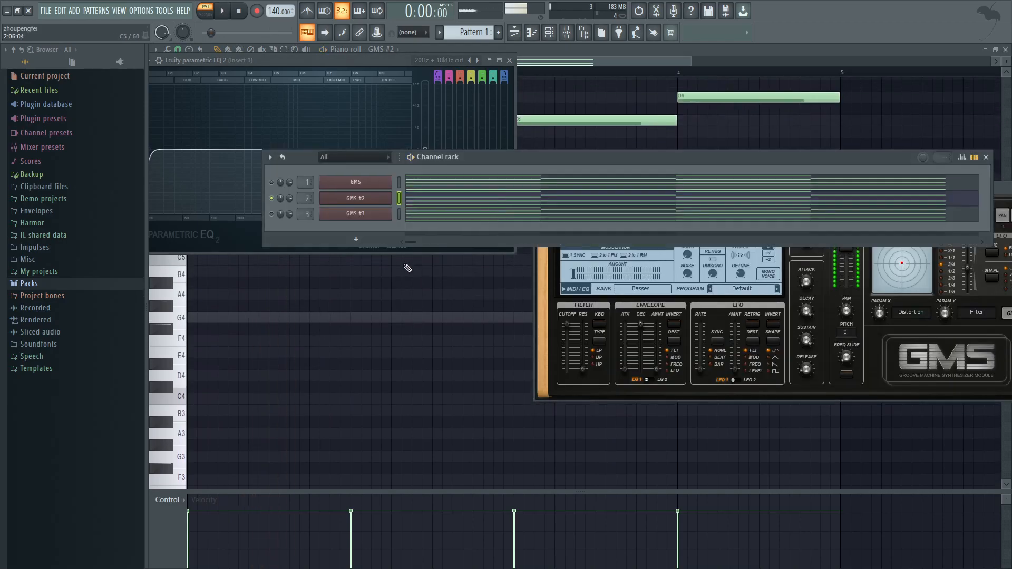
Unmute all three GMS channels and play the layered chords together
right_click(271, 196)
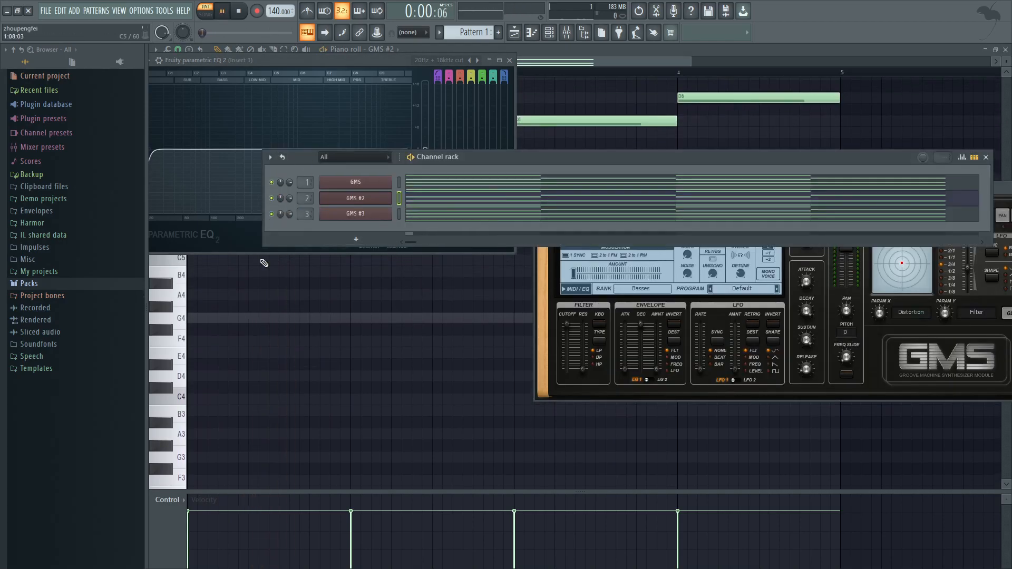
key("space")
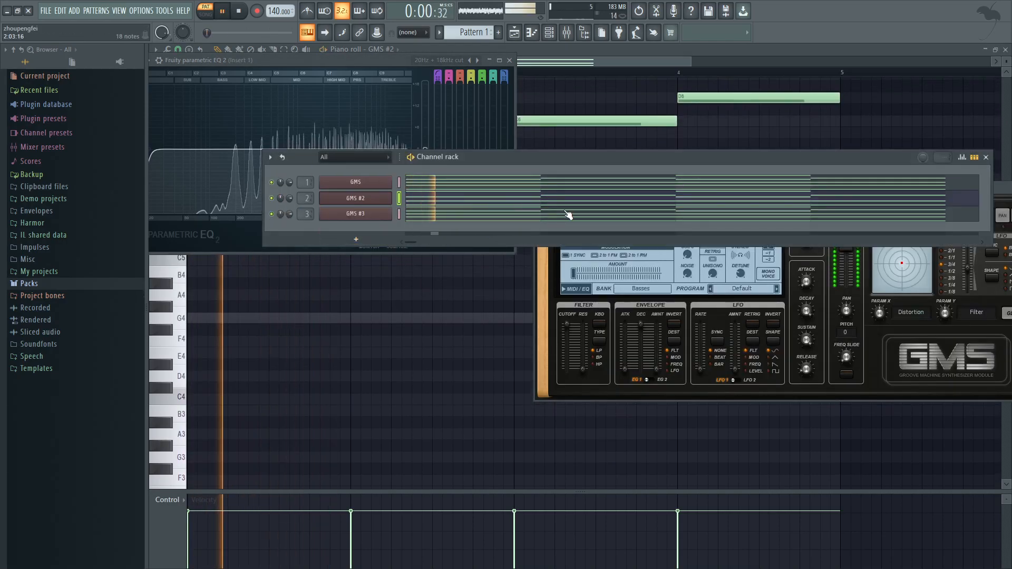
key("space")
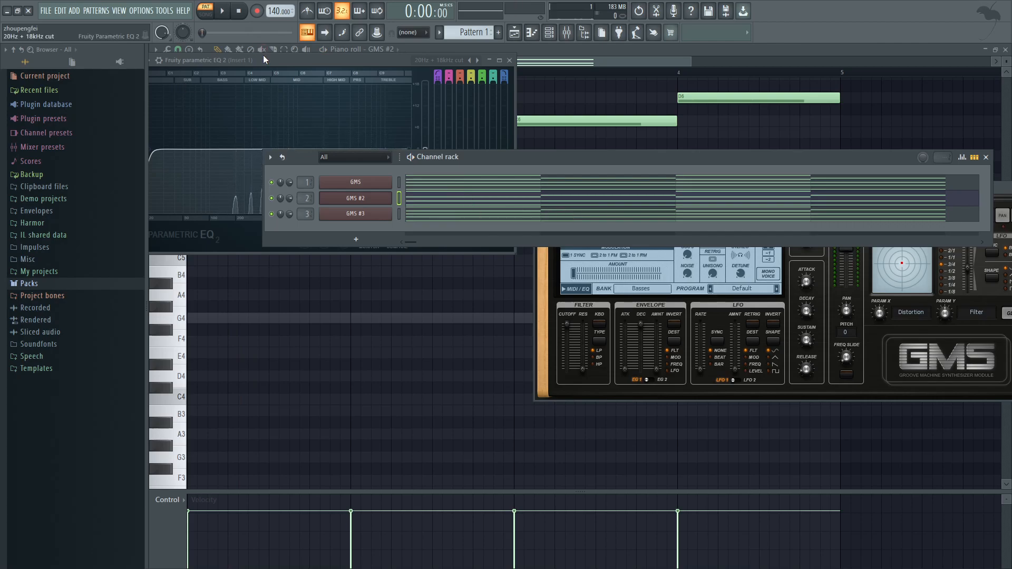
In the Insert 1 EQ, lower the band 7 low-pass to about 3.4 kHz and raise the band 1 high-pass into the low mids
left_click_drag(265, 59, 326, 54)
left_click(542, 195)
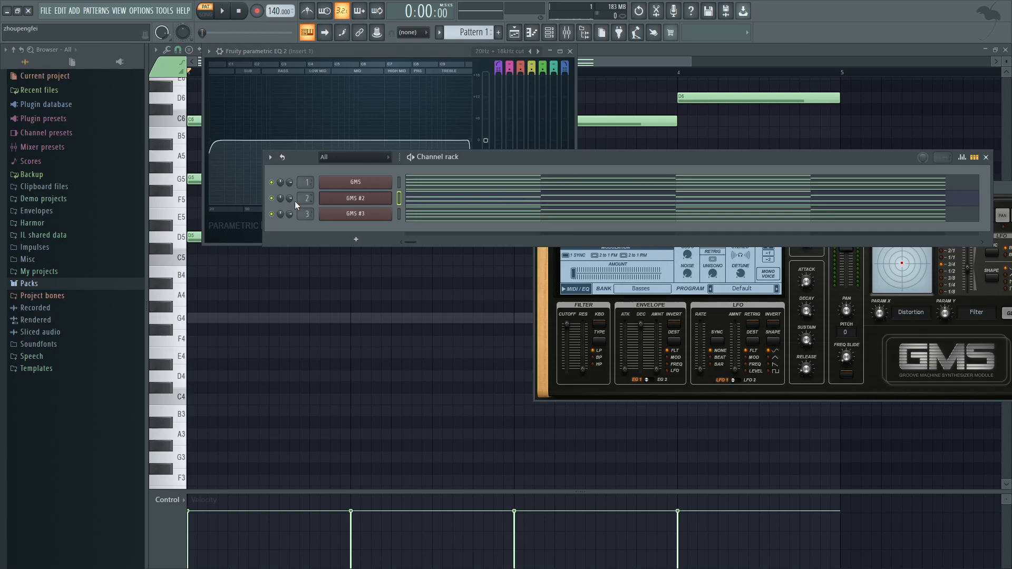
left_click_drag(348, 49, 350, 50)
key("space")
key("space")
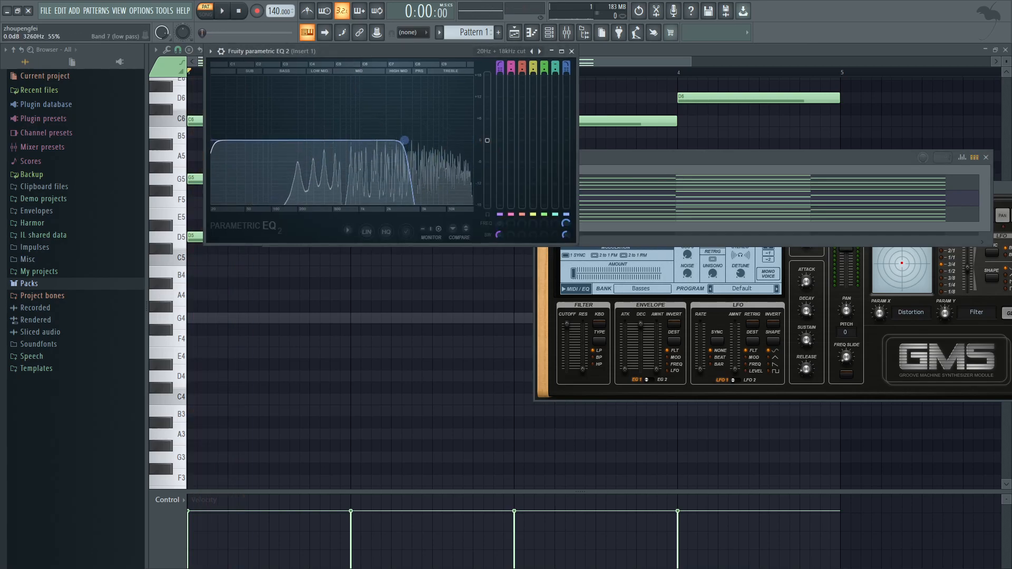
key("space")
key("space")
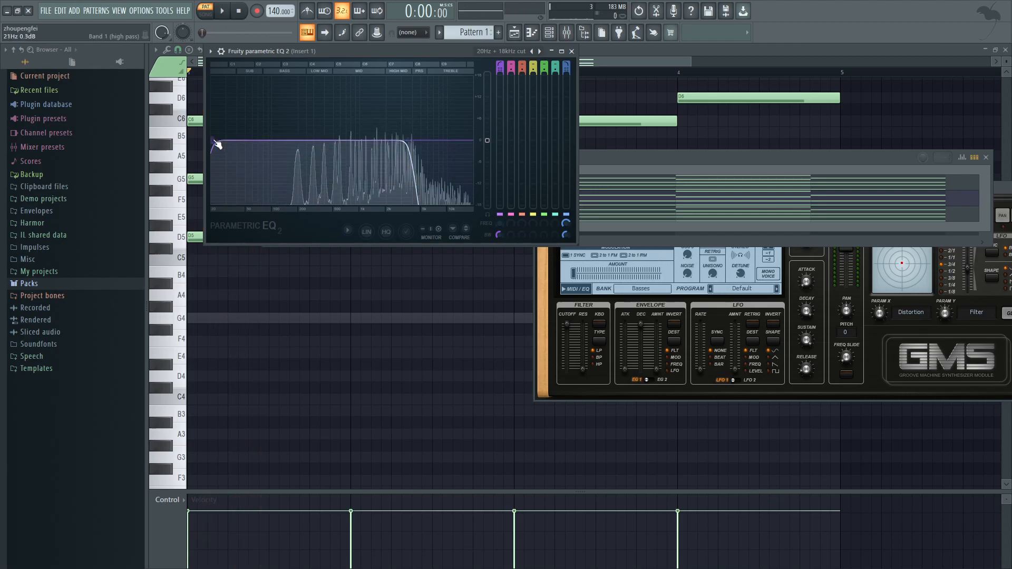
left_click_drag(215, 141, 330, 142)
key("space")
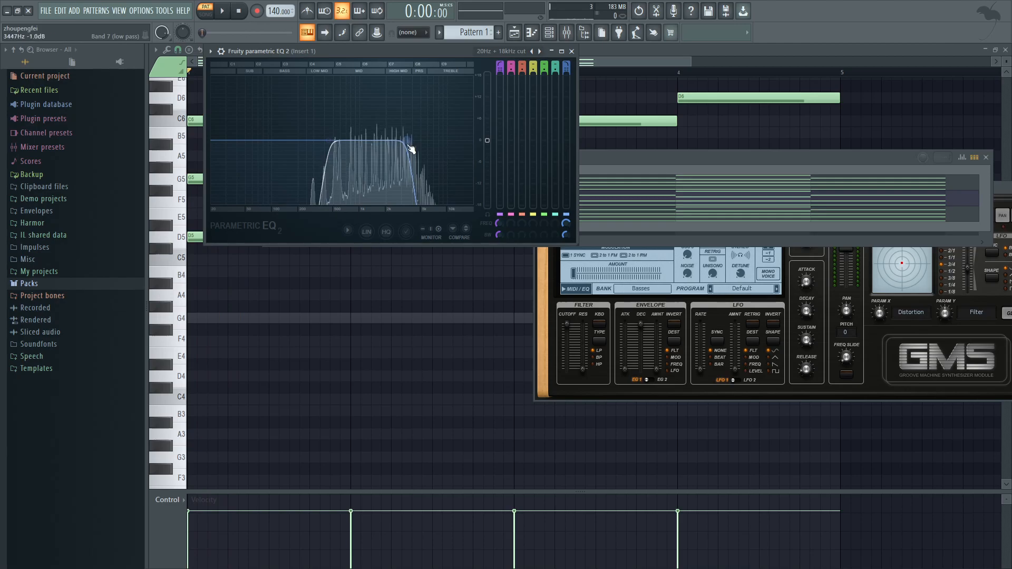
Solo GMS #2 and load Fruity parametric EQ 2 on its mixer track, Insert 2
left_click(573, 40)
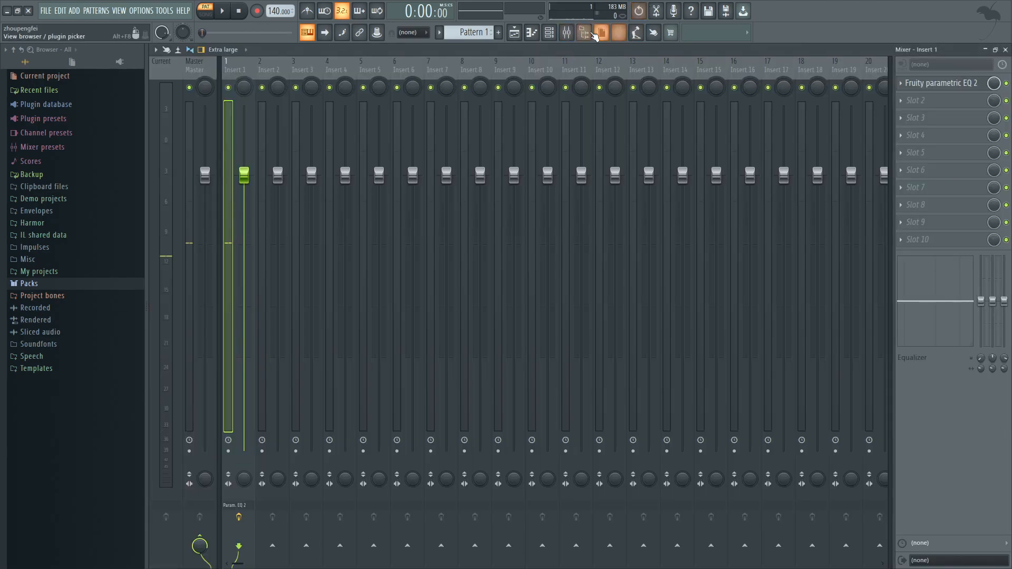
left_click(572, 41)
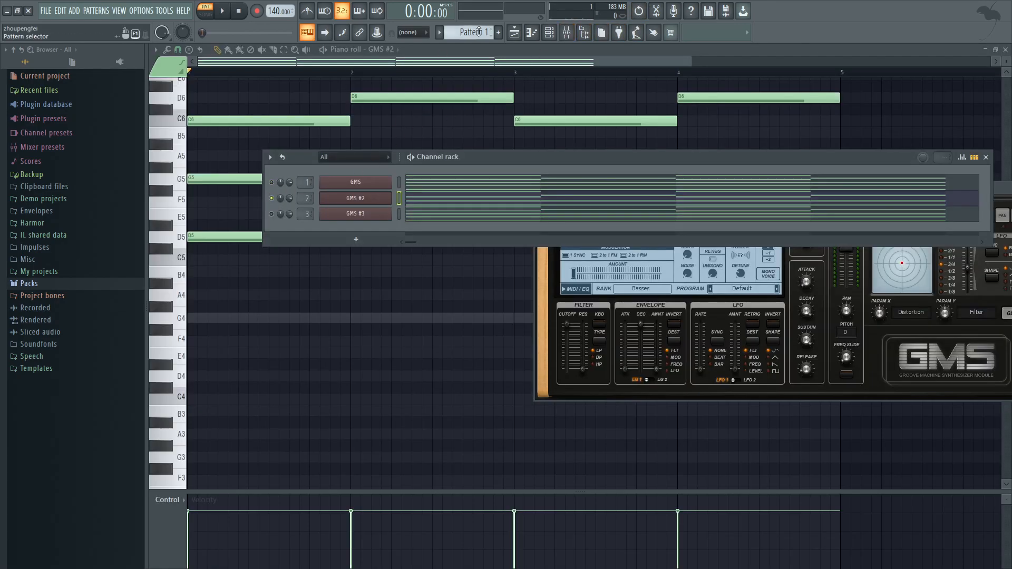
left_click(549, 32)
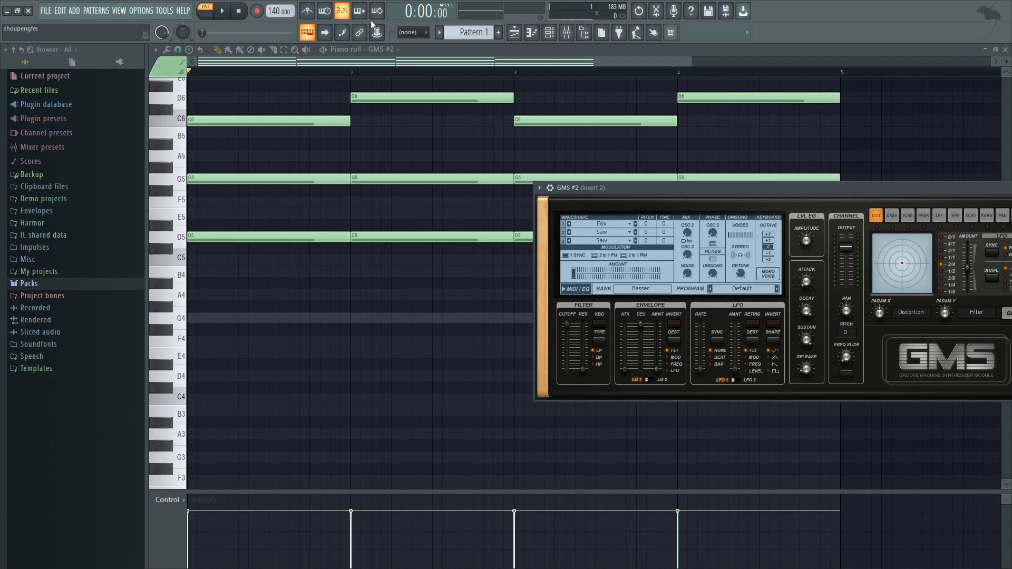
left_click(567, 33)
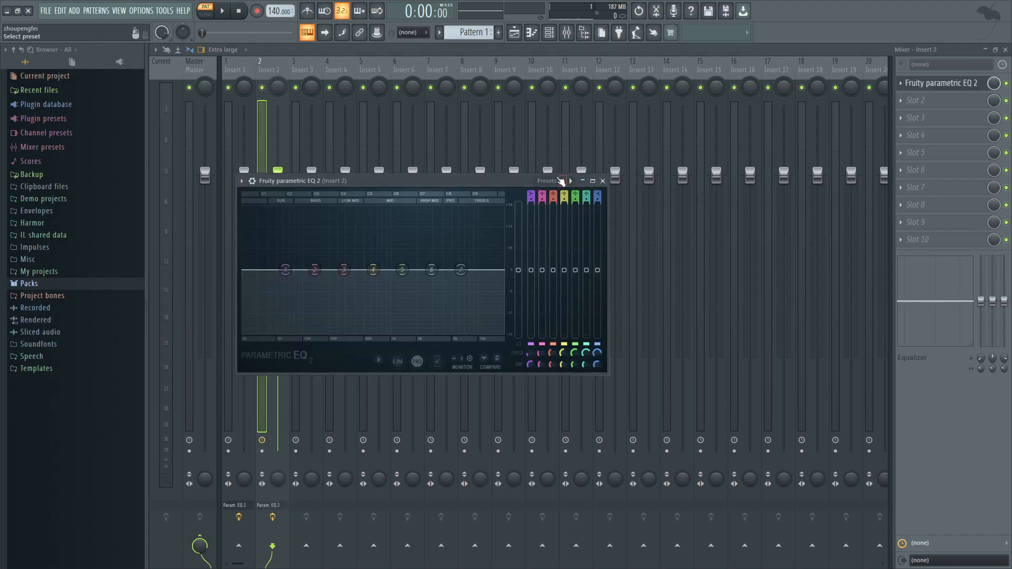
Apply the 20Hz + 18kHz cut preset to the Insert 2 EQ, raise its high-pass to about 1100 Hz and lower its low-pass during playback
key("space")
left_click_drag(242, 269, 406, 270)
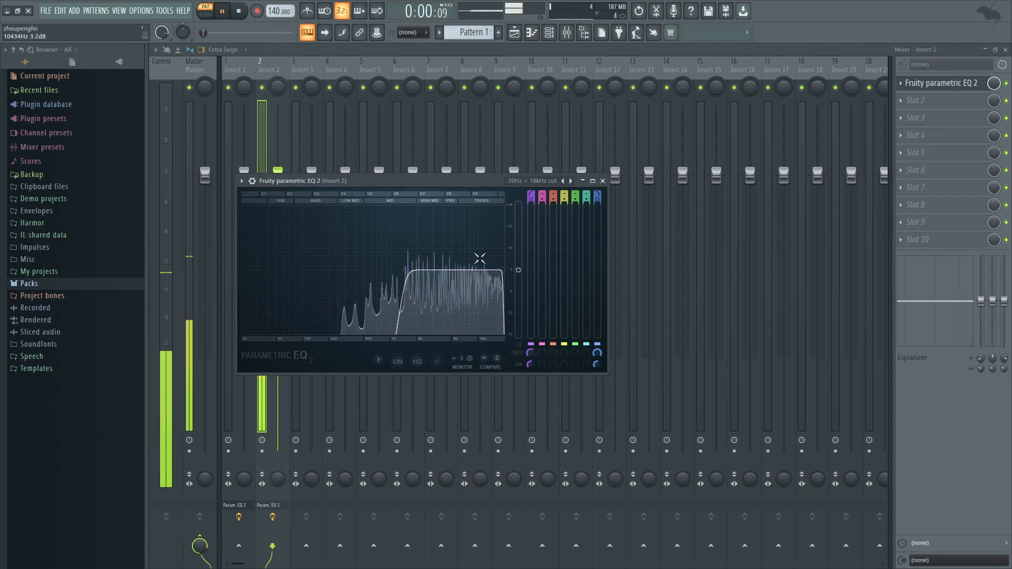
left_click_drag(503, 270, 400, 270)
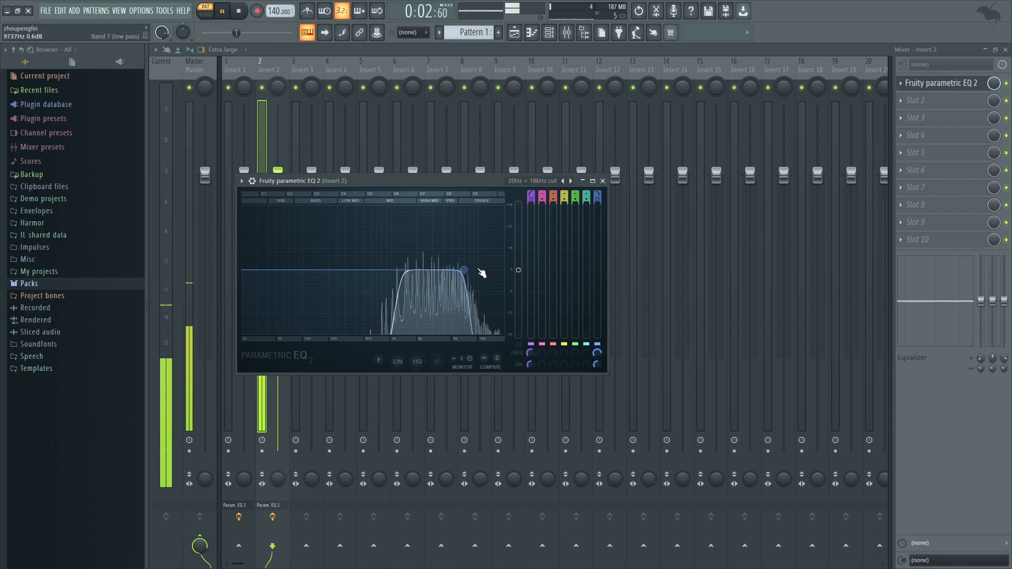
left_click_drag(463, 270, 467, 270)
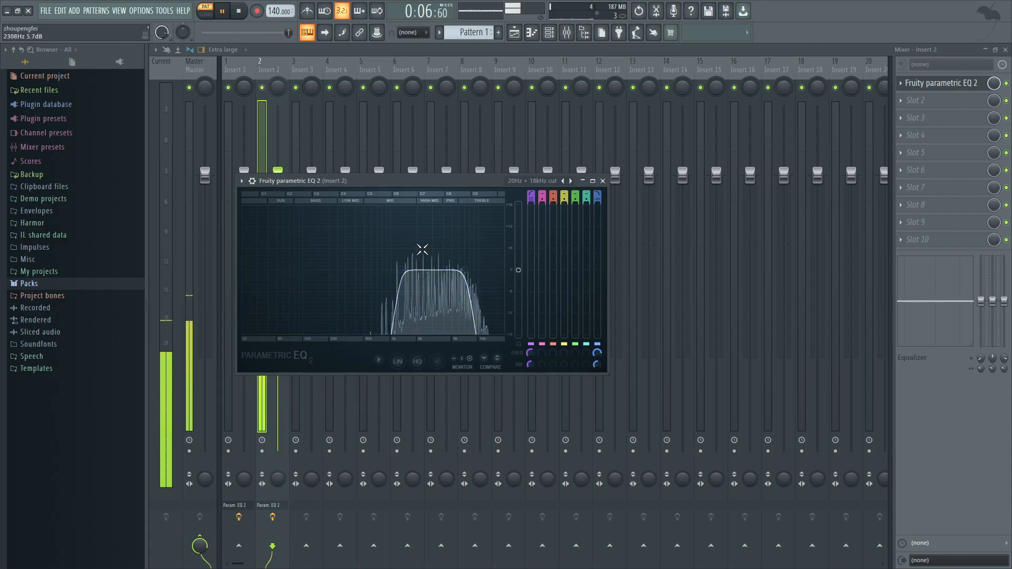
left_click_drag(400, 270, 393, 270)
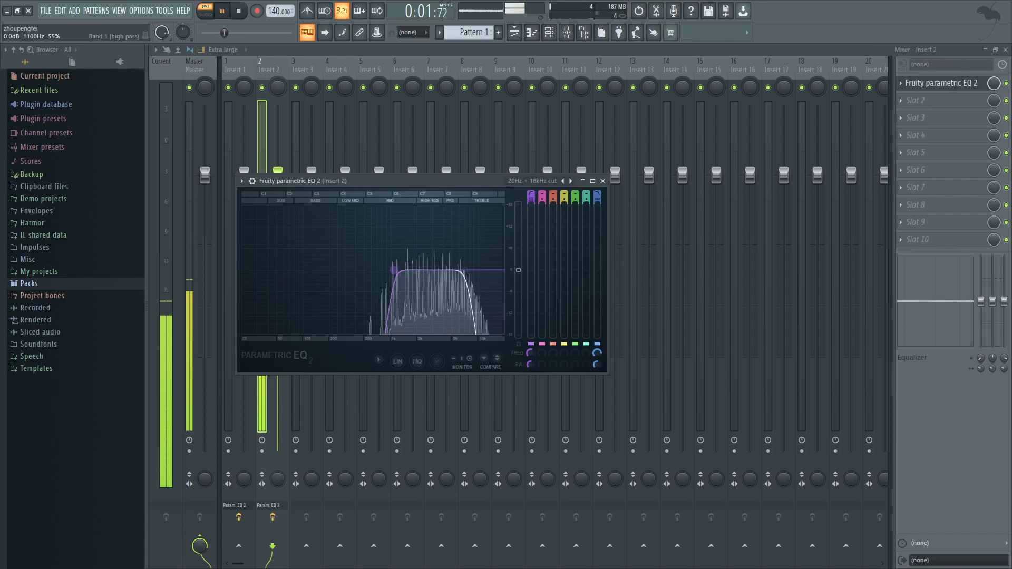
Stop playback, close the Insert 2 EQ and solo GMS #3 in the channel rack
key("space")
key("Escape")
key("F7")
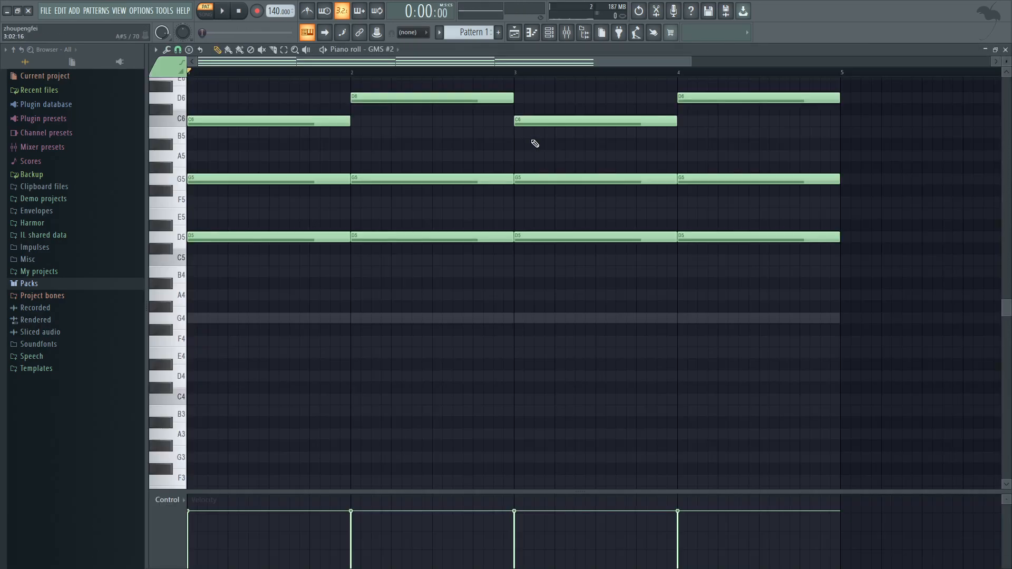
key("Tab")
key("Tab")
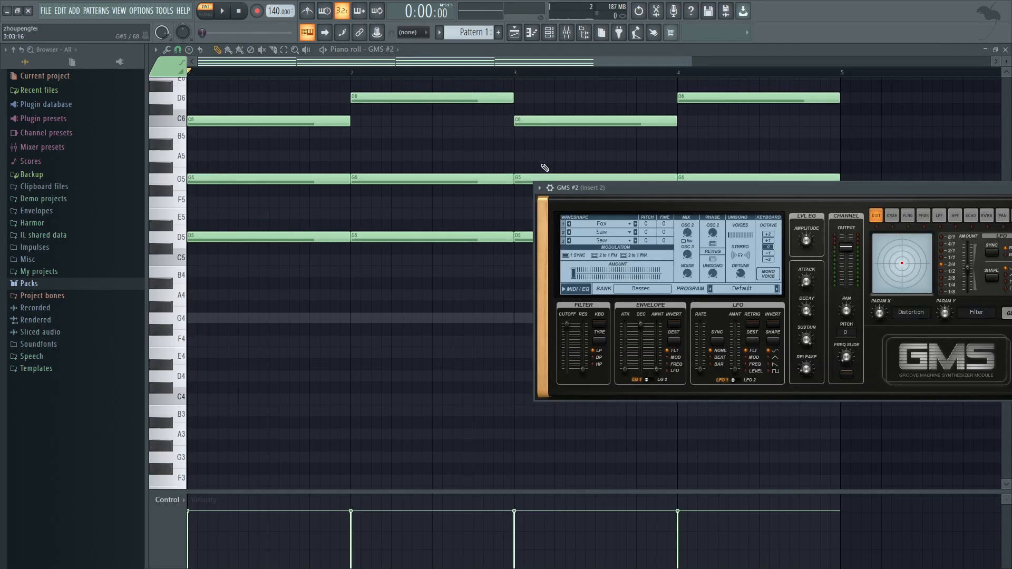
key("F9")
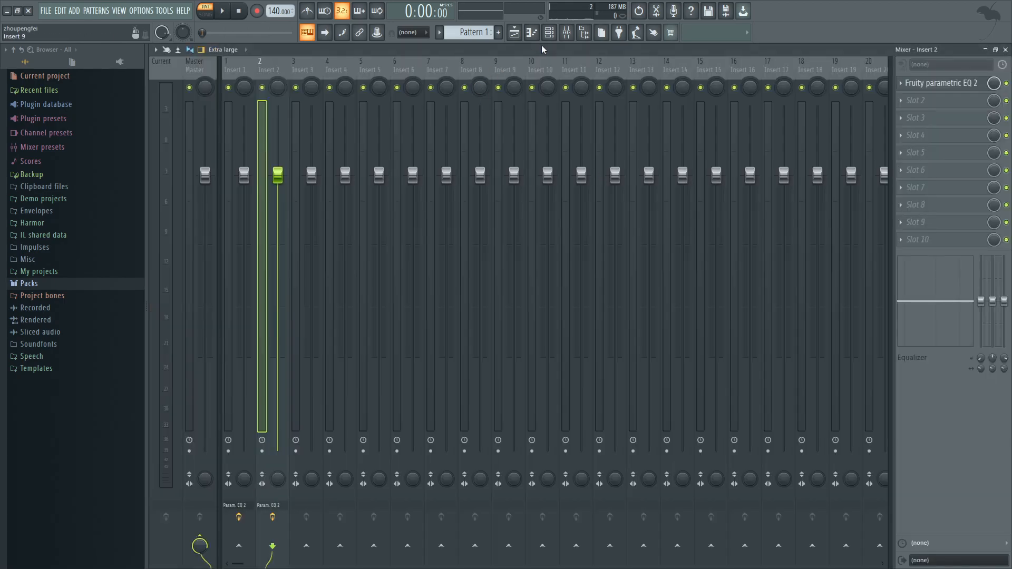
key("F6")
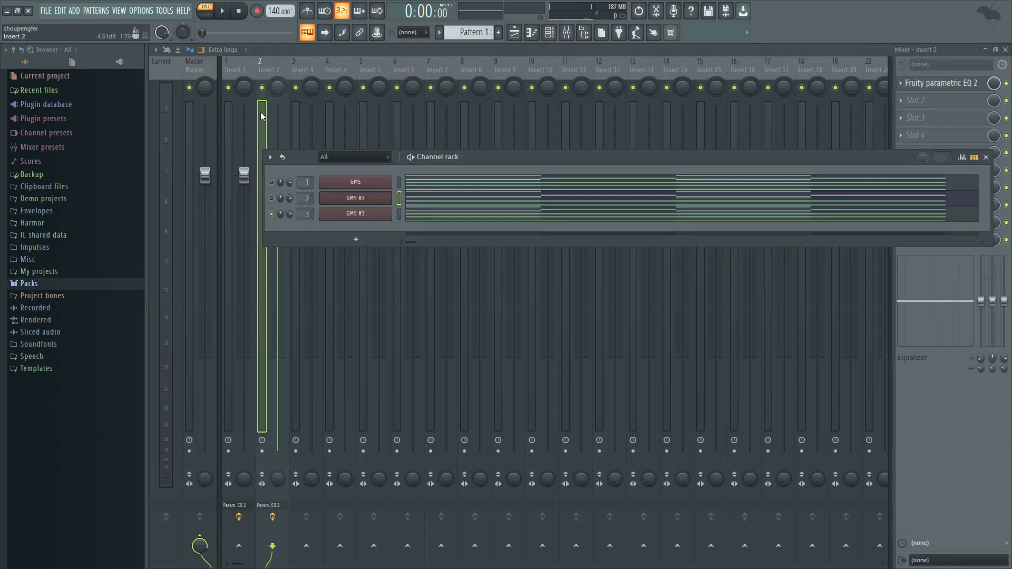
Load Fruity parametric EQ 2 on the Insert 3 mixer track and apply the 20Hz + 18kHz cut preset
left_click(307, 71)
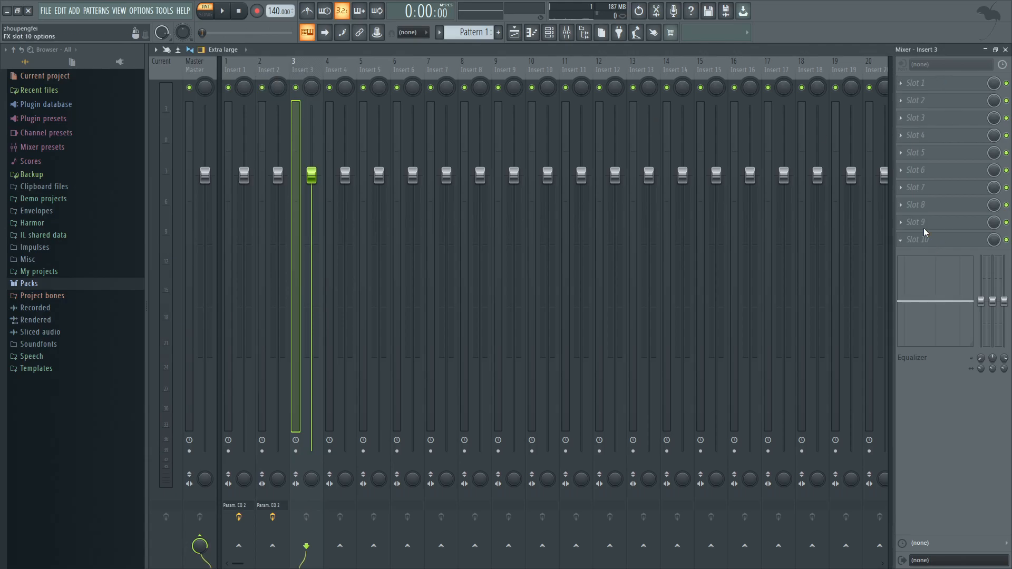
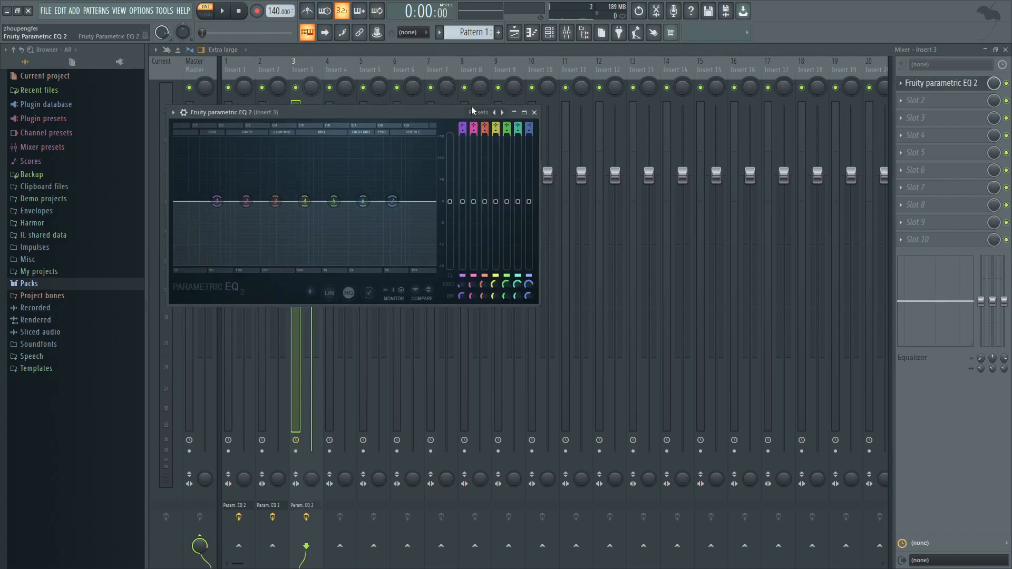
left_click(502, 112)
Lower the Insert 3 EQ's band 7 low-pass to about 562 Hz and raise its high-pass while the pattern plays
left_click_drag(441, 203, 307, 202)
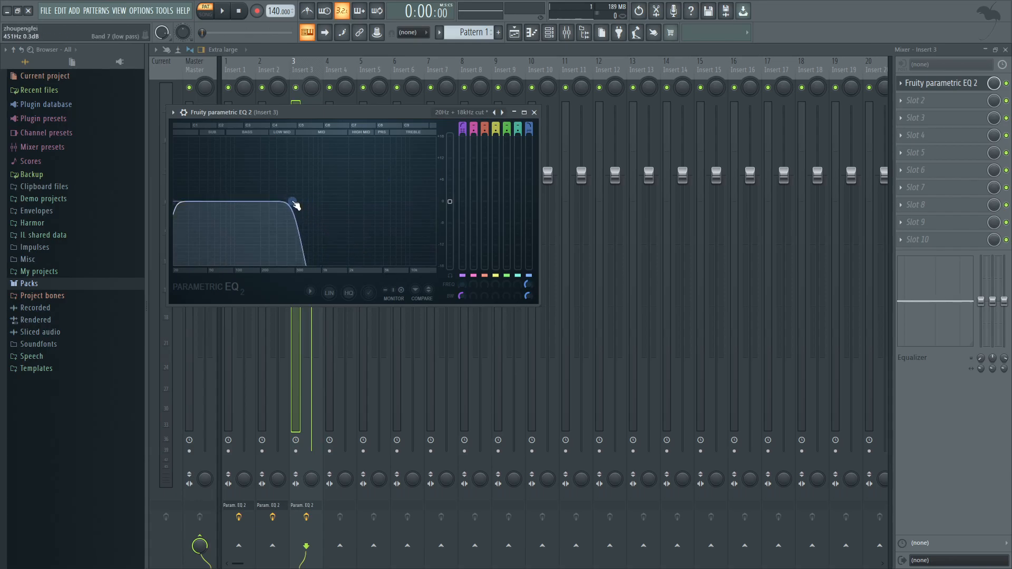
key("space")
left_click_drag(176, 202, 223, 201)
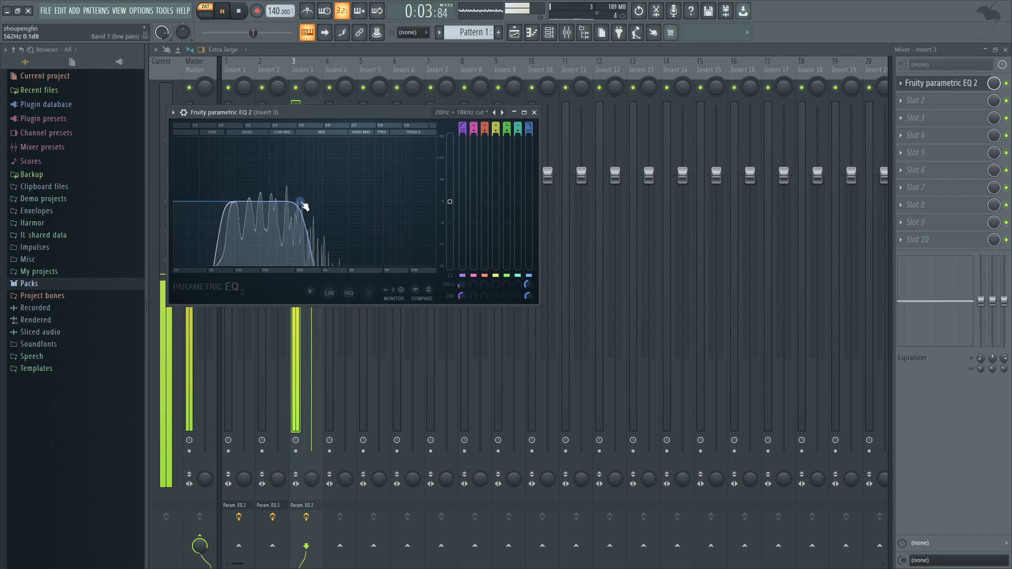
Unmute GMS and GMS #2 in the channel rack so all three channels are active, and play them together
key("F6")
key("space")
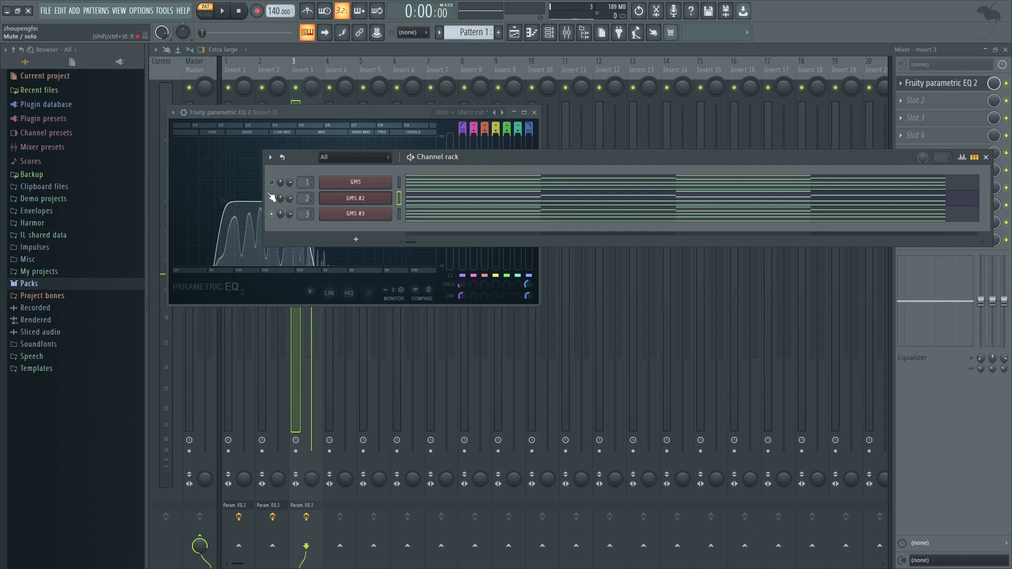
key("space")
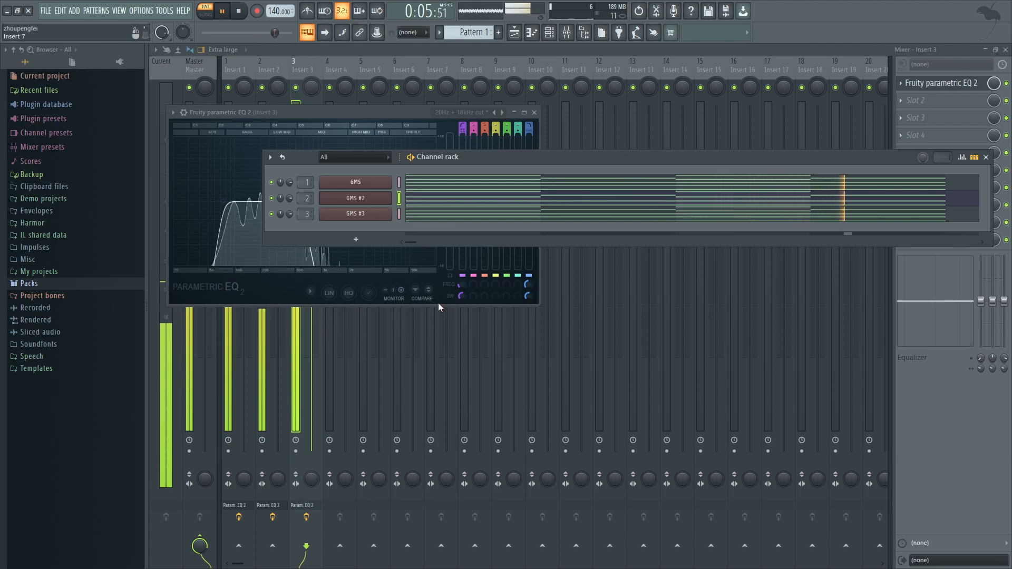
key("space")
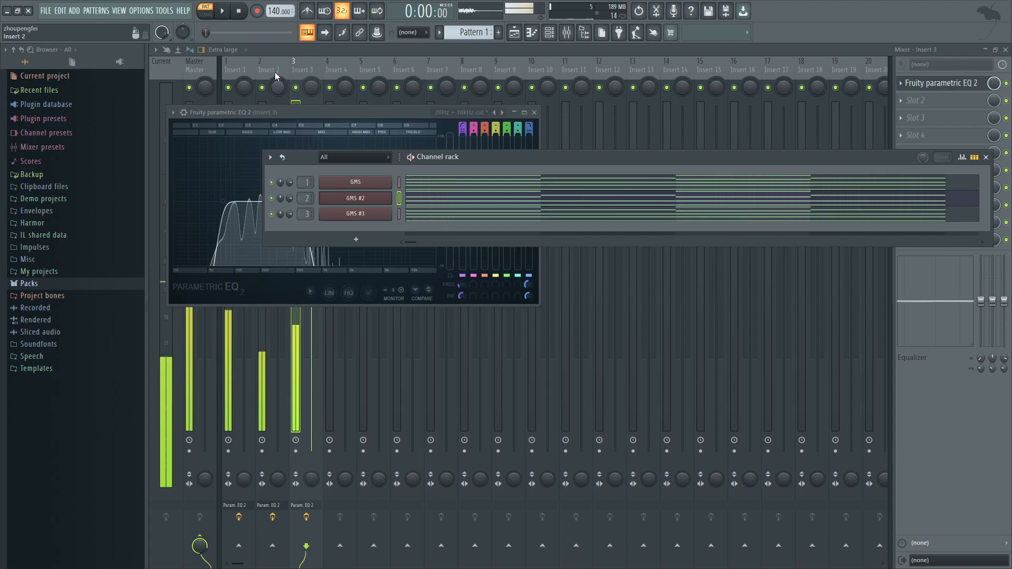
Bypass Fruity parametric EQ 2 on Inserts 1, 2 and 3 and play the layers without EQ
left_click(274, 73)
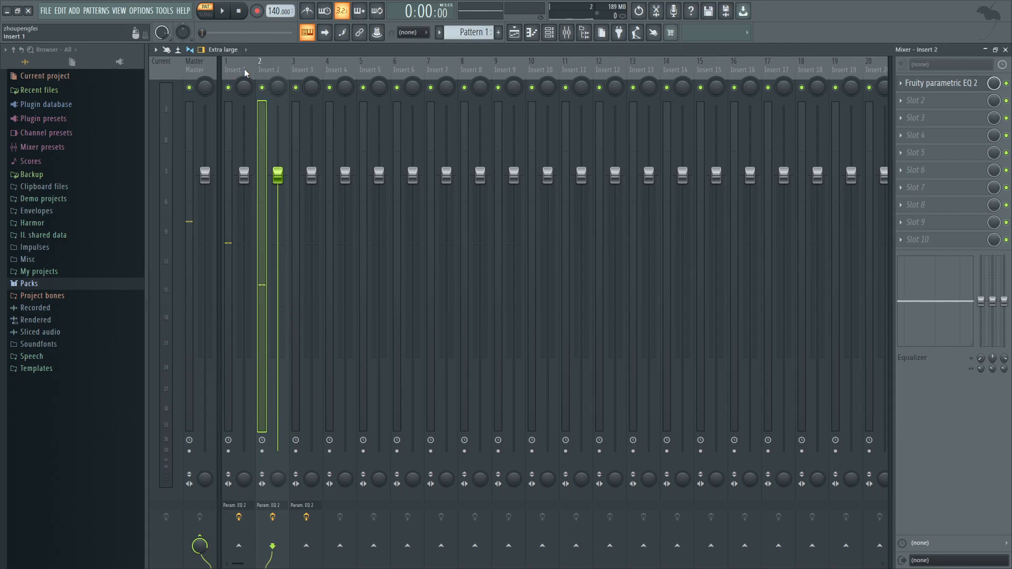
left_click(235, 80)
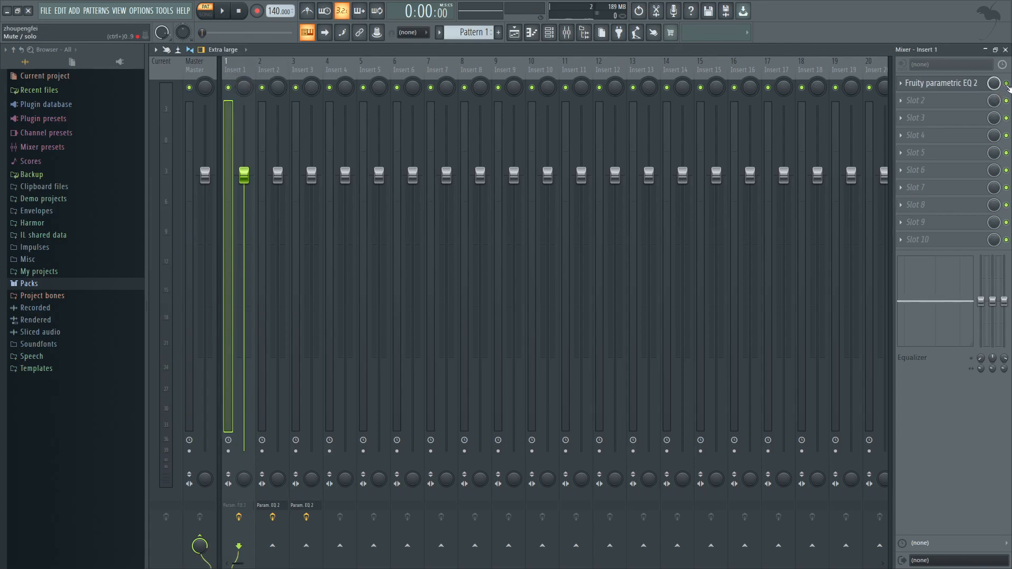
left_click(277, 76)
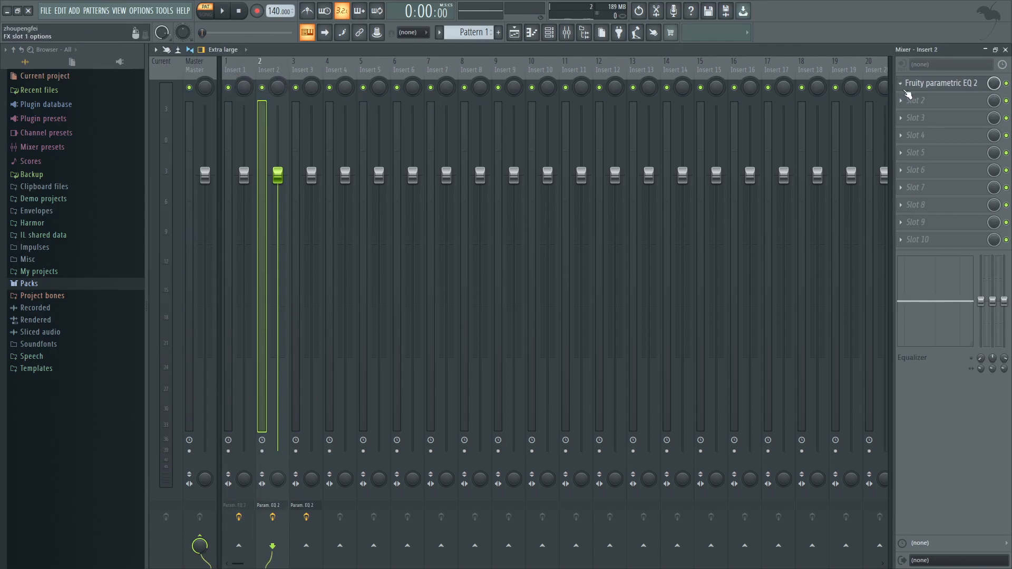
left_click(304, 72)
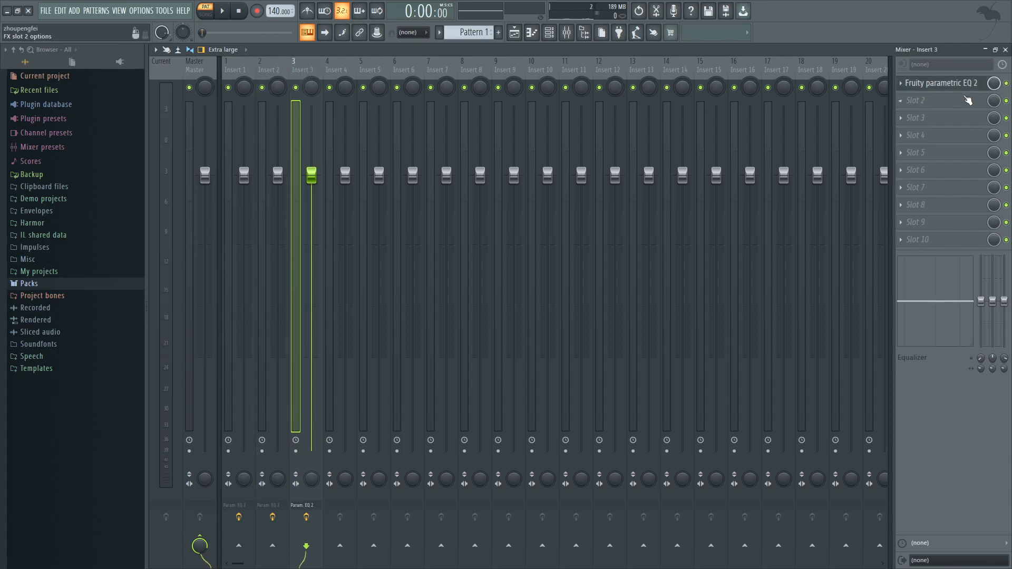
key("space")
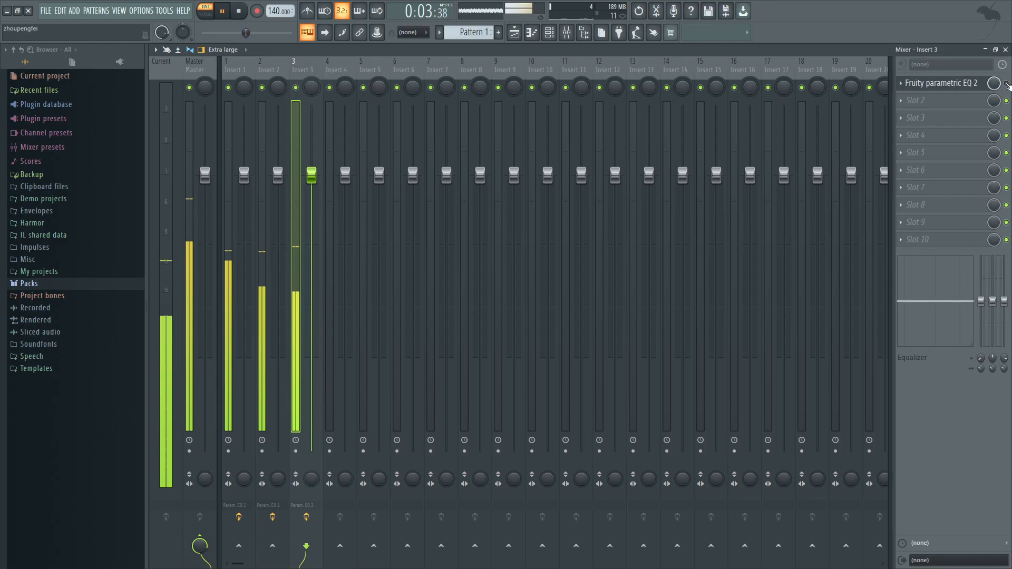
key("space")
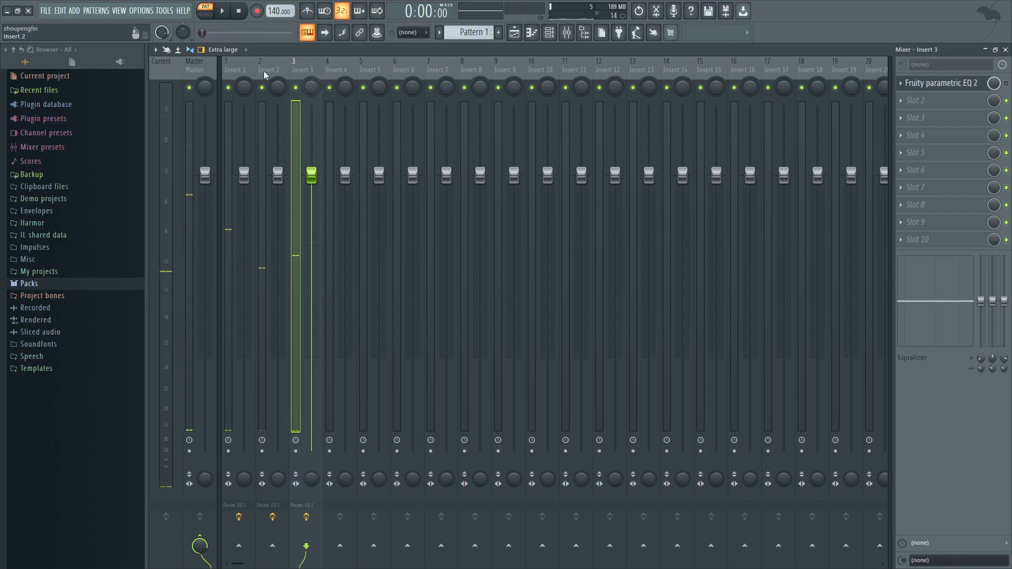
Re-enable Fruity parametric EQ 2 on Inserts 1, 2 and 3 and play the layers with EQ for comparison
left_click(233, 69)
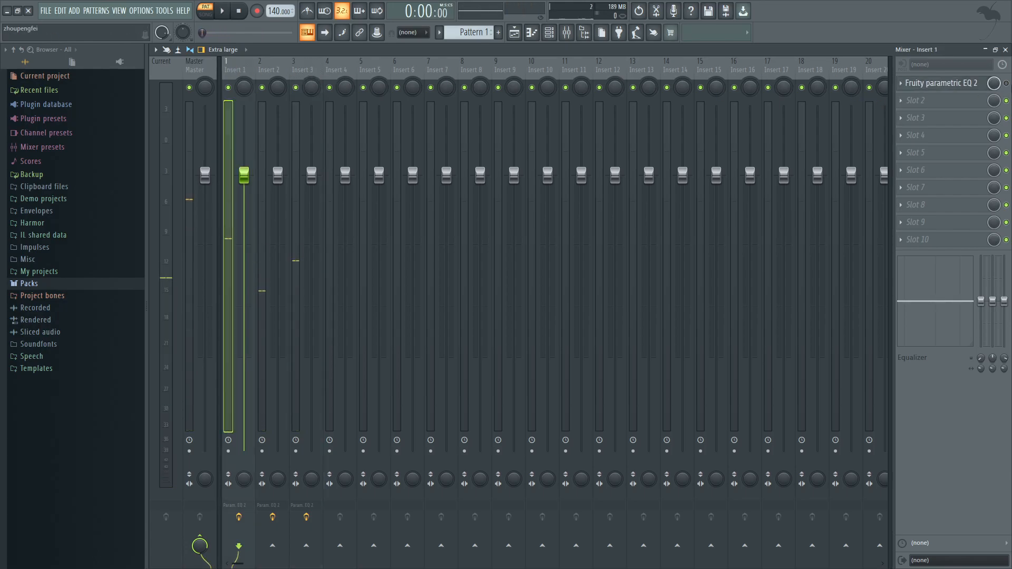
left_click(278, 80)
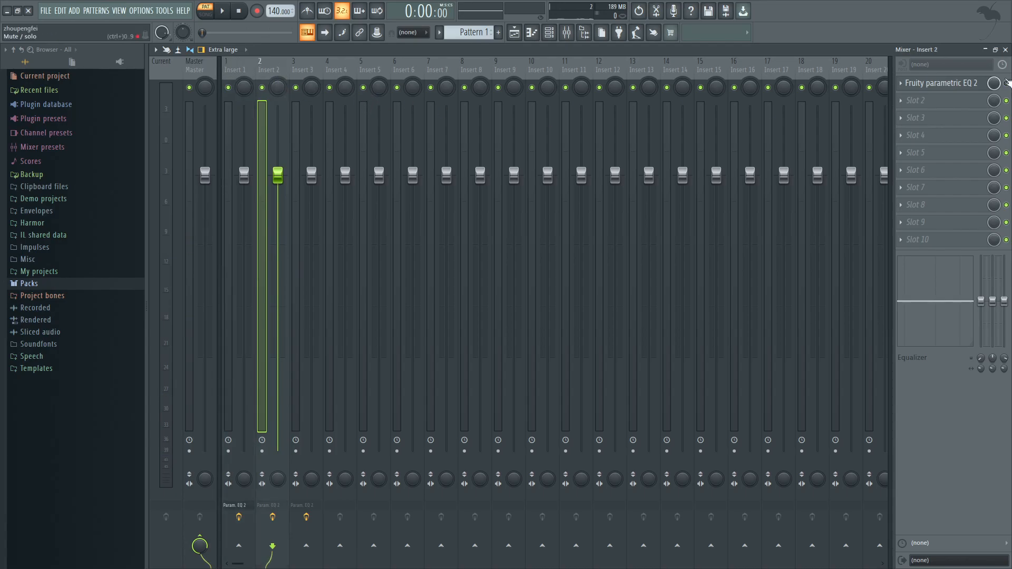
left_click(300, 71)
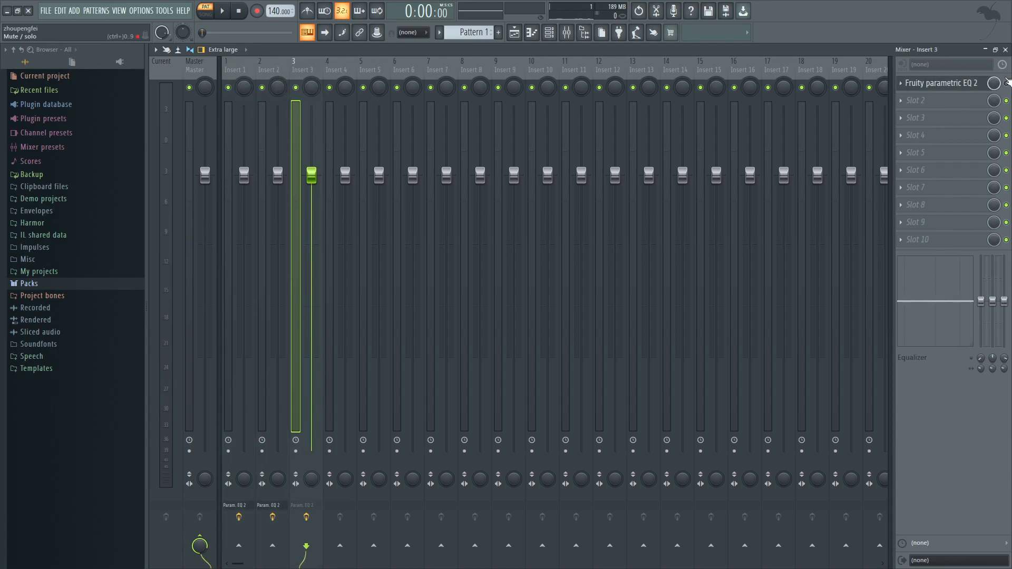
key("space")
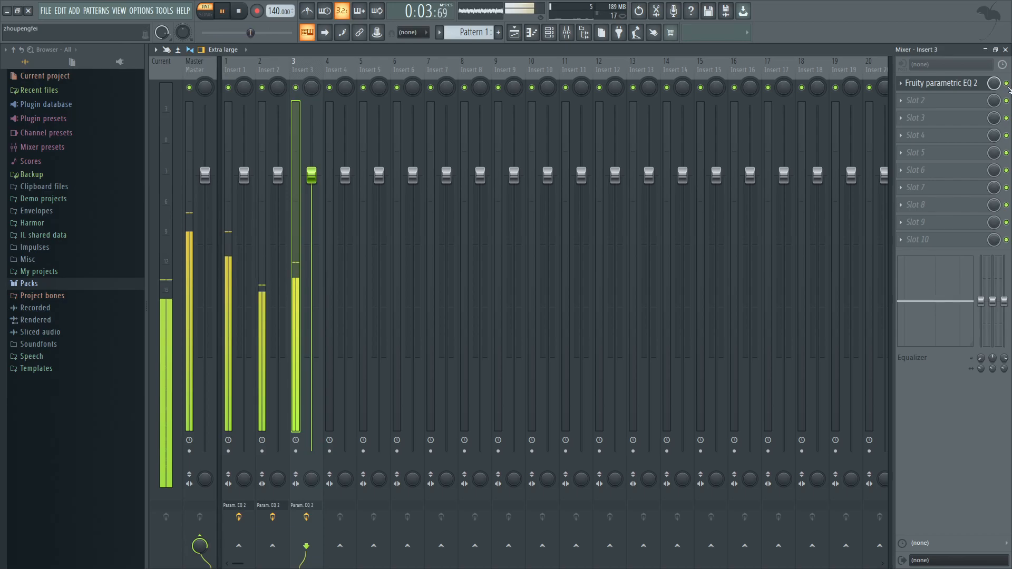
key("space")
Close the Insert 3 EQ and GMS #2 windows and bring up the channel rack over the piano roll
key("F7")
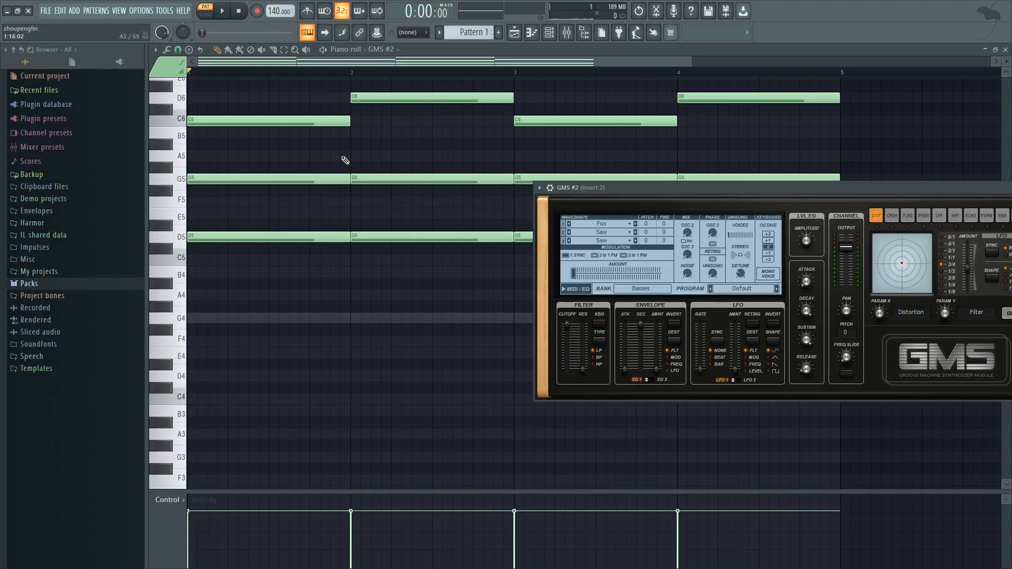
key("Tab")
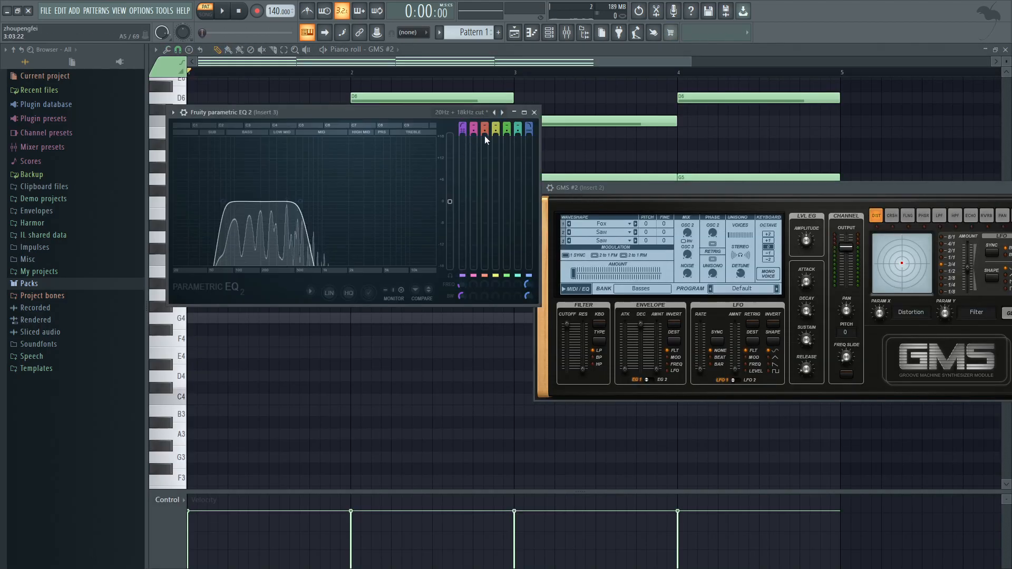
left_click(533, 111)
key("F5")
key("Tab")
key("Tab")
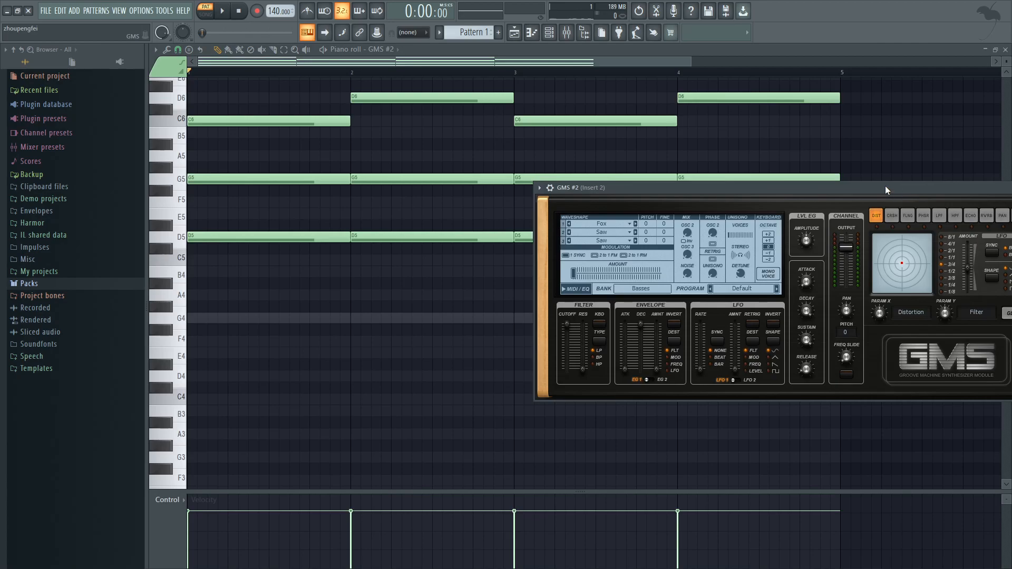
left_click_drag(890, 186, 554, 135)
left_click(643, 133)
key("F6")
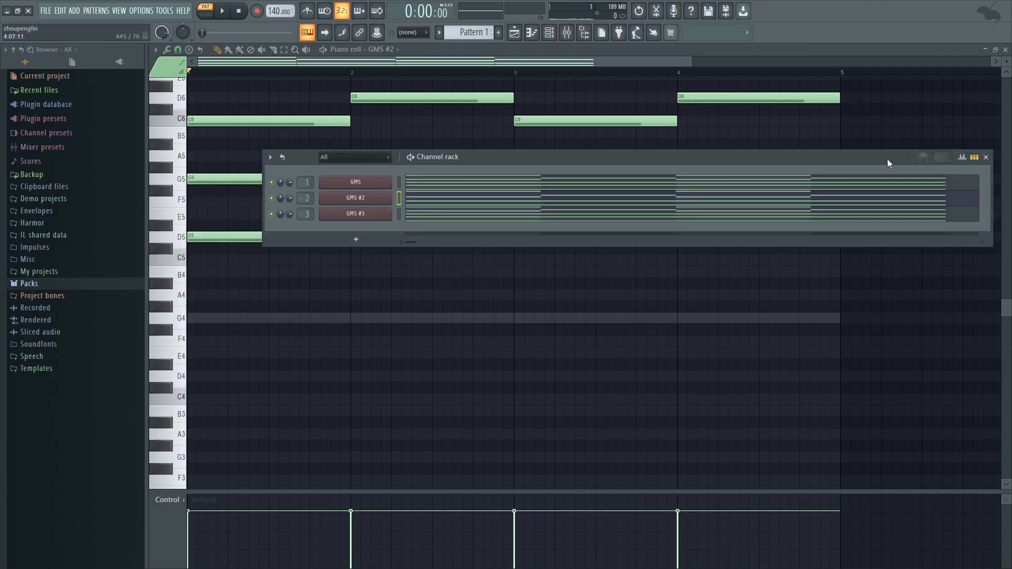
Open the first GMS channel, set its unison stereo to about 0.55 % and adjust its unison detune
left_click(353, 185)
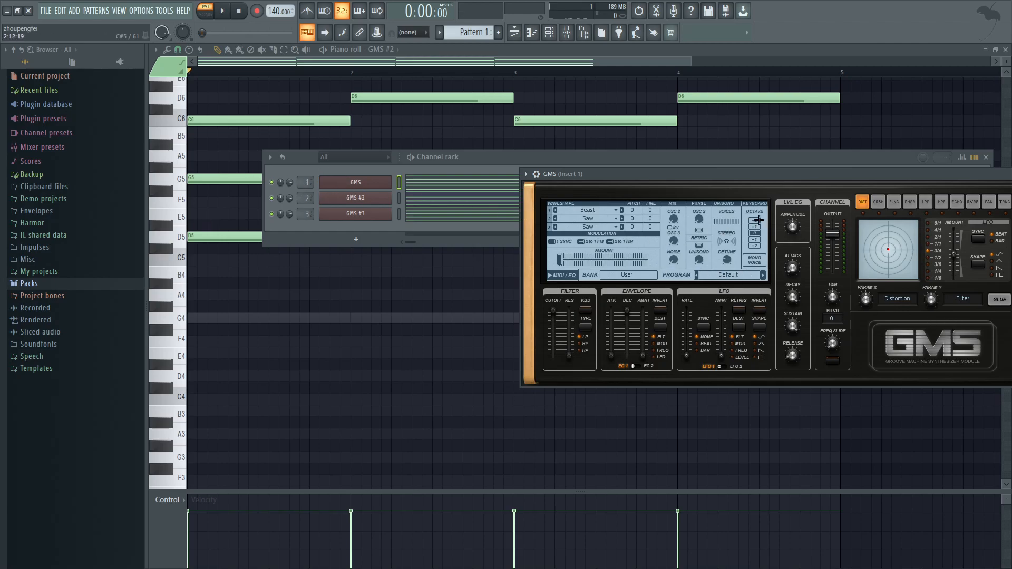
left_click_drag(734, 243, 734, 224)
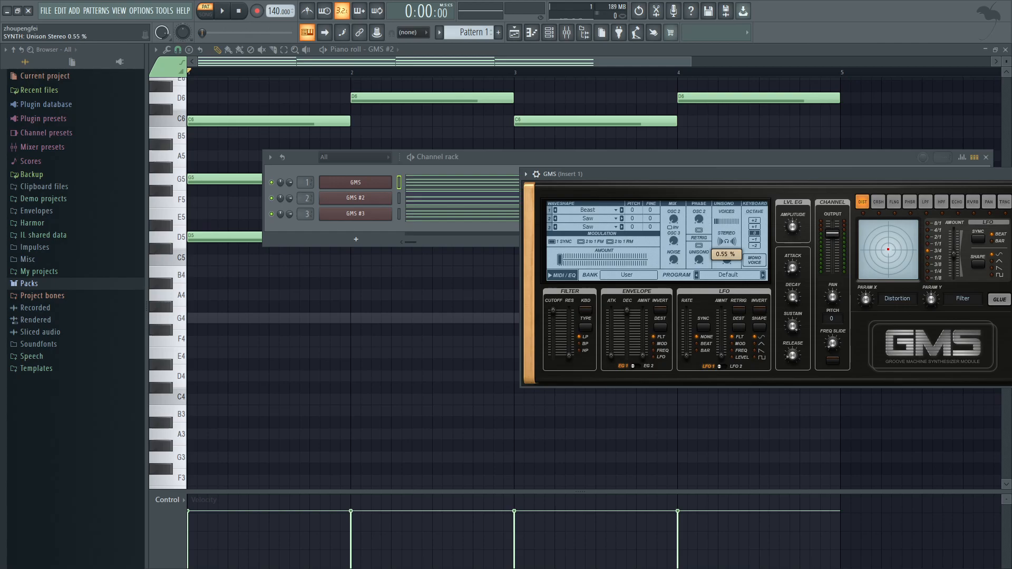
left_click_drag(735, 243, 726, 262)
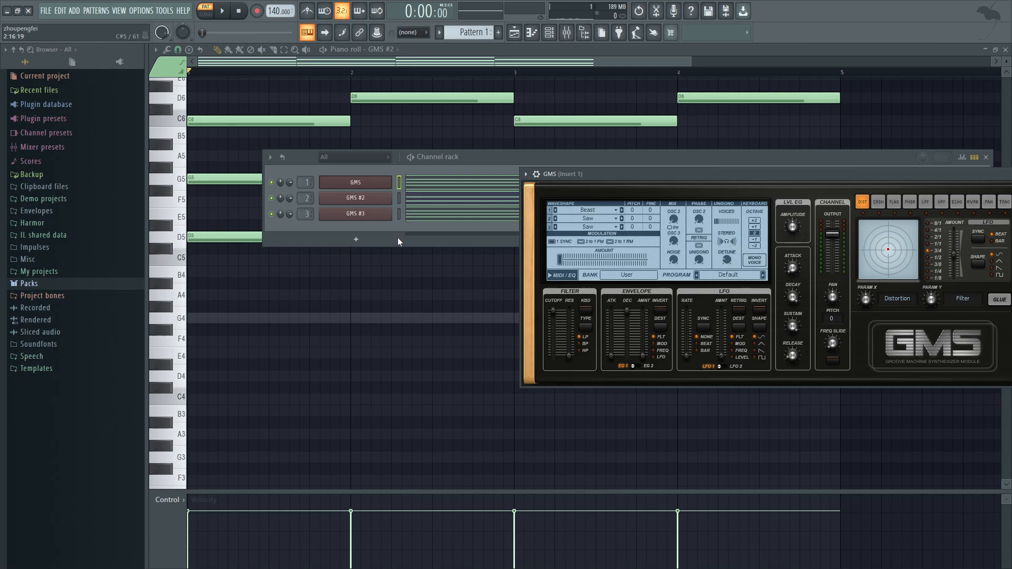
Open GMS #2, set its unison voices to 16 and adjust its unison stereo and detune
left_click(363, 200)
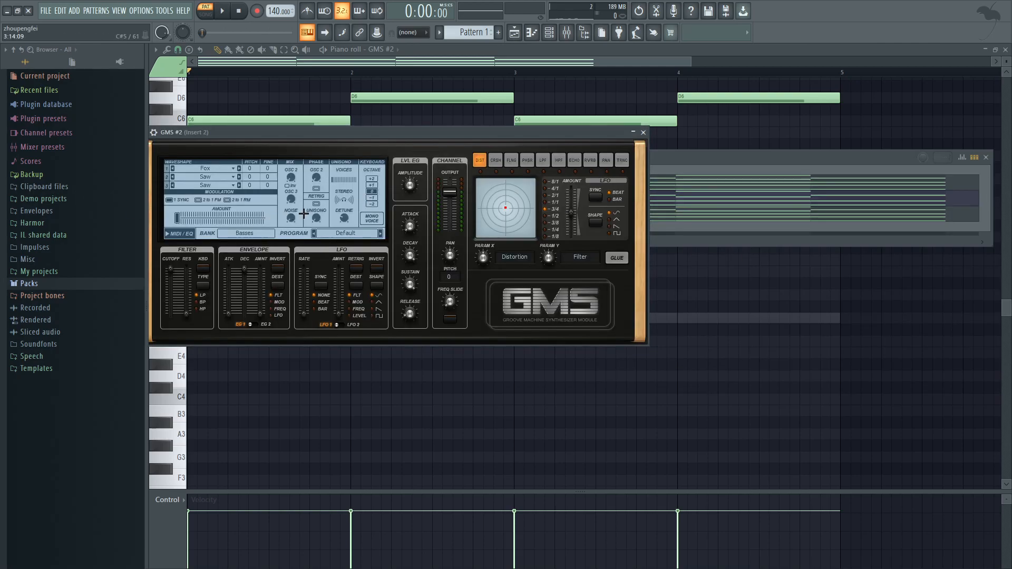
left_click_drag(350, 199, 344, 158)
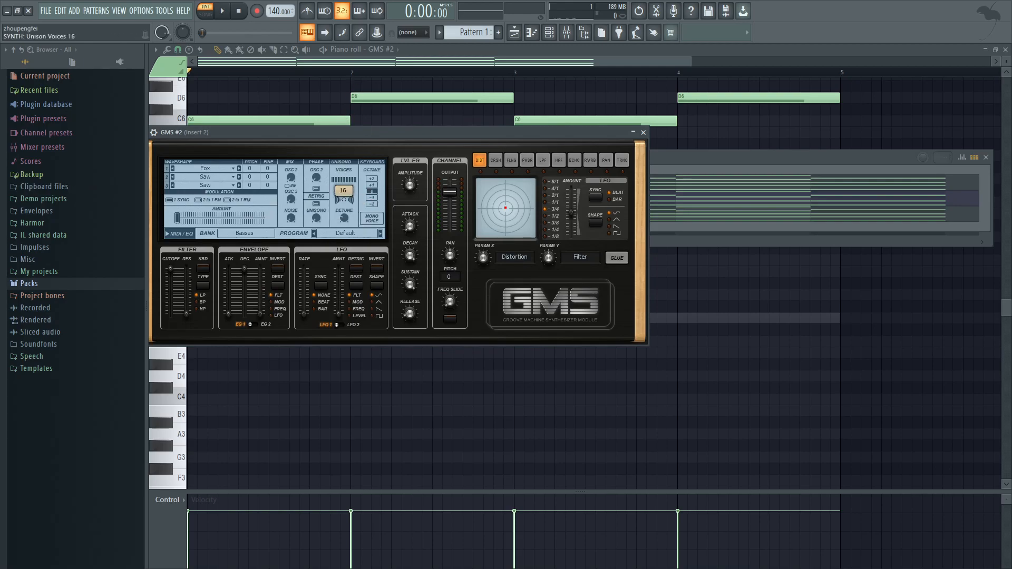
left_click_drag(345, 218, 345, 218)
left_click_drag(292, 134, 412, 153)
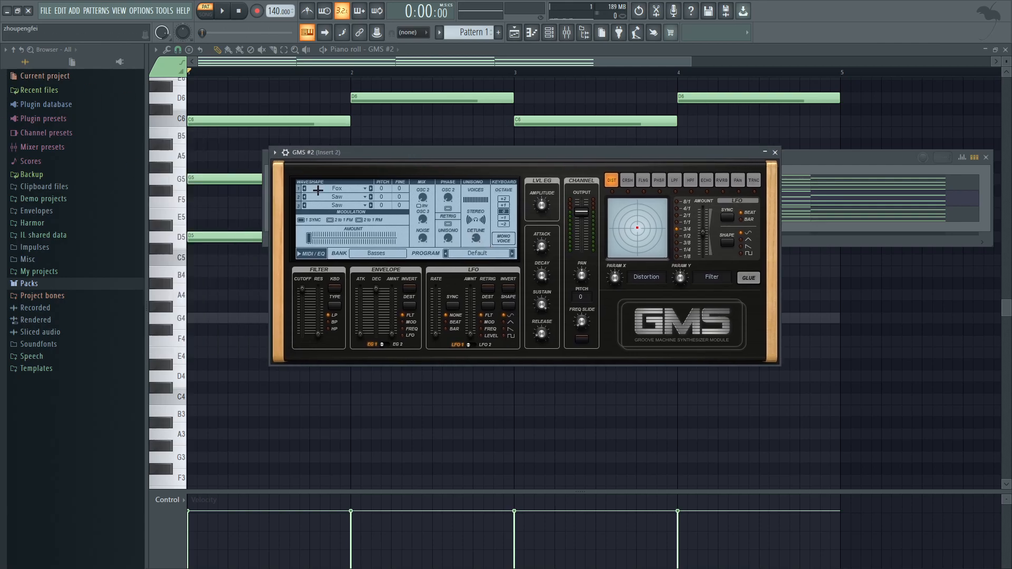
Open GMS #3, adjust its unison stereo and set its unison detune to about 0.20 %
left_click(267, 233)
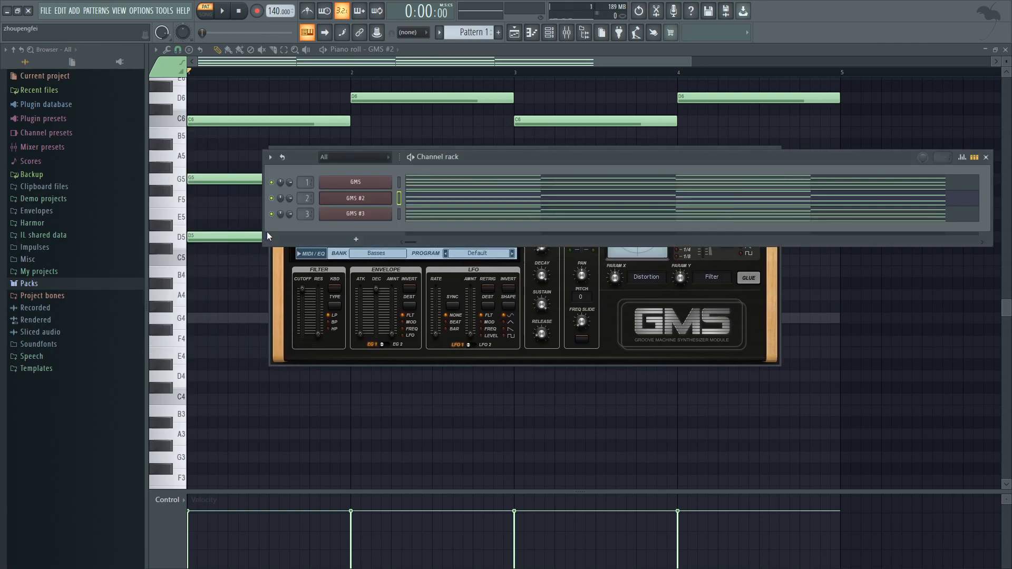
left_click(344, 219)
left_click(745, 252)
left_click(754, 269)
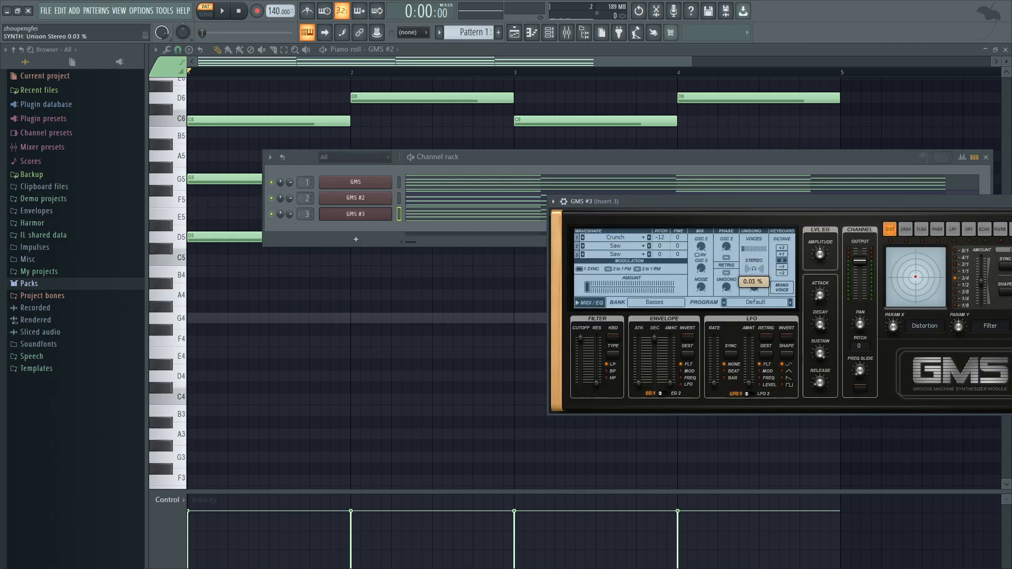
left_click(754, 288)
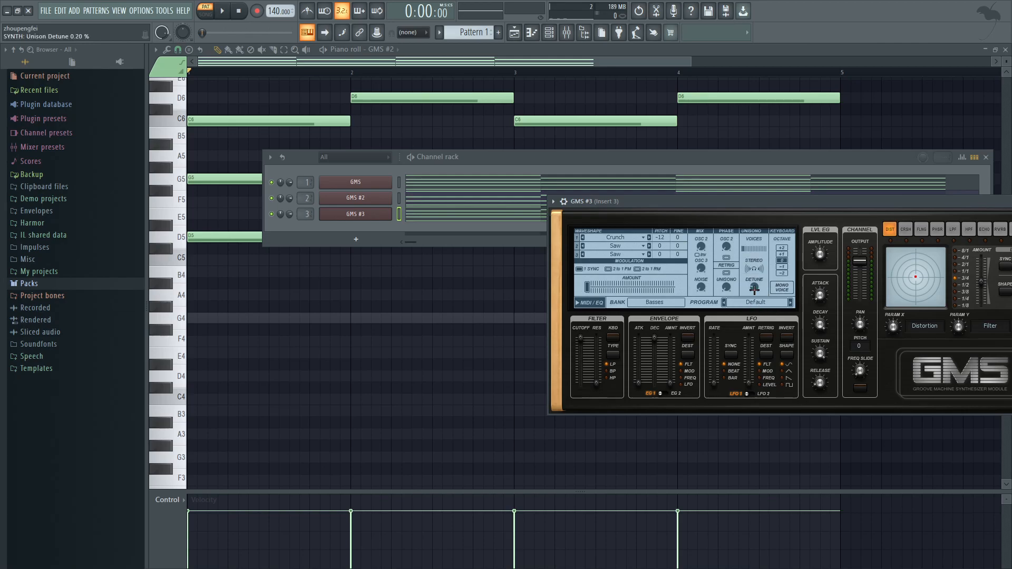
Play the pattern with all three GMS layers and check the insert levels in the mixer
key("space")
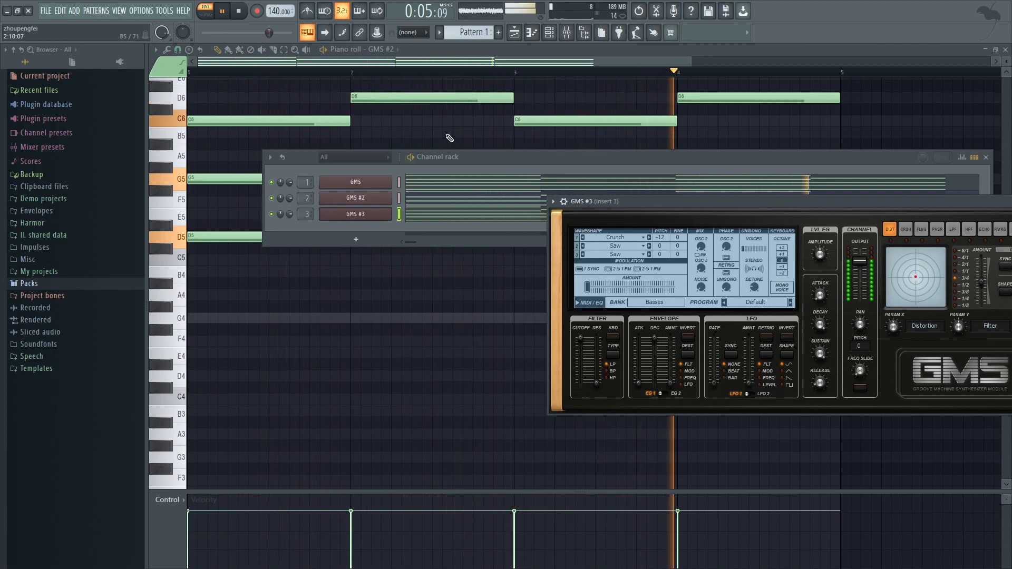
left_click_drag(692, 201, 537, 138)
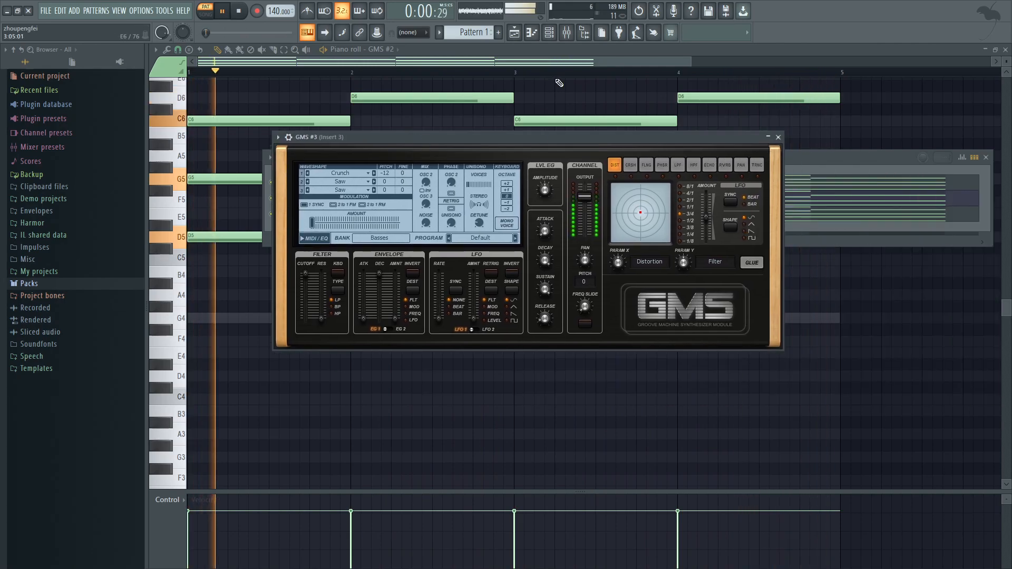
left_click(566, 34)
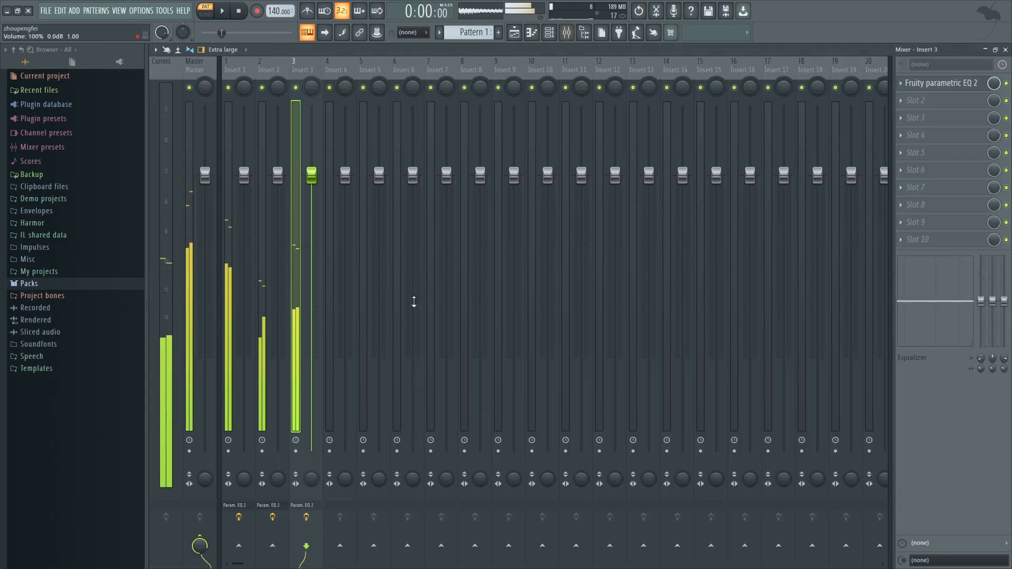
key("space")
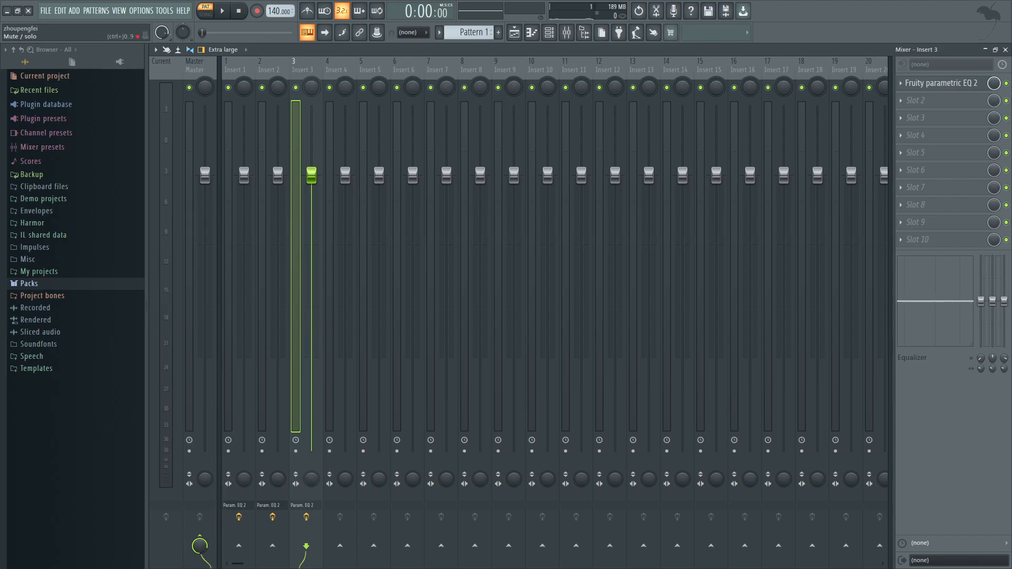
key("space")
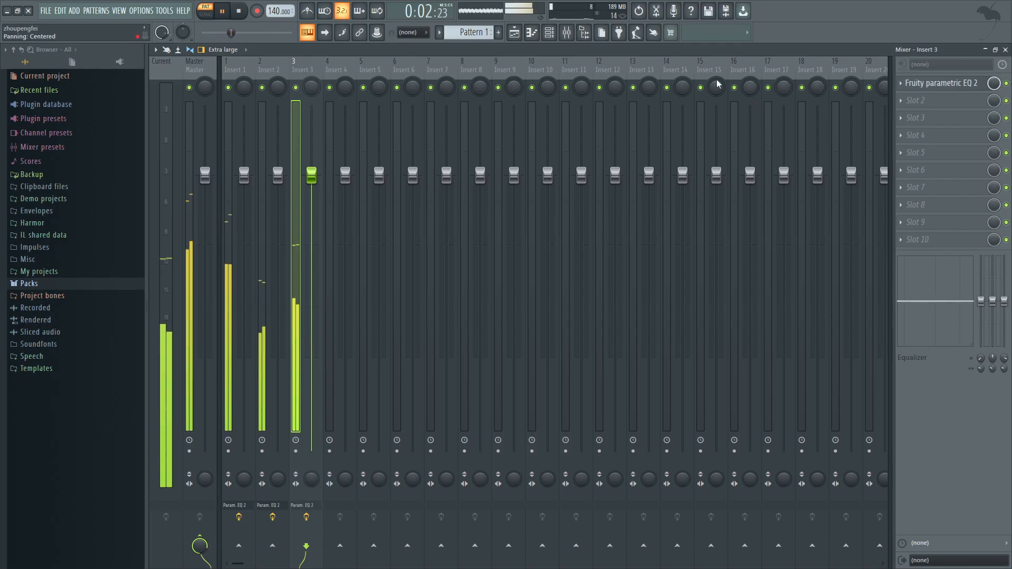
Bypass the Fruity parametric EQ 2 on Inserts 3, 2 and 1 and play the pattern without EQ
key("space")
left_click(1007, 83)
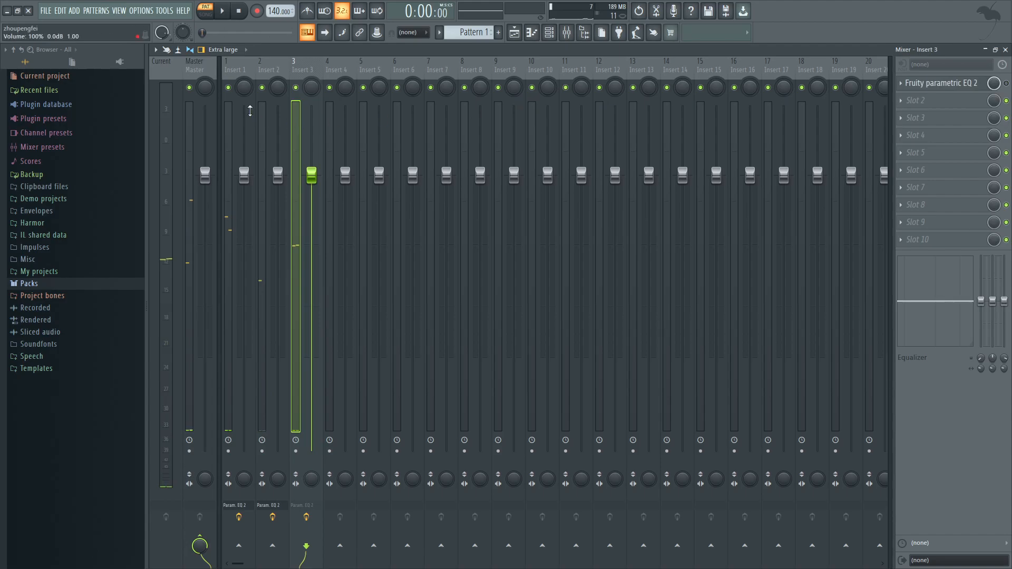
left_click(263, 74)
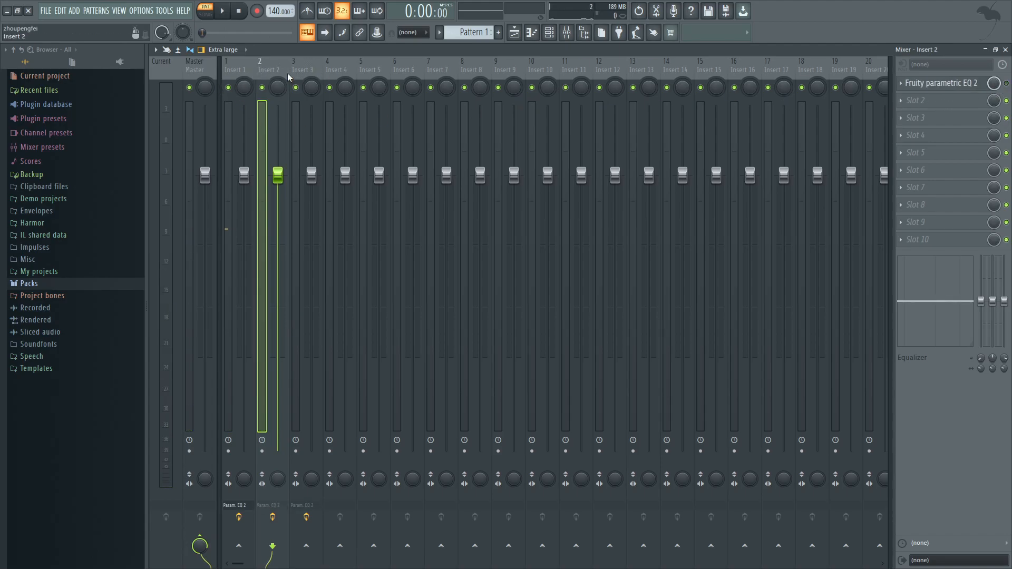
left_click(245, 75)
key("space")
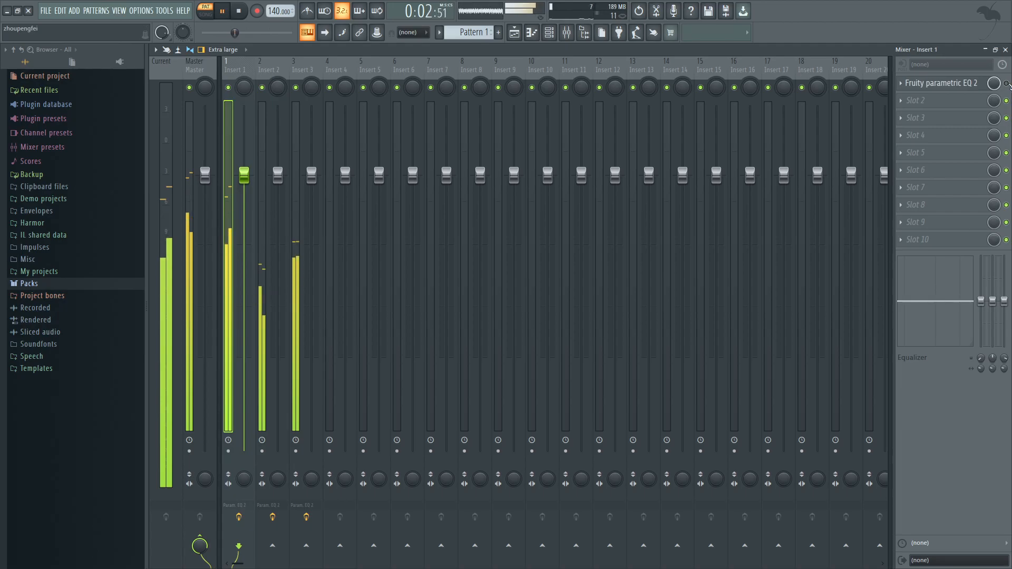
key("space")
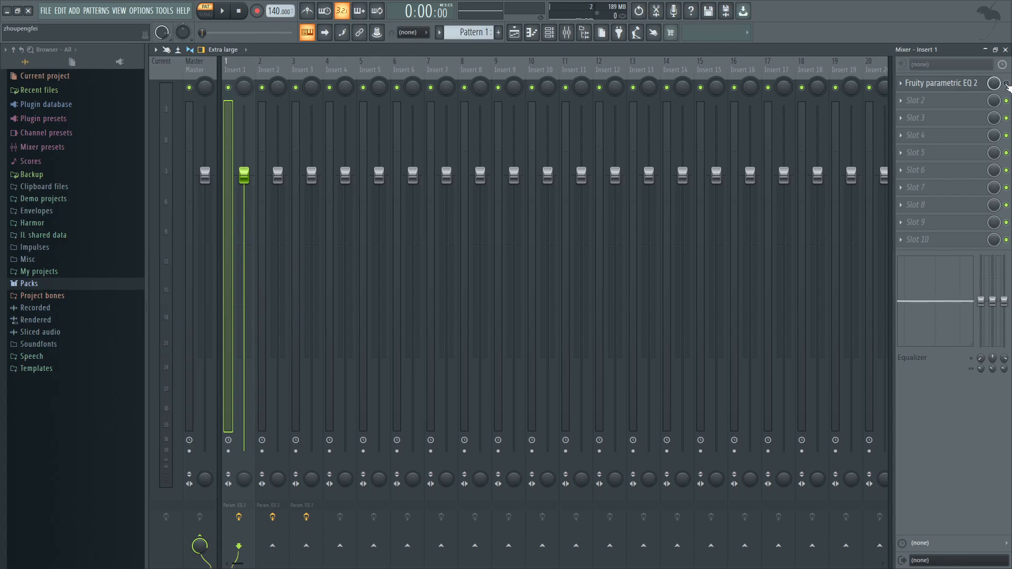
key("space")
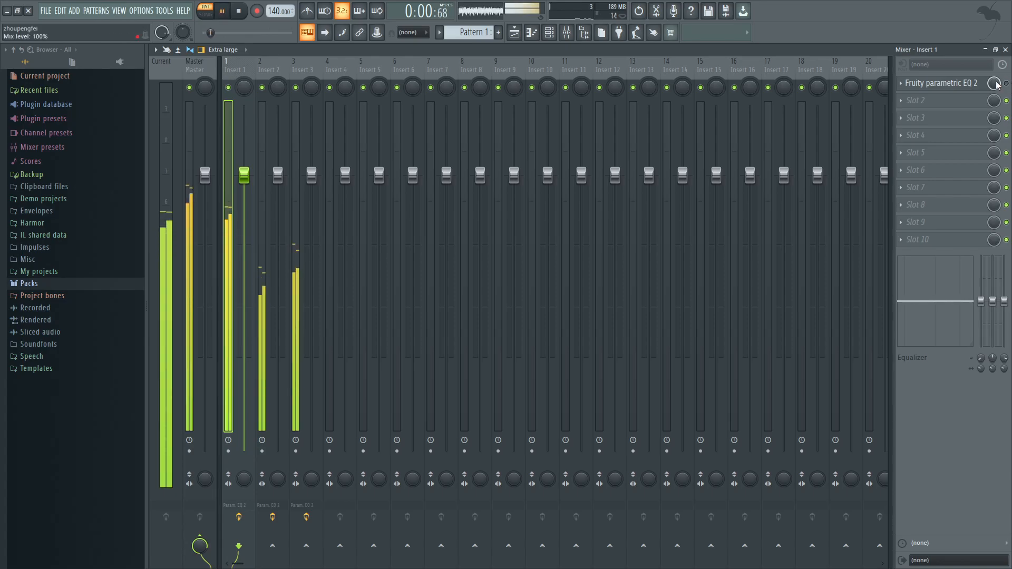
Re-enable the parametric EQs on Inserts 1 to 3 and play the pattern again for comparison
left_click(274, 74)
key("Right")
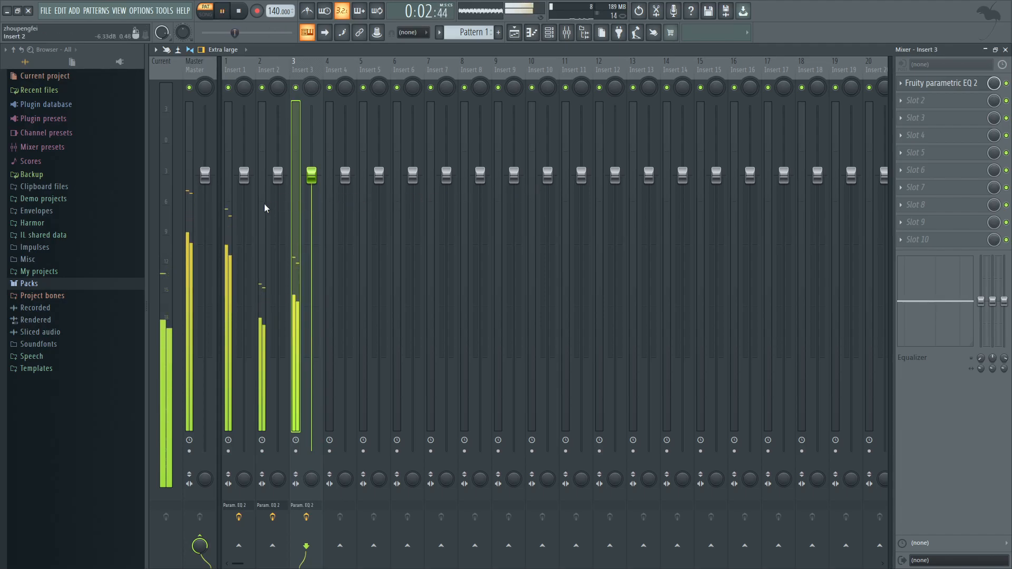
key("space")
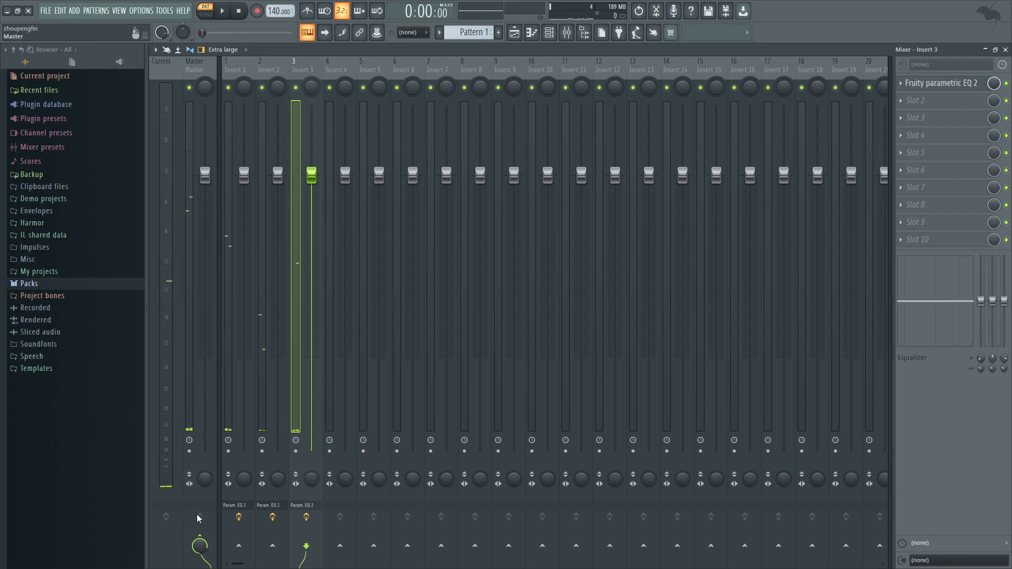
Remove the direct sends to the Master from Inserts 3, 2 and 1
left_click(200, 537)
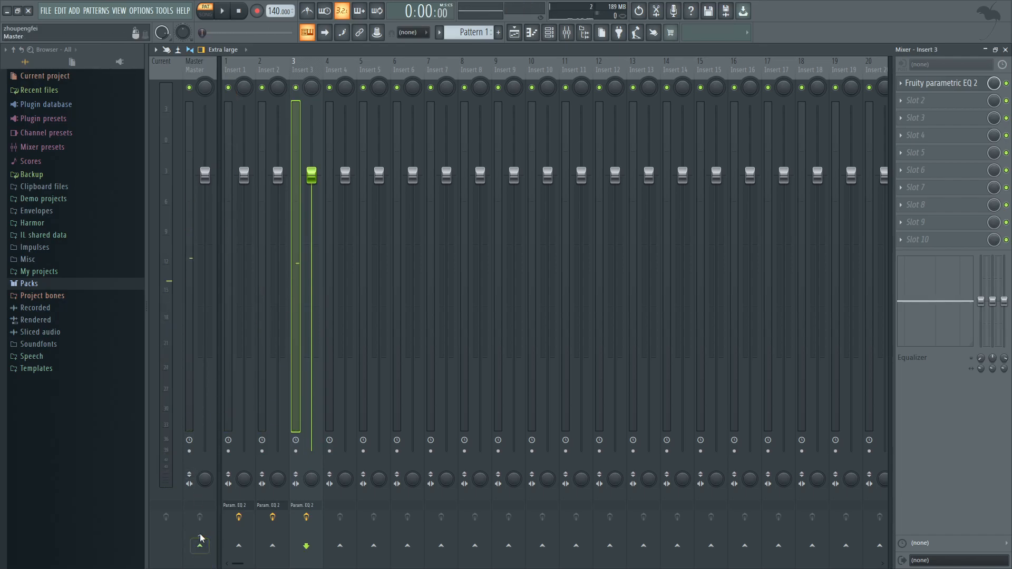
left_click(273, 83)
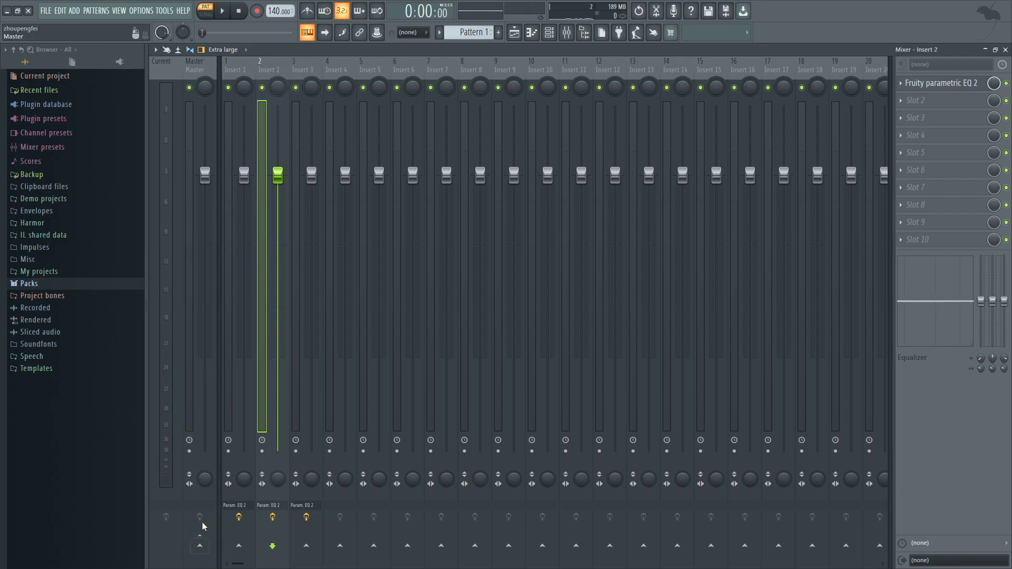
key("Left")
left_click(200, 543)
Route Inserts 1, 2 and 3 to Insert 4 as their shared bus
left_click(340, 545)
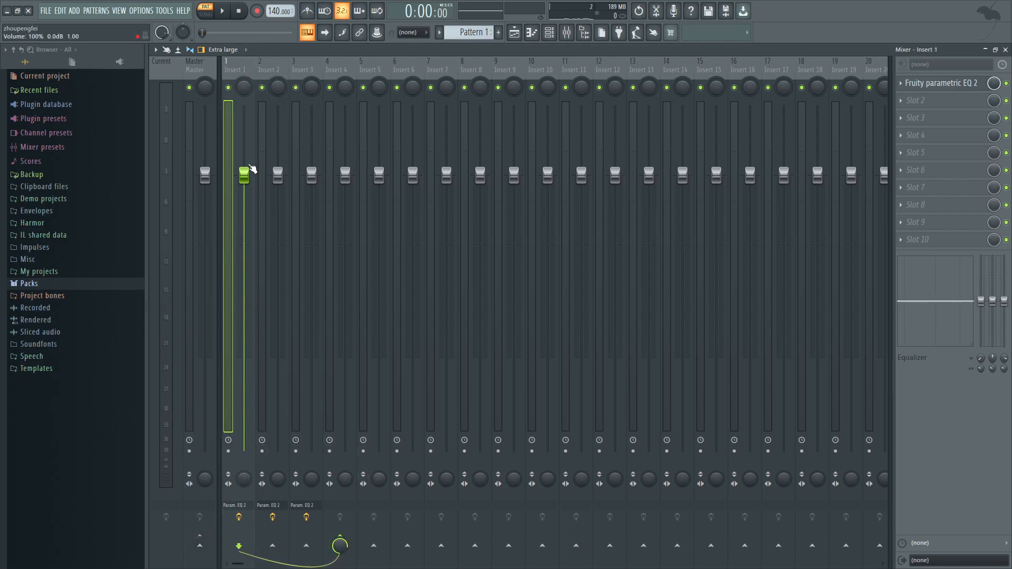
left_click(263, 78)
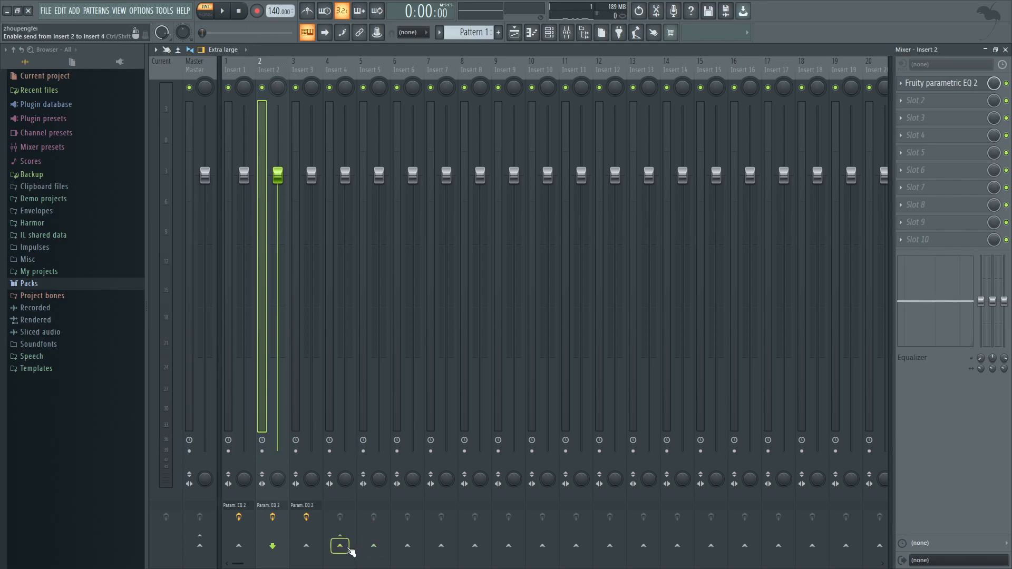
left_click(348, 549)
left_click(312, 260)
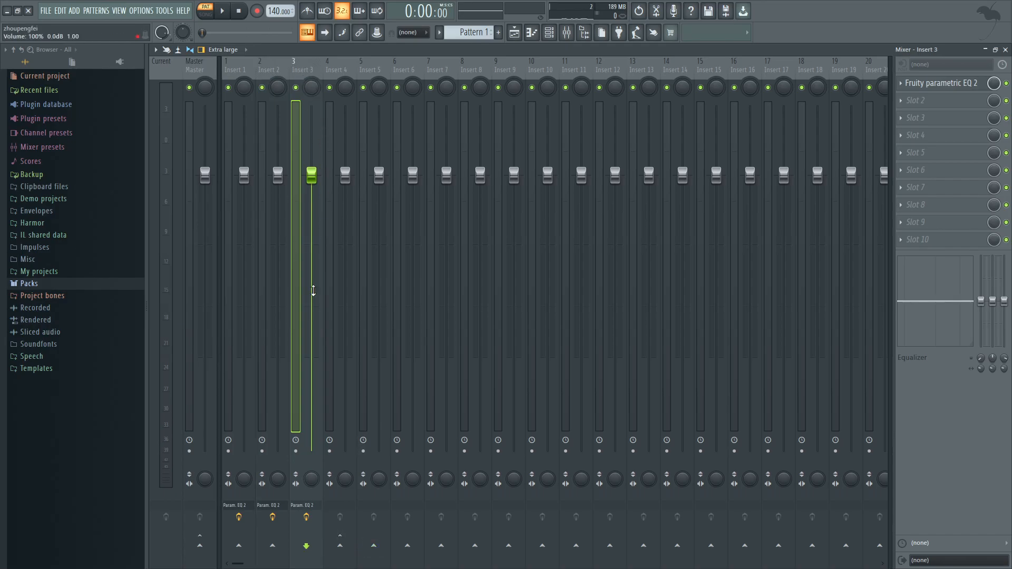
left_click(340, 546)
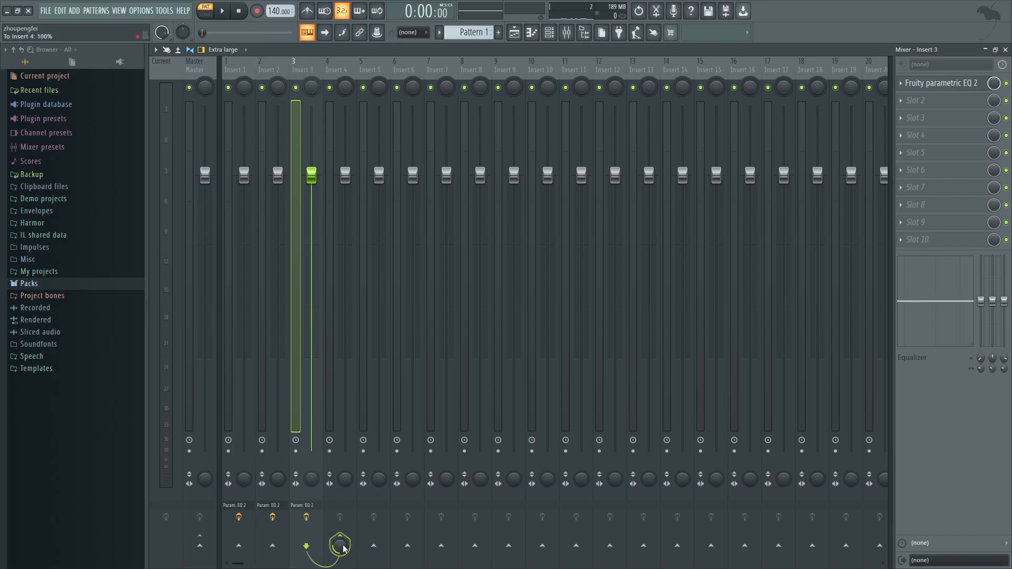
Add Fruity parametric EQ 2 to Insert 4, cut band 5 deeply and band 6 by about 6 dB, and boost band 4 about 7.5 dB
left_click(335, 73)
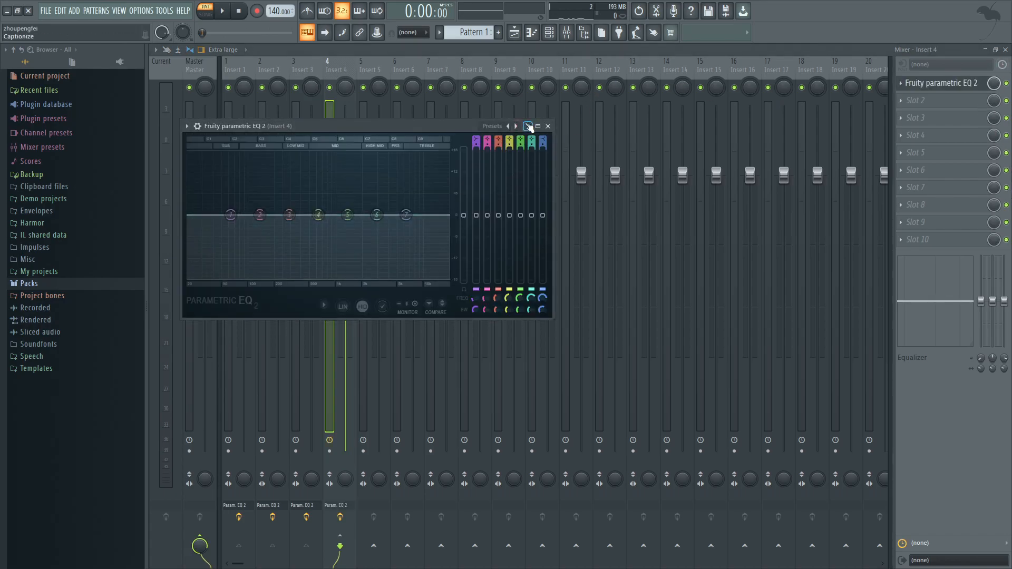
left_click(538, 126)
key("space")
left_click_drag(615, 303, 614, 456)
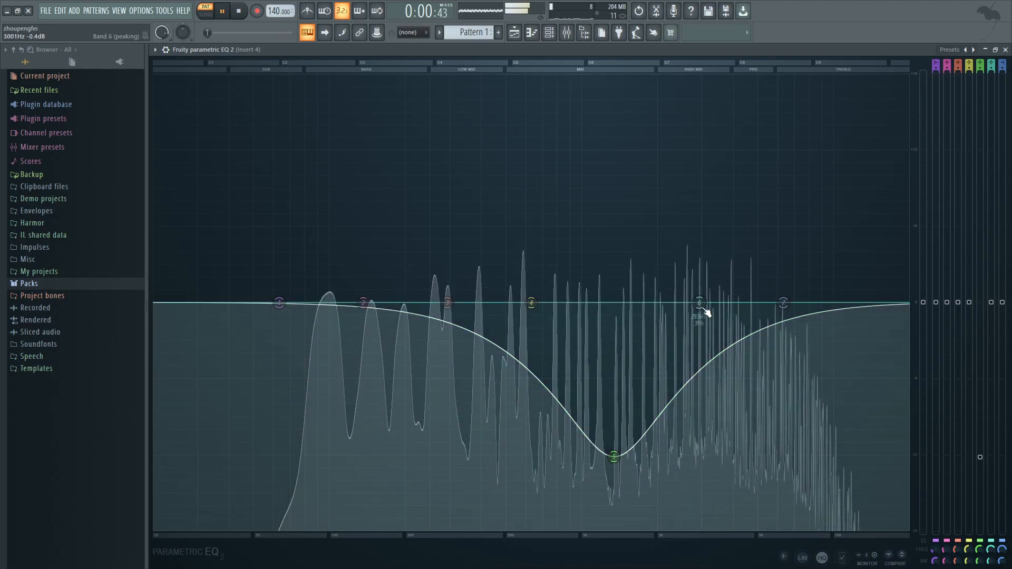
left_click_drag(705, 309, 699, 364)
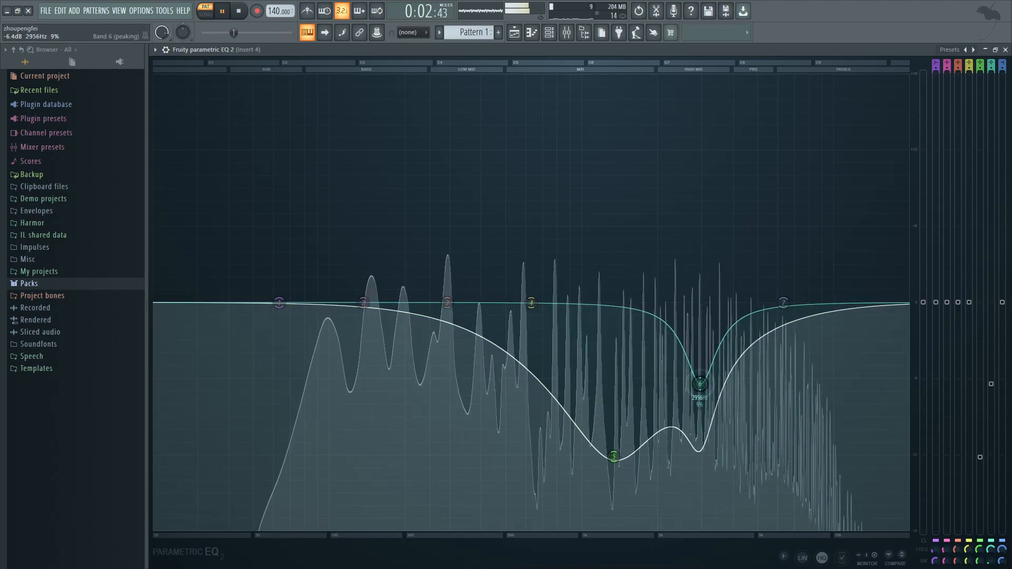
left_click_drag(531, 302, 518, 206)
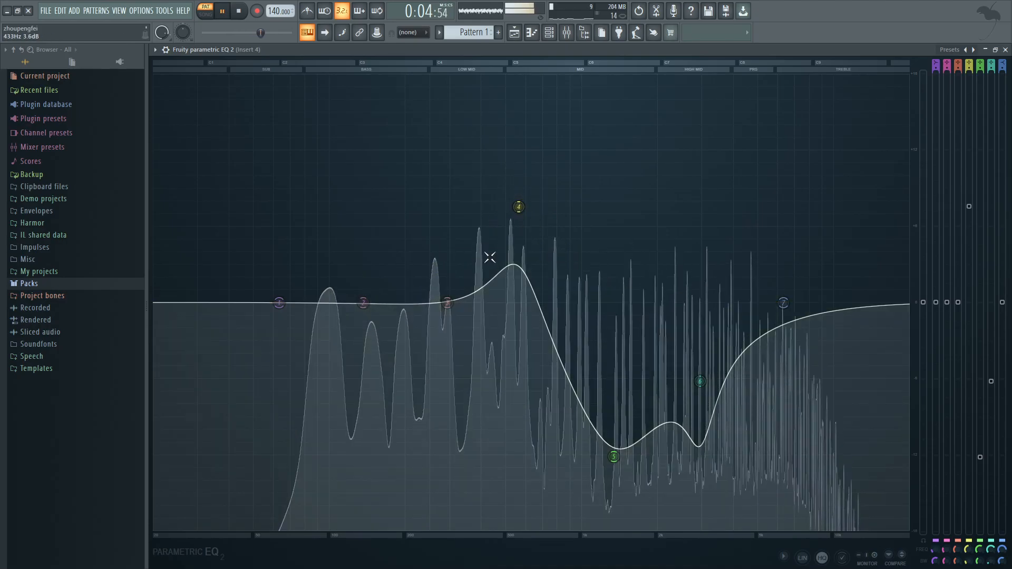
mouse_move(447, 303)
left_mouse_down()
mouse_move(673, 302)
mouse_move(427, 300)
left_mouse_up()
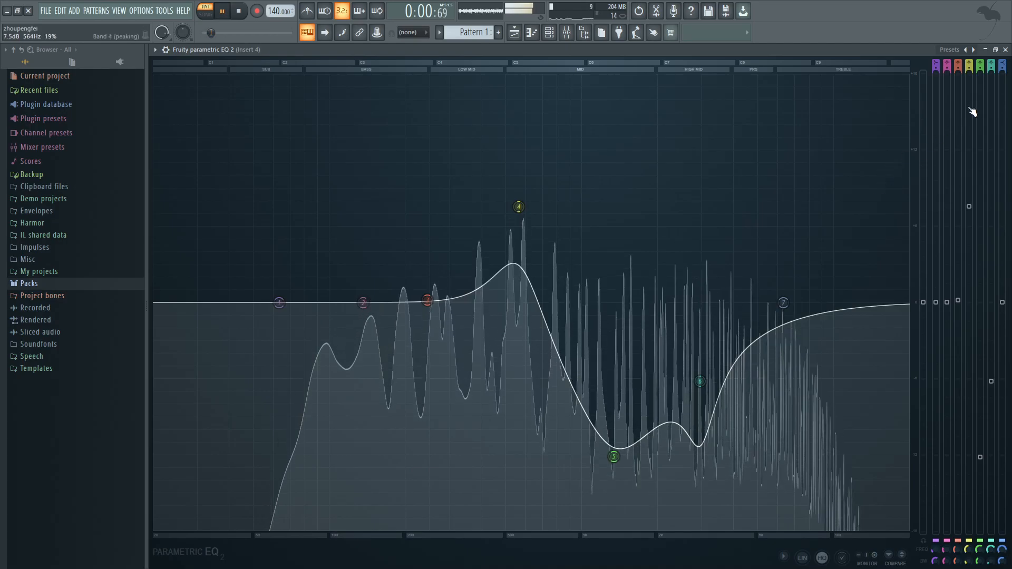
left_click(1005, 50)
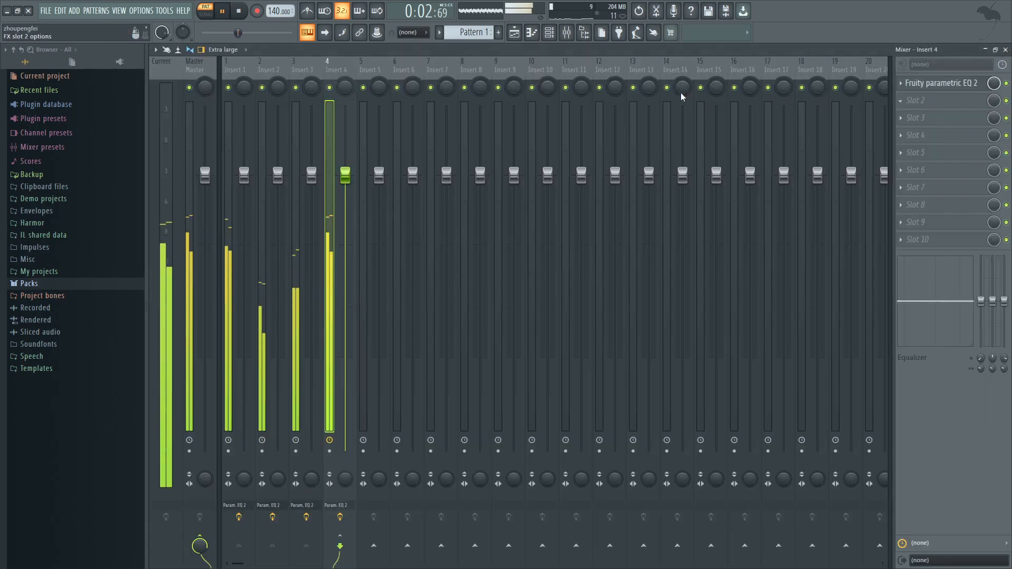
Add a second Fruity parametric EQ 2 to Insert 4, boost the mids with band 6 and make band 7 a low pass
left_click(605, 137)
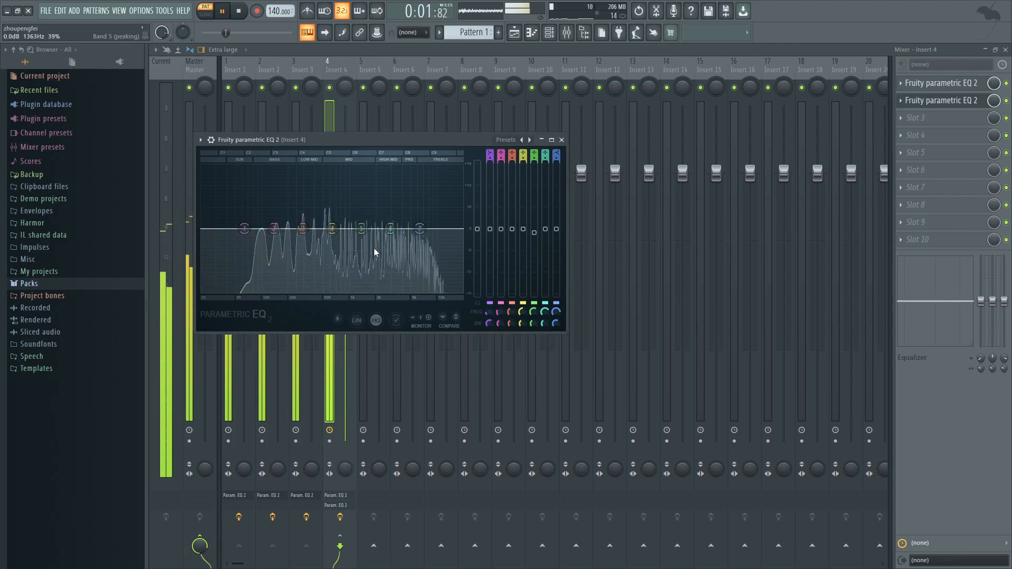
left_click_drag(400, 226, 358, 197)
scroll(364, 201, "down", 2)
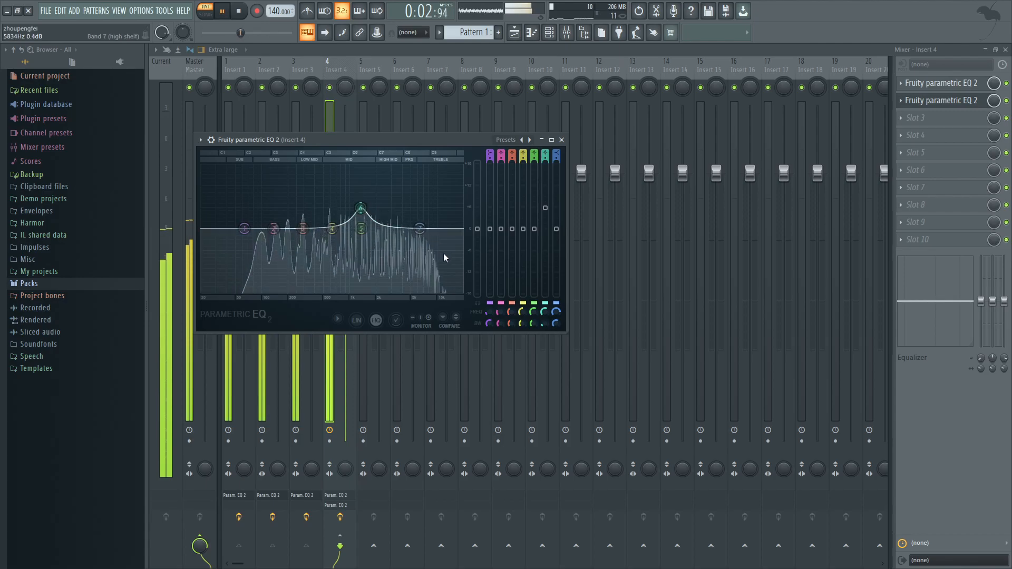
left_click(470, 263)
left_click_drag(404, 228, 420, 229)
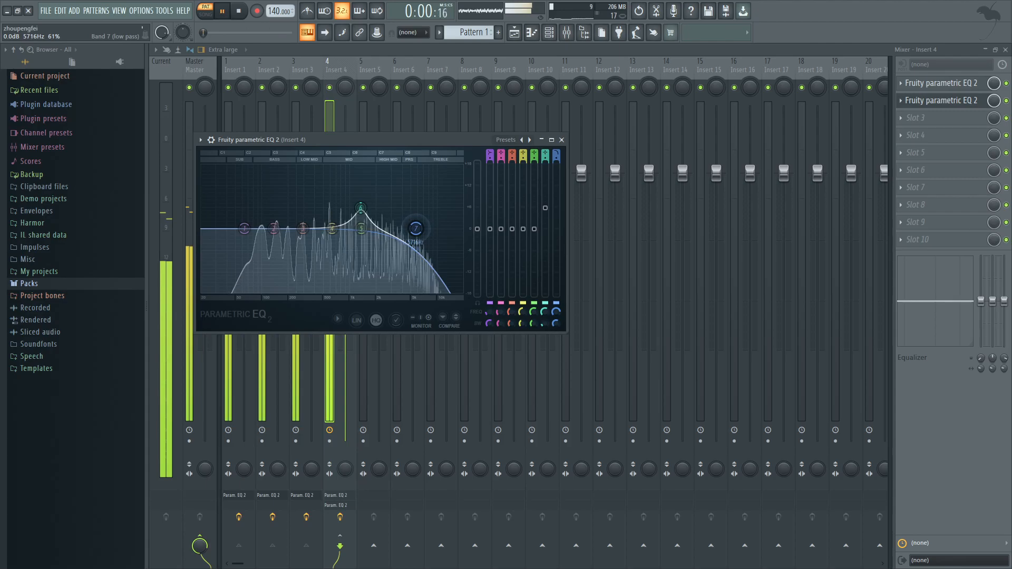
In the second EQ, slightly boost the bass with band 2, reduce the band 6 boost and raise band 7's low-pass frequency
mouse_move(268, 240)
left_mouse_down()
mouse_move(277, 215)
mouse_move(274, 223)
left_mouse_up()
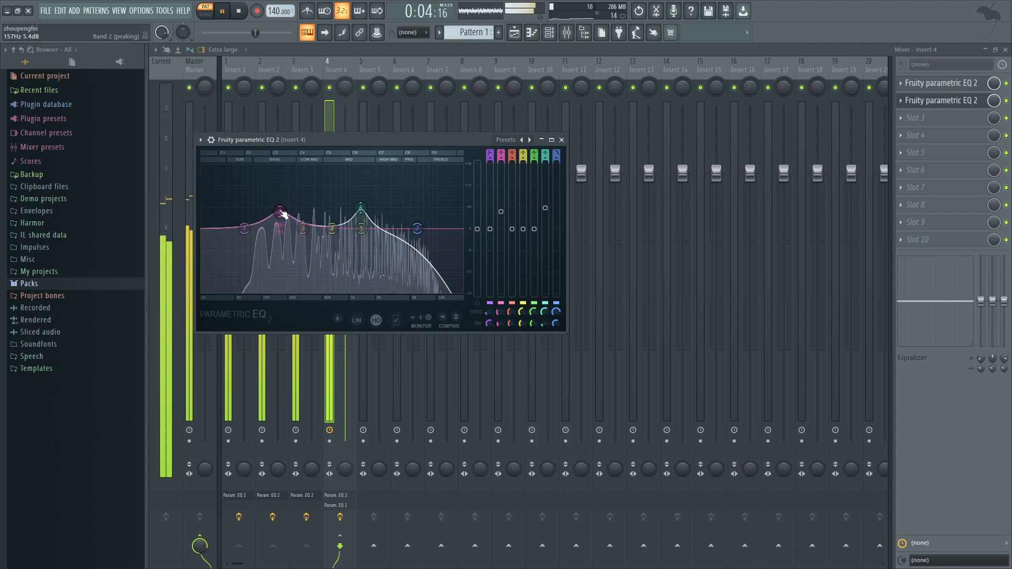
left_click_drag(279, 218, 279, 218)
left_click_drag(361, 207, 362, 212)
mouse_move(417, 228)
left_mouse_down()
mouse_move(442, 229)
mouse_move(424, 228)
left_mouse_up()
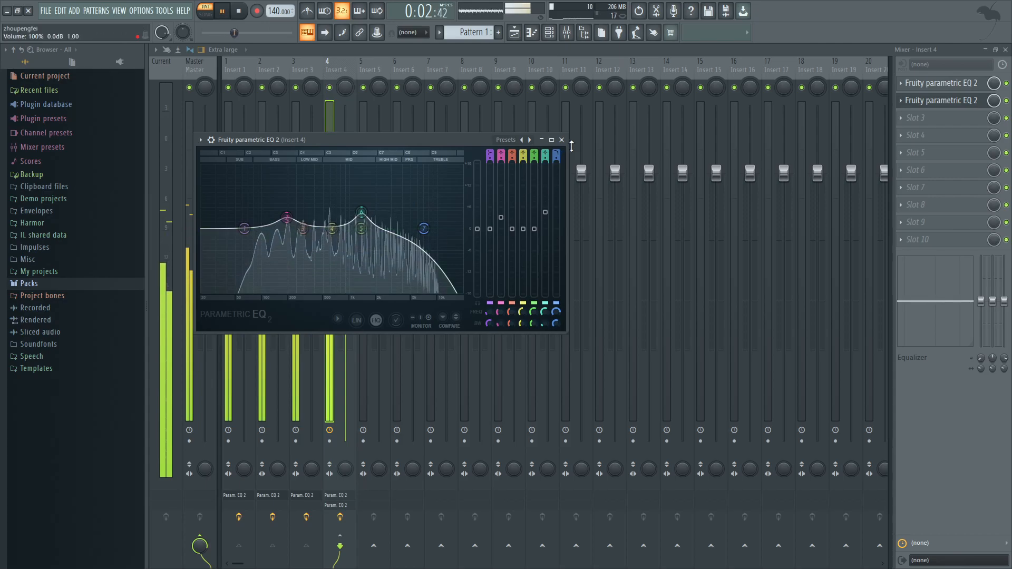
left_click(561, 140)
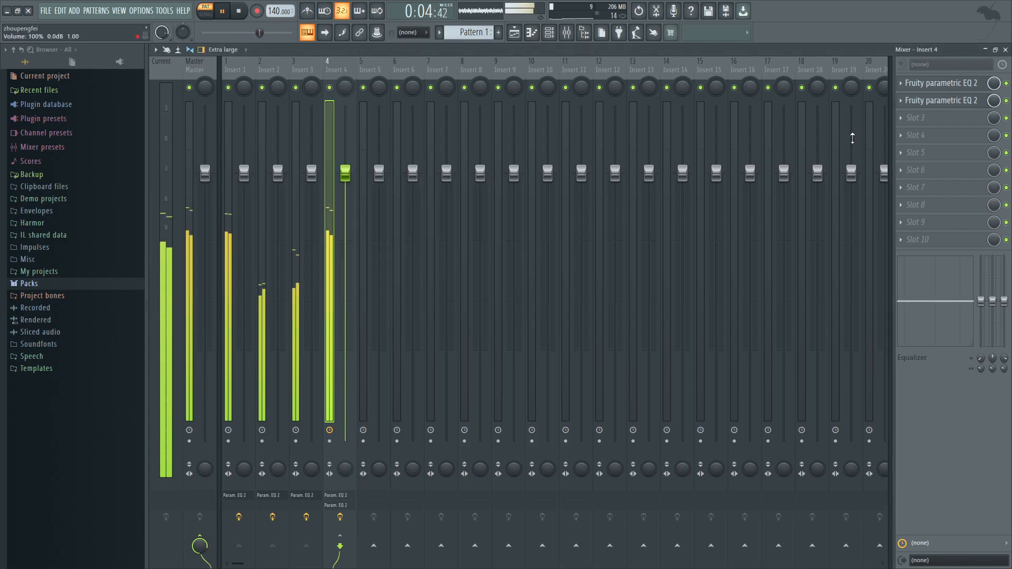
Stop playback, add Hardcore to the third effect slot of Insert 4 and load its Default preset
key("space")
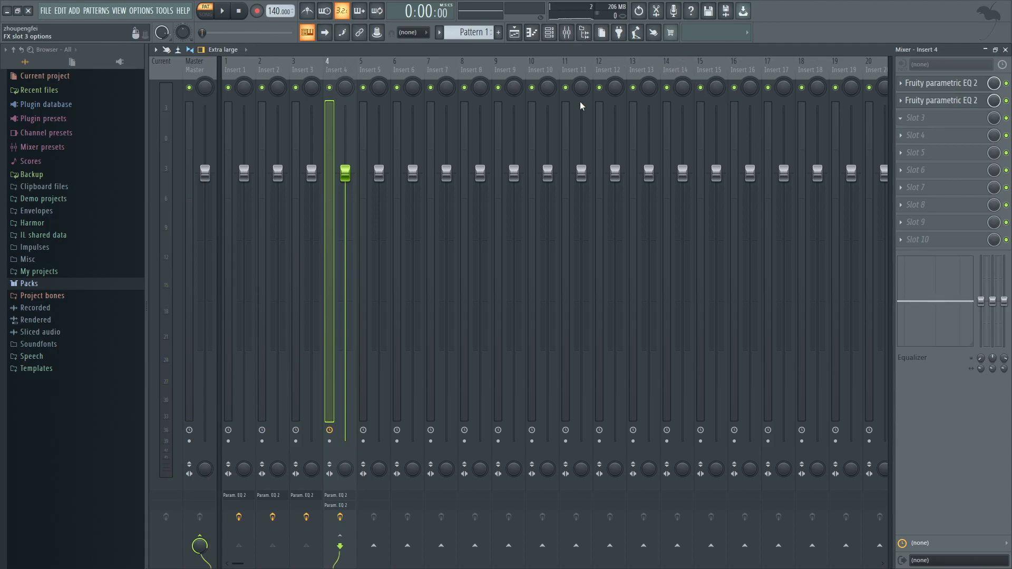
left_click(555, 113)
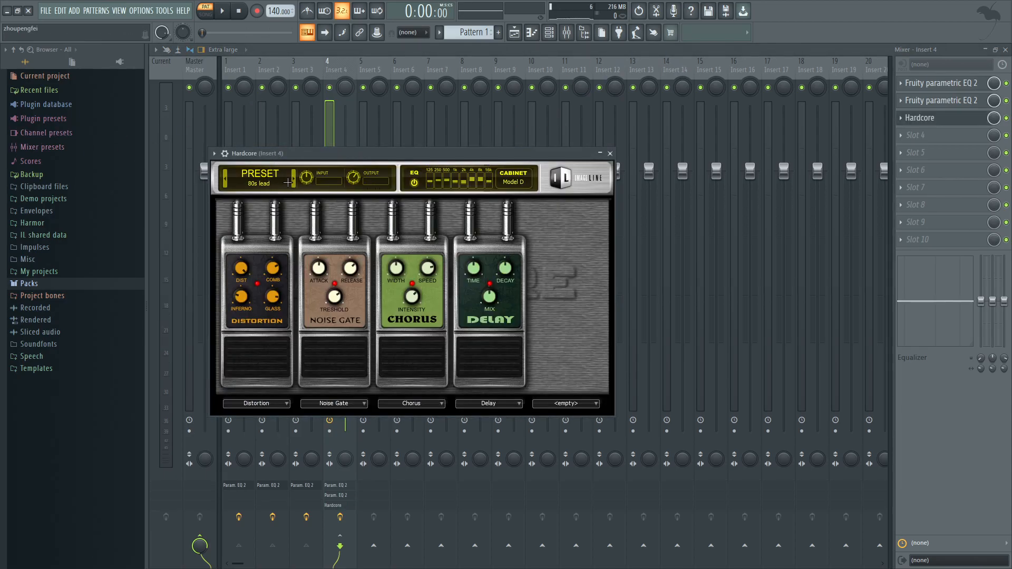
left_click(260, 177)
scroll(483, 249, "down", 2)
scroll(482, 248, "down", 4)
double_click(464, 286)
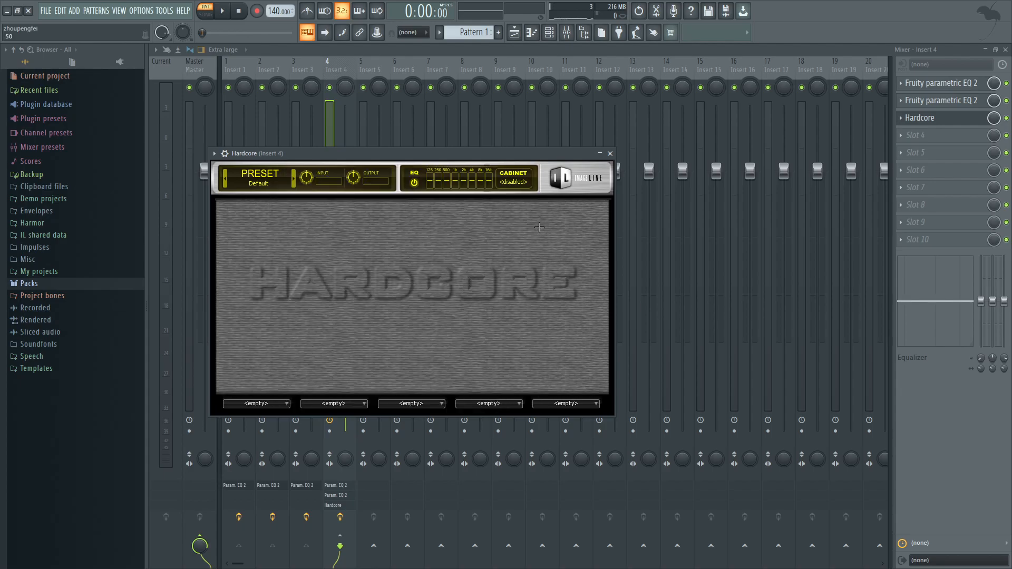
Audition Hardcore's cabinet models while the pattern plays and choose Model B
key("space")
left_click(519, 182)
left_click(549, 180)
left_click(520, 182)
left_click(550, 180)
left_click(521, 182)
left_click(550, 181)
left_click(522, 182)
left_click(552, 181)
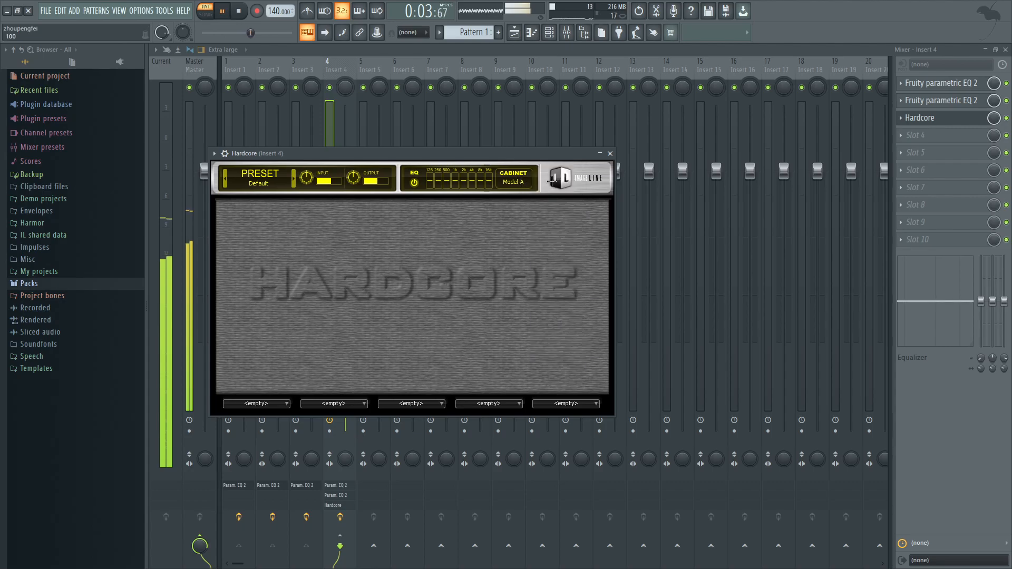
left_click(520, 182)
left_click(552, 191)
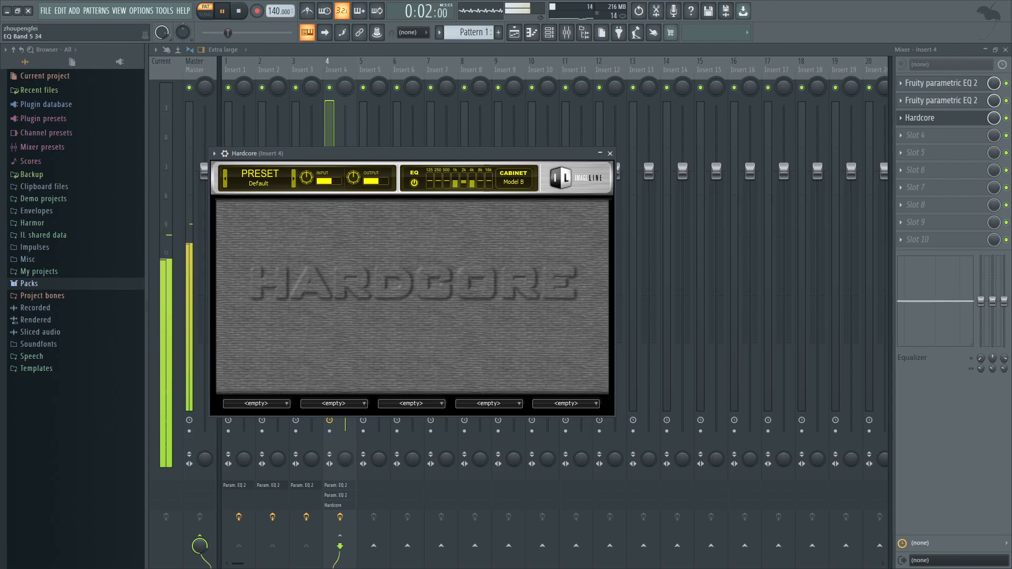
Raise Hardcore's master output level to about 66 and lower its upper EQ bands, with band 7 at about 20
mouse_move(466, 185)
left_mouse_down()
mouse_move(455, 186)
mouse_move(471, 185)
left_mouse_up()
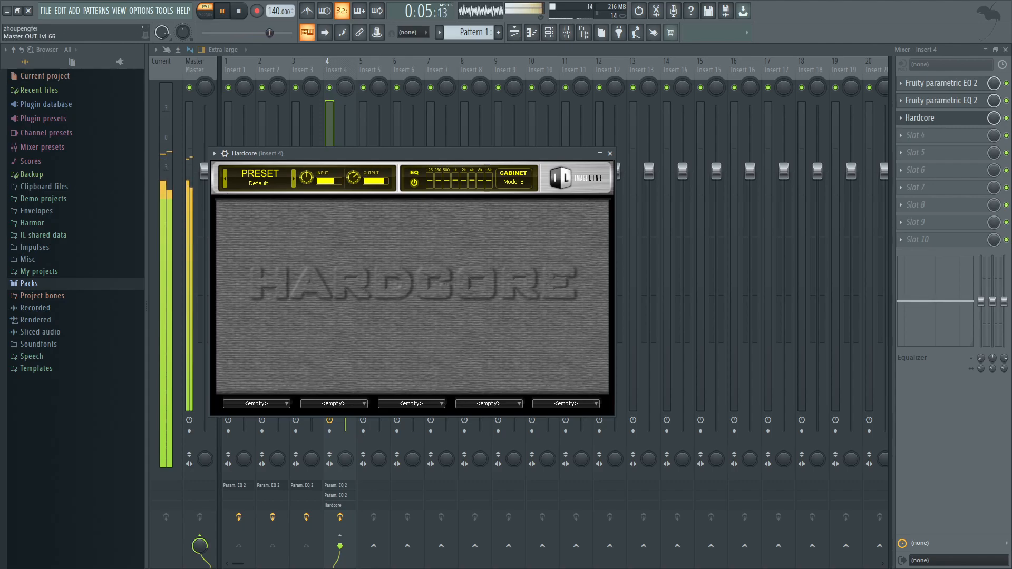
left_click_drag(480, 180, 480, 182)
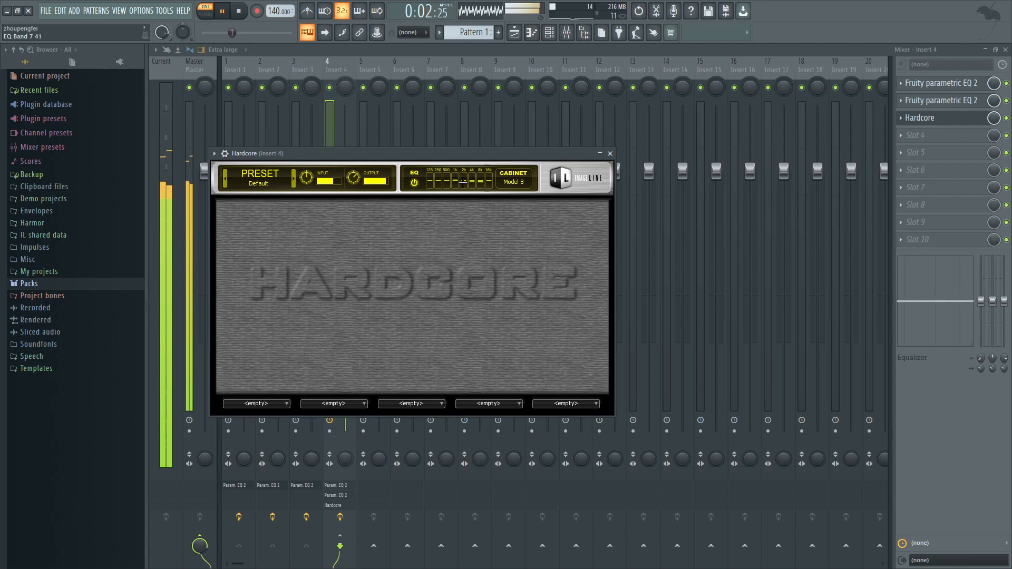
left_click_drag(488, 180, 468, 179)
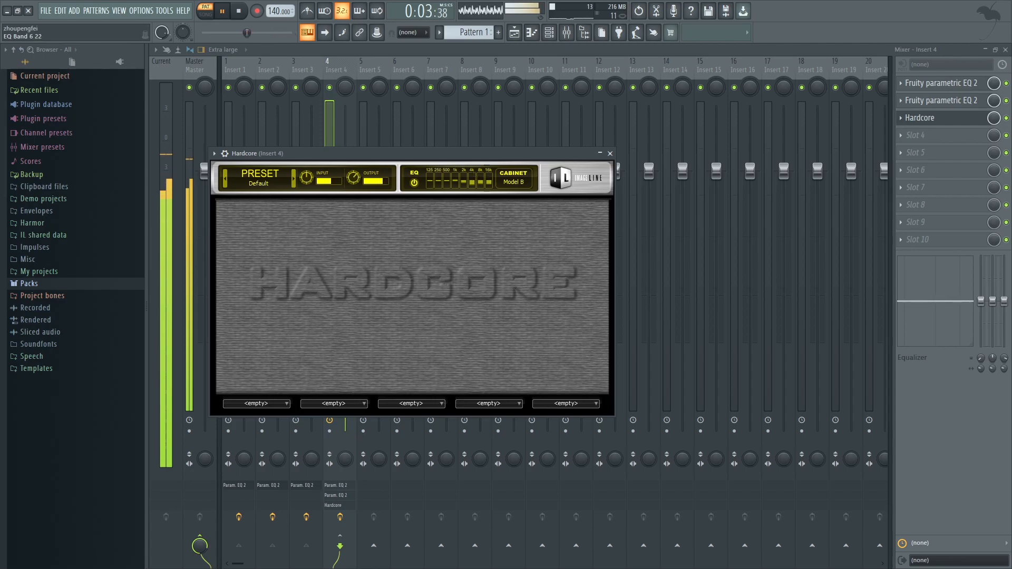
left_click_drag(469, 178, 469, 178)
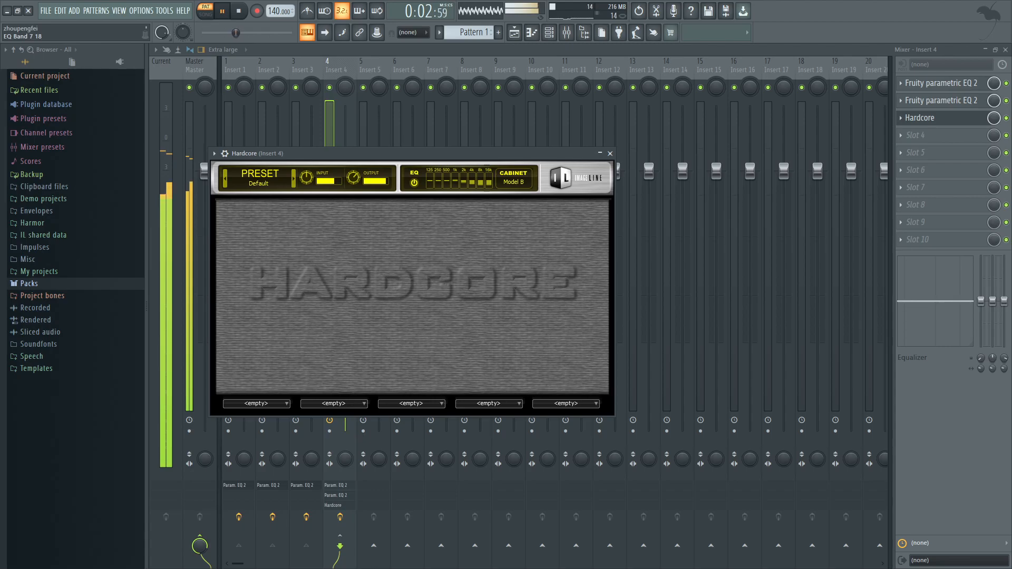
left_click_drag(480, 182, 480, 181)
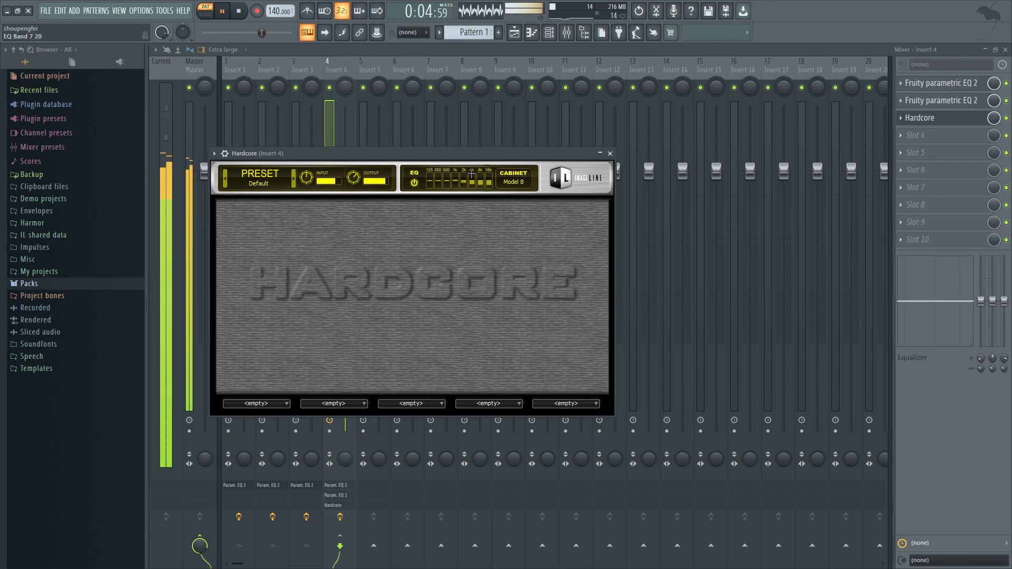
Fine-tune the upper bands of Hardcore's EQ, setting band 5 to about 10
left_click_drag(455, 181, 455, 181)
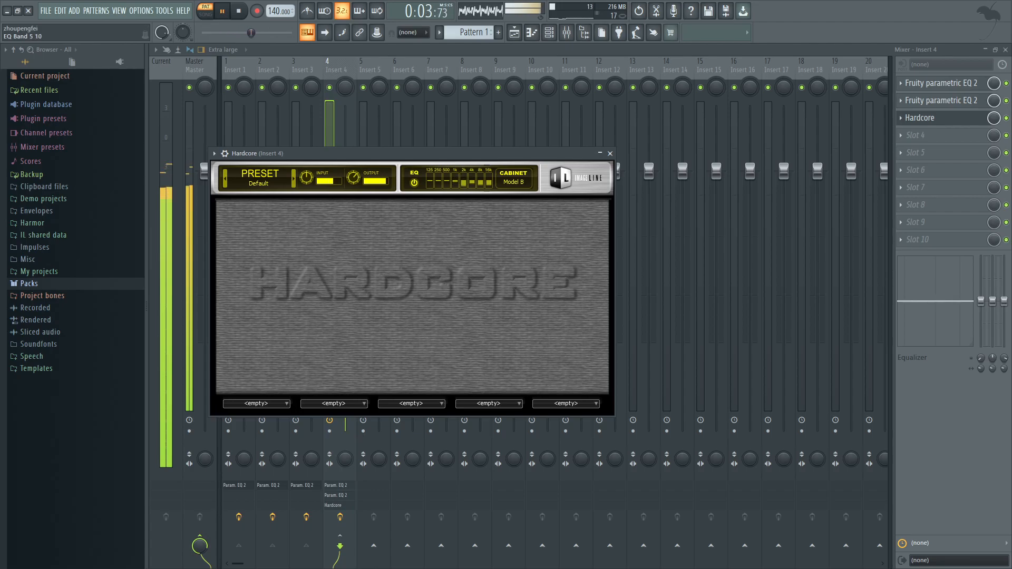
left_click_drag(463, 182, 463, 182)
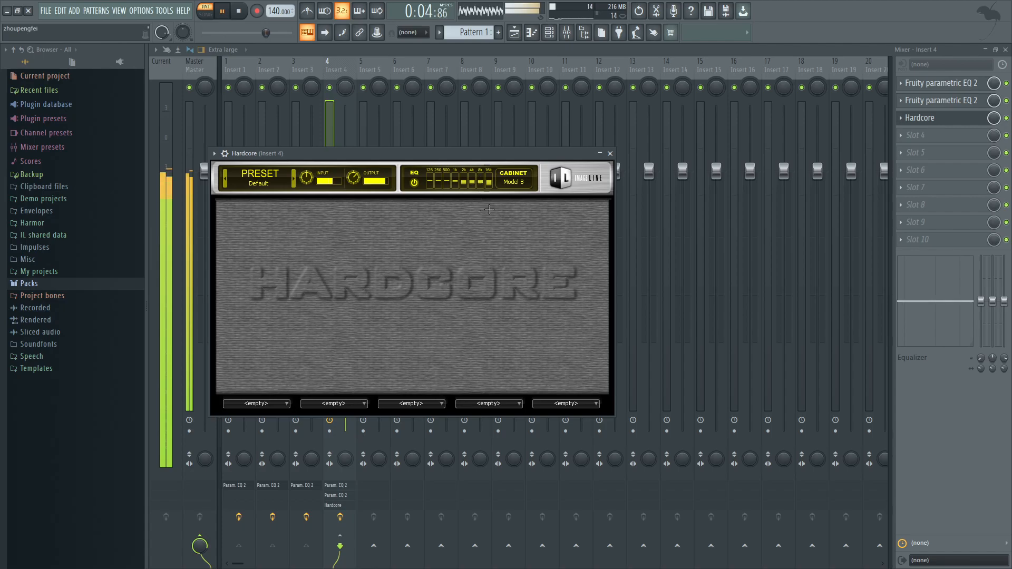
Try a Chorus pedal in Hardcore's first slot with adjusted speed, width and intensity, and remove it again
left_click(268, 402)
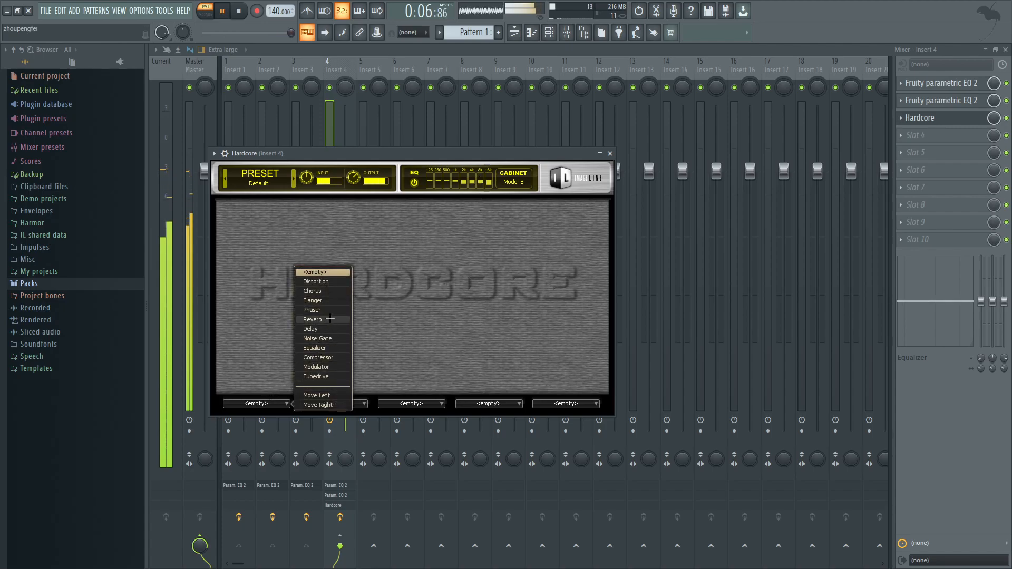
left_click(316, 289)
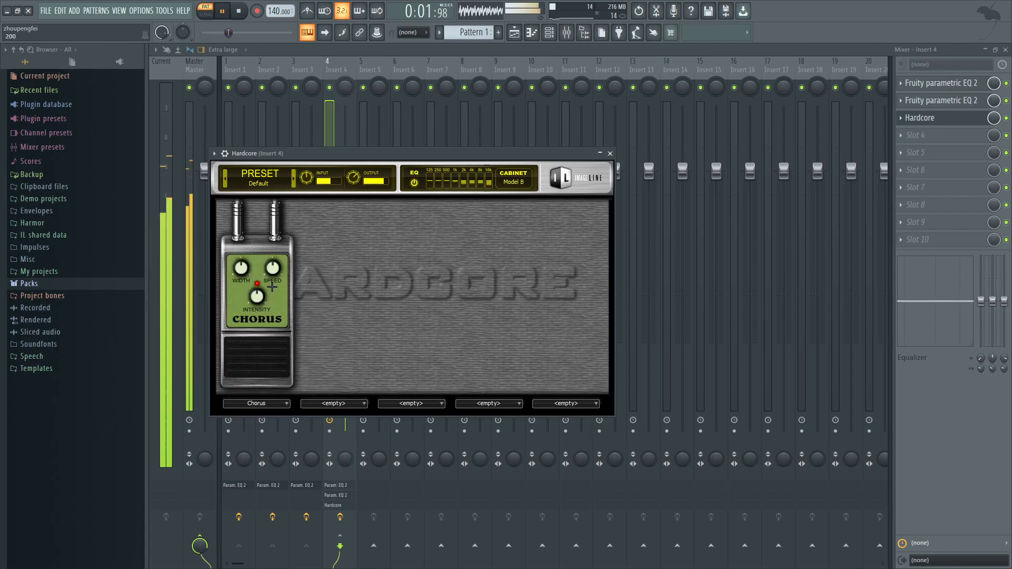
left_click_drag(273, 269, 241, 263)
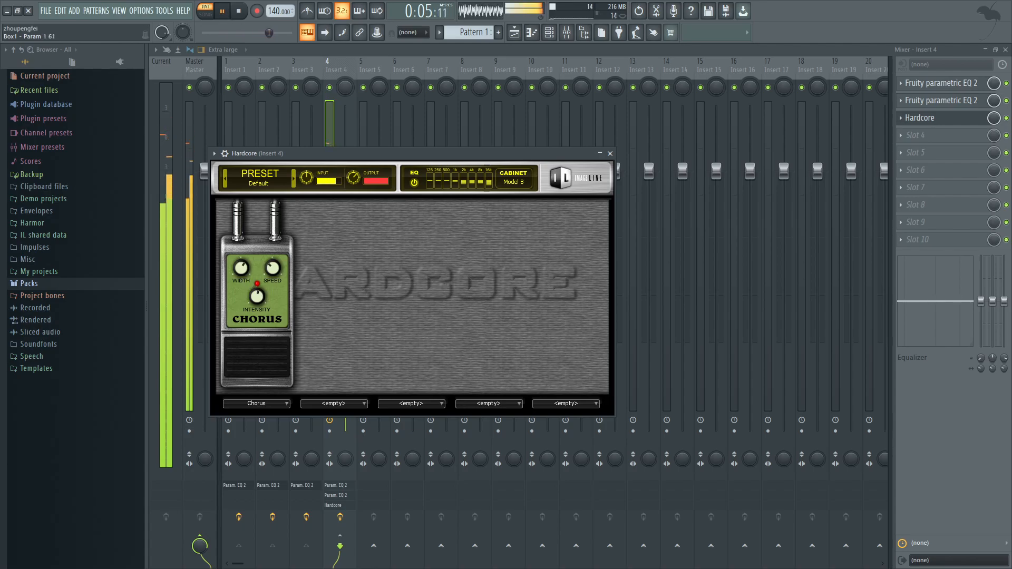
left_click_drag(241, 268, 241, 274)
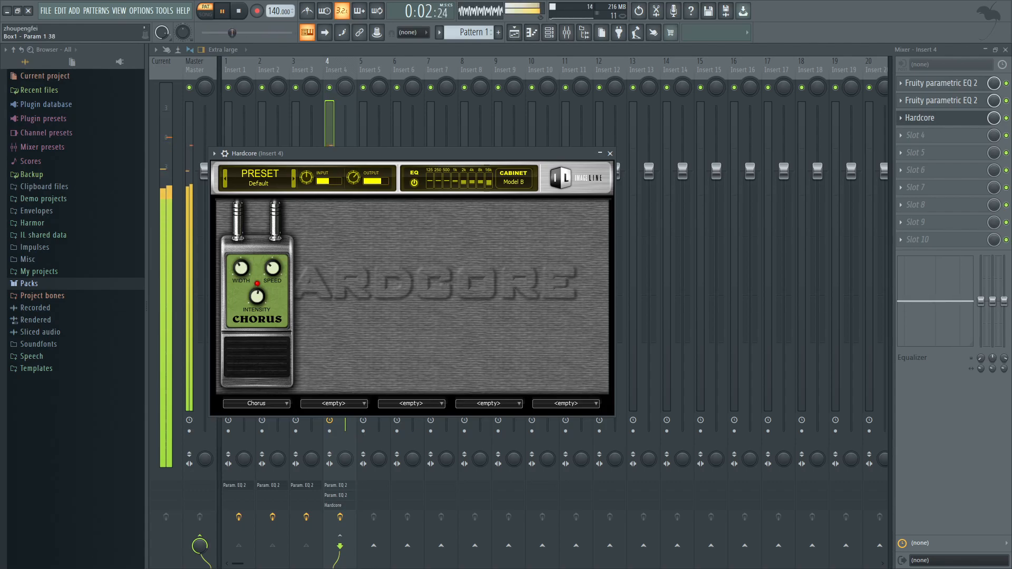
left_click_drag(247, 280, 245, 269)
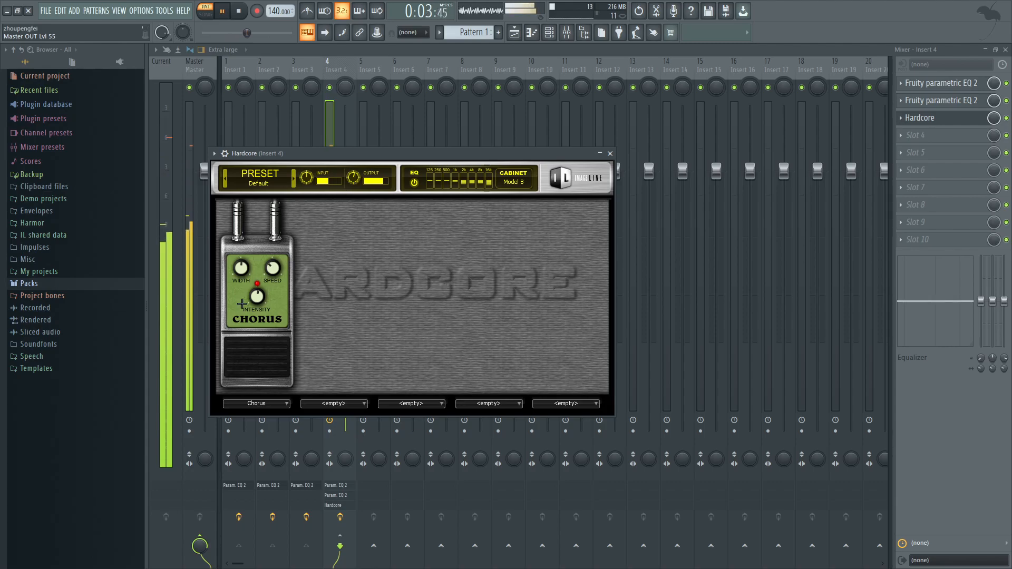
left_click_drag(257, 297, 272, 262)
left_click(277, 404)
left_click(320, 280)
key("space")
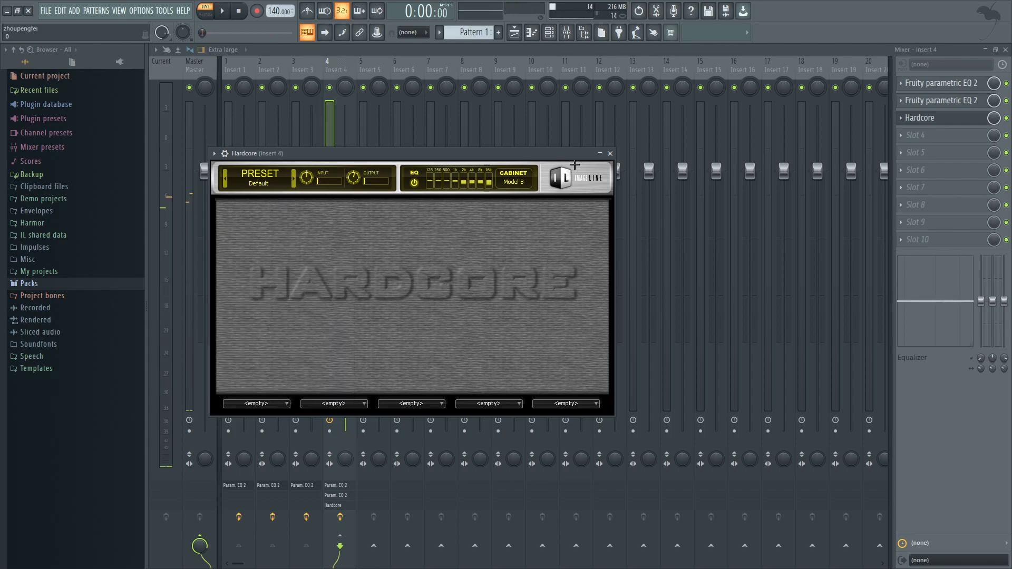
Close Hardcore, add ValhallaSpaceModulator to Insert 4's fourth effect slot and play the pattern with its DeepChorus preset
left_click(610, 153)
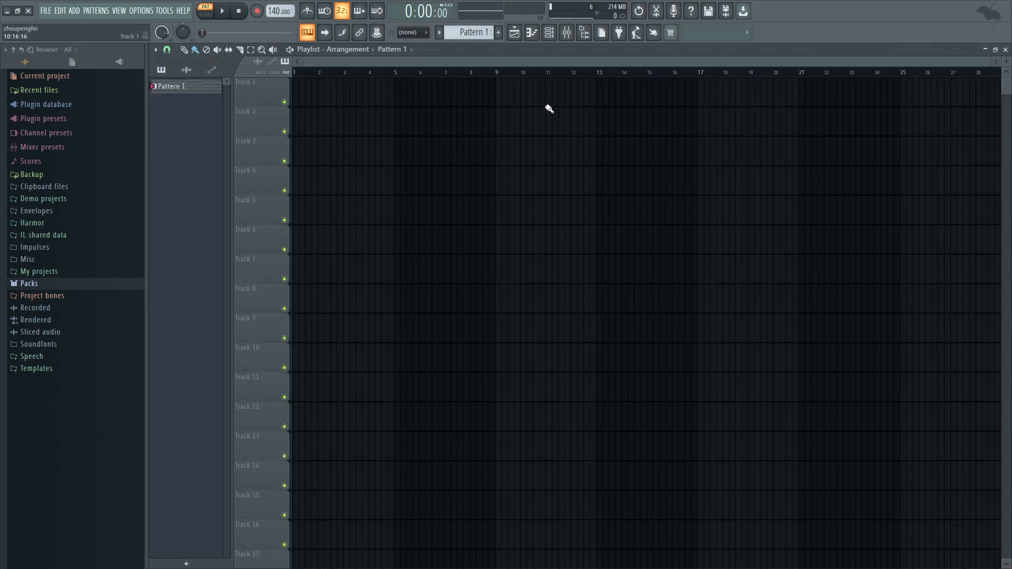
left_click(567, 33)
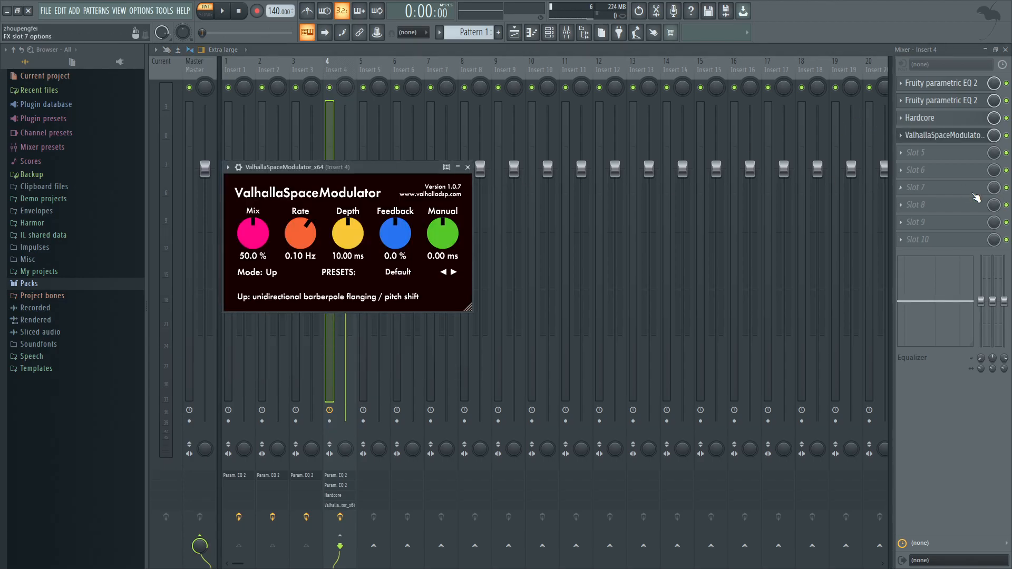
left_click(453, 272)
left_click(453, 272)
left_click(454, 272)
left_click(453, 272)
key("space")
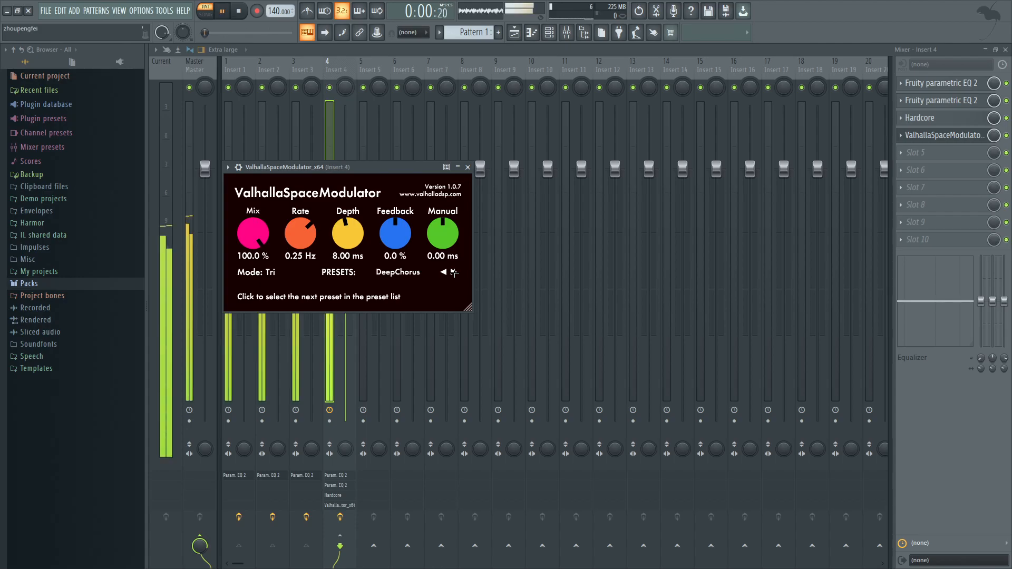
Listen to Inserts 1 to 3 while the pattern plays, toggling Insert 3's mute to judge its contribution
left_click(280, 62)
left_click(238, 60)
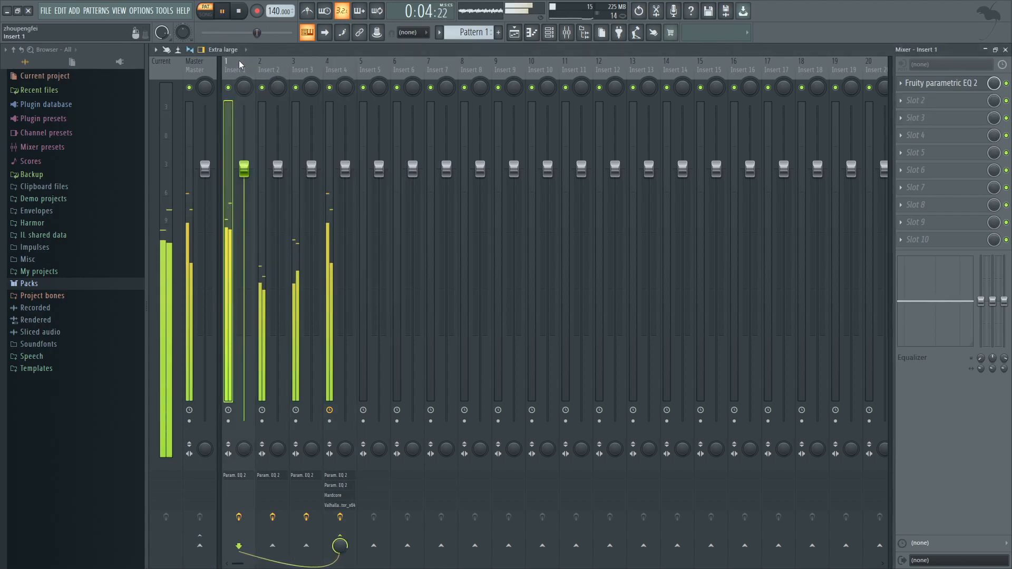
key("space")
left_click(280, 264)
left_click(292, 276)
key("space")
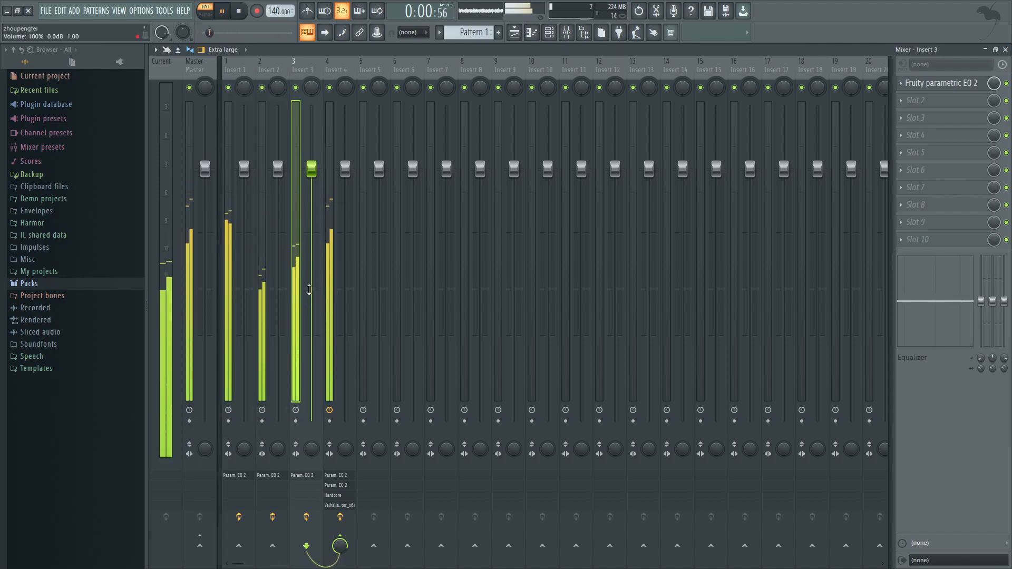
left_click(296, 87)
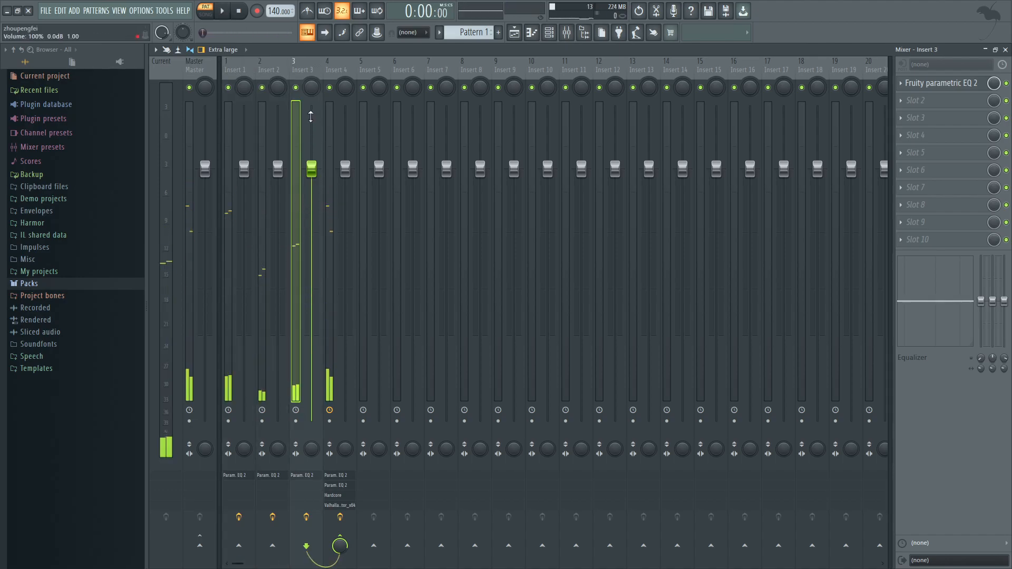
left_click(296, 87)
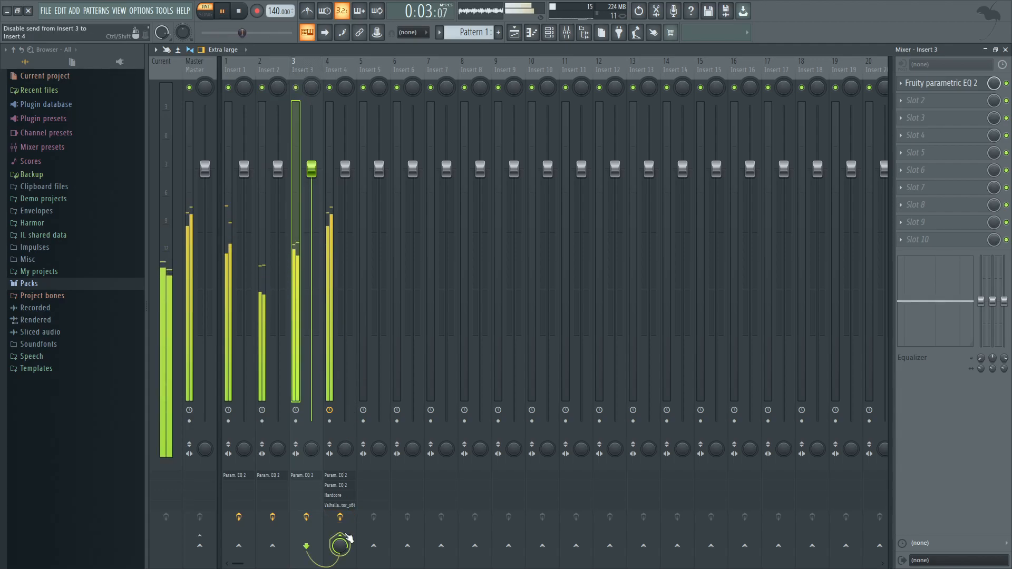
Route Insert 3 to Insert 5 instead of Insert 4 and copy Insert 4's Hardcore effect onto Insert 5
left_click(347, 539)
left_click(373, 545)
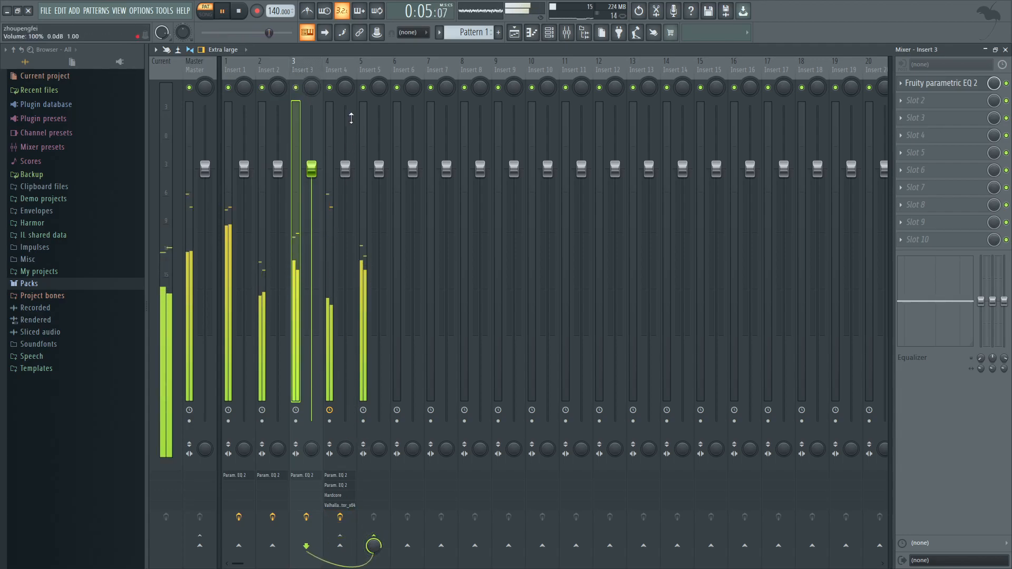
left_click(336, 67)
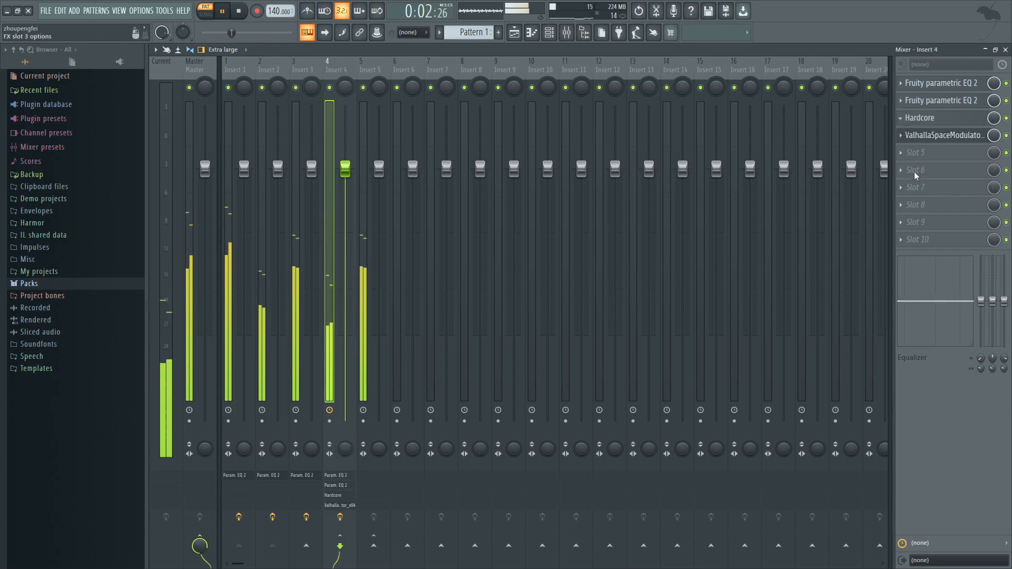
left_click_drag(927, 118, 368, 68)
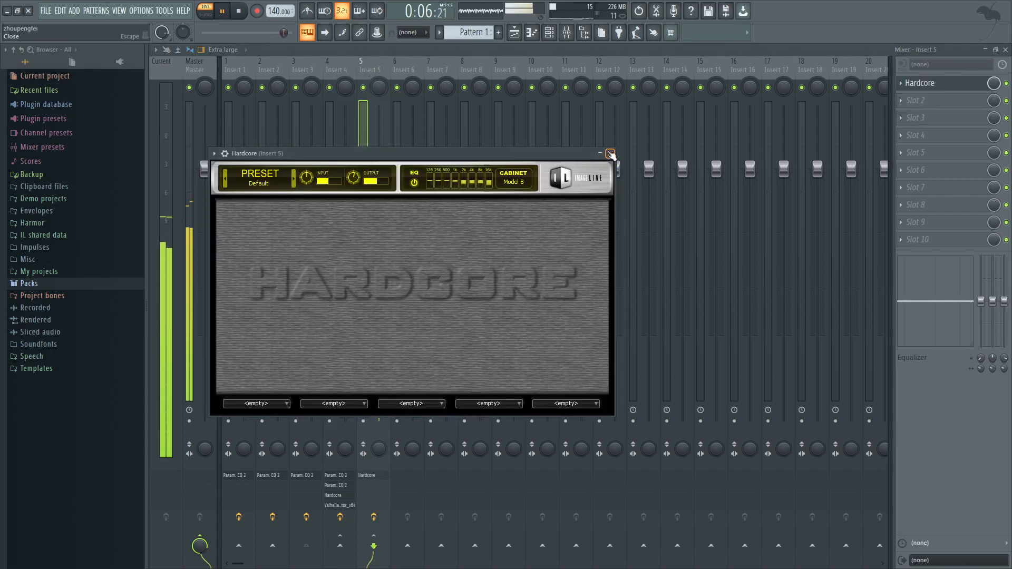
left_click(610, 153)
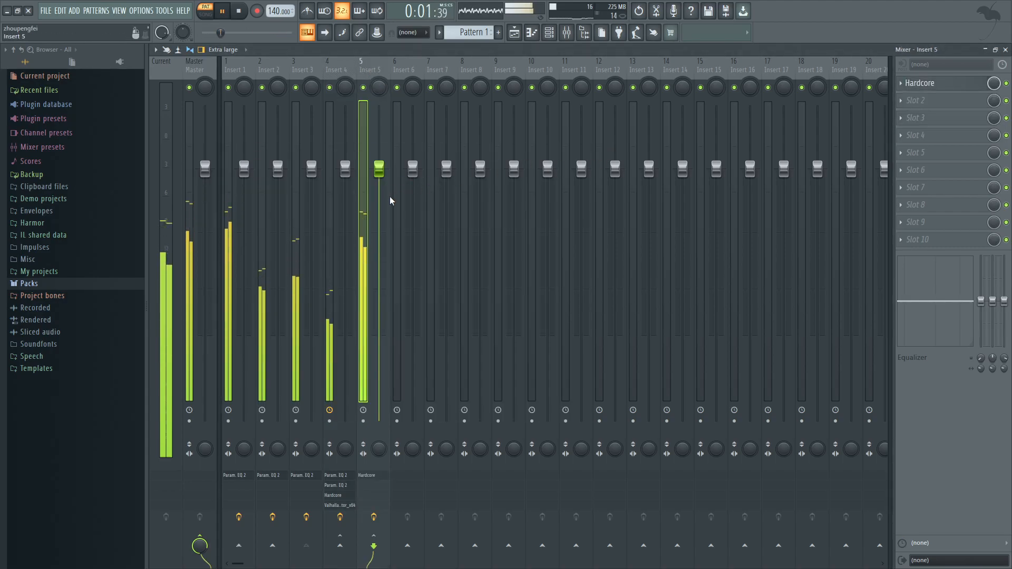
Try a lower volume on Insert 5 while checking Hardcore on Insert 4, and restore Insert 5 to 100%
left_click_drag(345, 169, 378, 207)
left_click(338, 97)
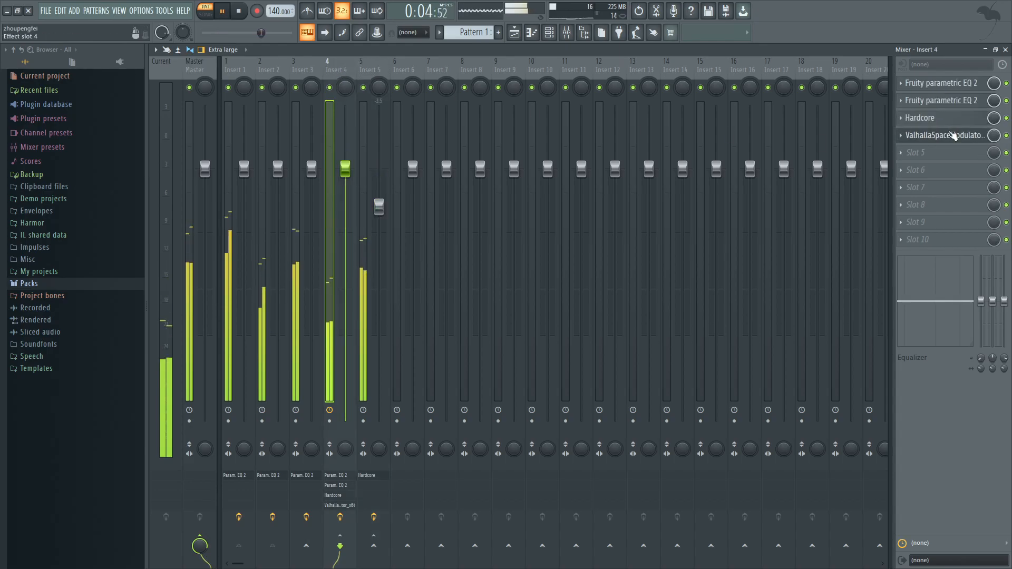
left_click(943, 118)
mouse_move(287, 33)
left_mouse_down()
mouse_move(204, 33)
mouse_move(275, 32)
left_mouse_up()
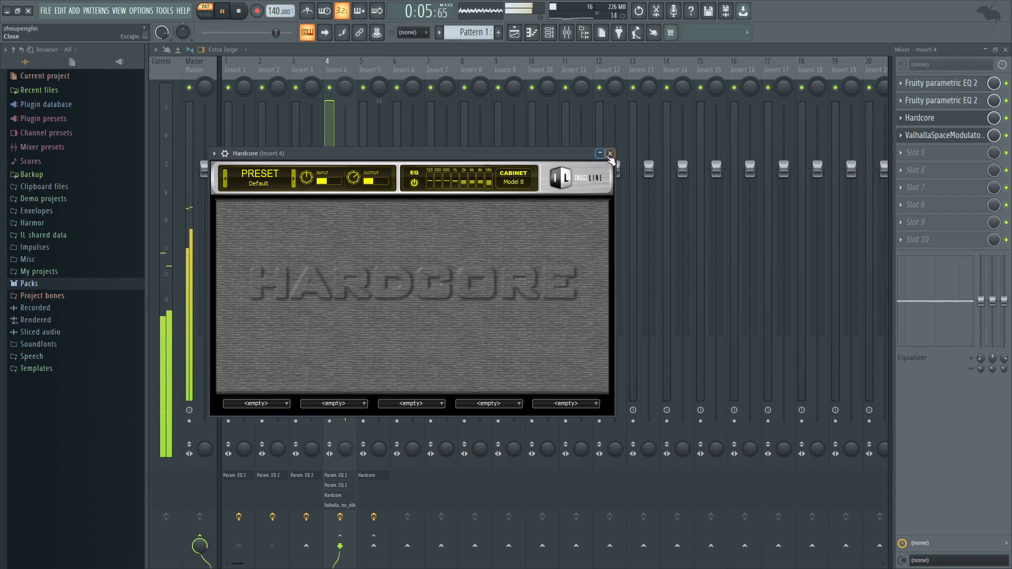
left_click(610, 154)
left_click_drag(378, 204, 379, 169)
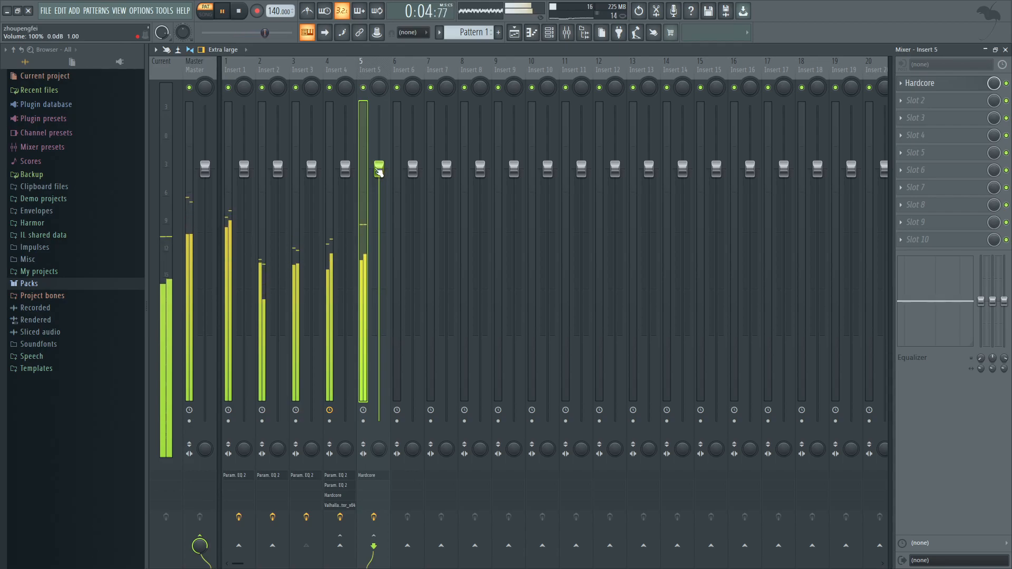
key("space")
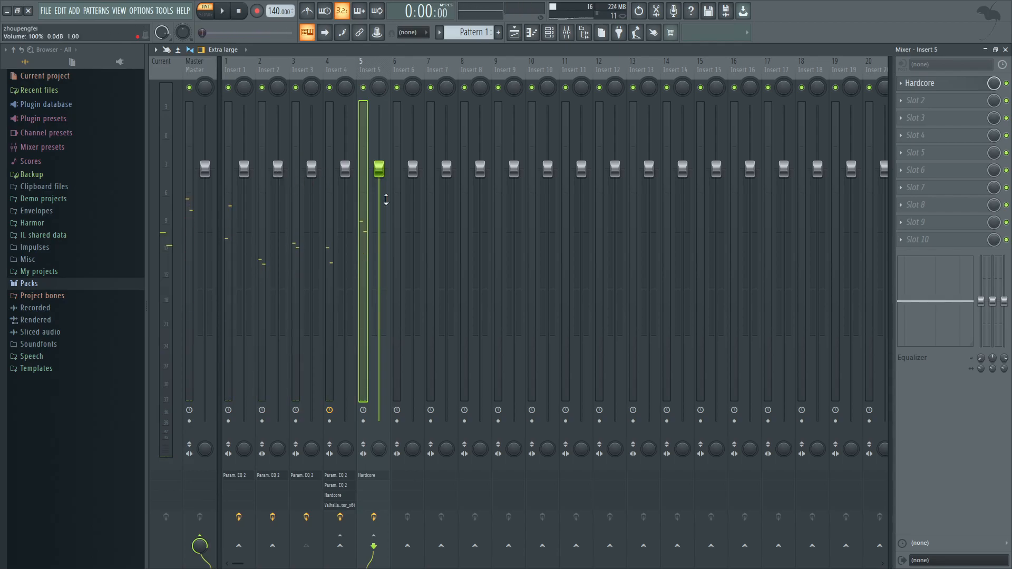
Examine the chord notes of the first GMS channel in the piano roll
left_click(549, 32)
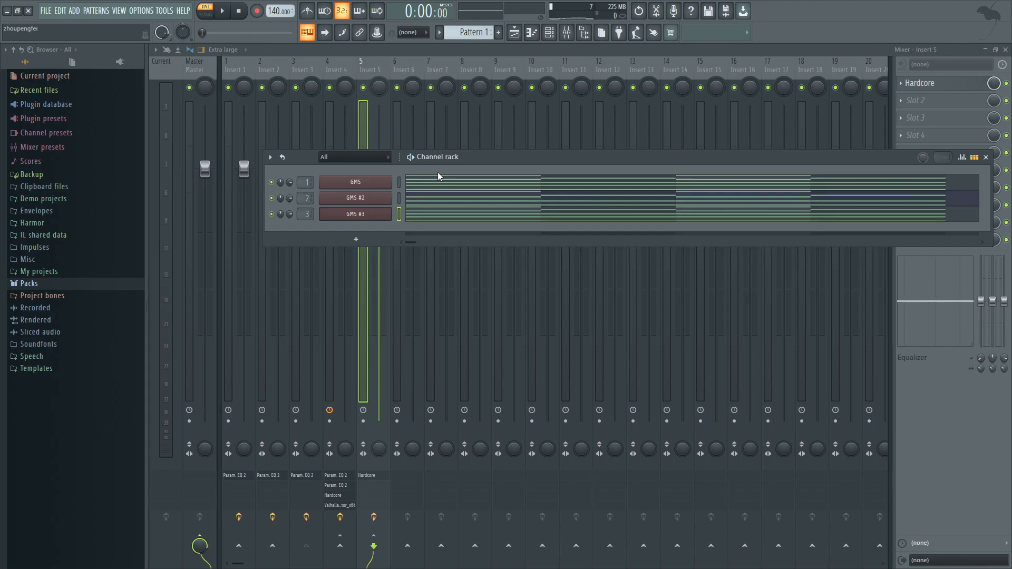
left_click(471, 190)
scroll(464, 341, "up", 6)
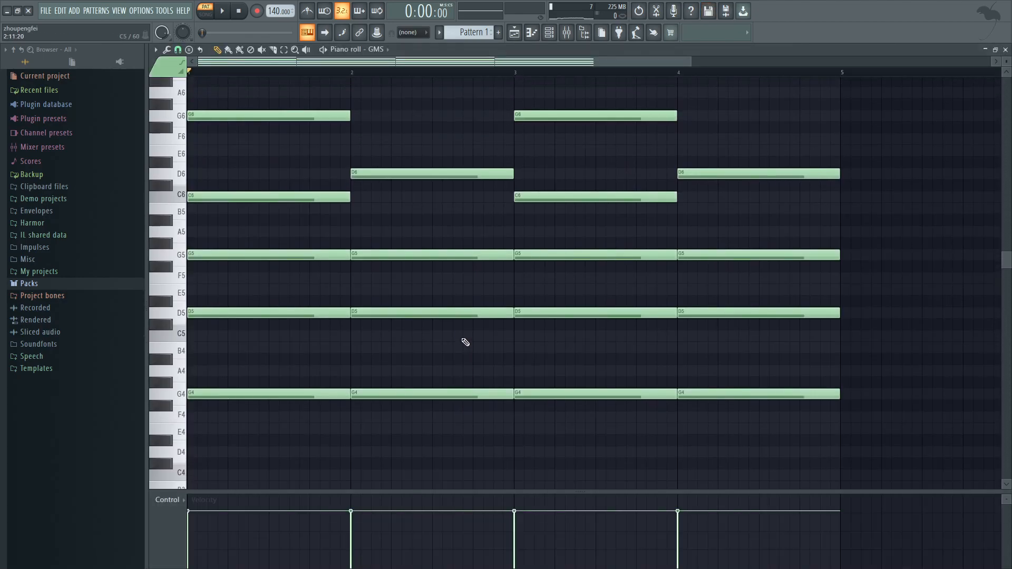
scroll(461, 339, "down", 6)
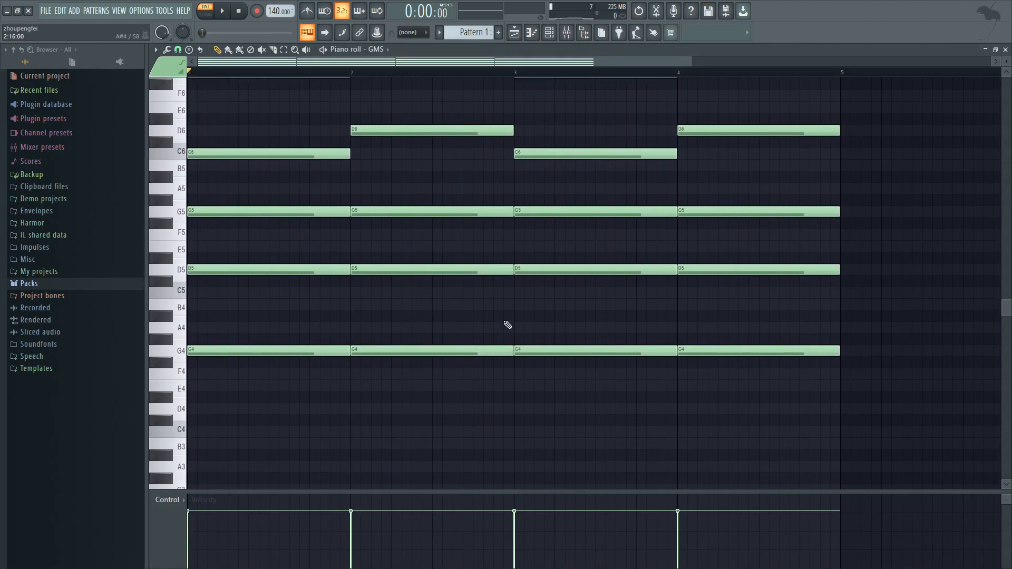
scroll(497, 356, "up", 3)
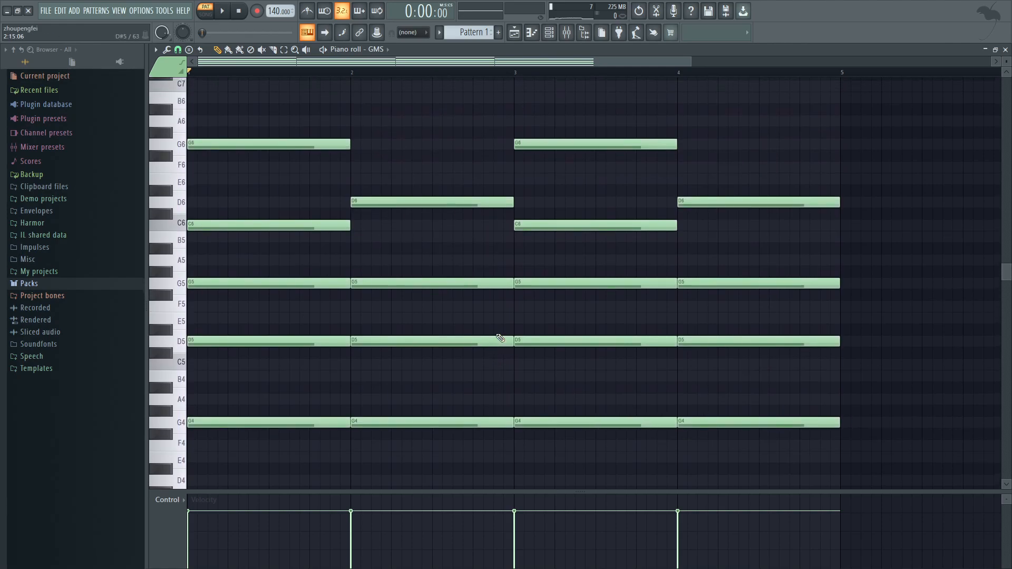
key("Tab")
key("Tab")
key("Tab")
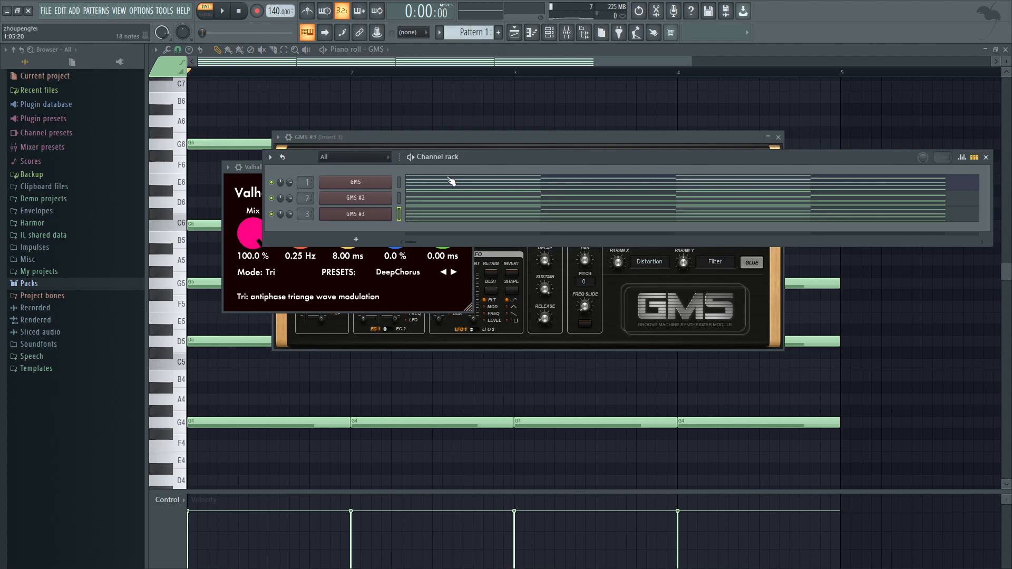
key("Tab")
key("Tab")
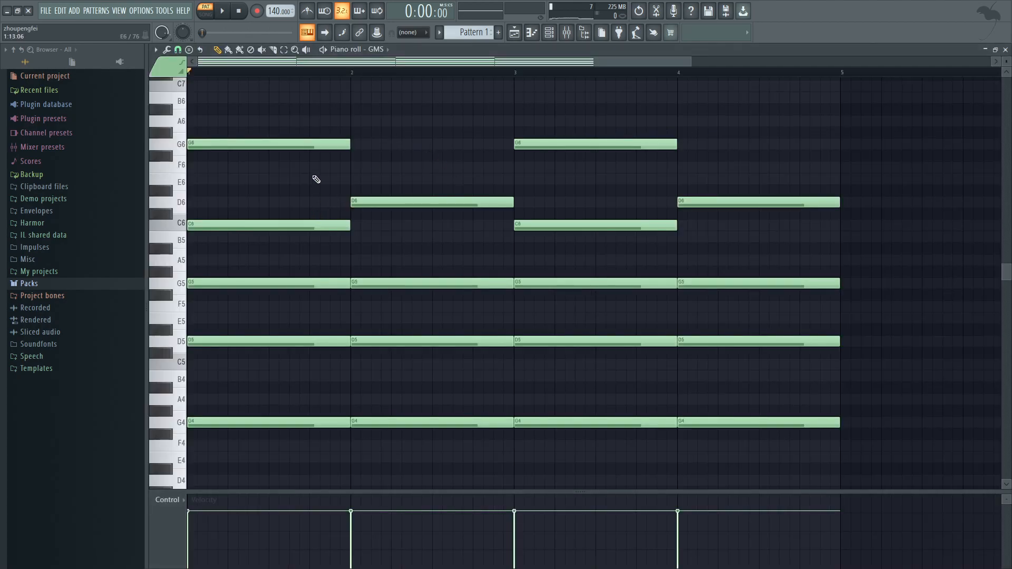
scroll(309, 352, "up", 2)
scroll(310, 352, "down", 4)
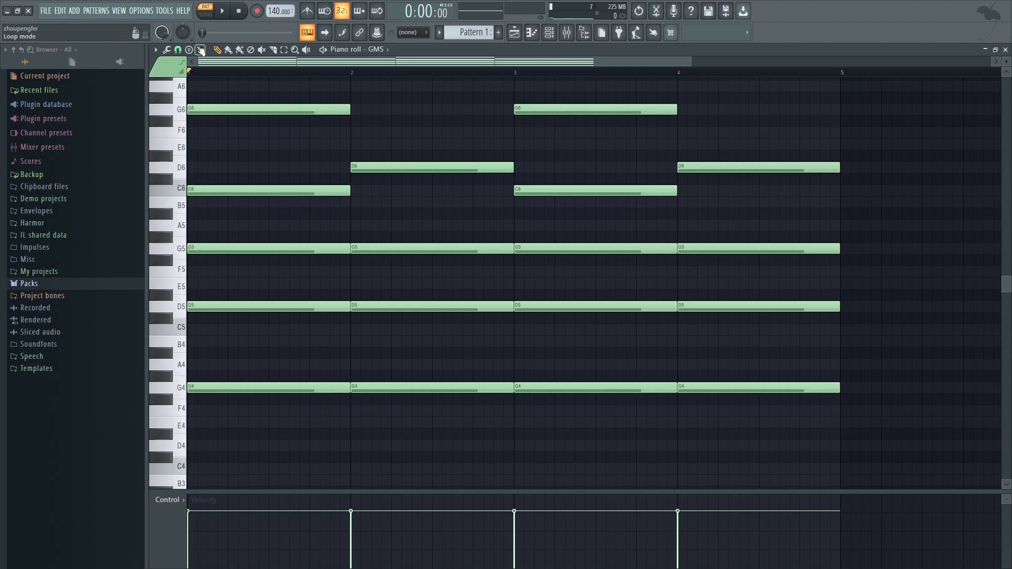
Audition single pitches around F5, D5, C5 and C#5 on the piano roll keyboard
left_click(179, 266)
left_click(182, 273)
left_click(182, 274)
left_click(181, 270)
left_click(177, 328)
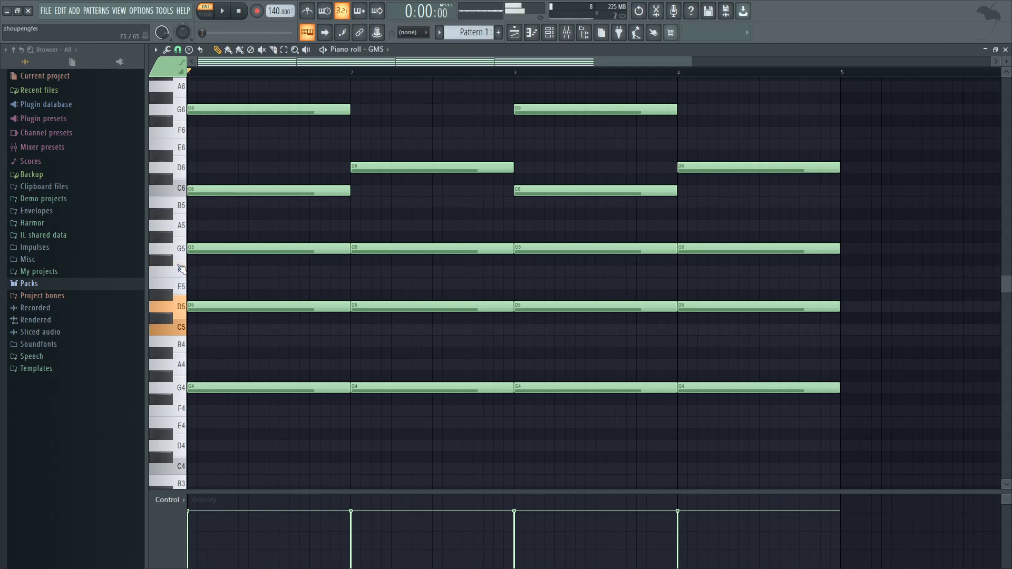
left_click(177, 330)
left_click(170, 322)
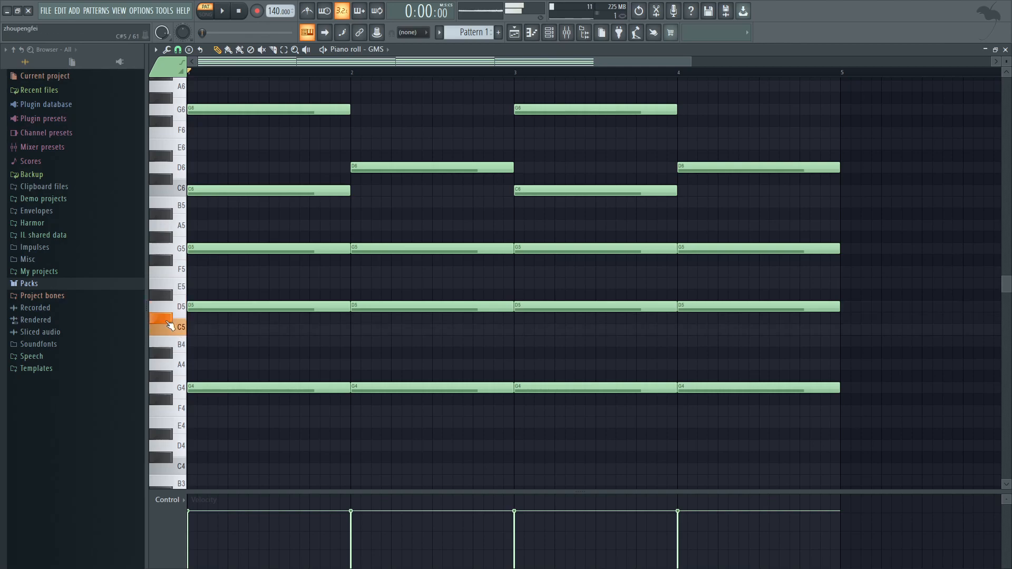